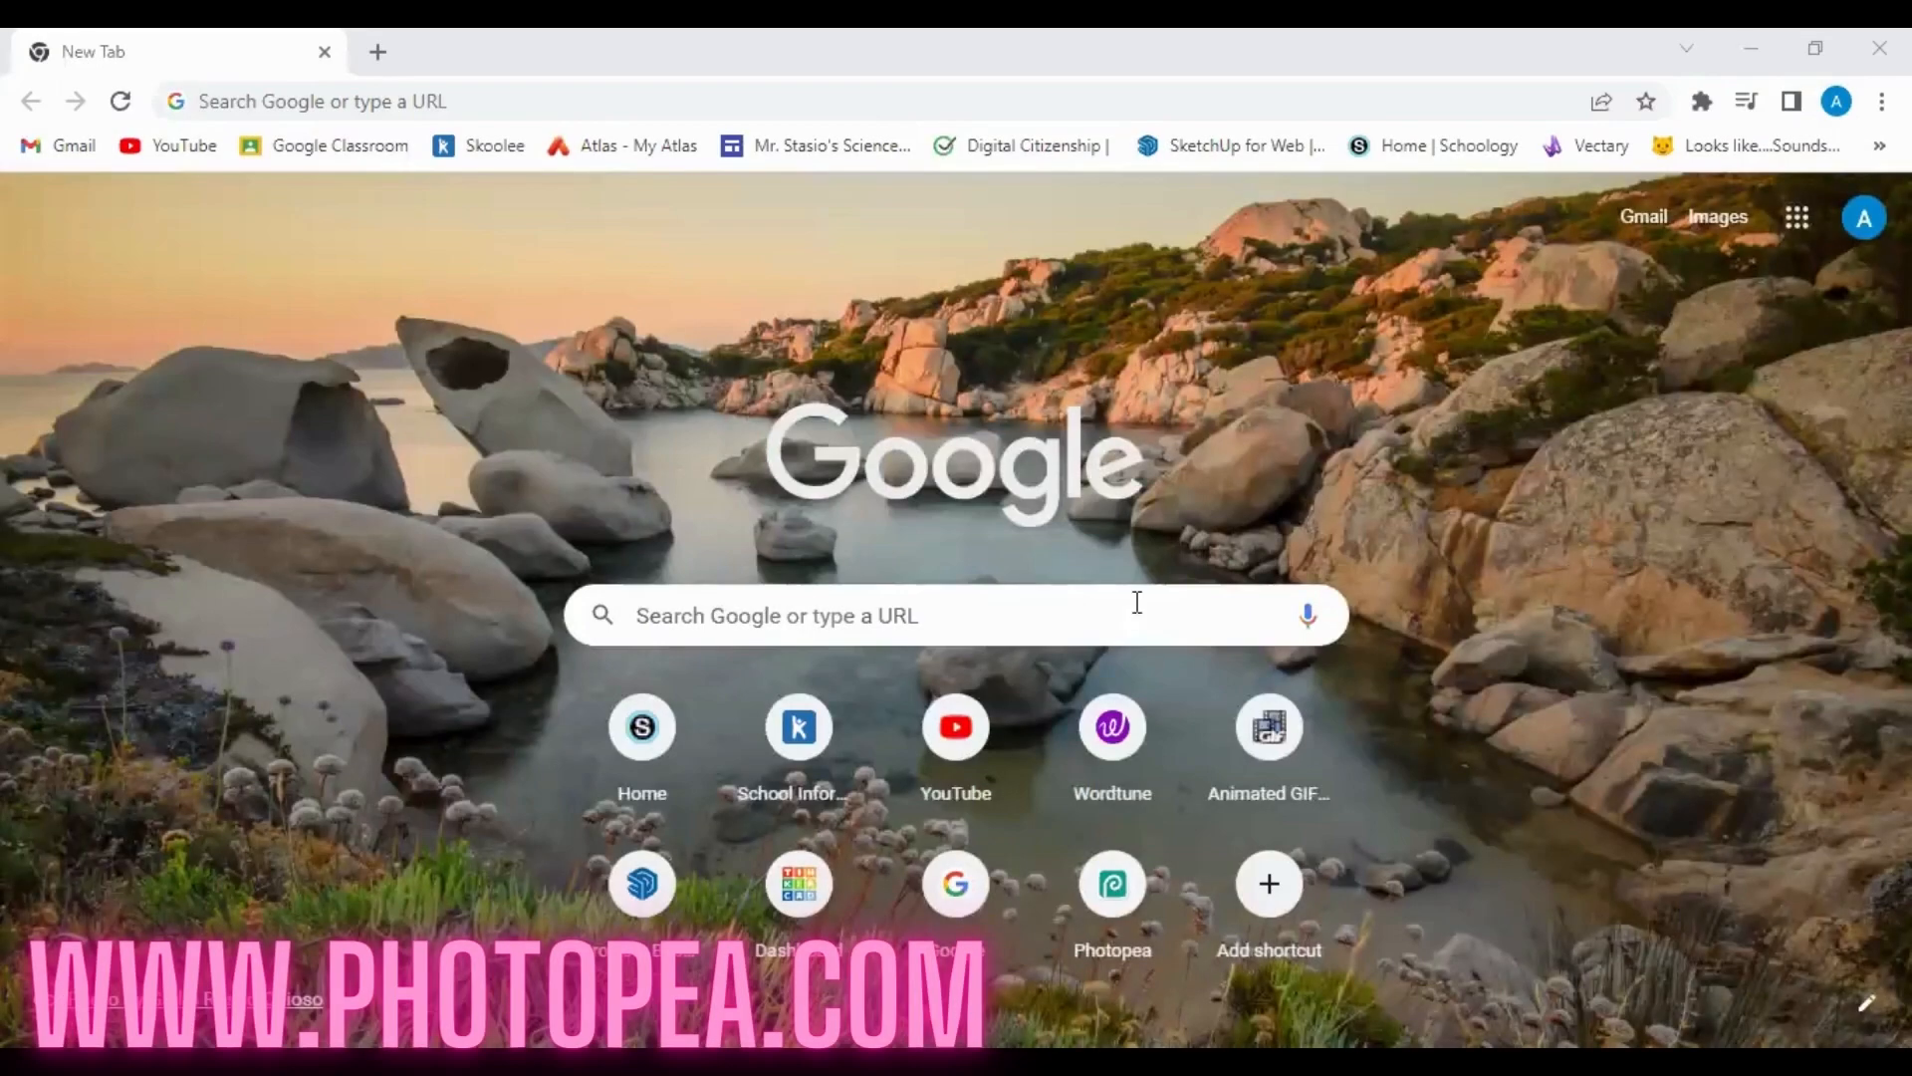
pyautogui.click(448, 103)
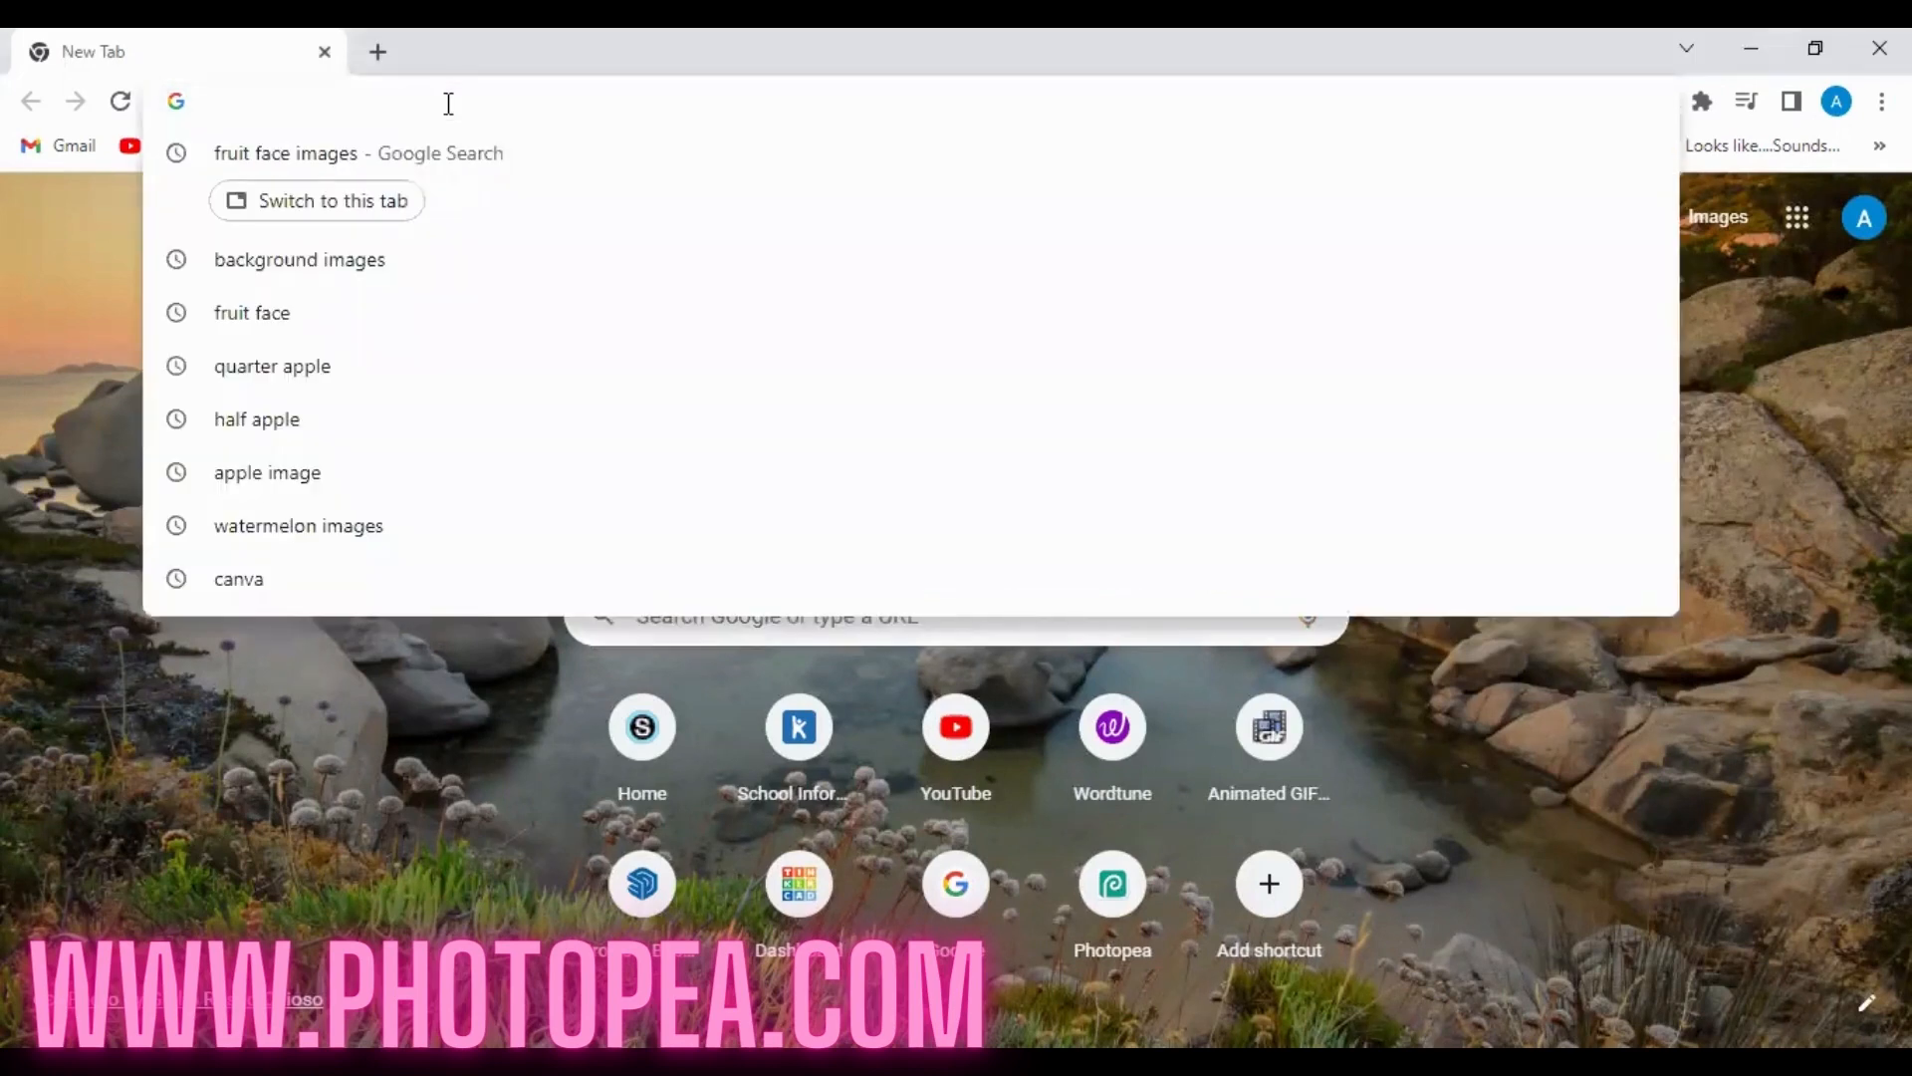
pyautogui.write('www.')
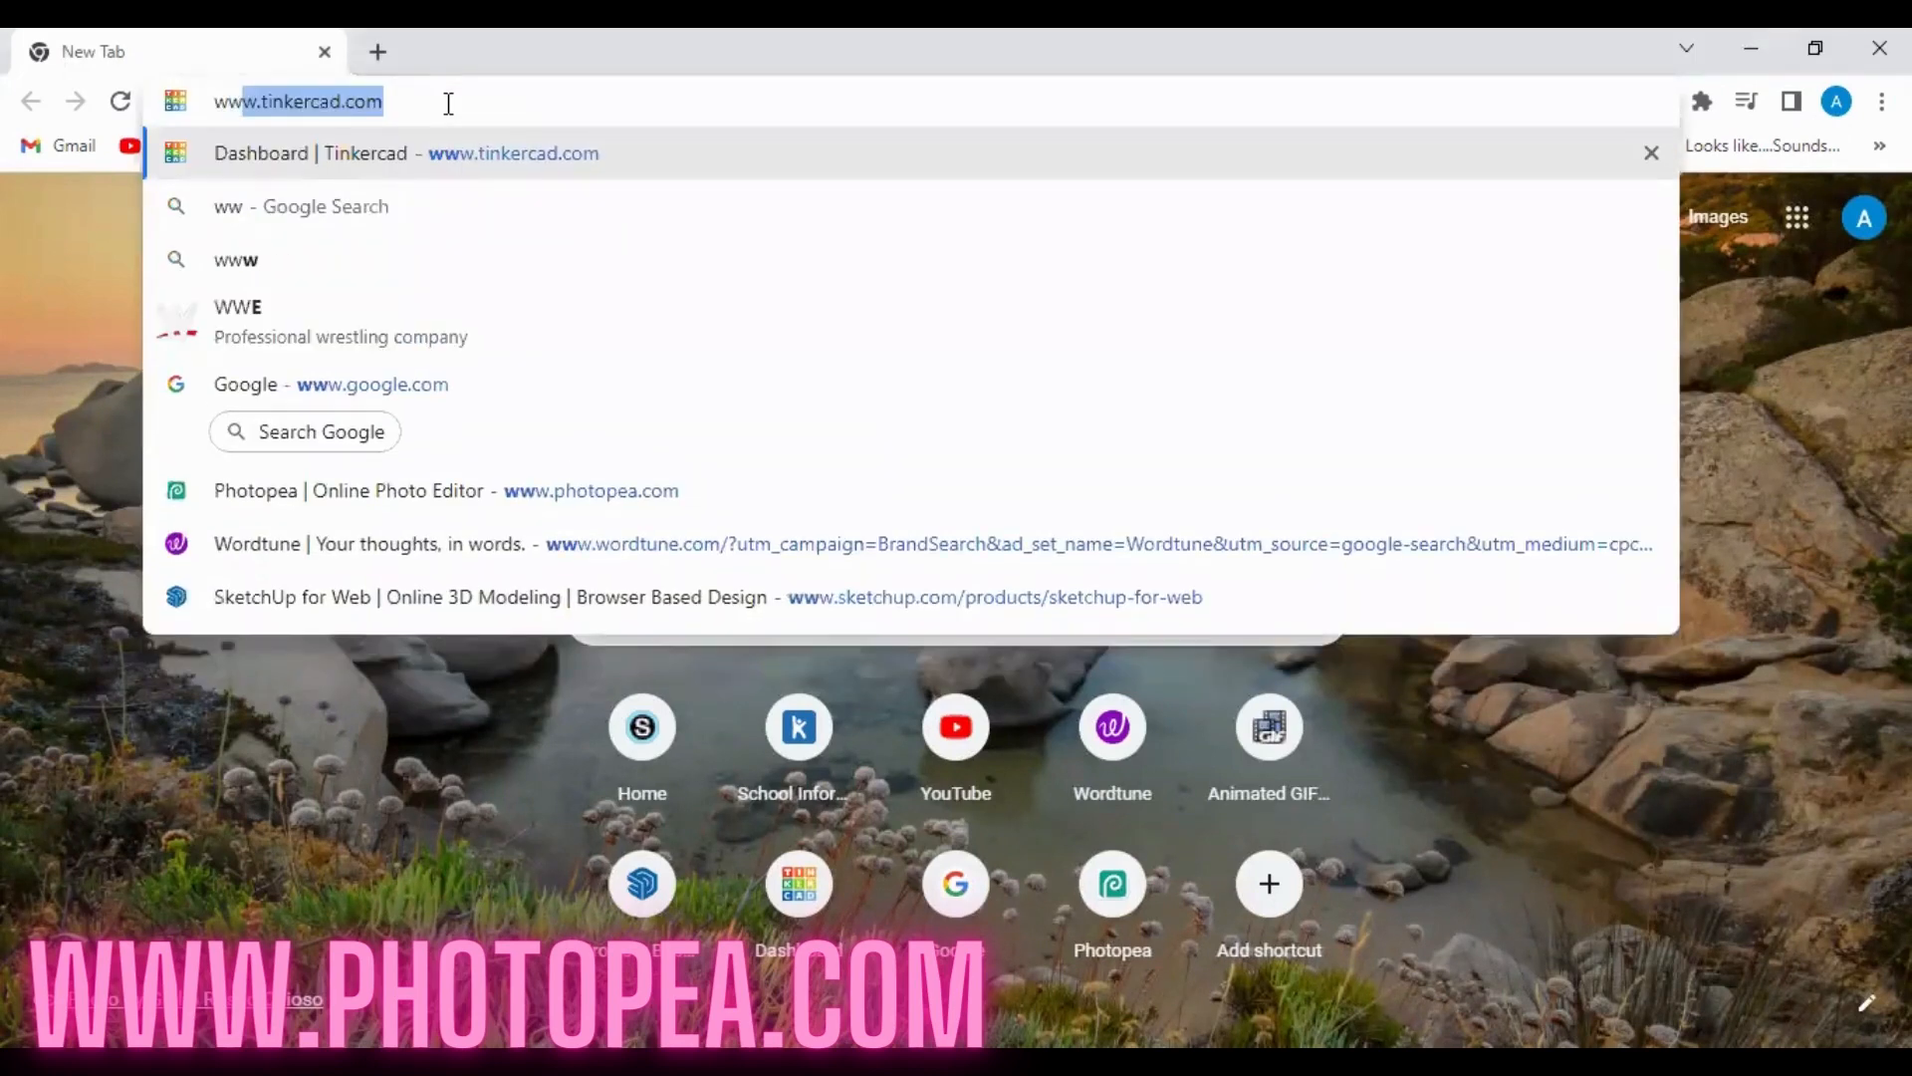
pyautogui.write('photo')
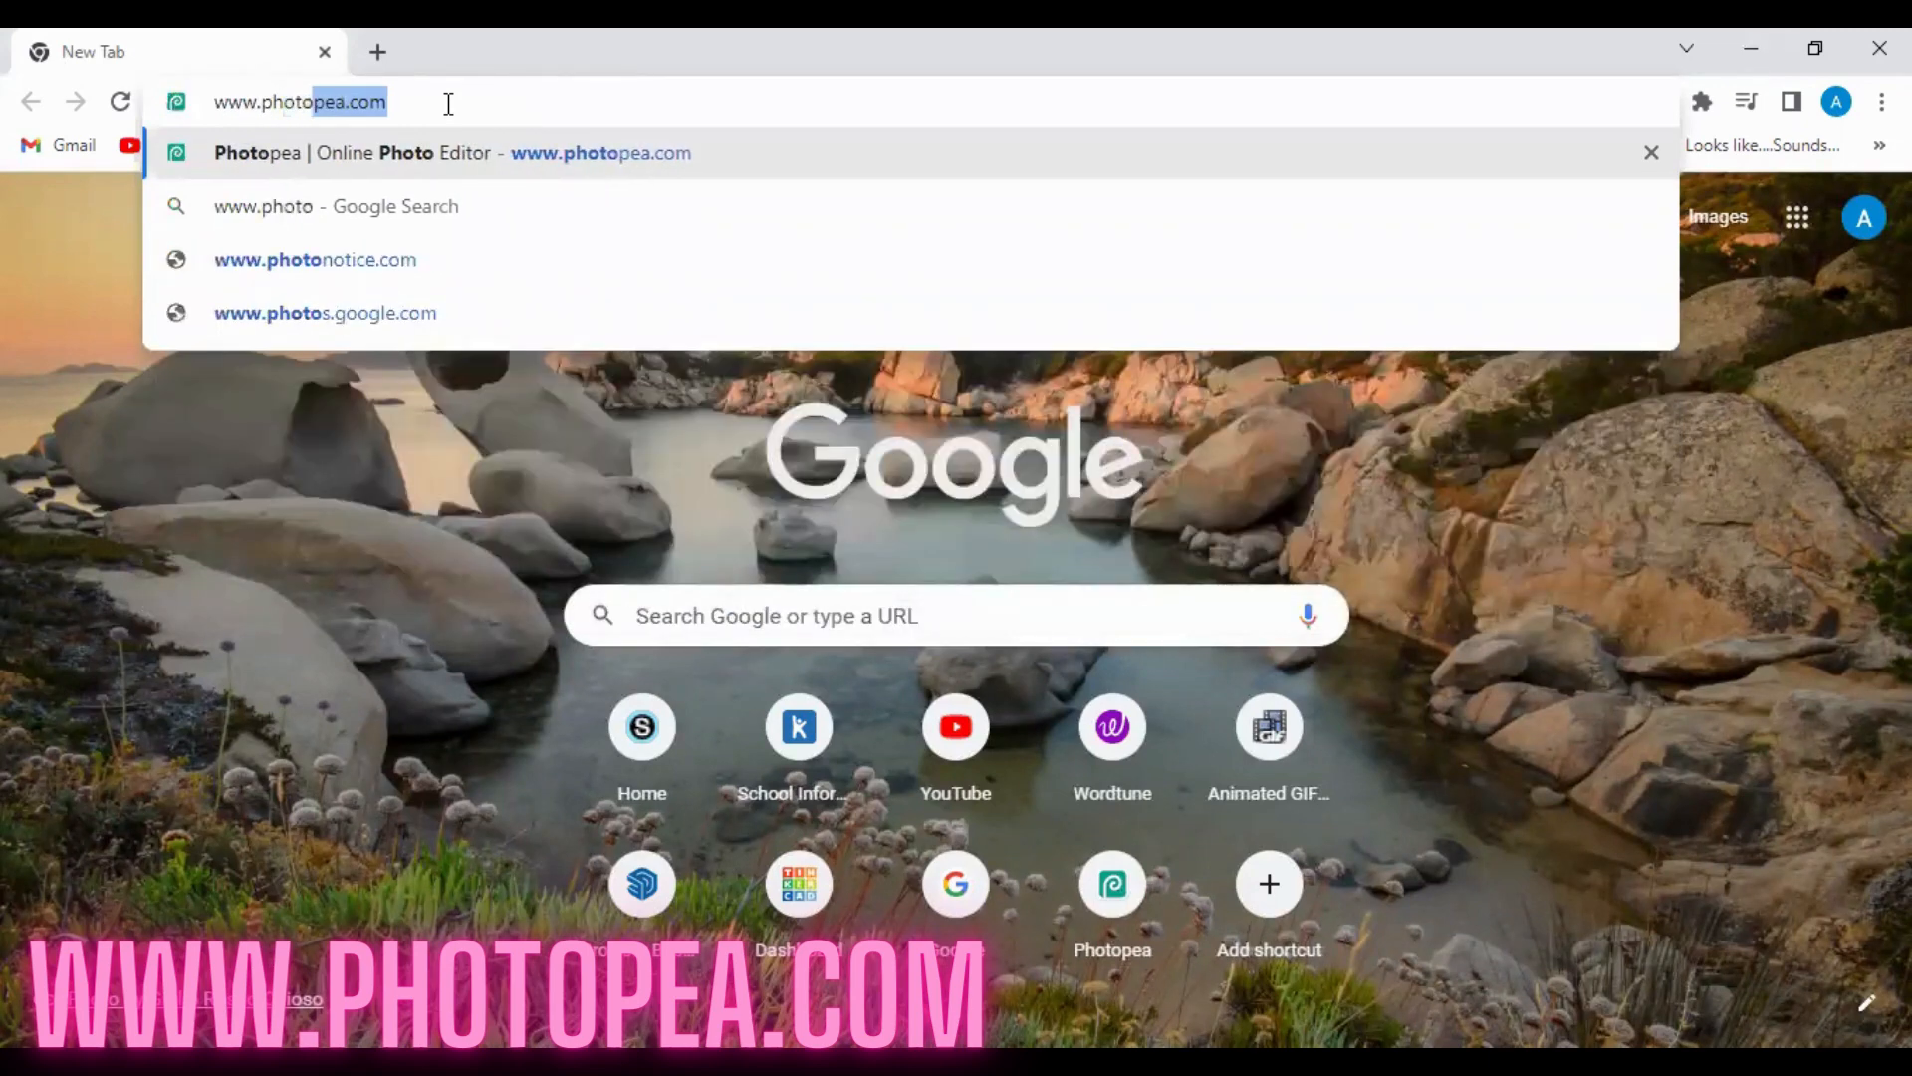
pyautogui.write('pe')
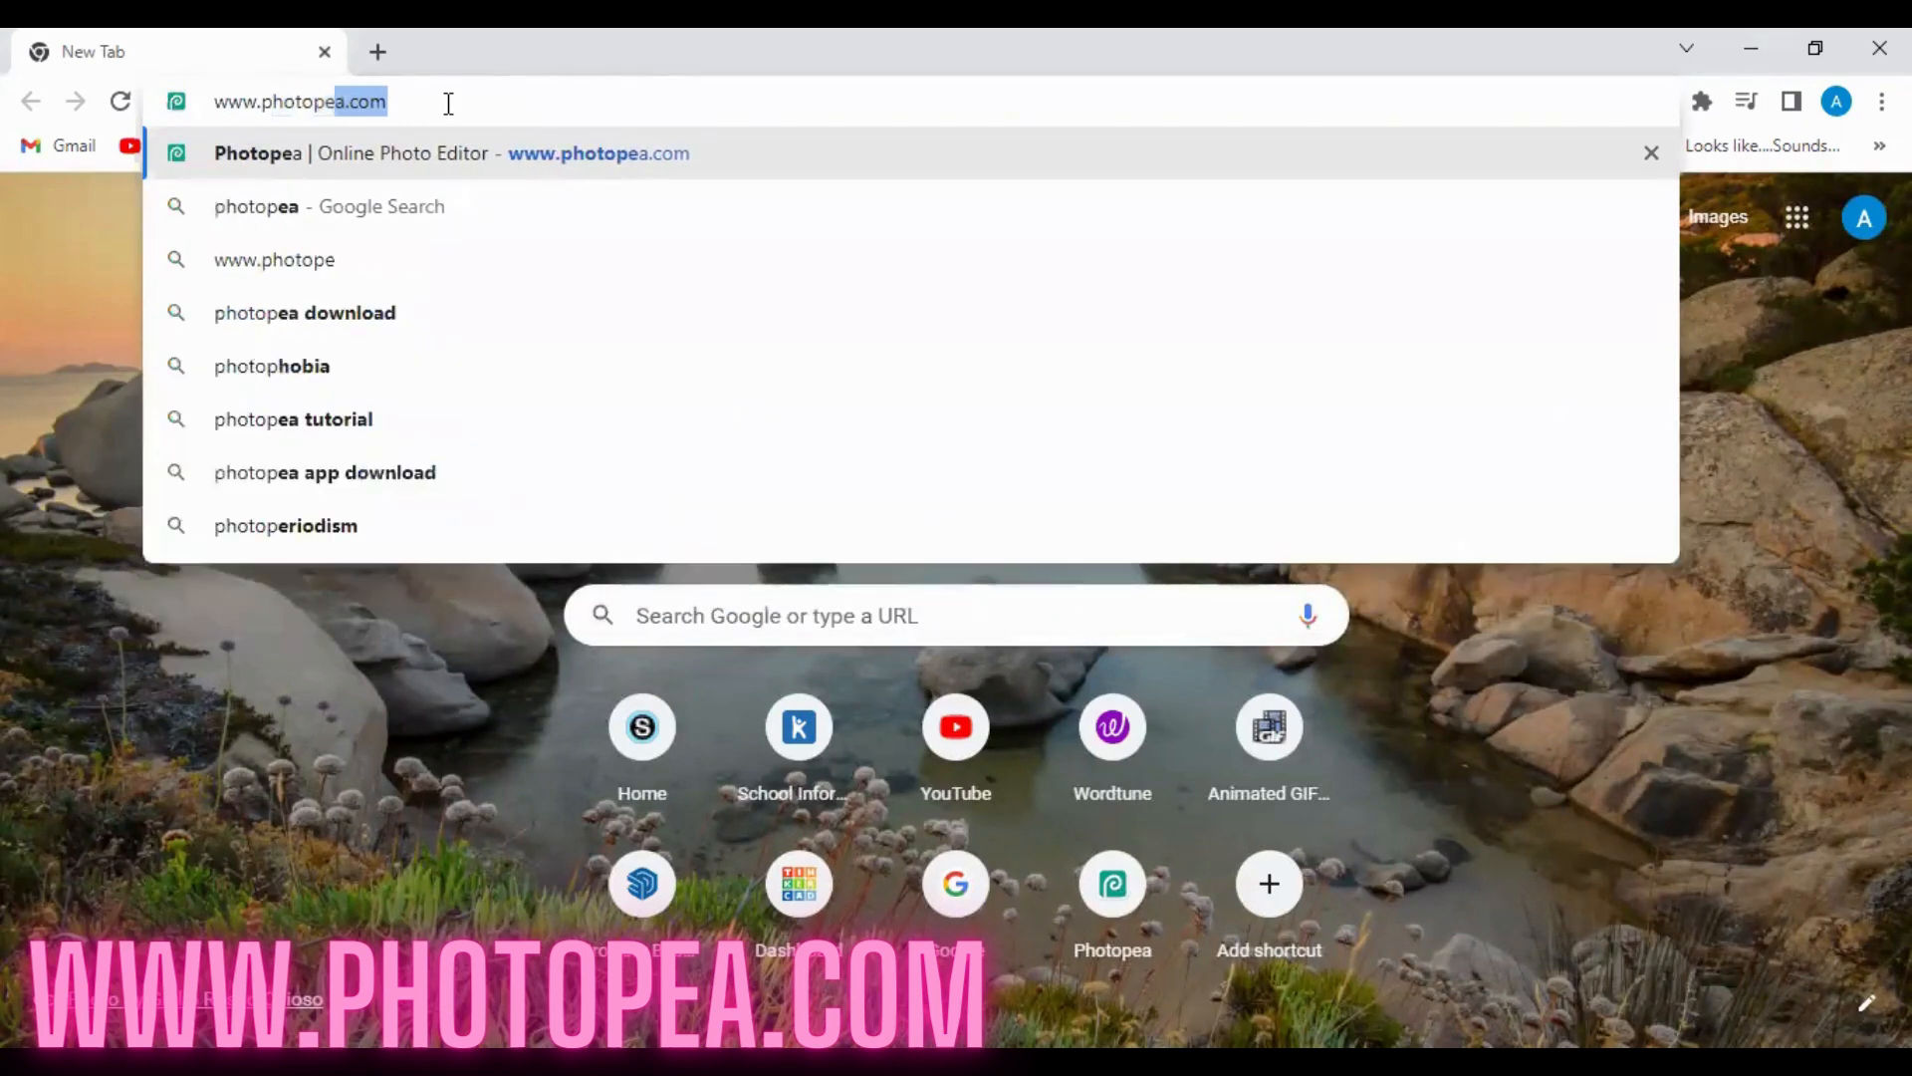
pyautogui.write('a.com')
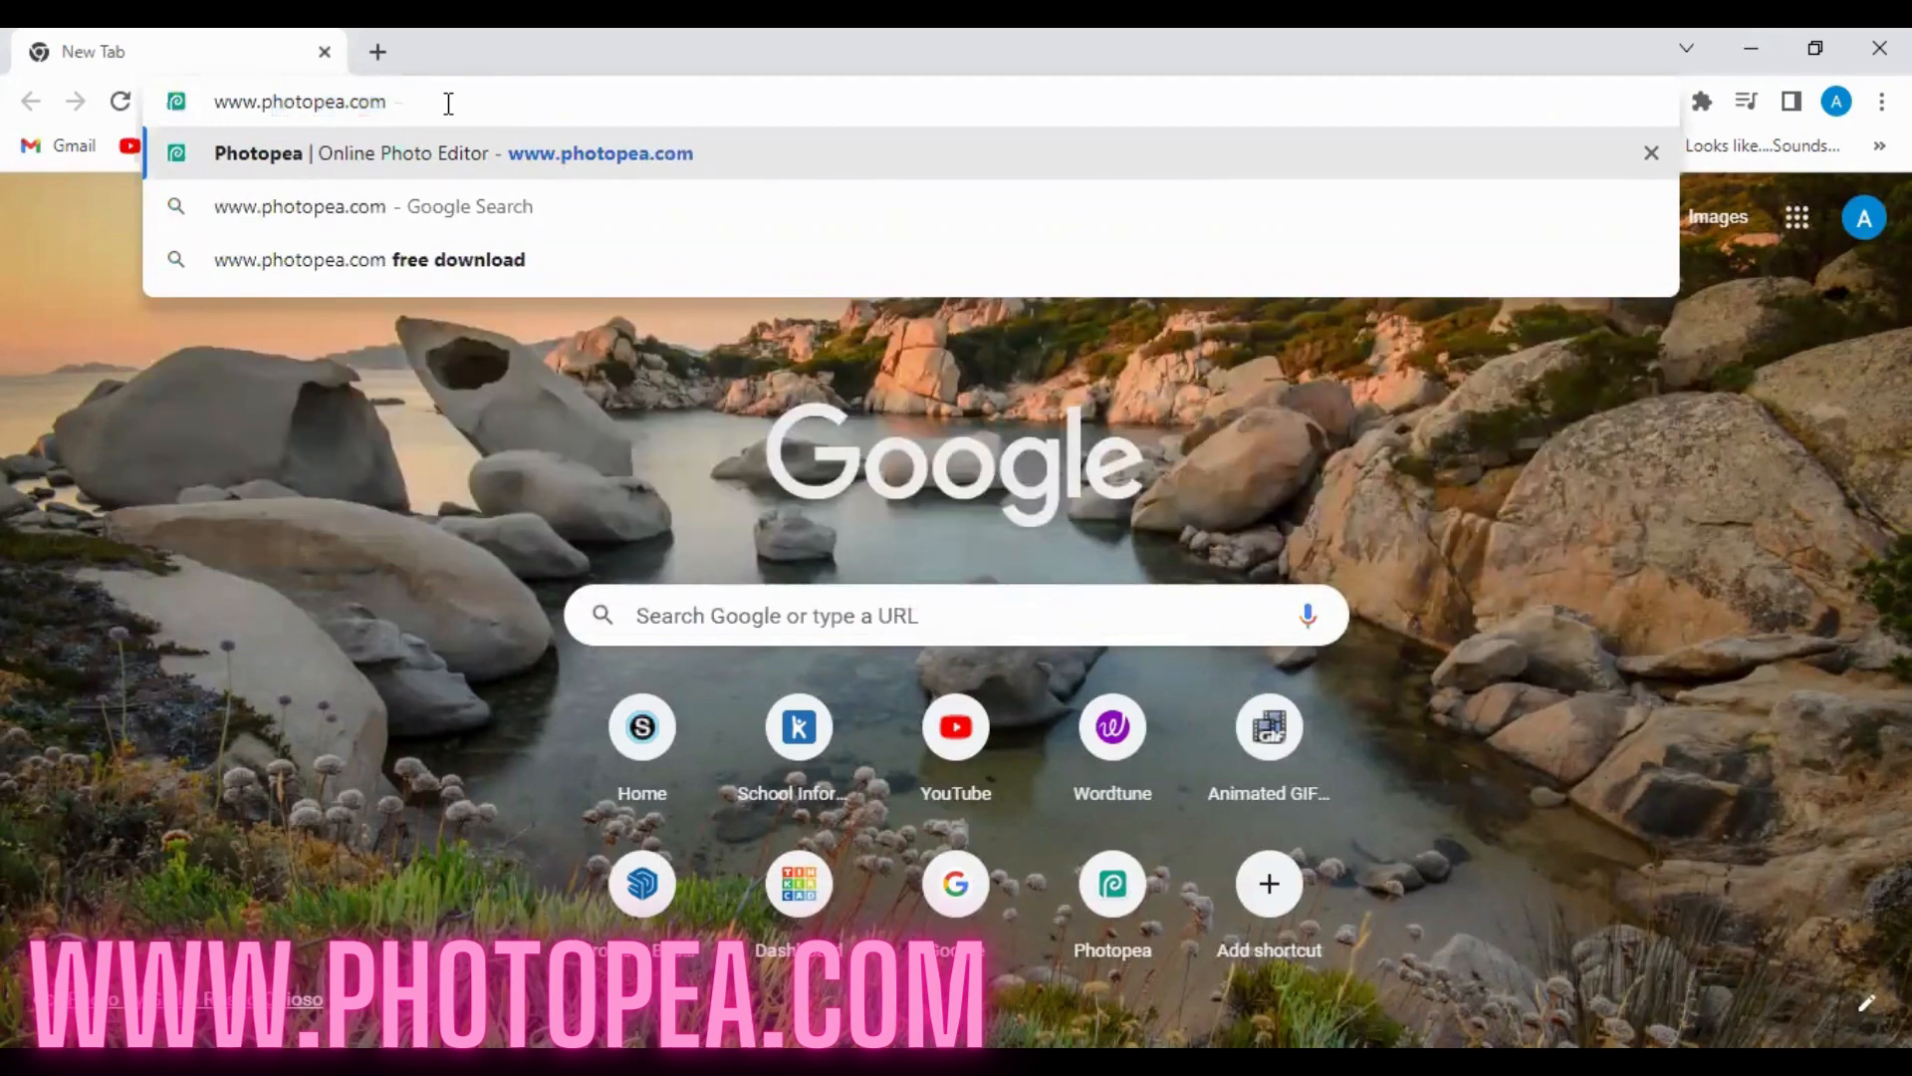
pyautogui.press('Return')
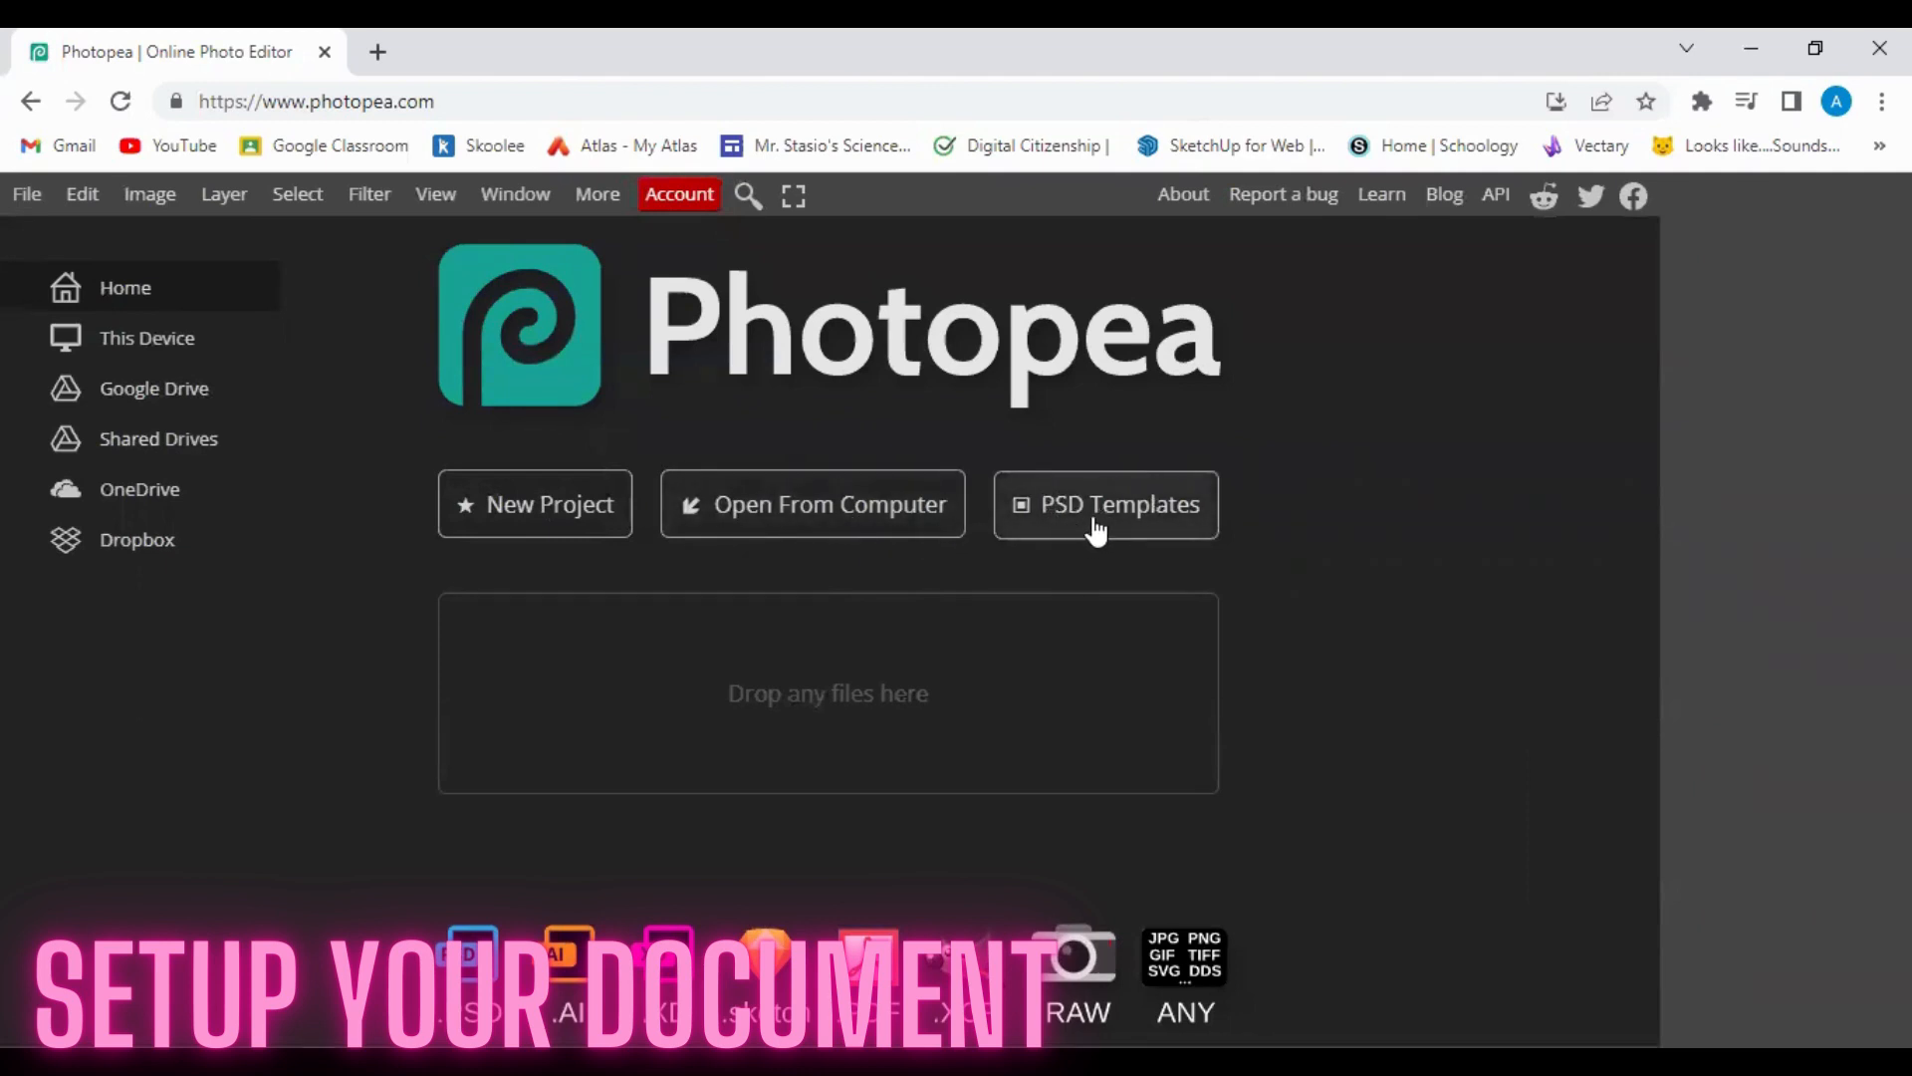
# Start a new project named Fruit Face, 1280 × 800 pixels, with a White background.
pyautogui.click(528, 515)
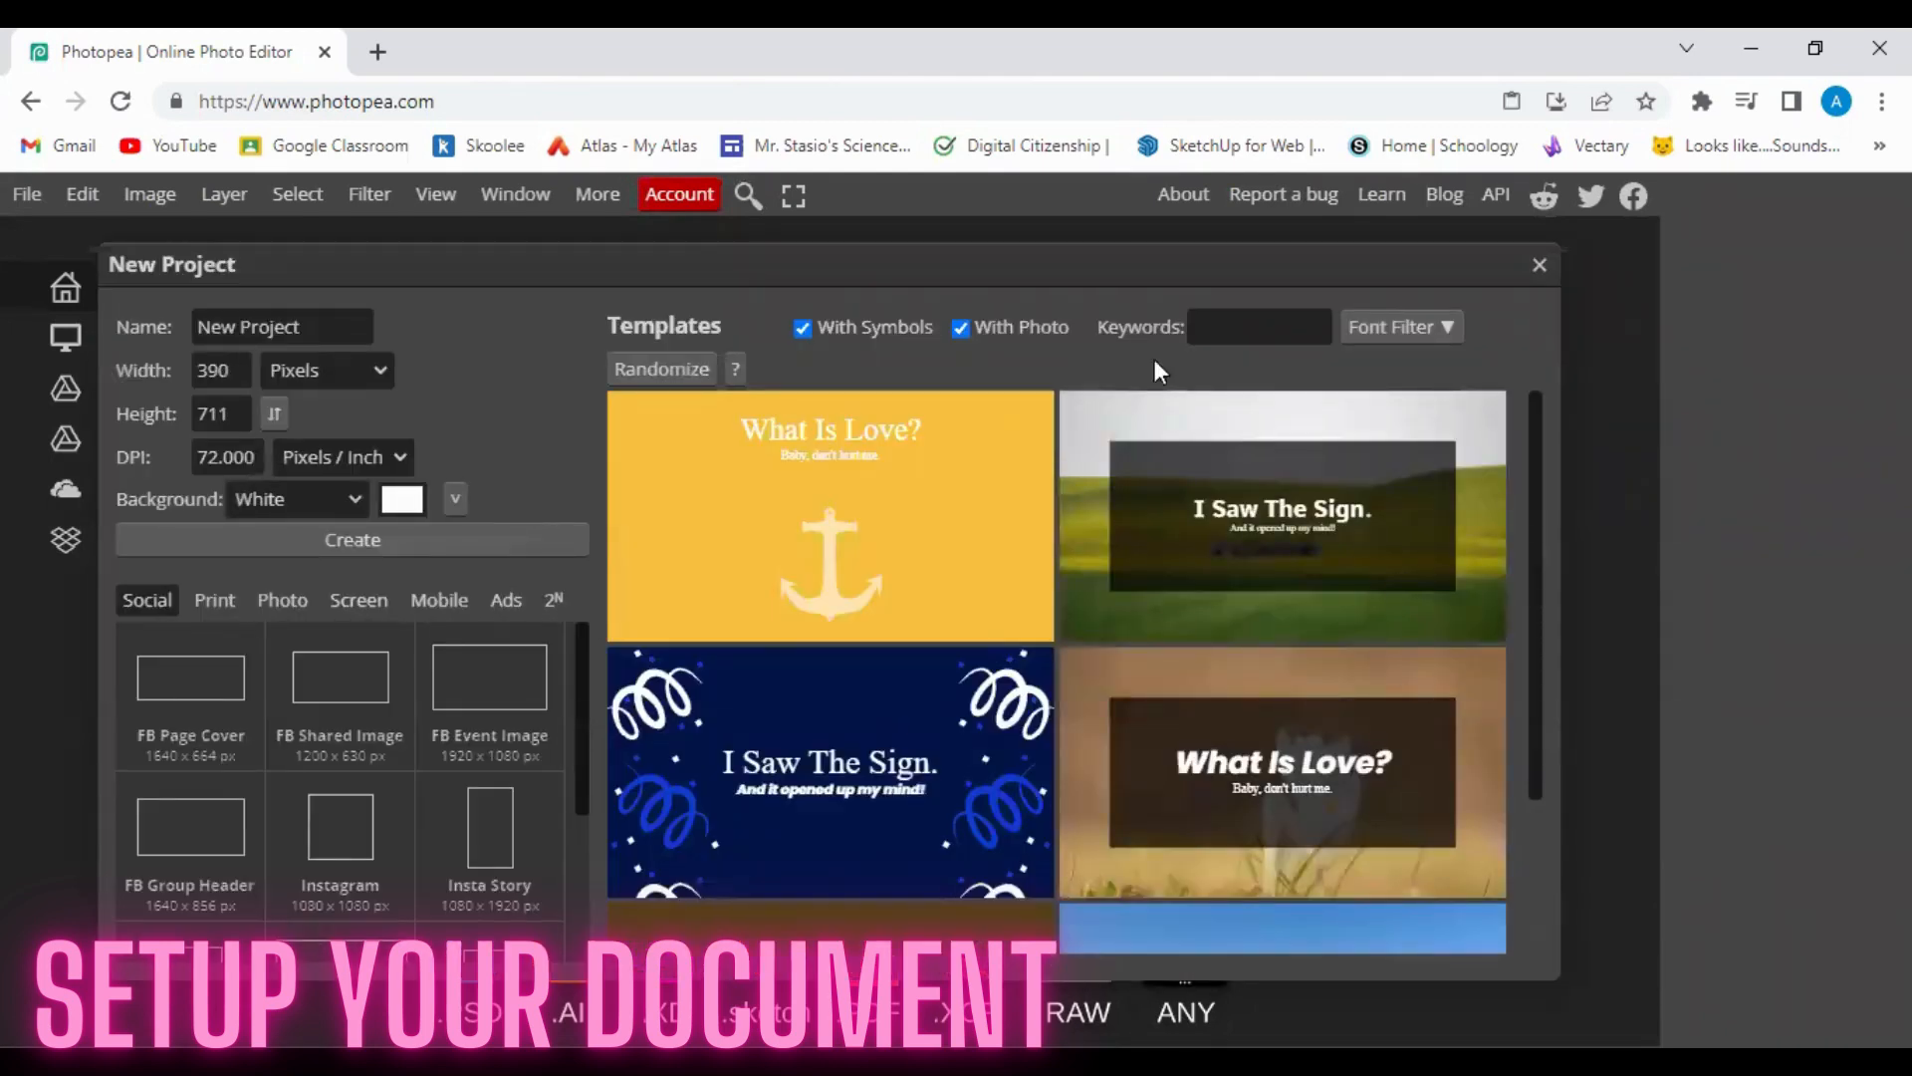
pyautogui.click(247, 332)
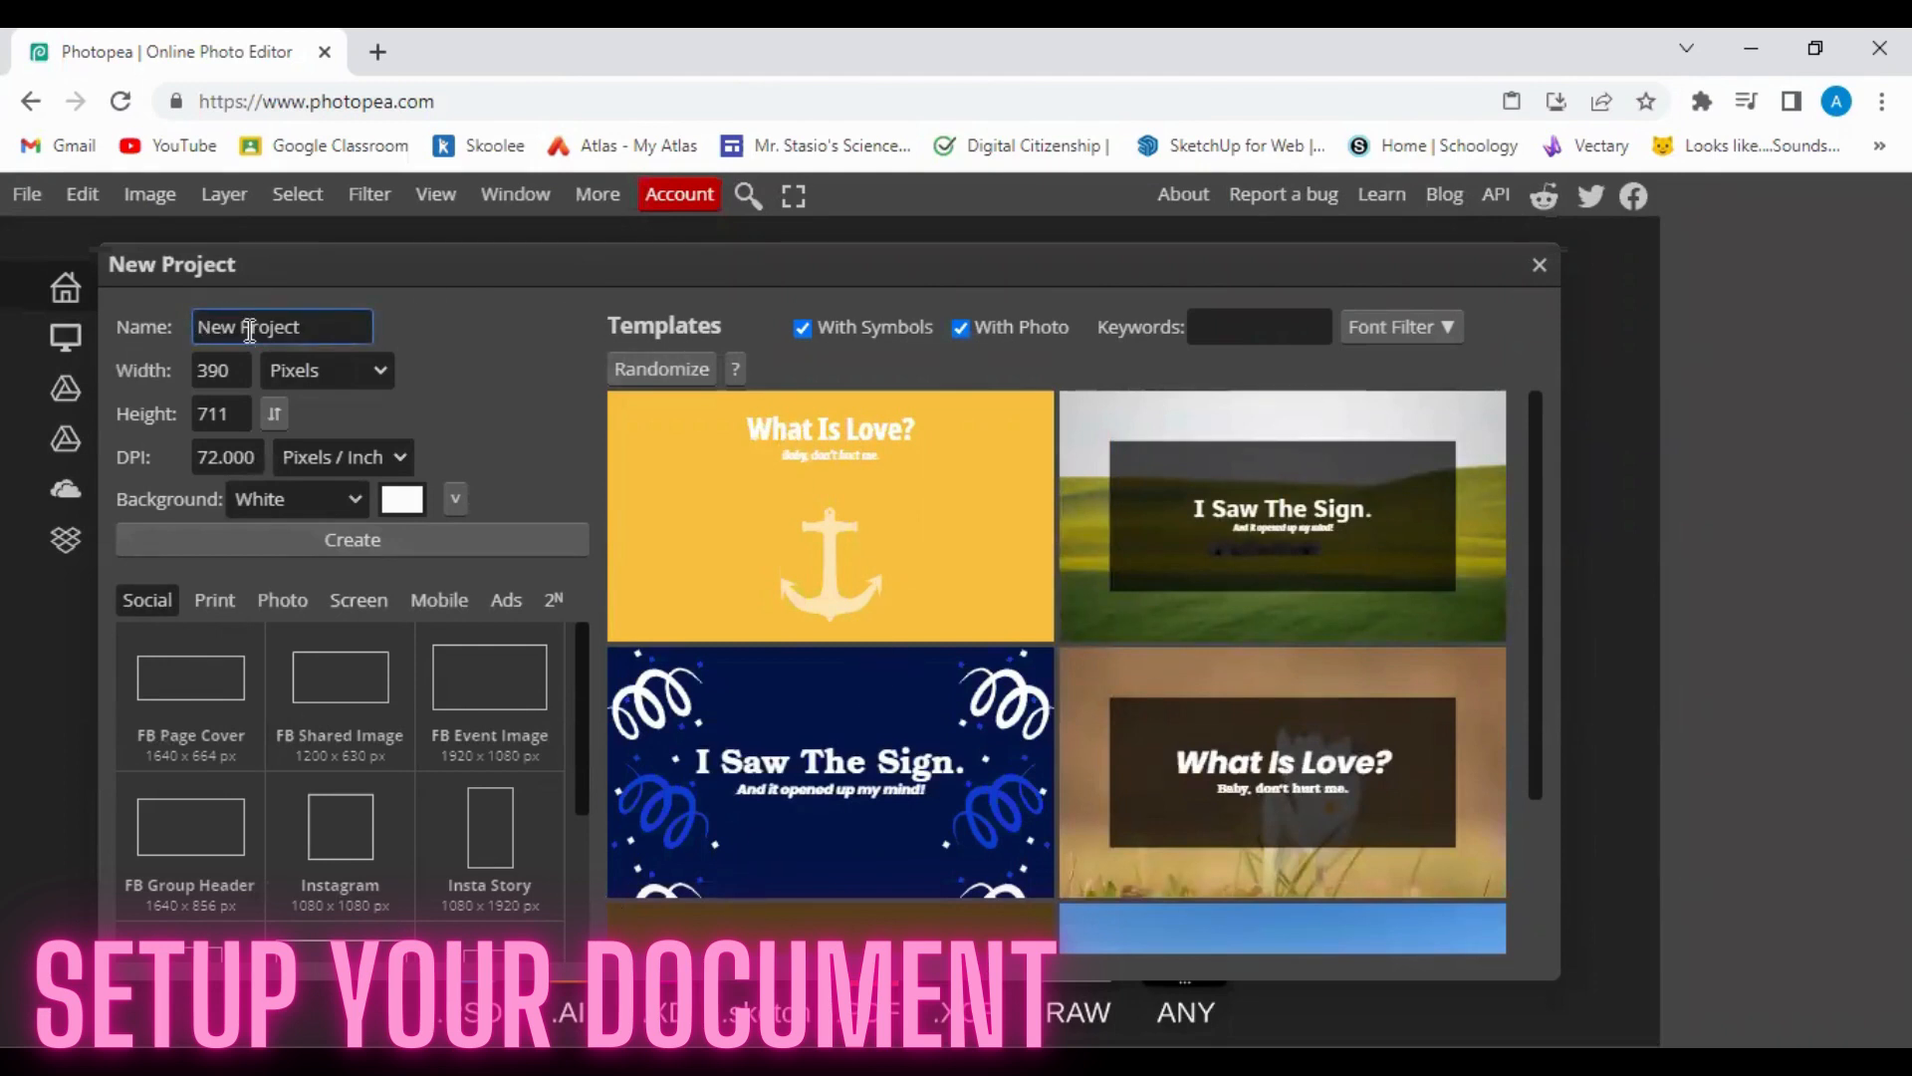
pyautogui.tripleClick(250, 330)
pyautogui.write('Fruit Face')
pyautogui.click(228, 374)
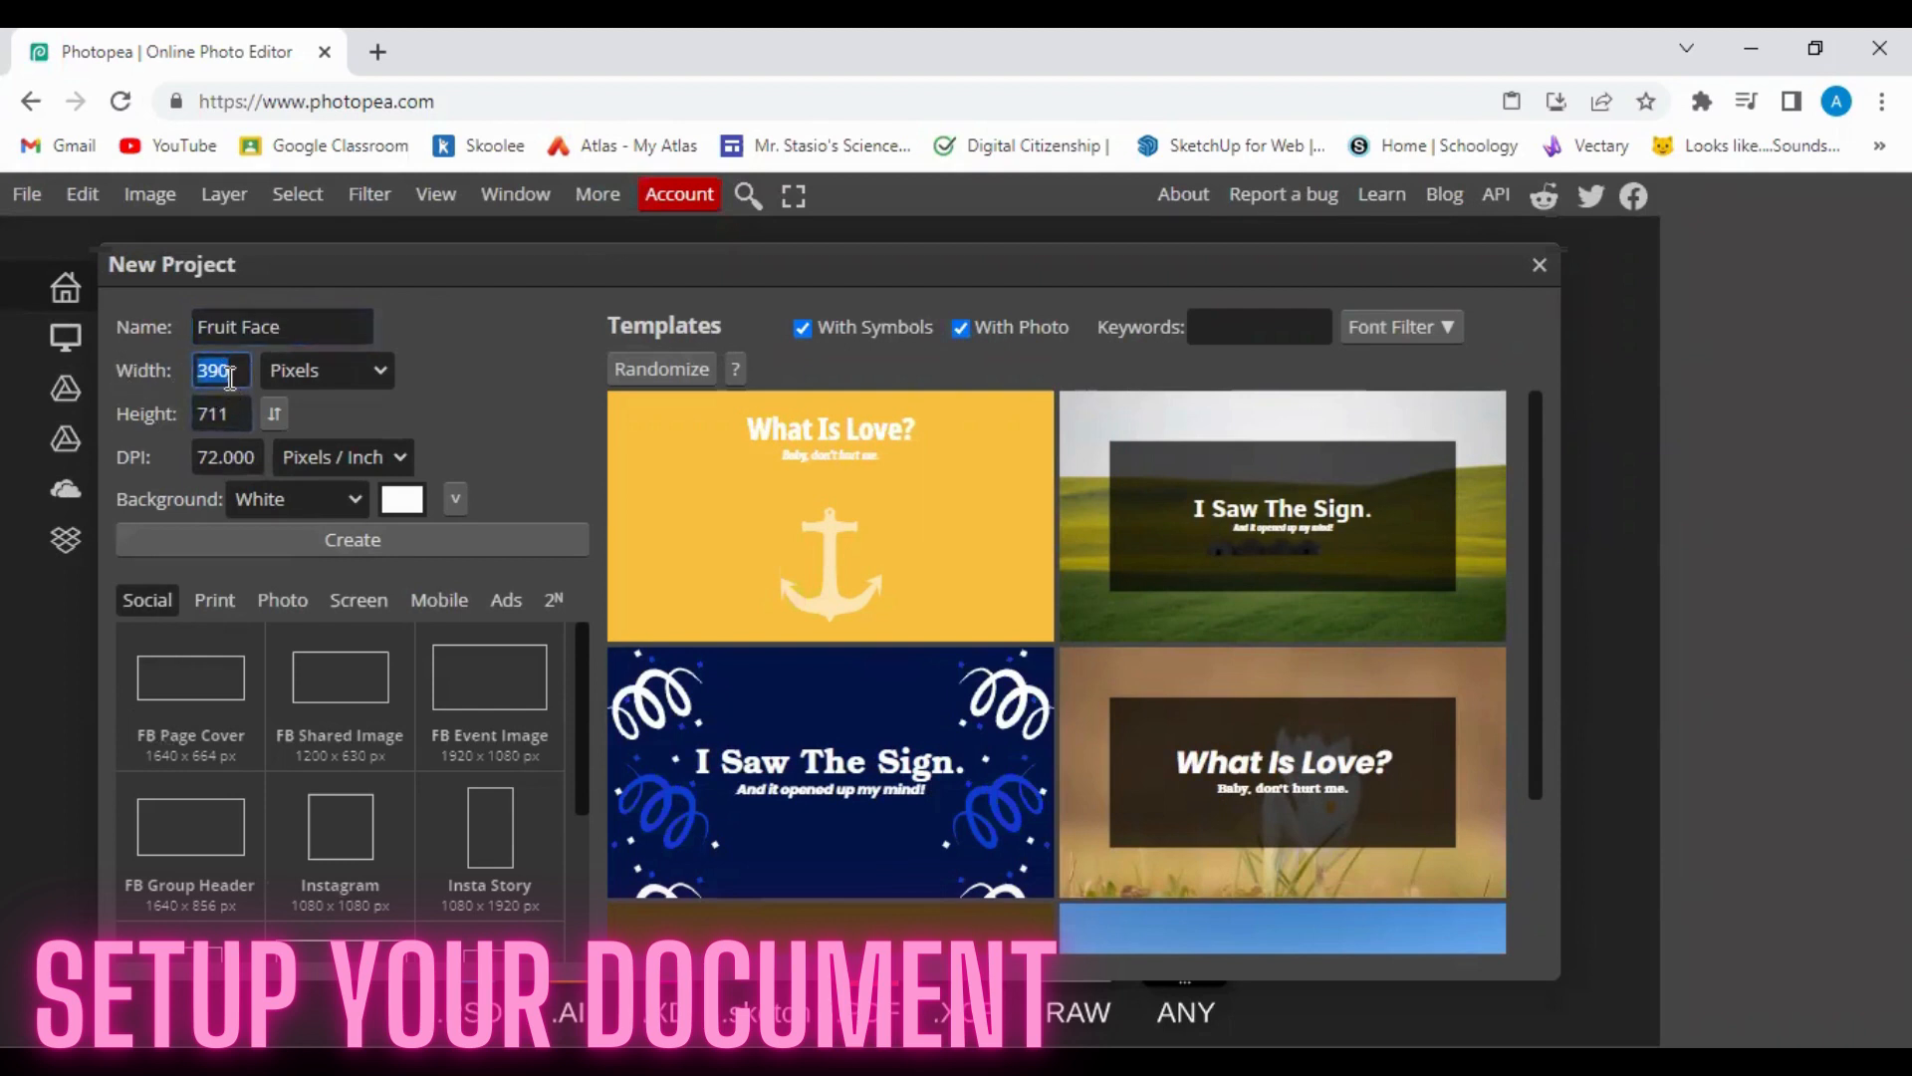
pyautogui.write('12')
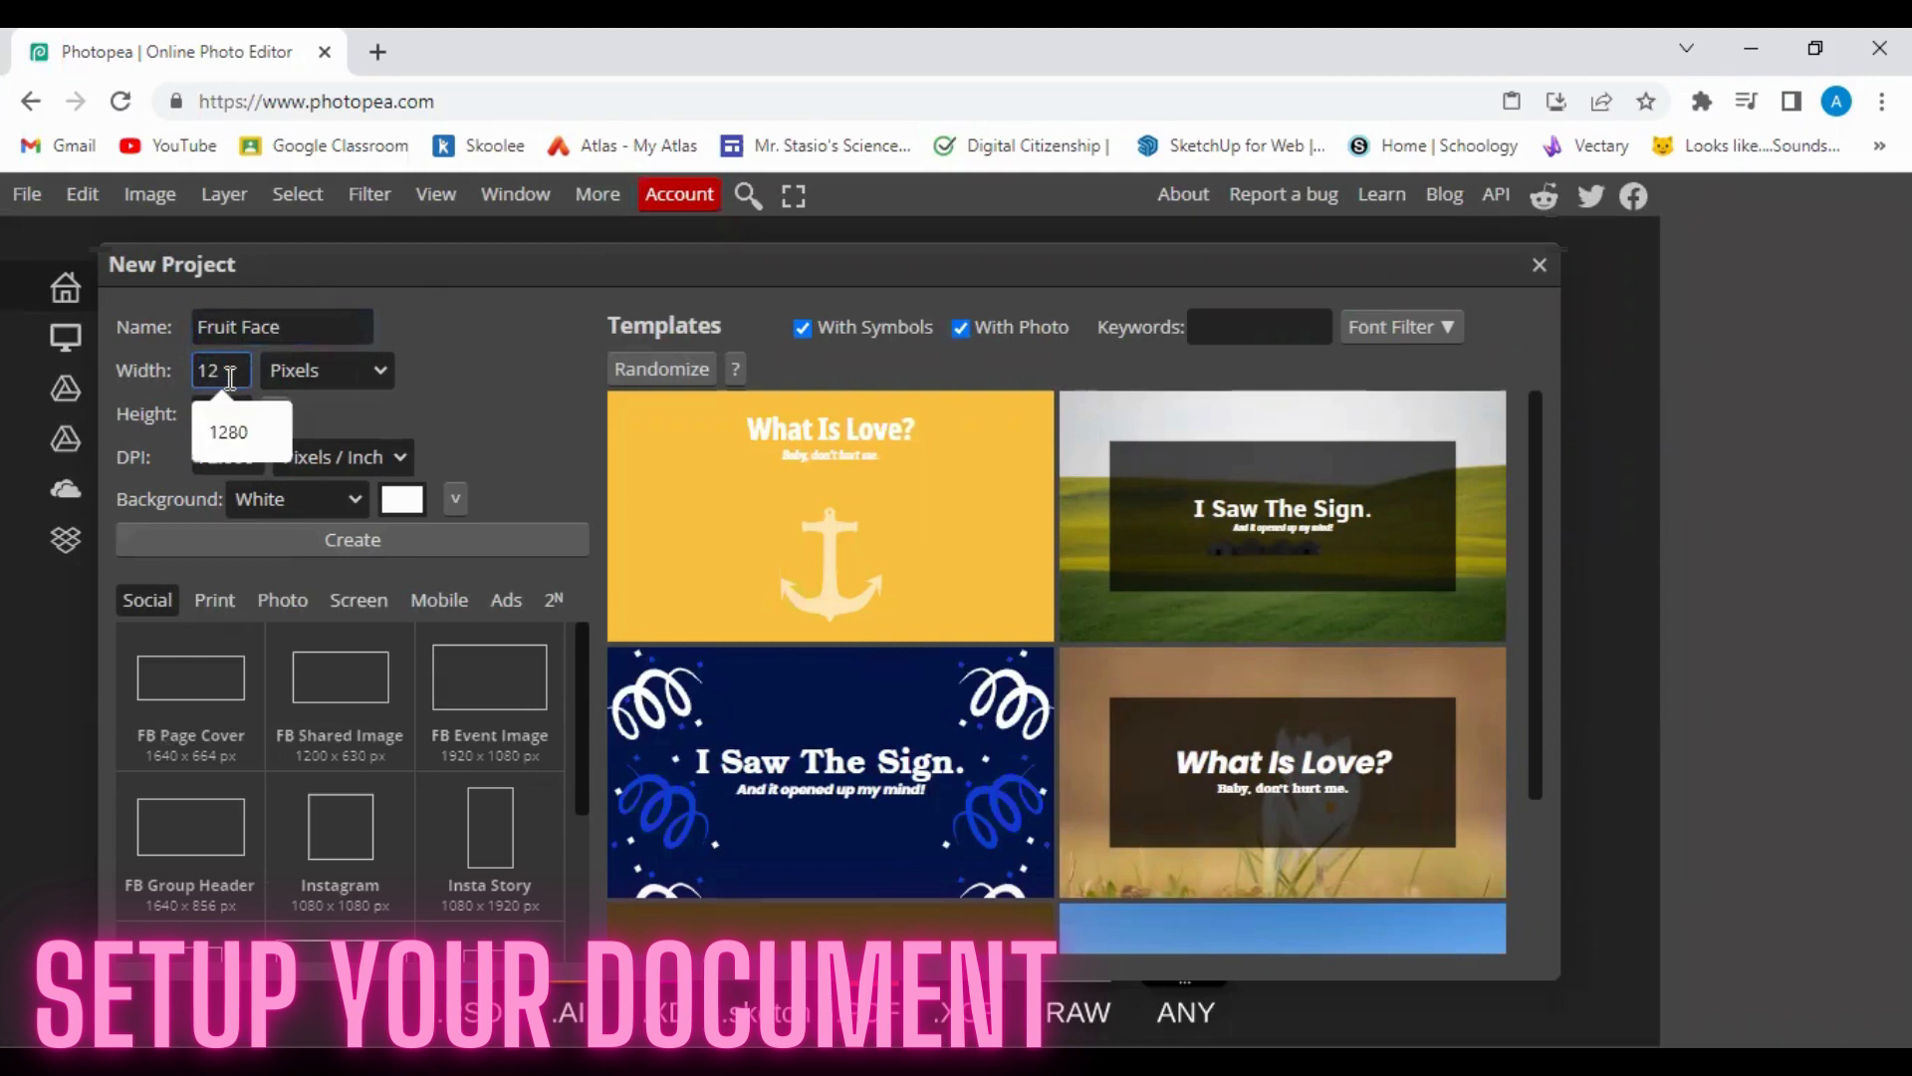
pyautogui.write('80')
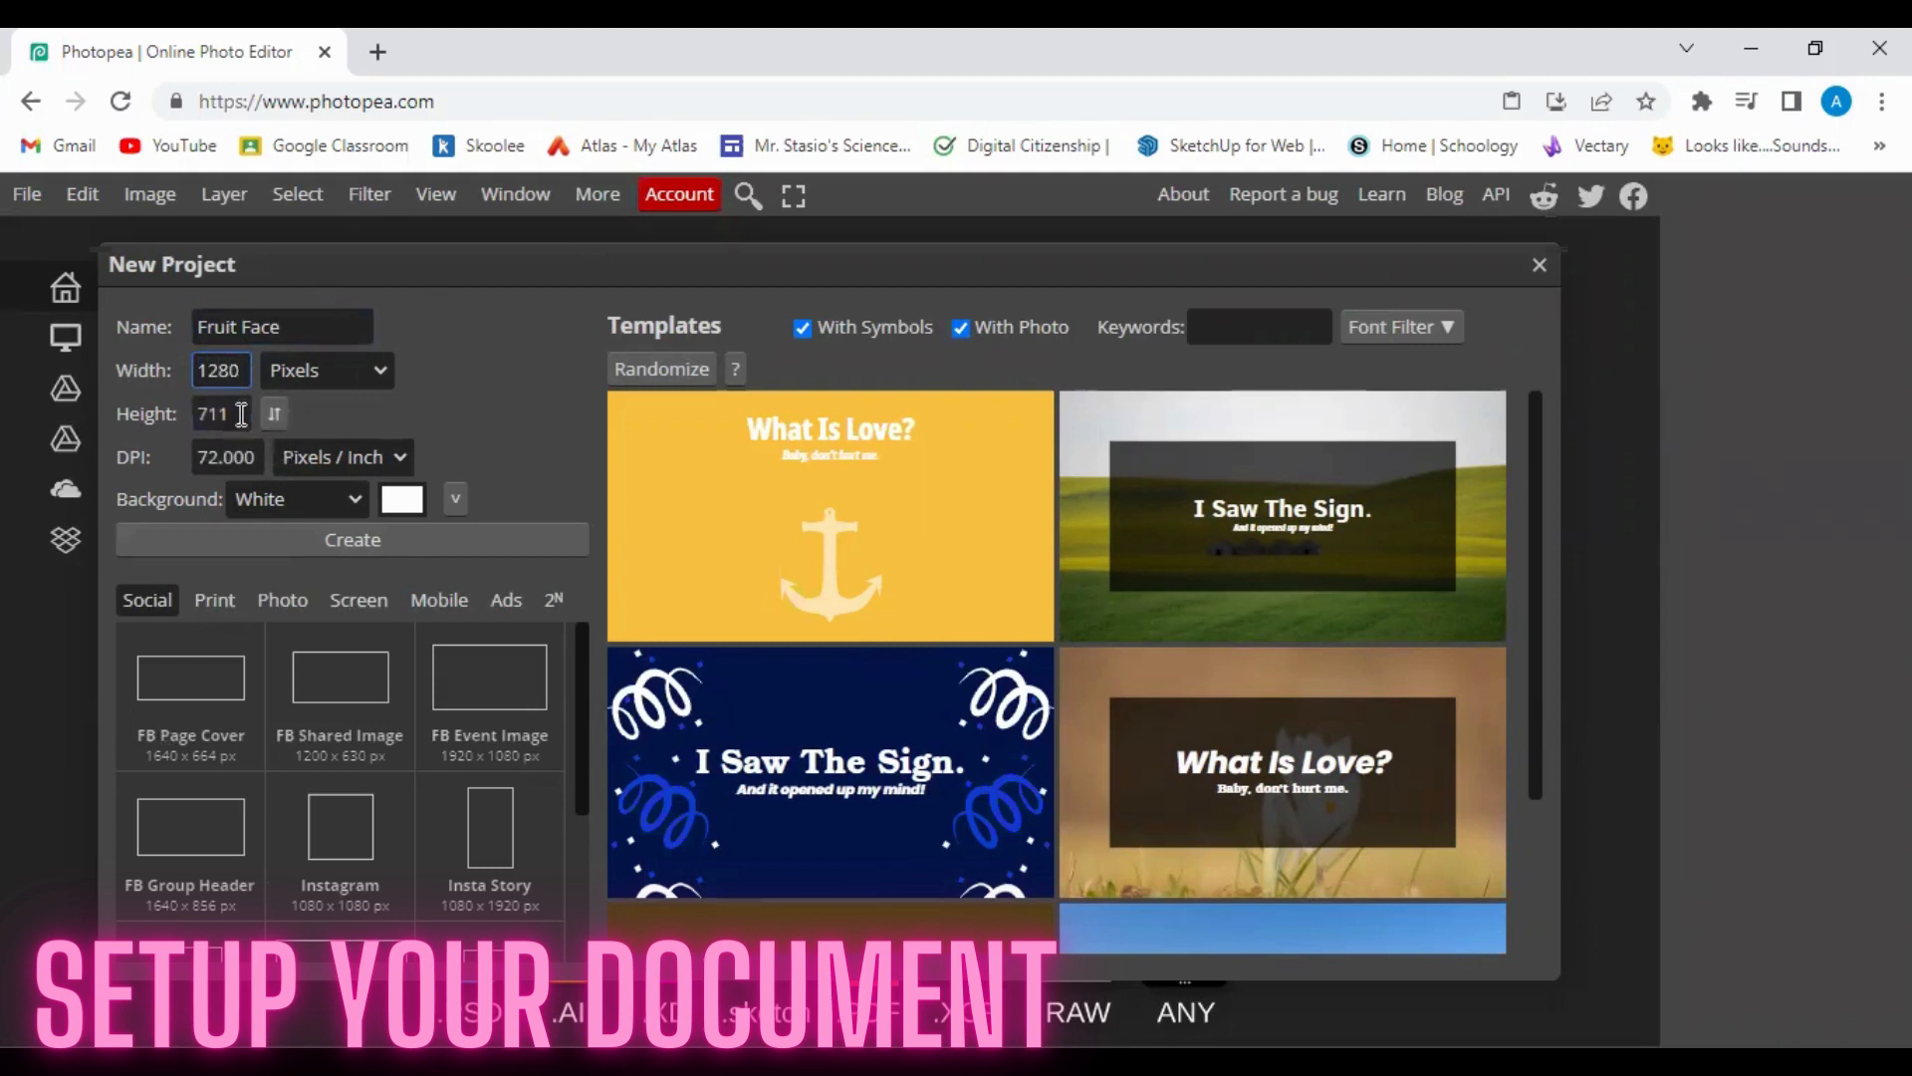
pyautogui.click(241, 415)
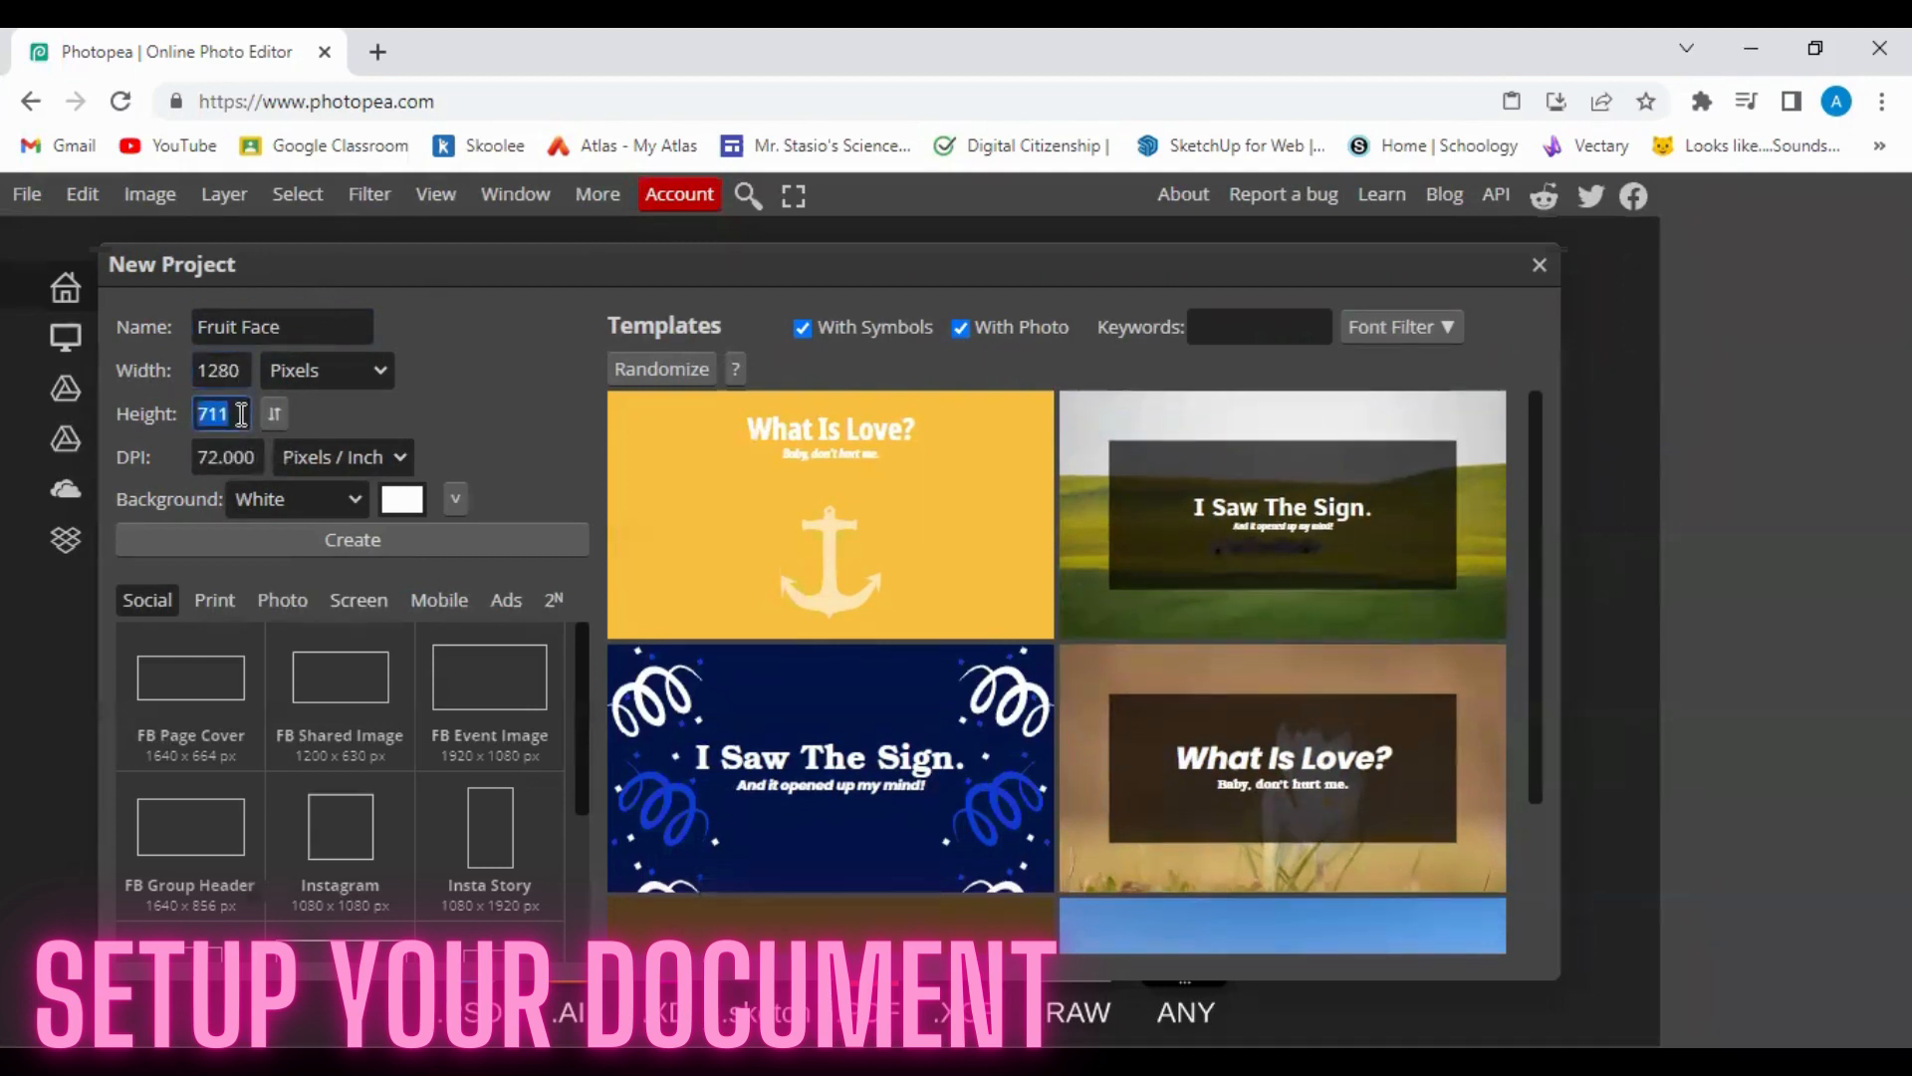
pyautogui.write('800')
pyautogui.click(259, 504)
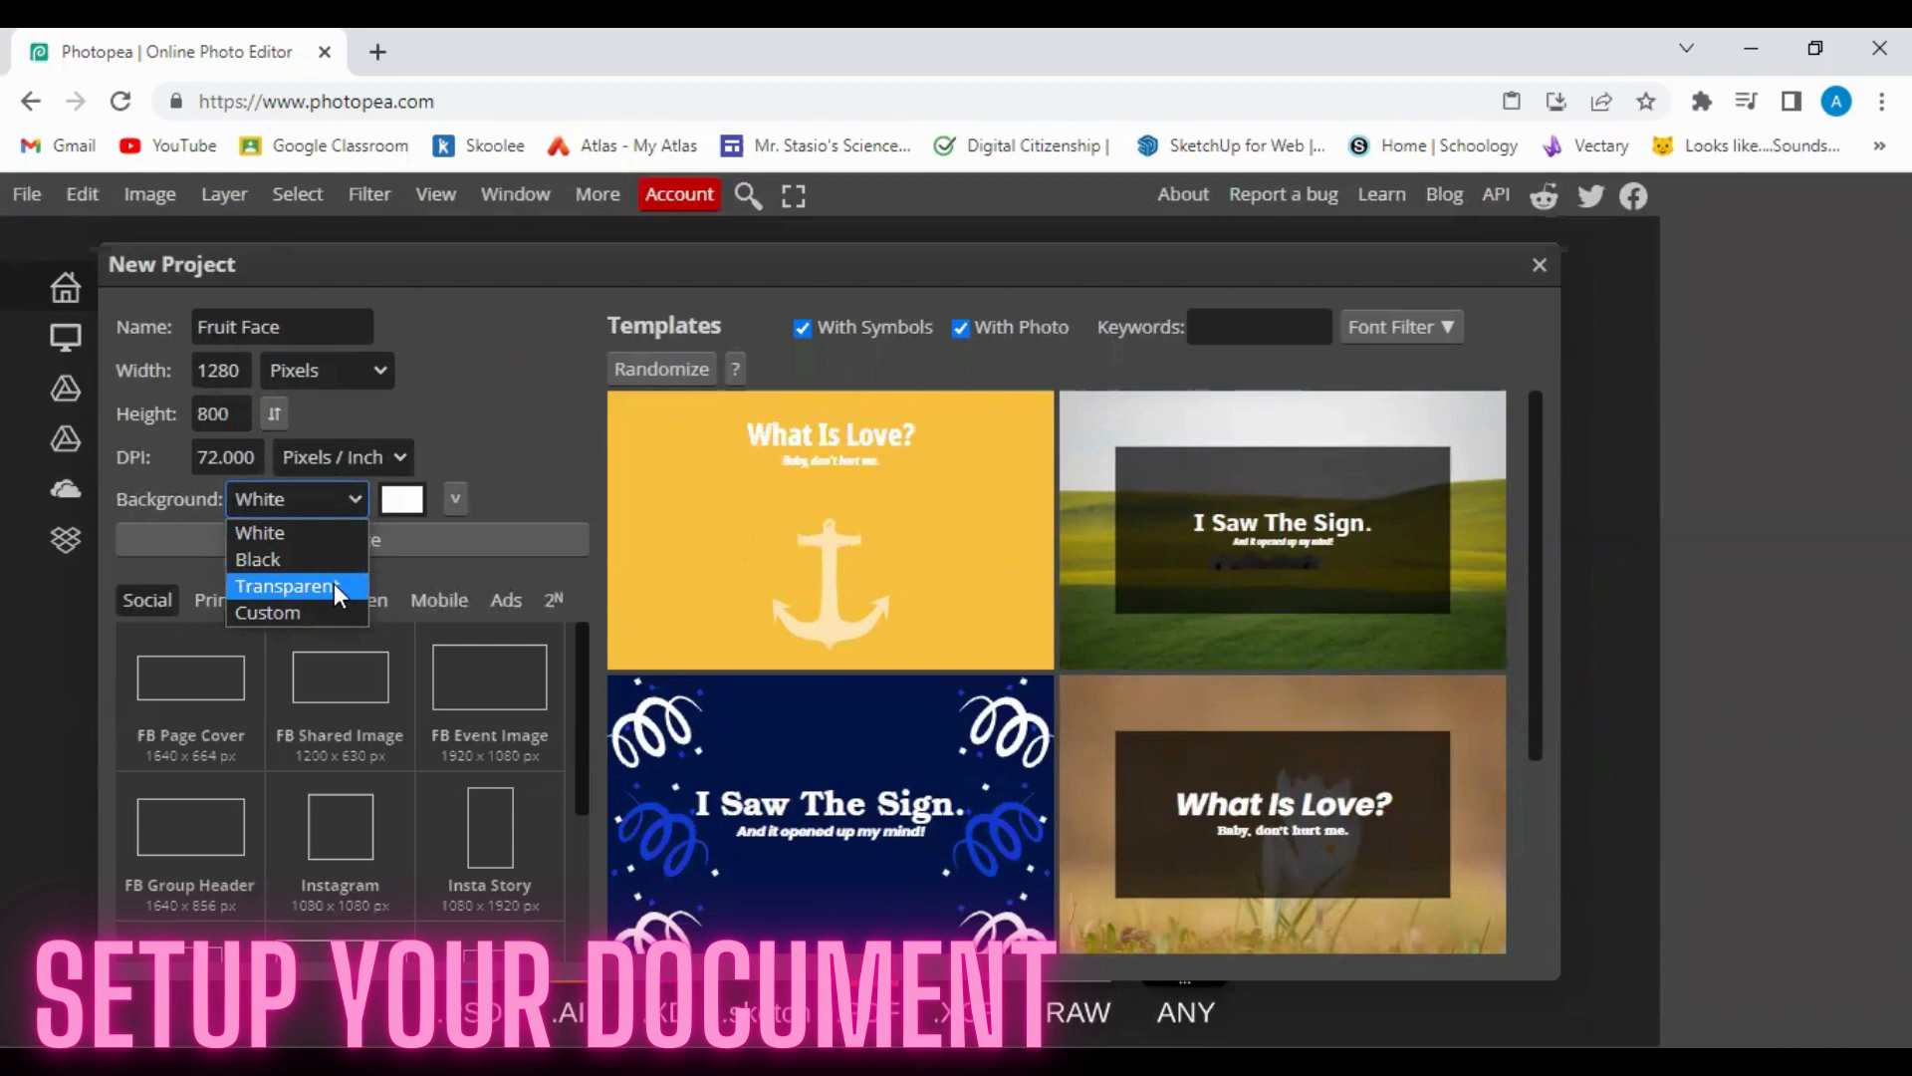
pyautogui.click(303, 535)
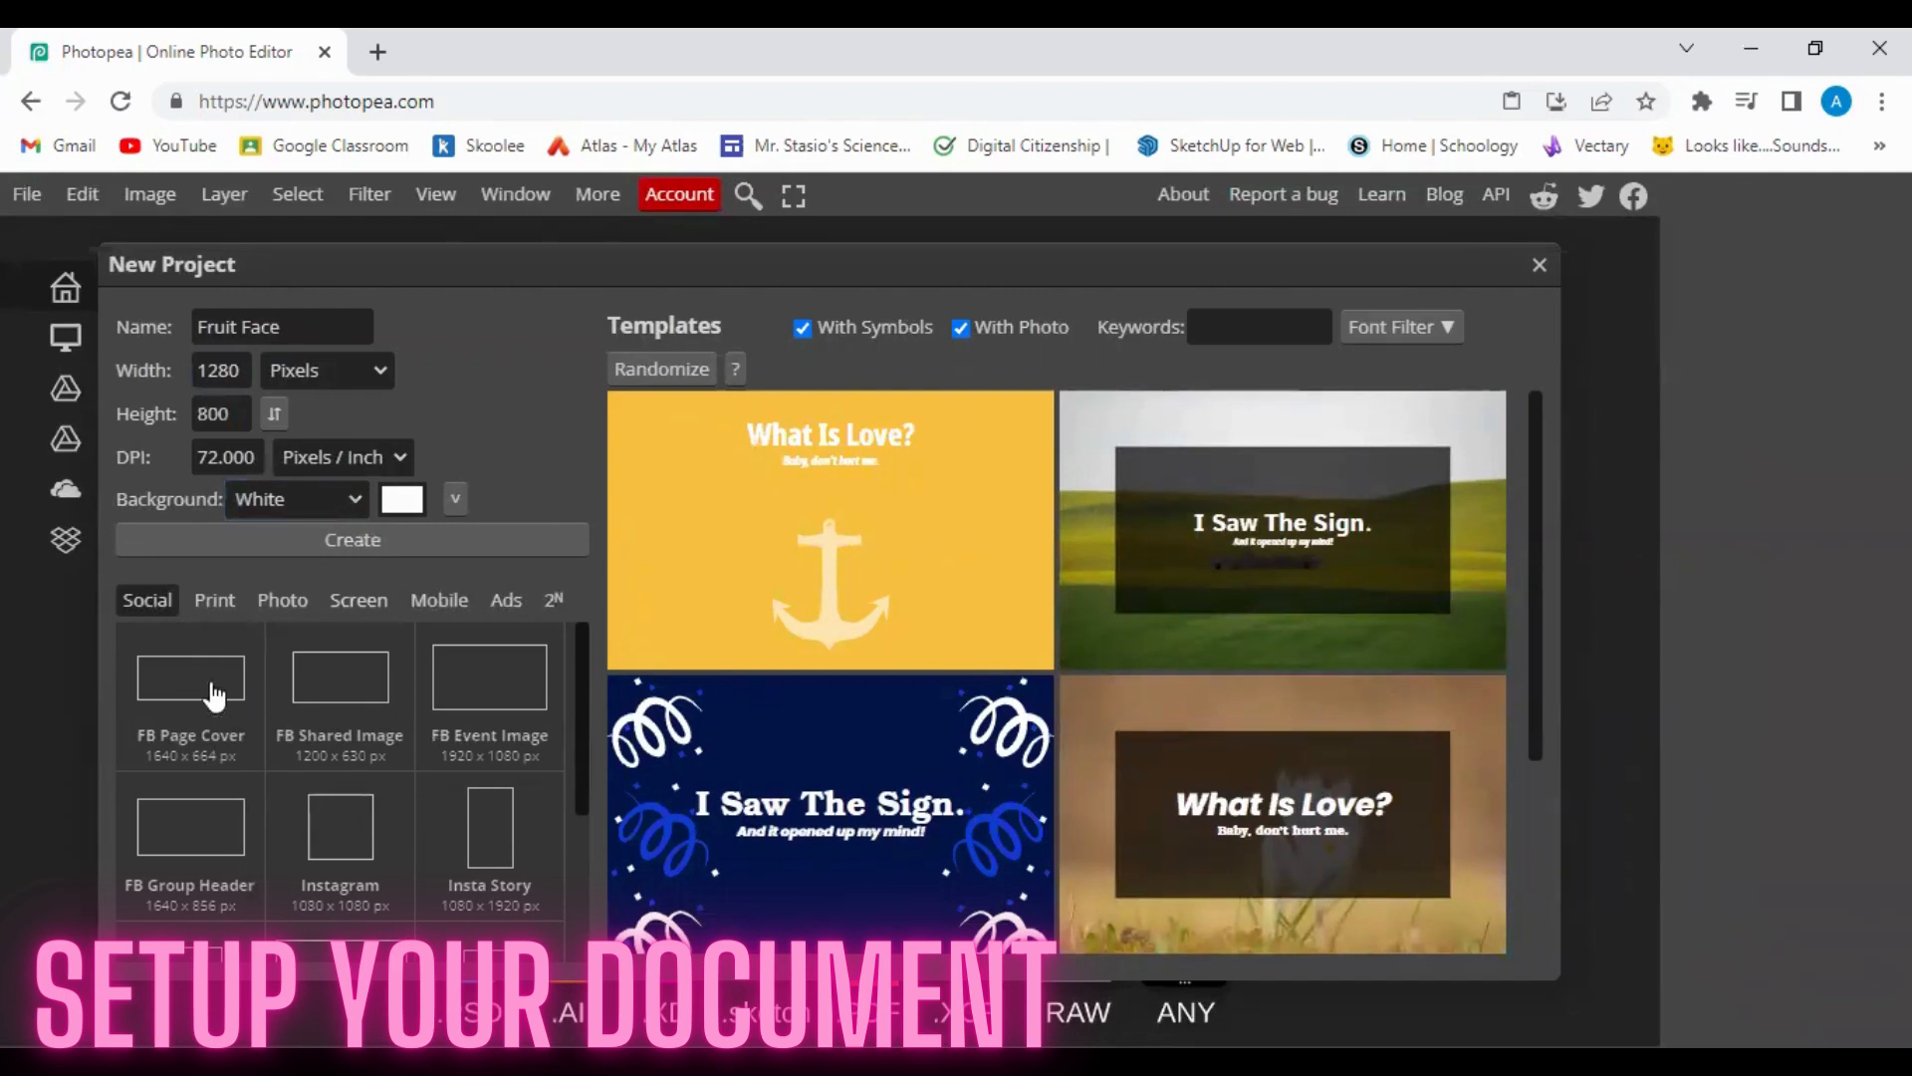
# Browse the Social size presets, then look through the Print paper size presets.
pyautogui.scroll(-3, 329, 762)
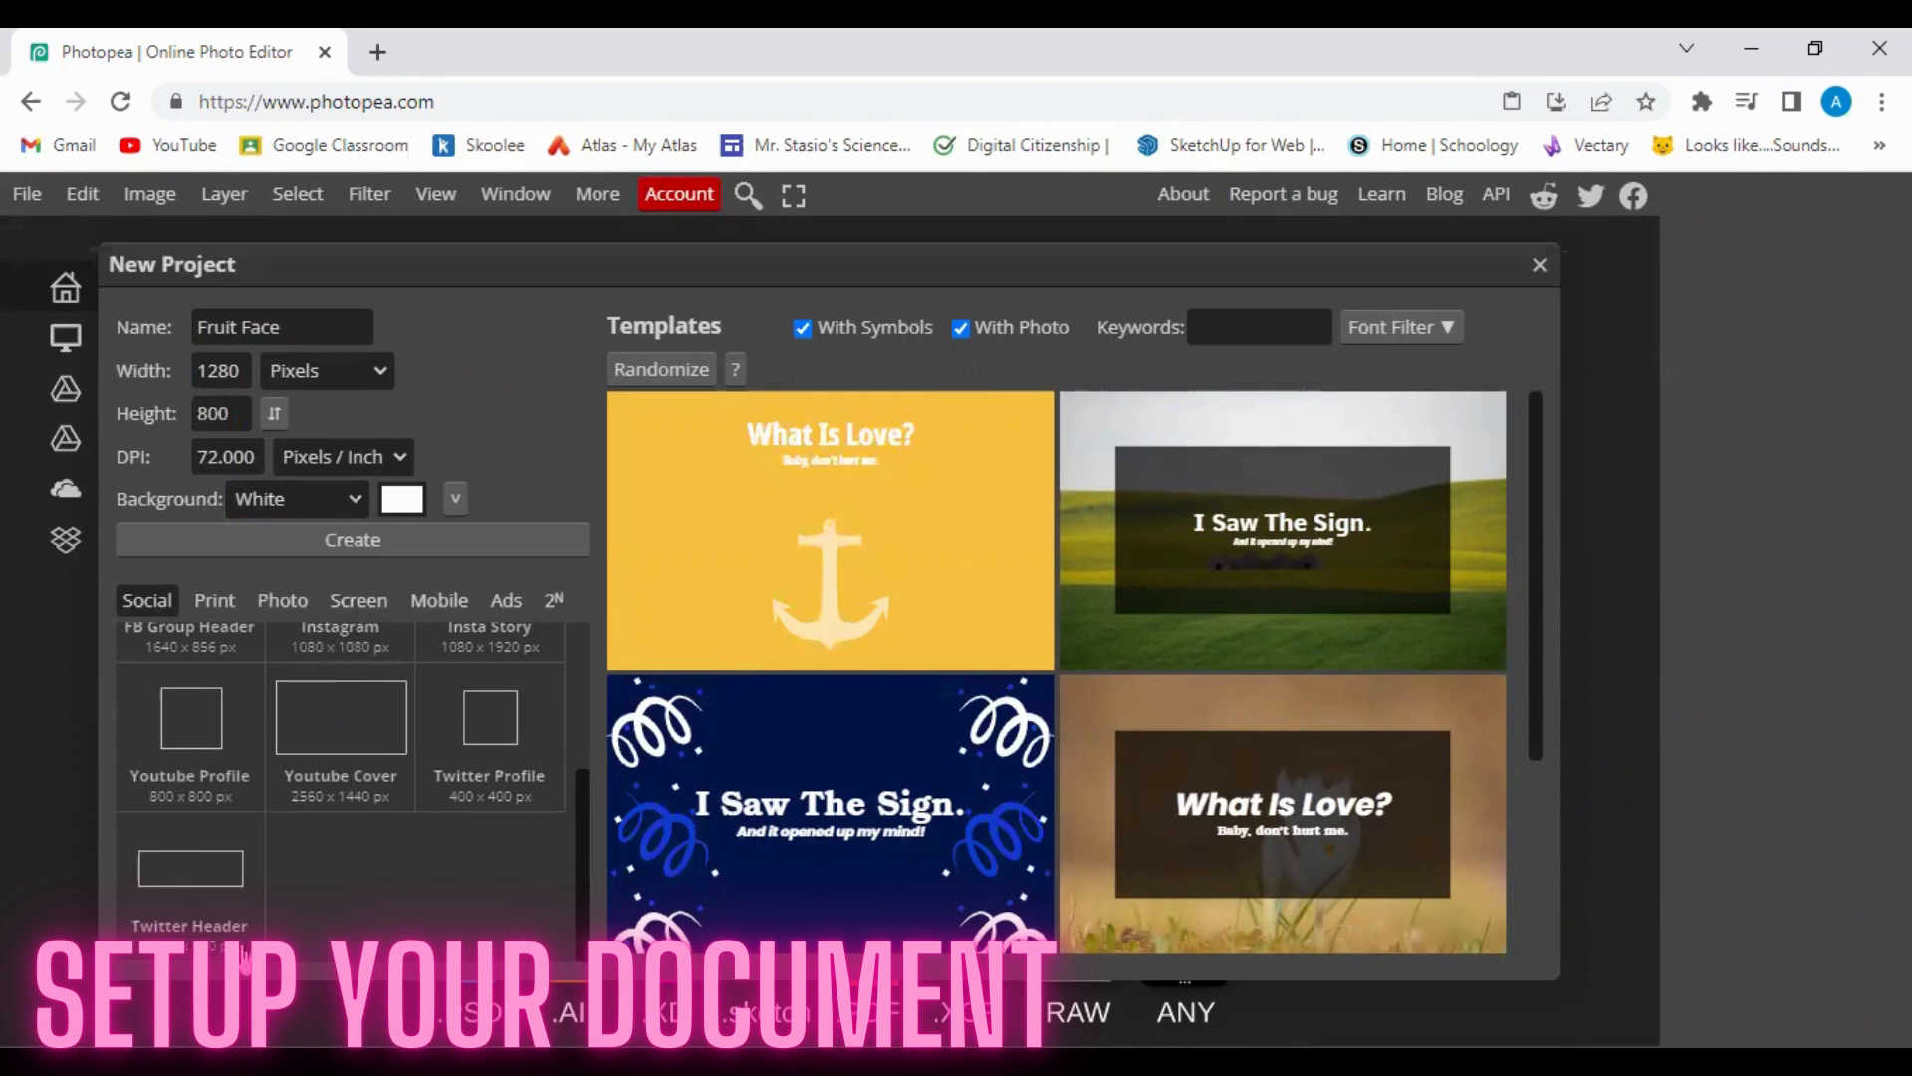
pyautogui.scroll(3, 499, 837)
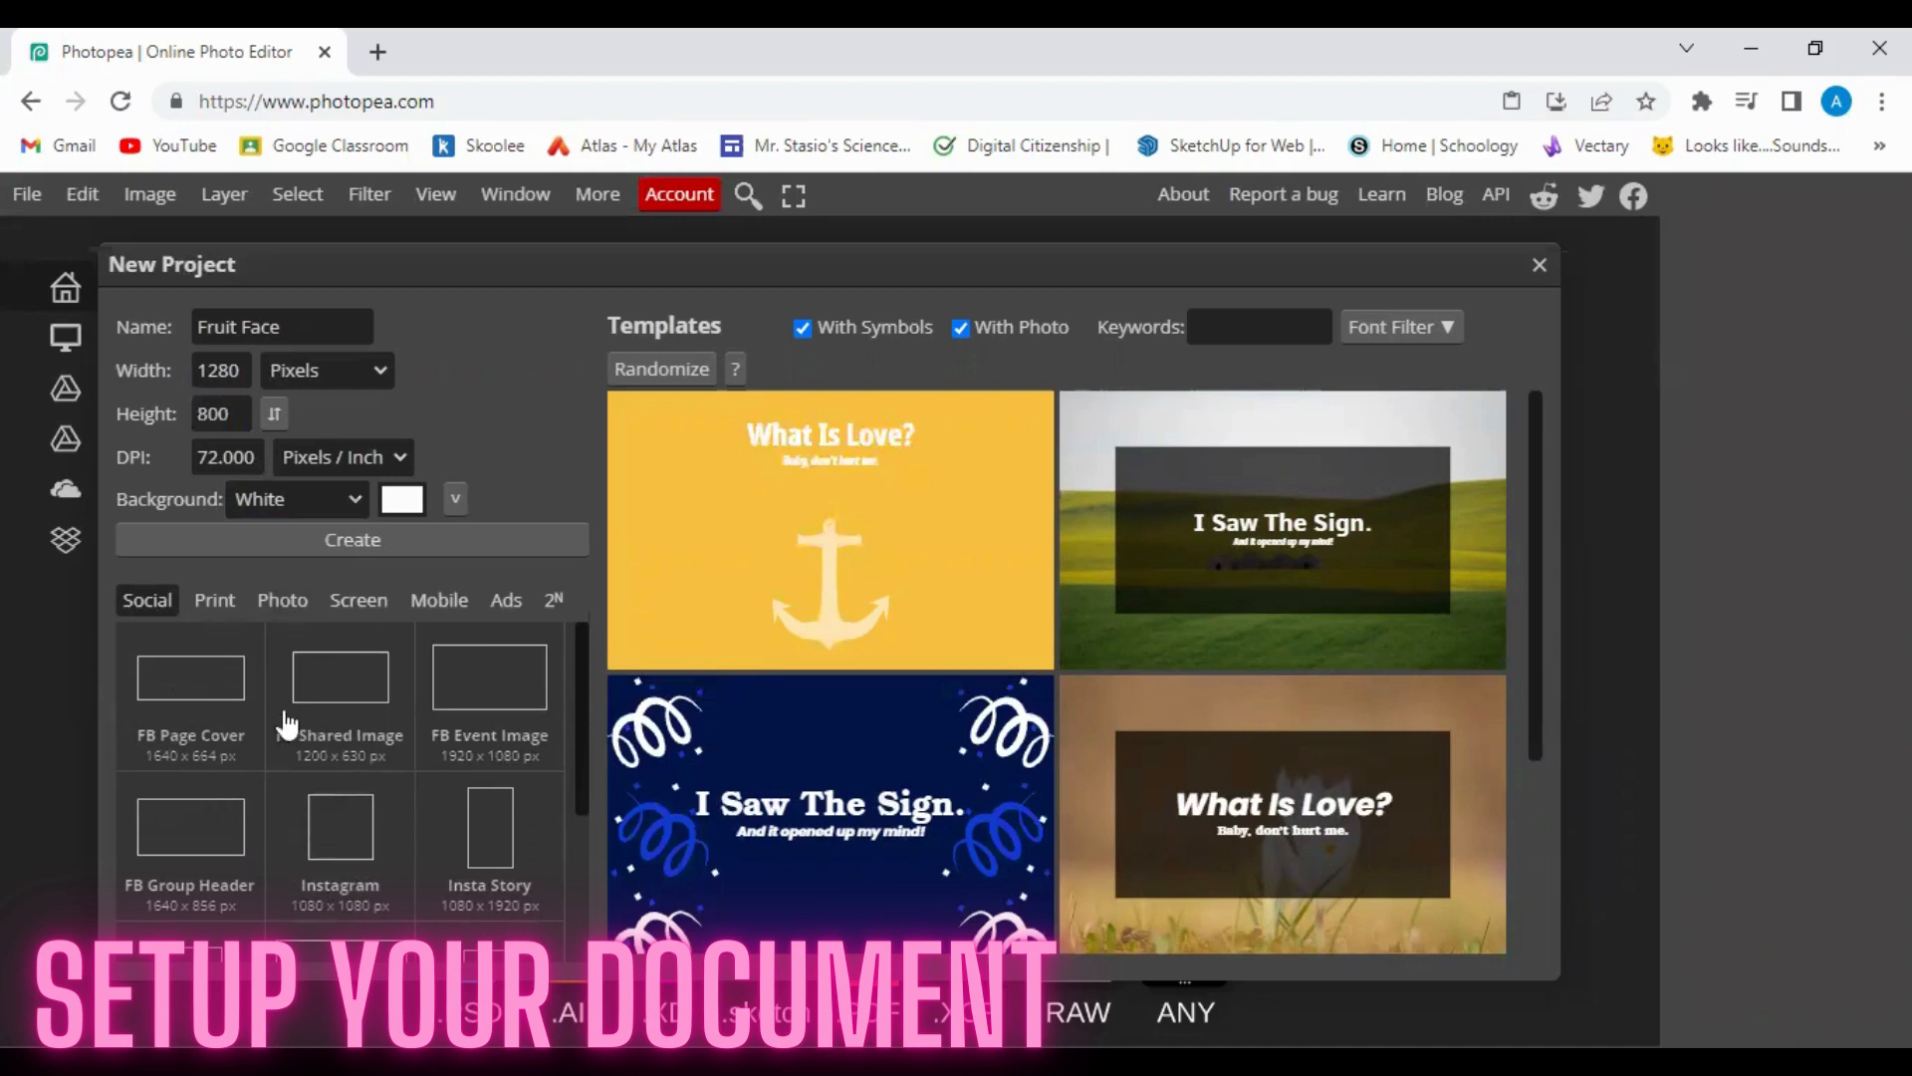
pyautogui.click(210, 595)
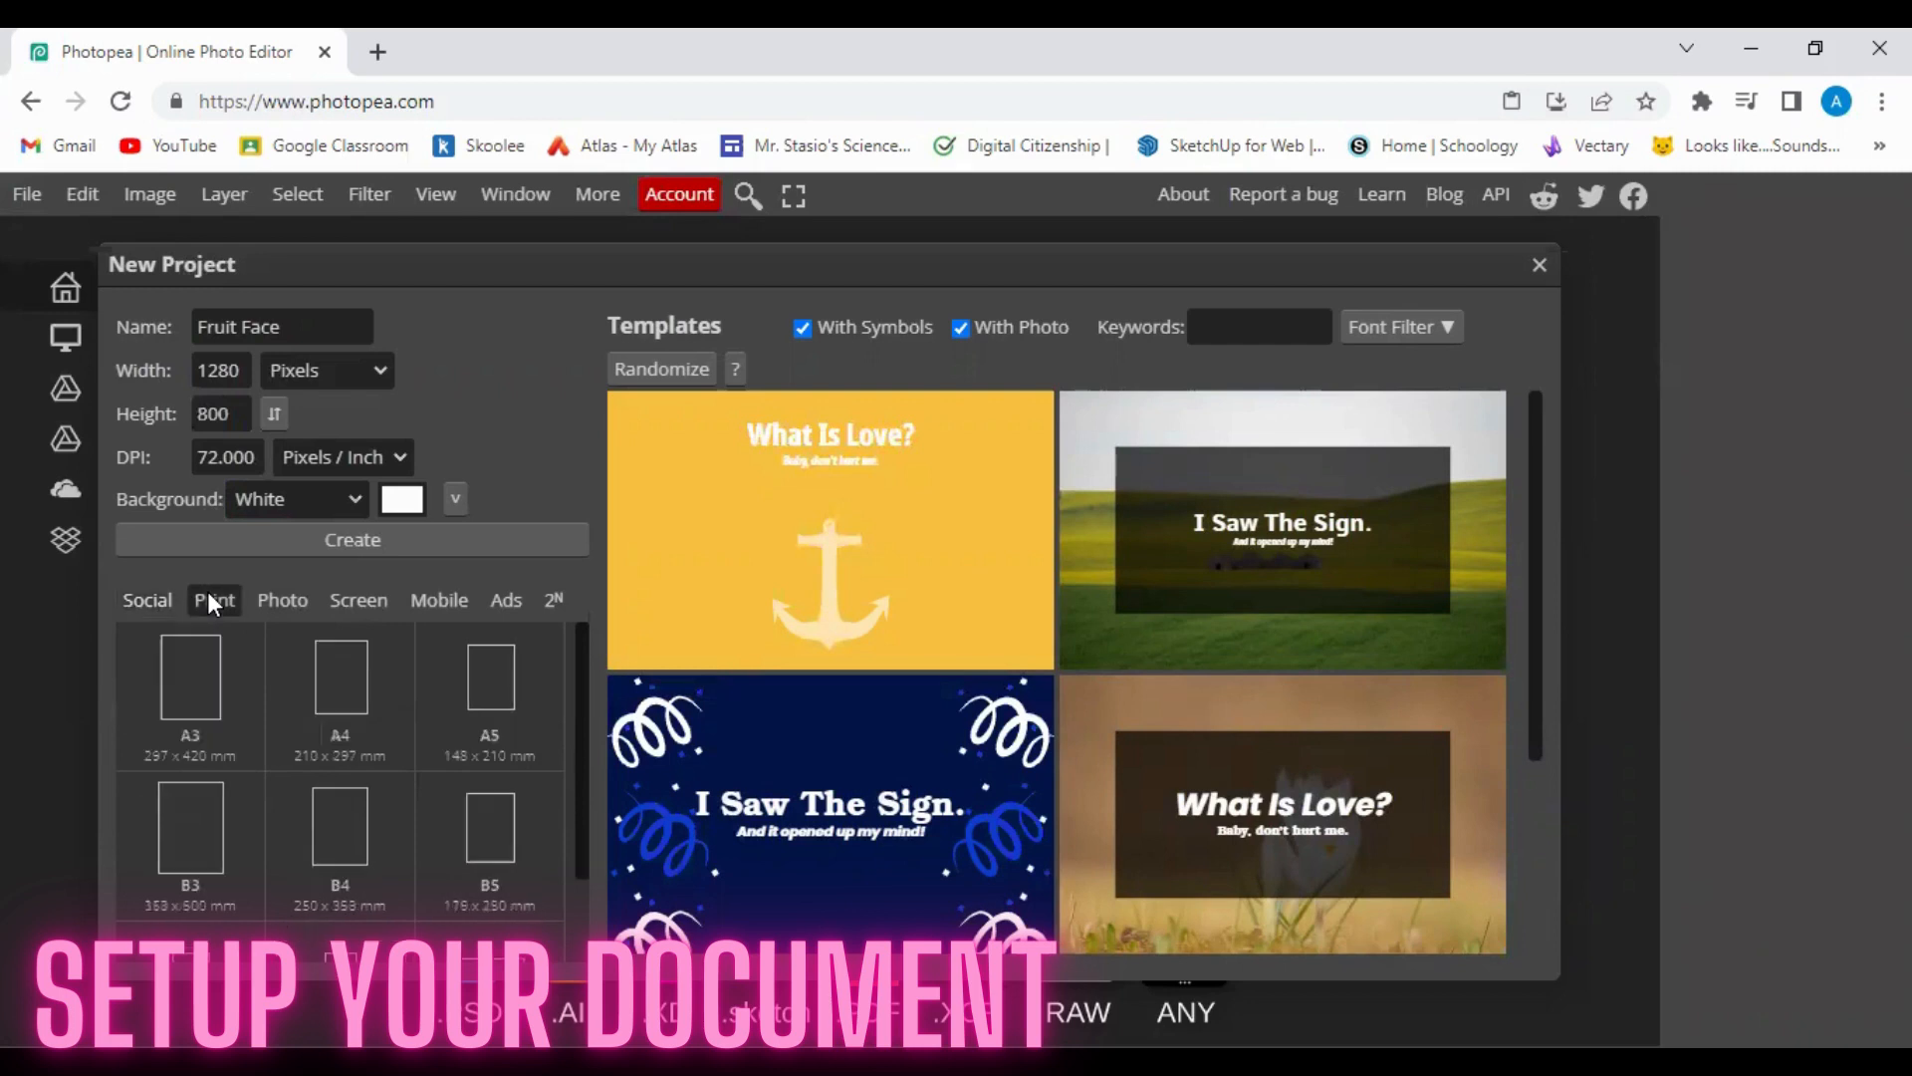
pyautogui.scroll(-1, 337, 745)
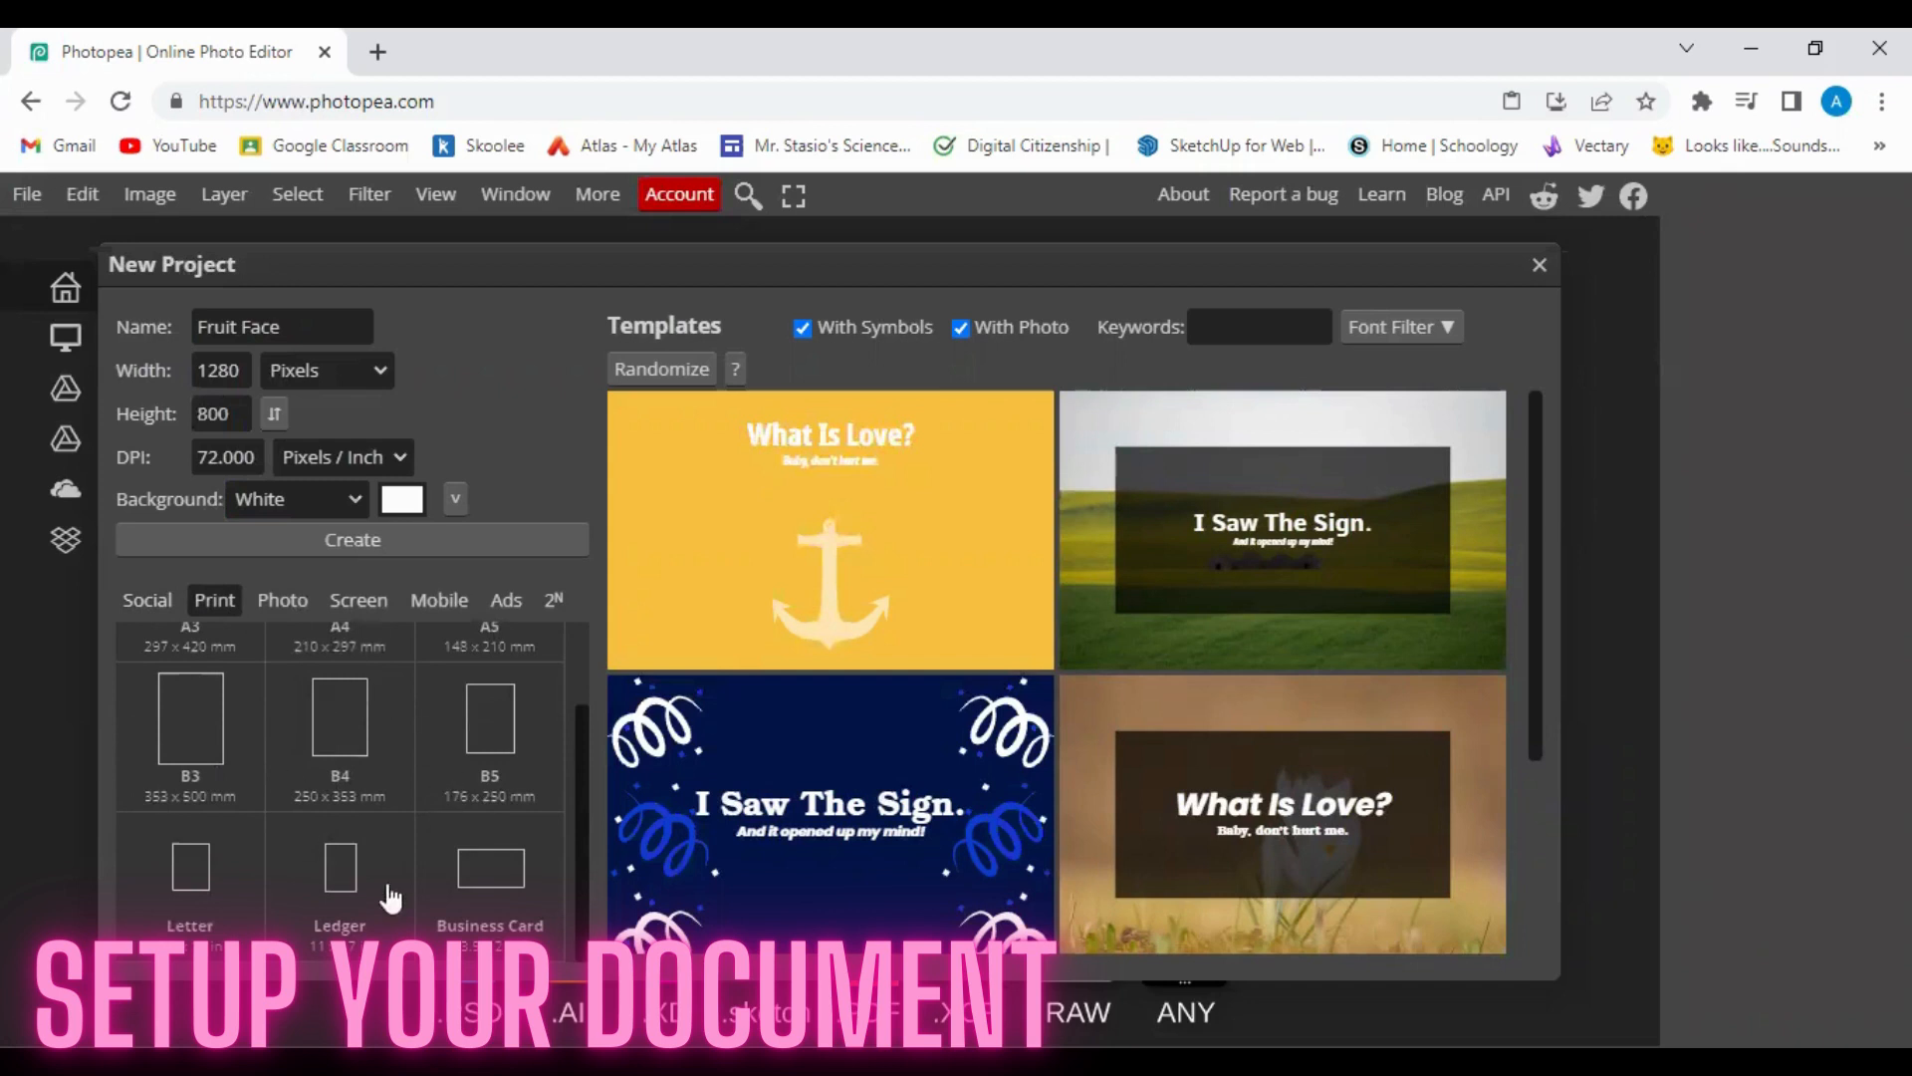
pyautogui.scroll(1, 430, 796)
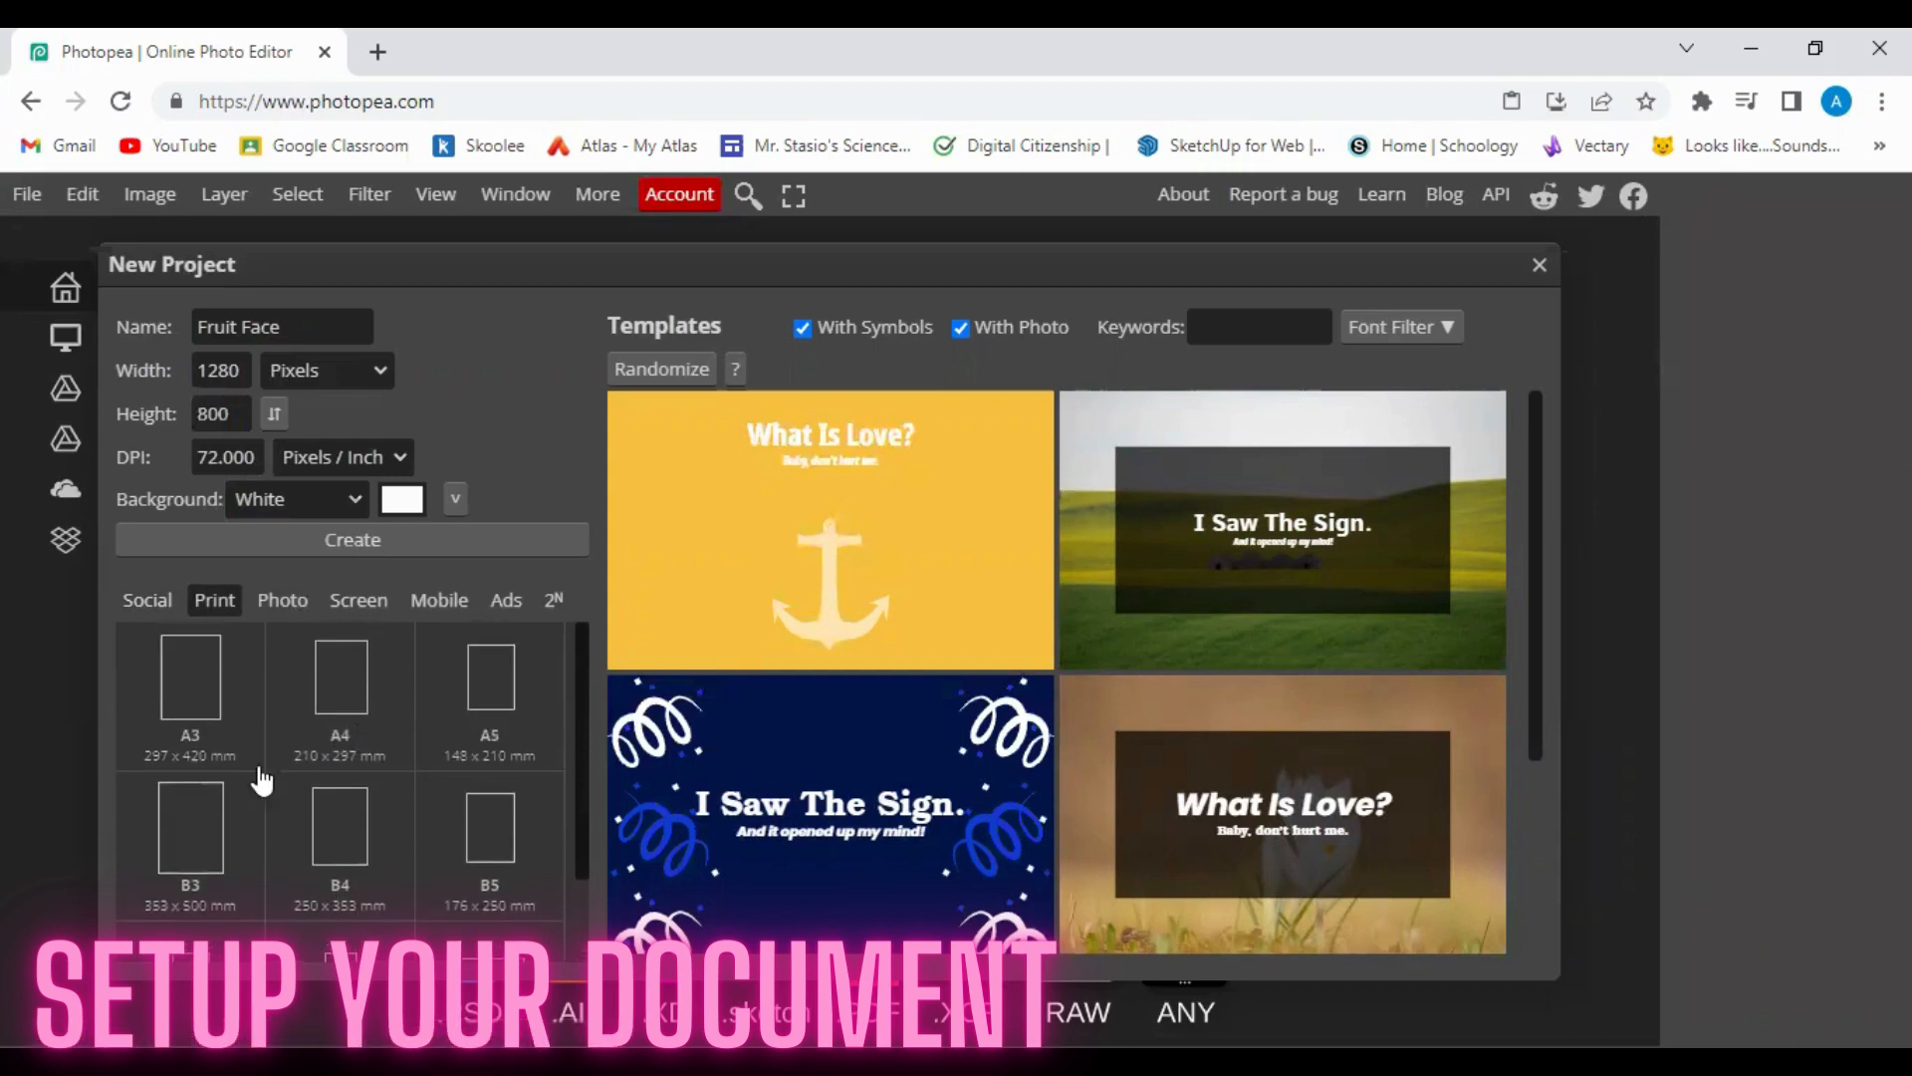
pyautogui.scroll(-1, 229, 737)
pyautogui.scroll(1, 393, 781)
# Create the blank white Fruit Face document and open a new Chrome tab.
pyautogui.click(390, 542)
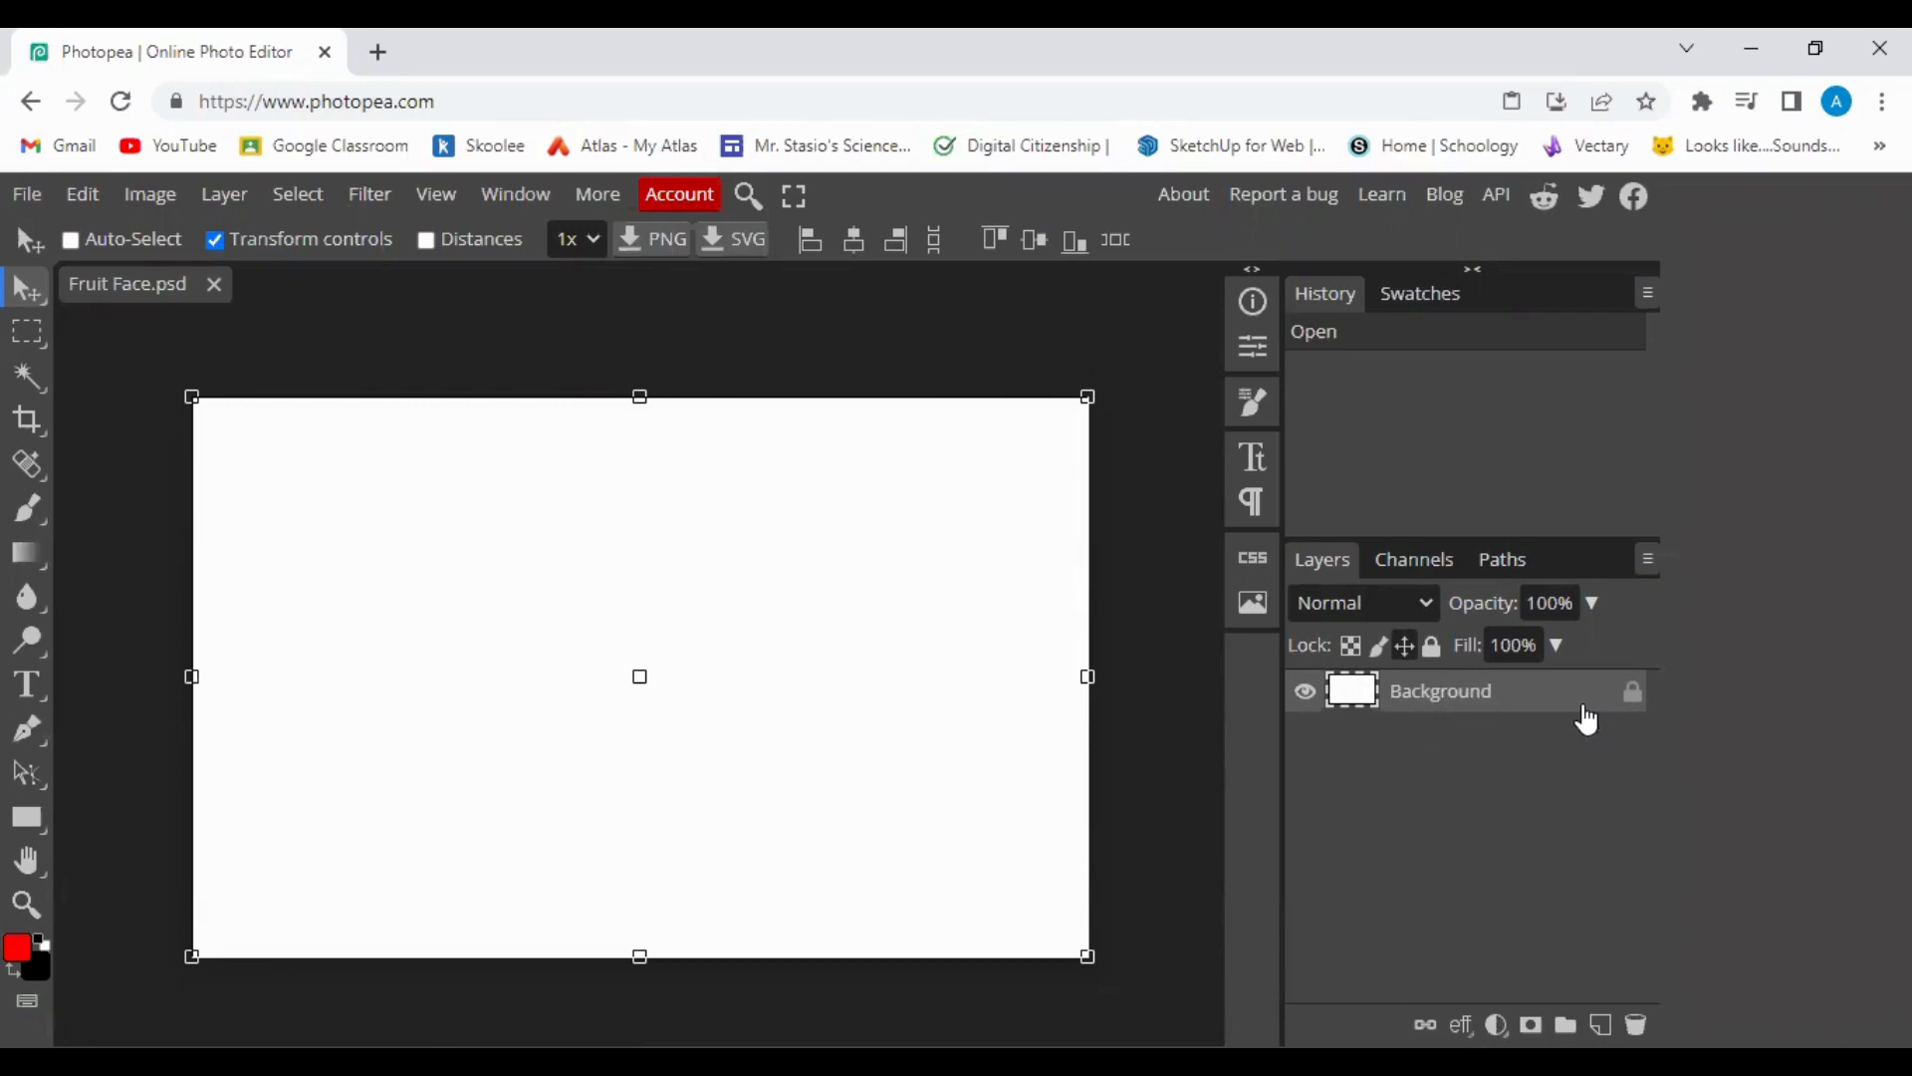
pyautogui.click(377, 51)
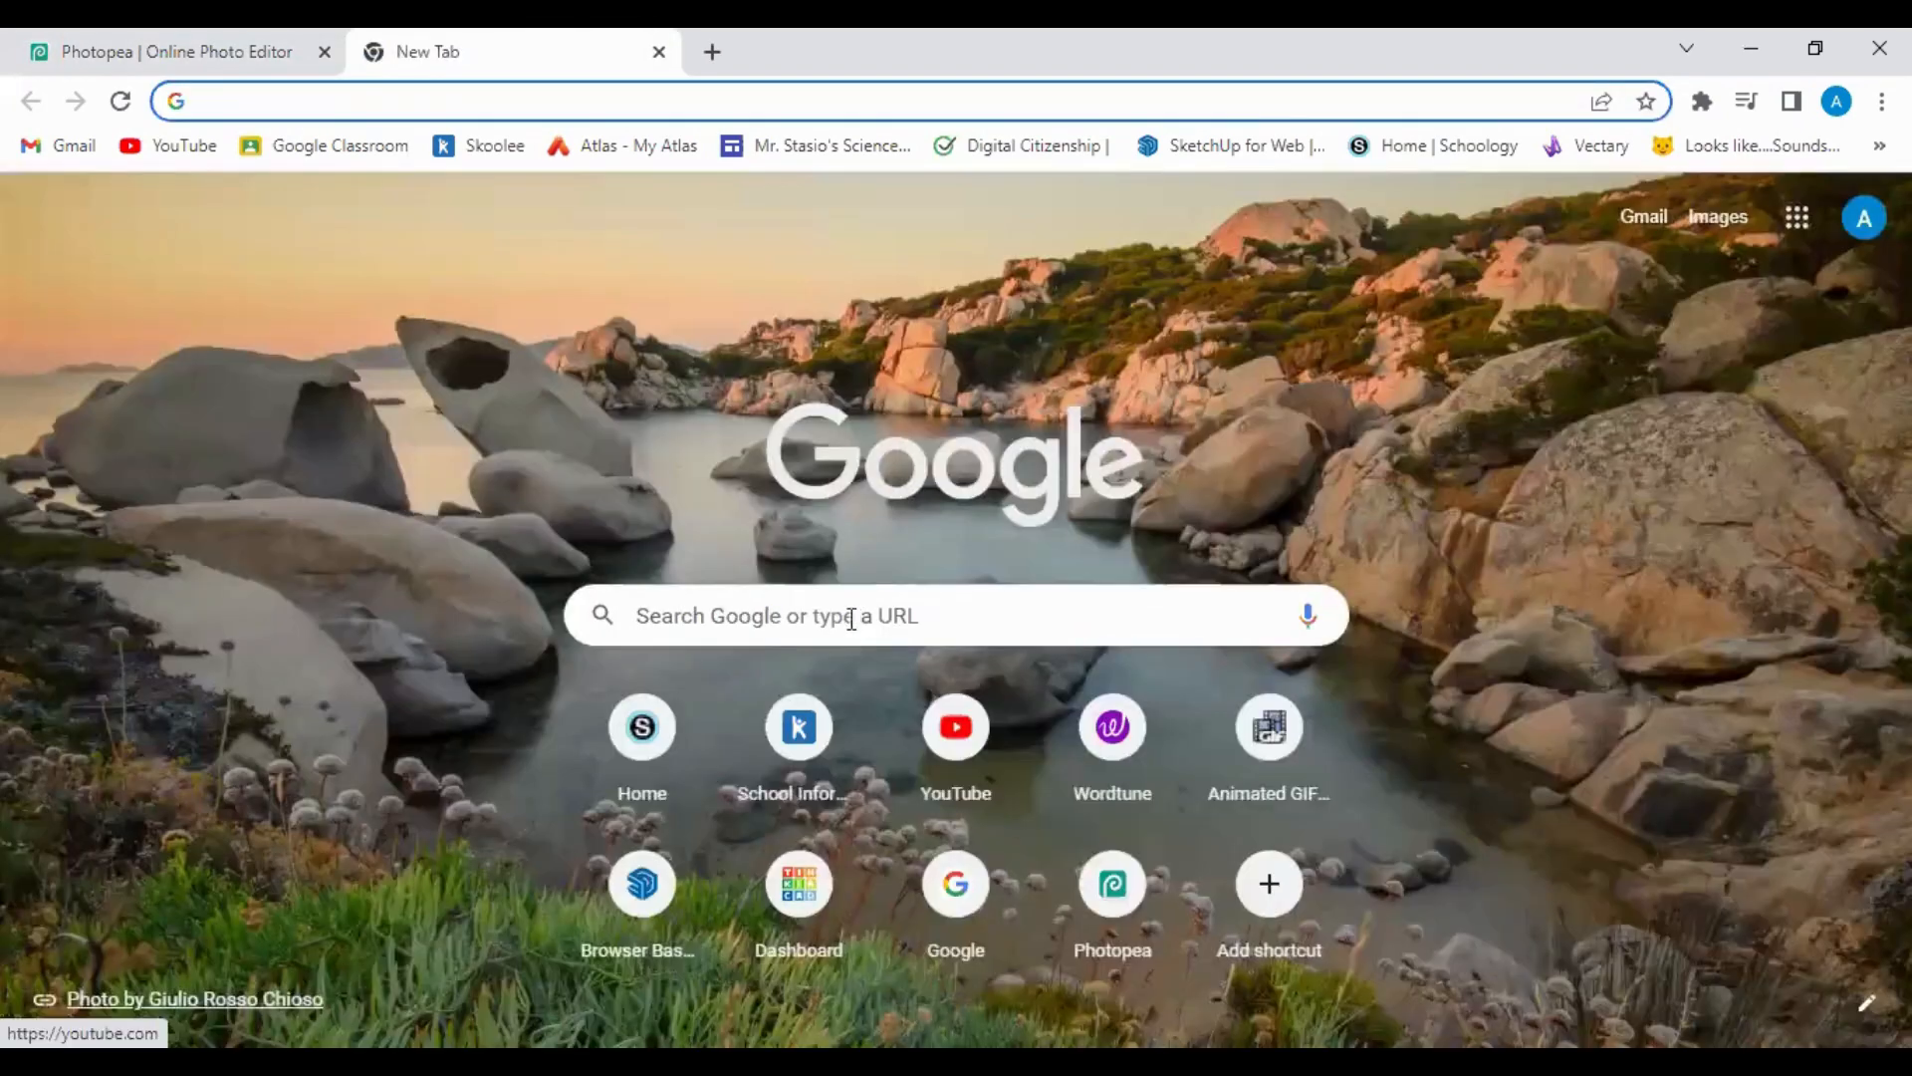
# Search Google for 'background images' and show the image results.
pyautogui.click(782, 619)
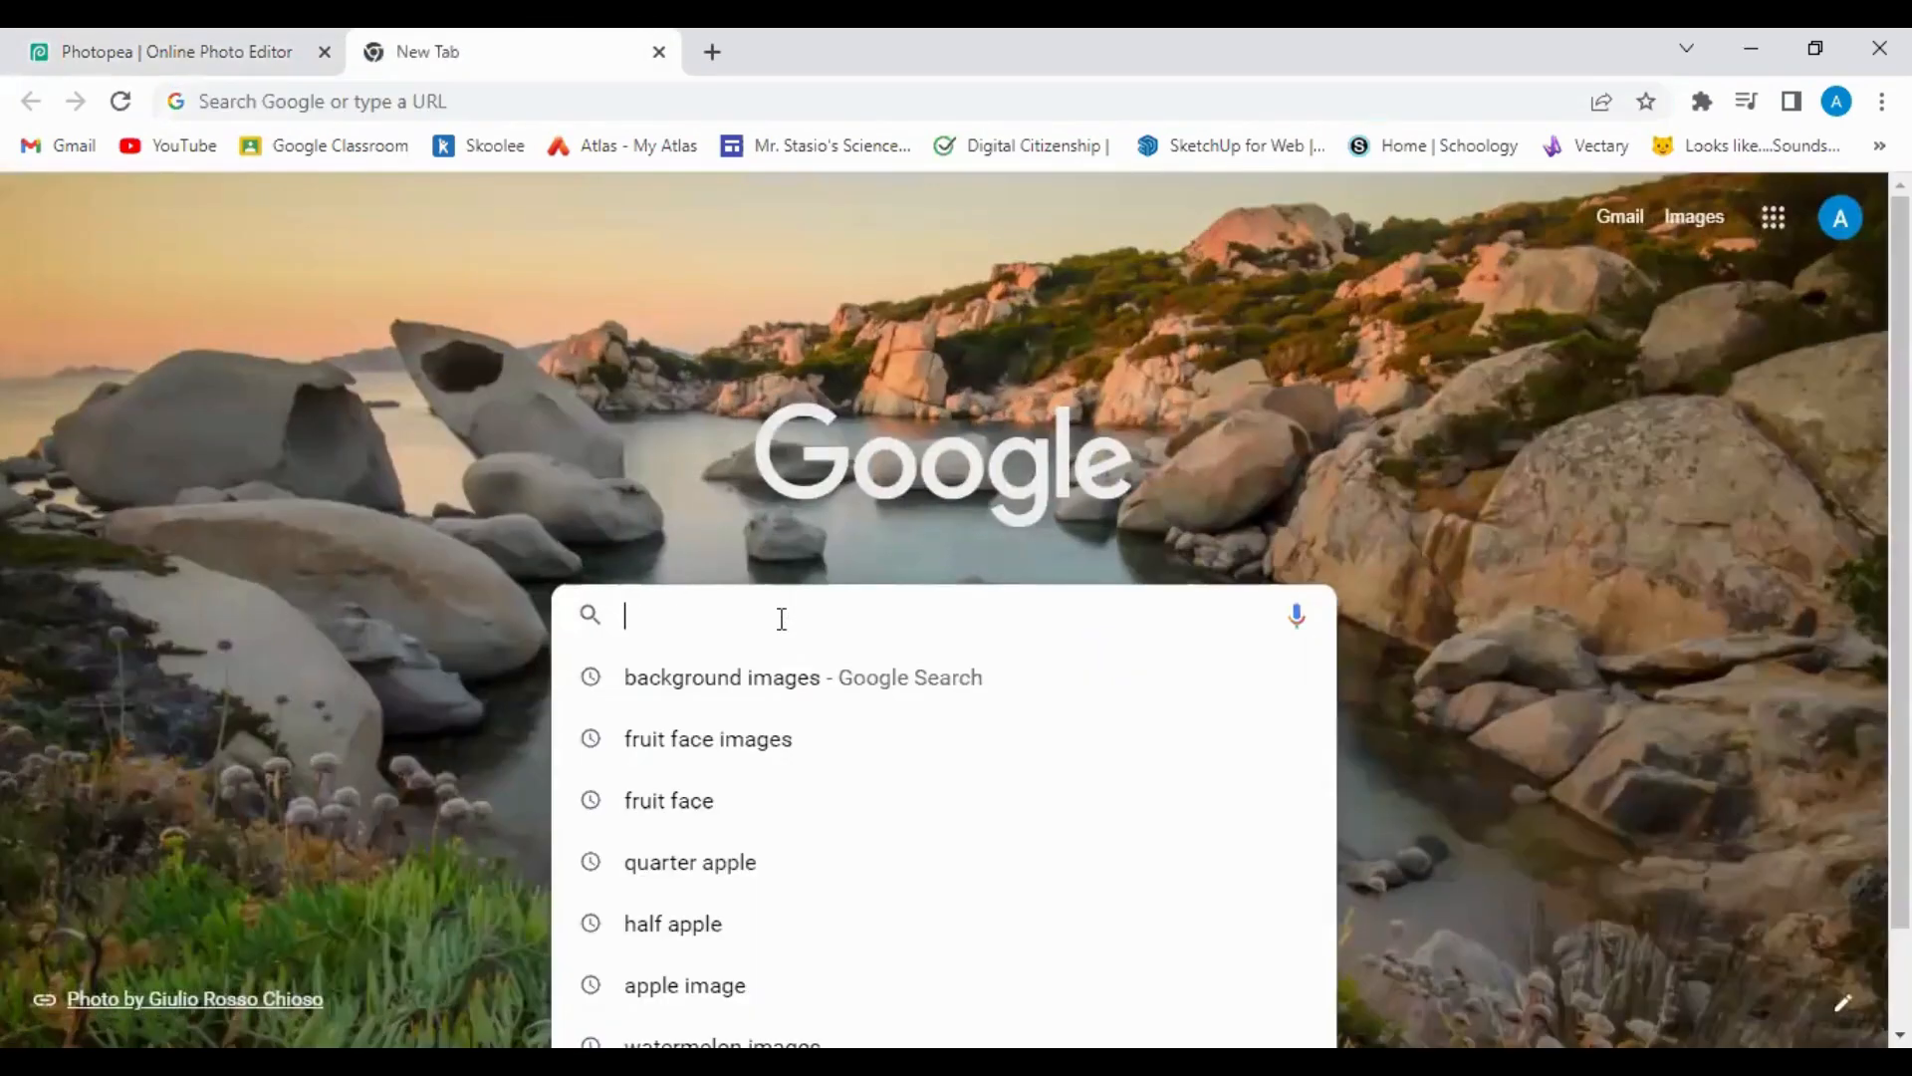
pyautogui.write('ba')
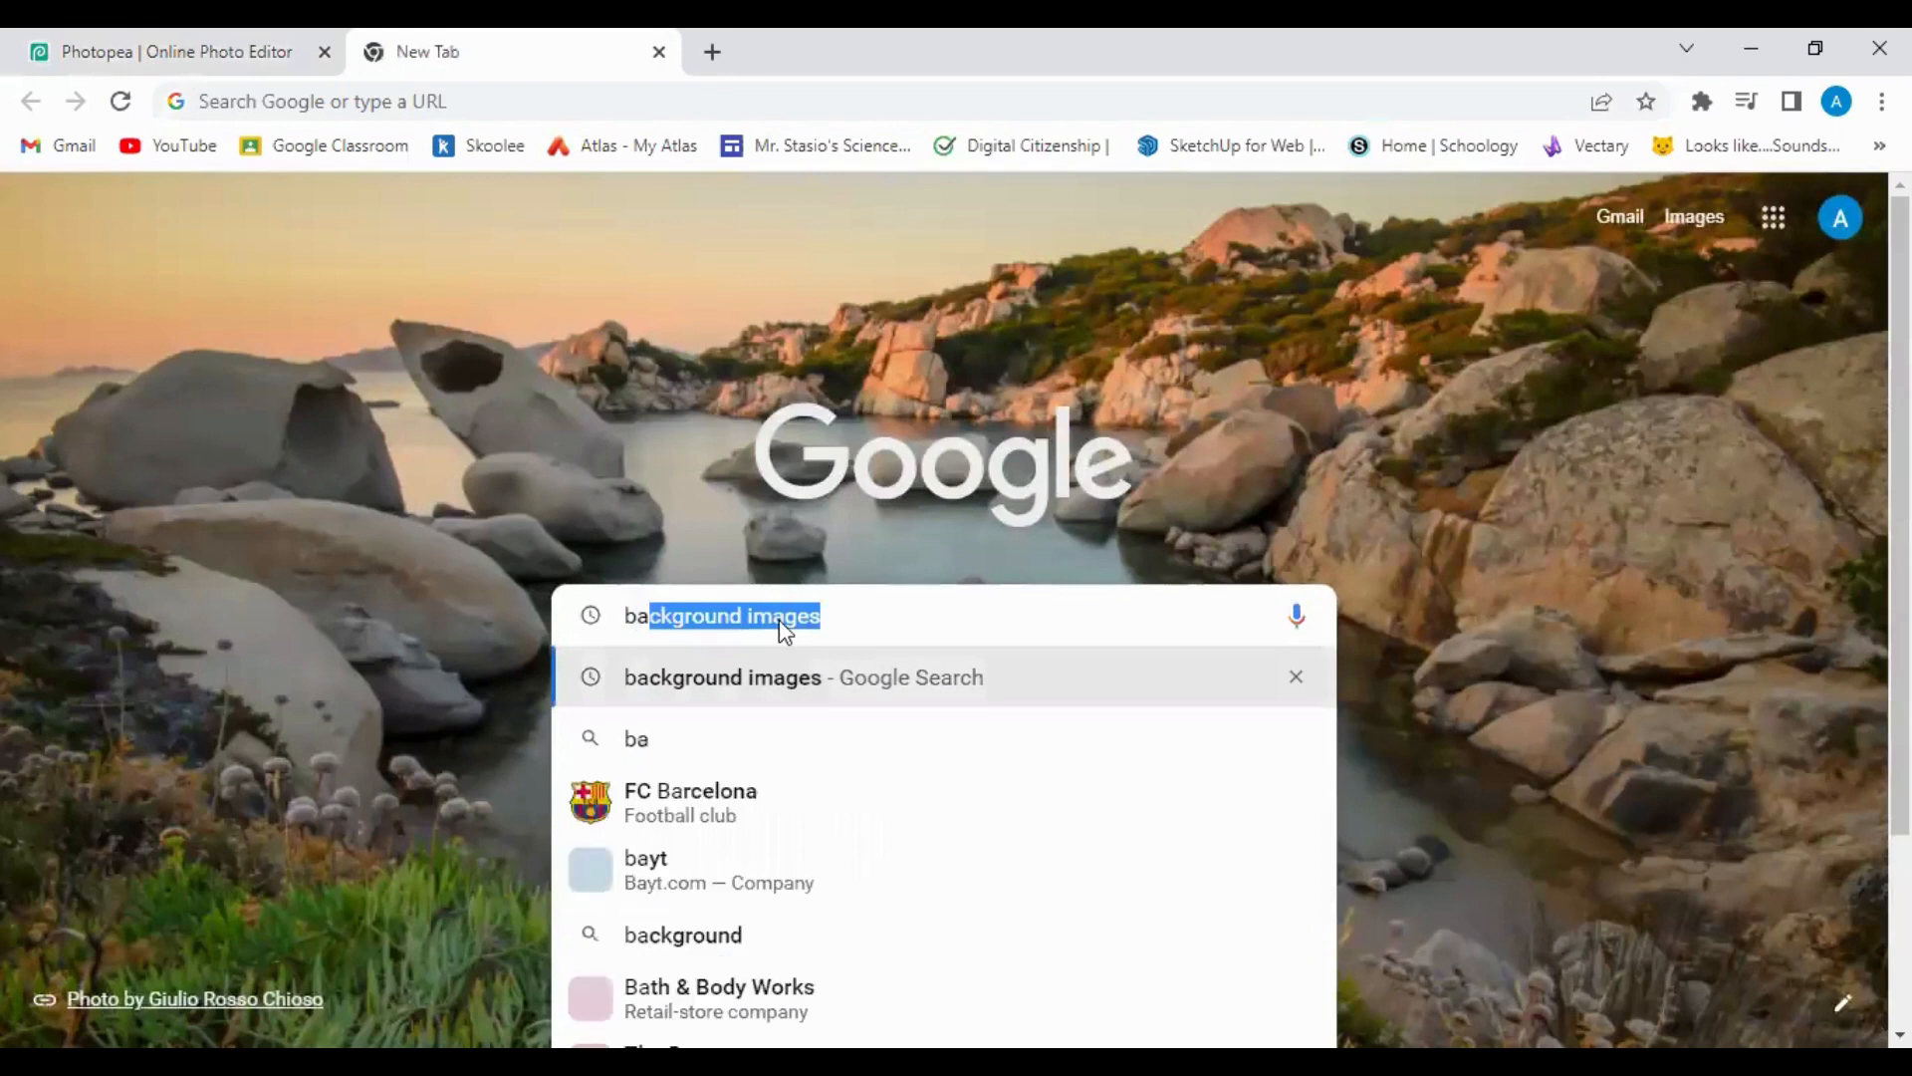
pyautogui.write('ckground')
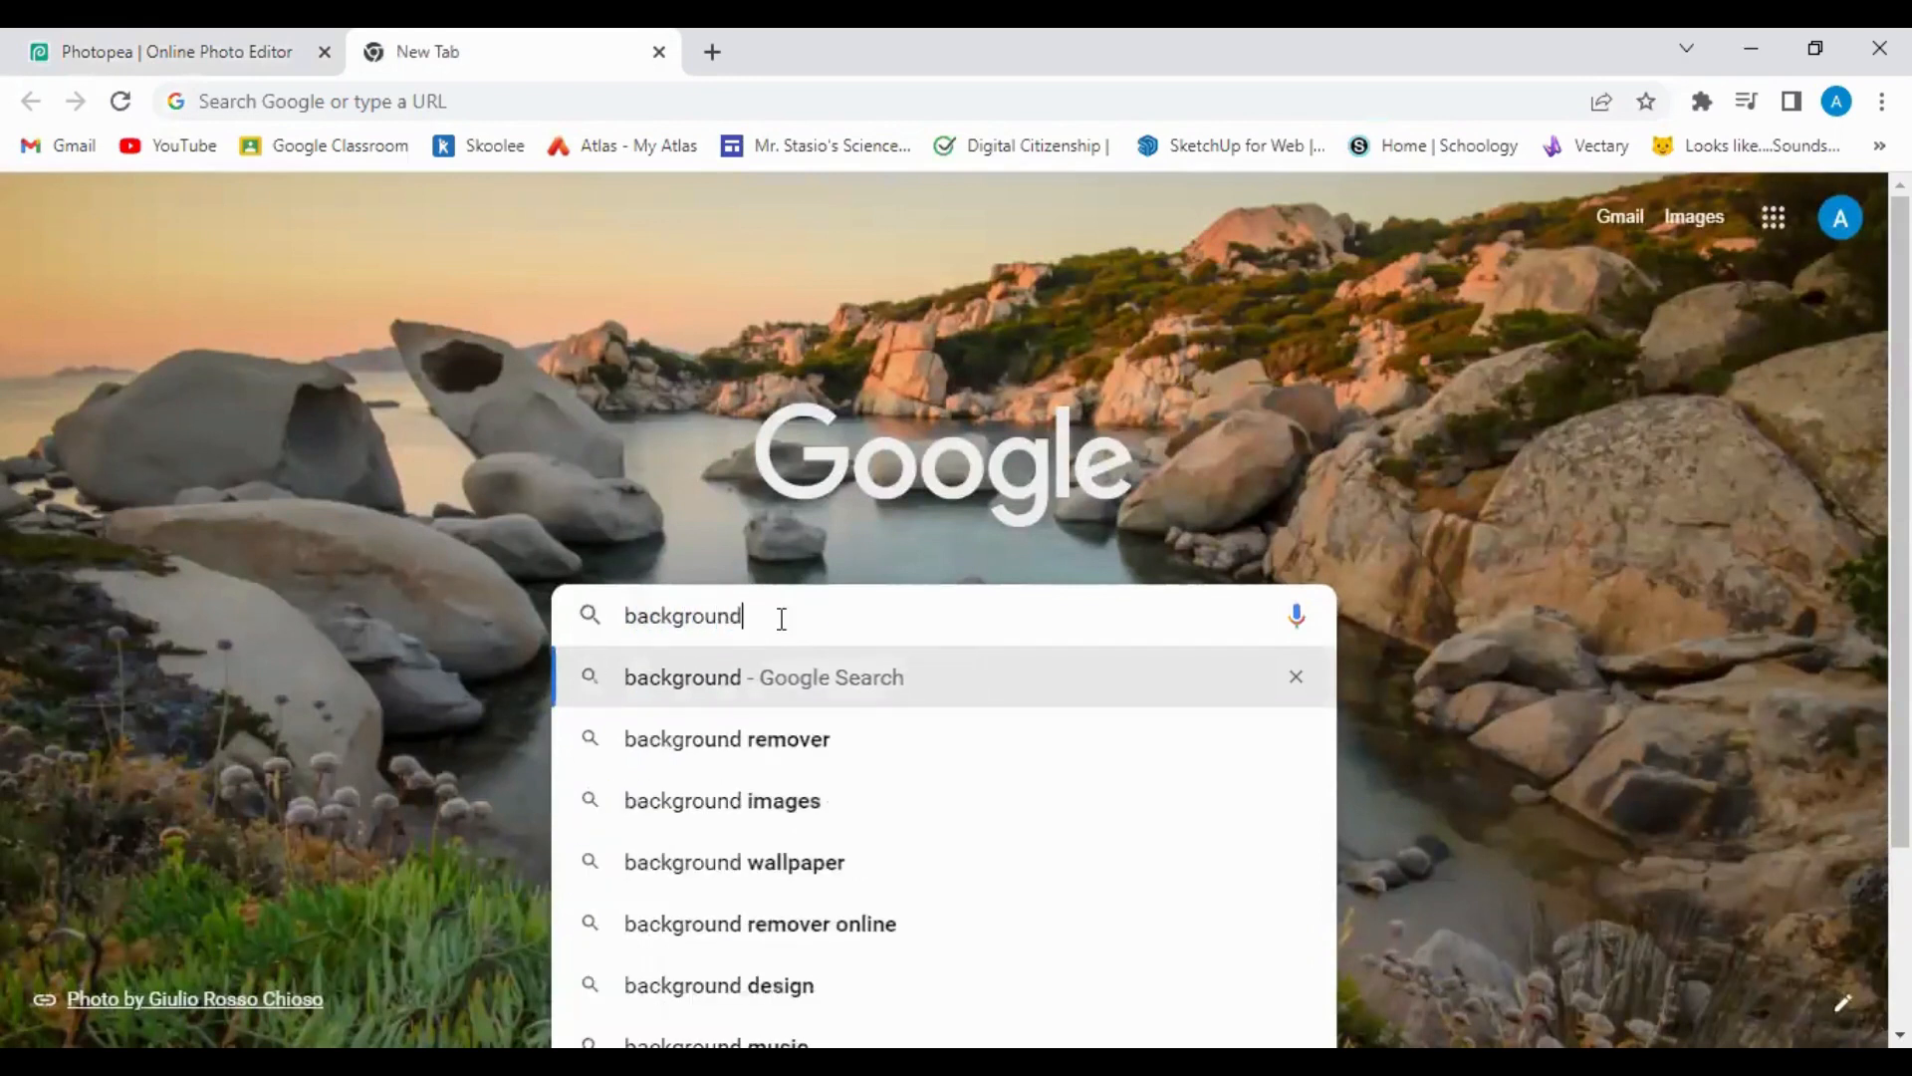
pyautogui.write(' images')
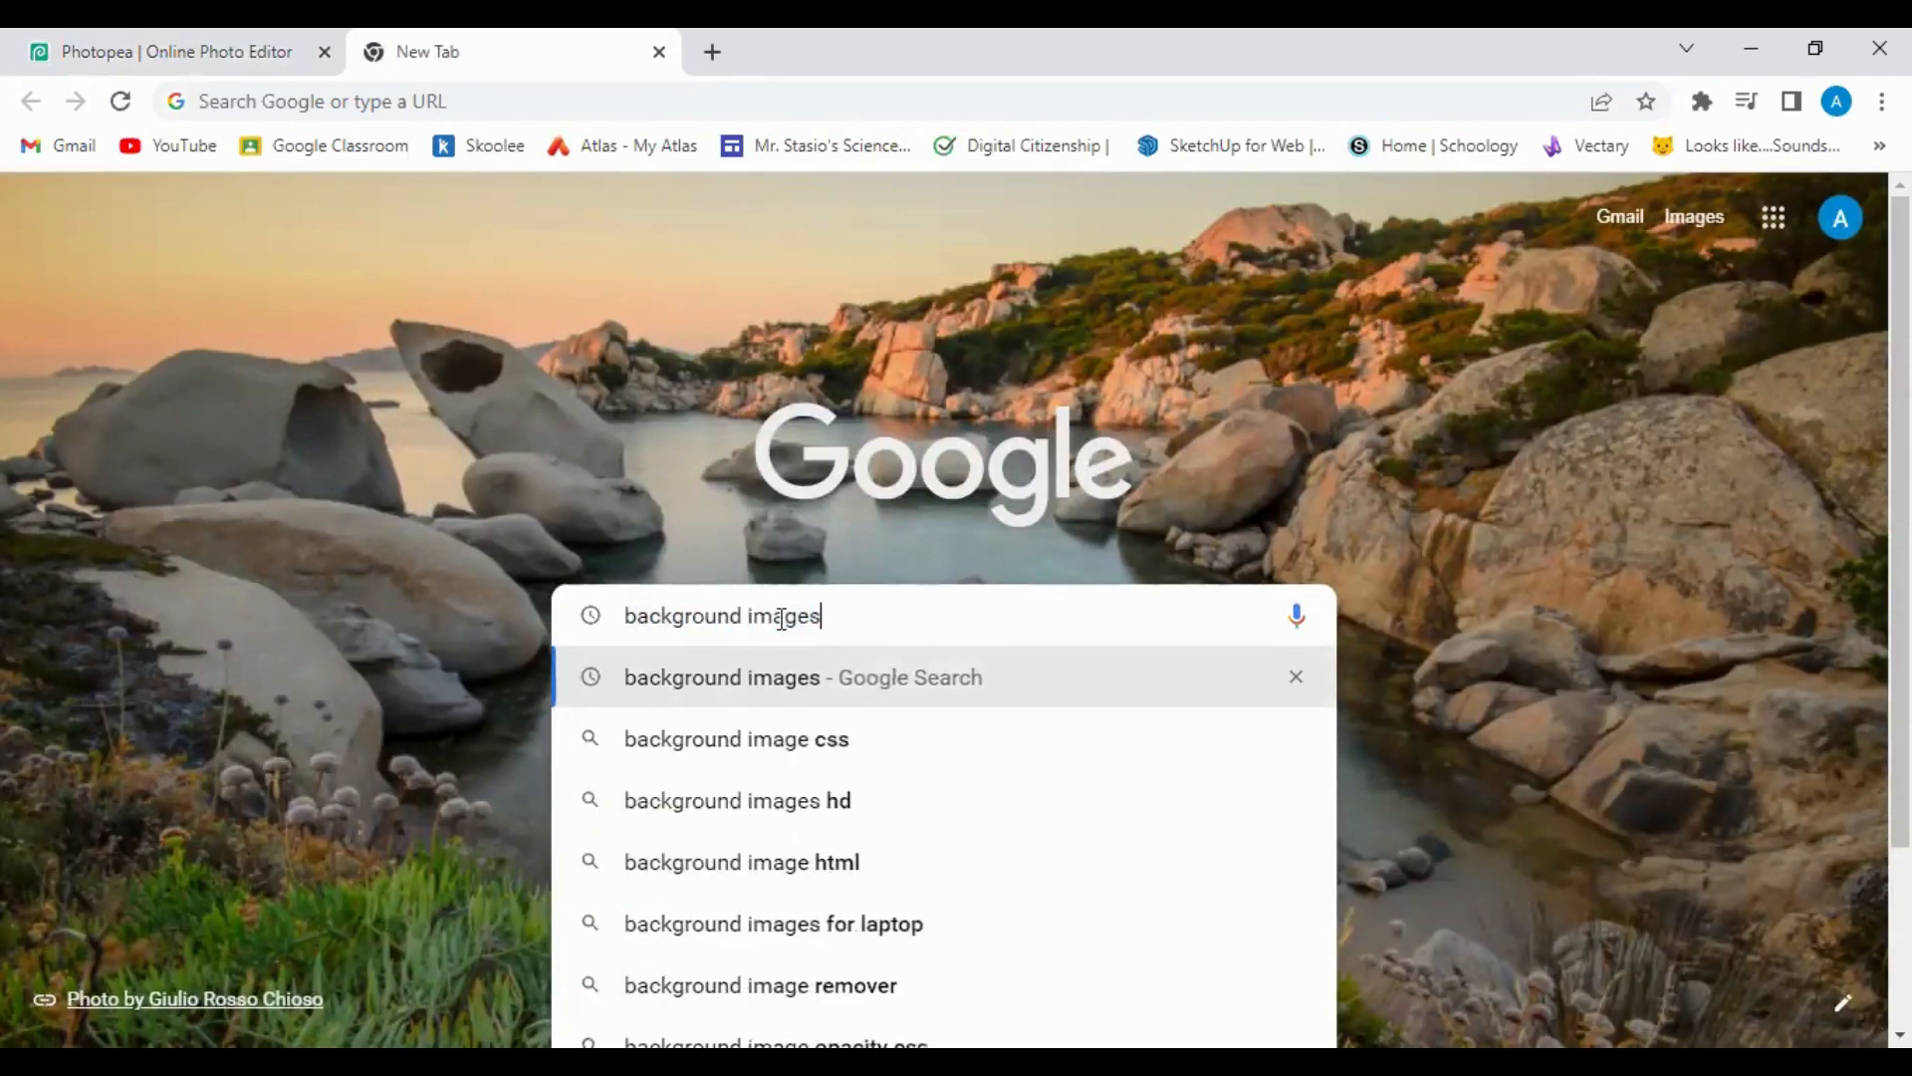
pyautogui.press('Return')
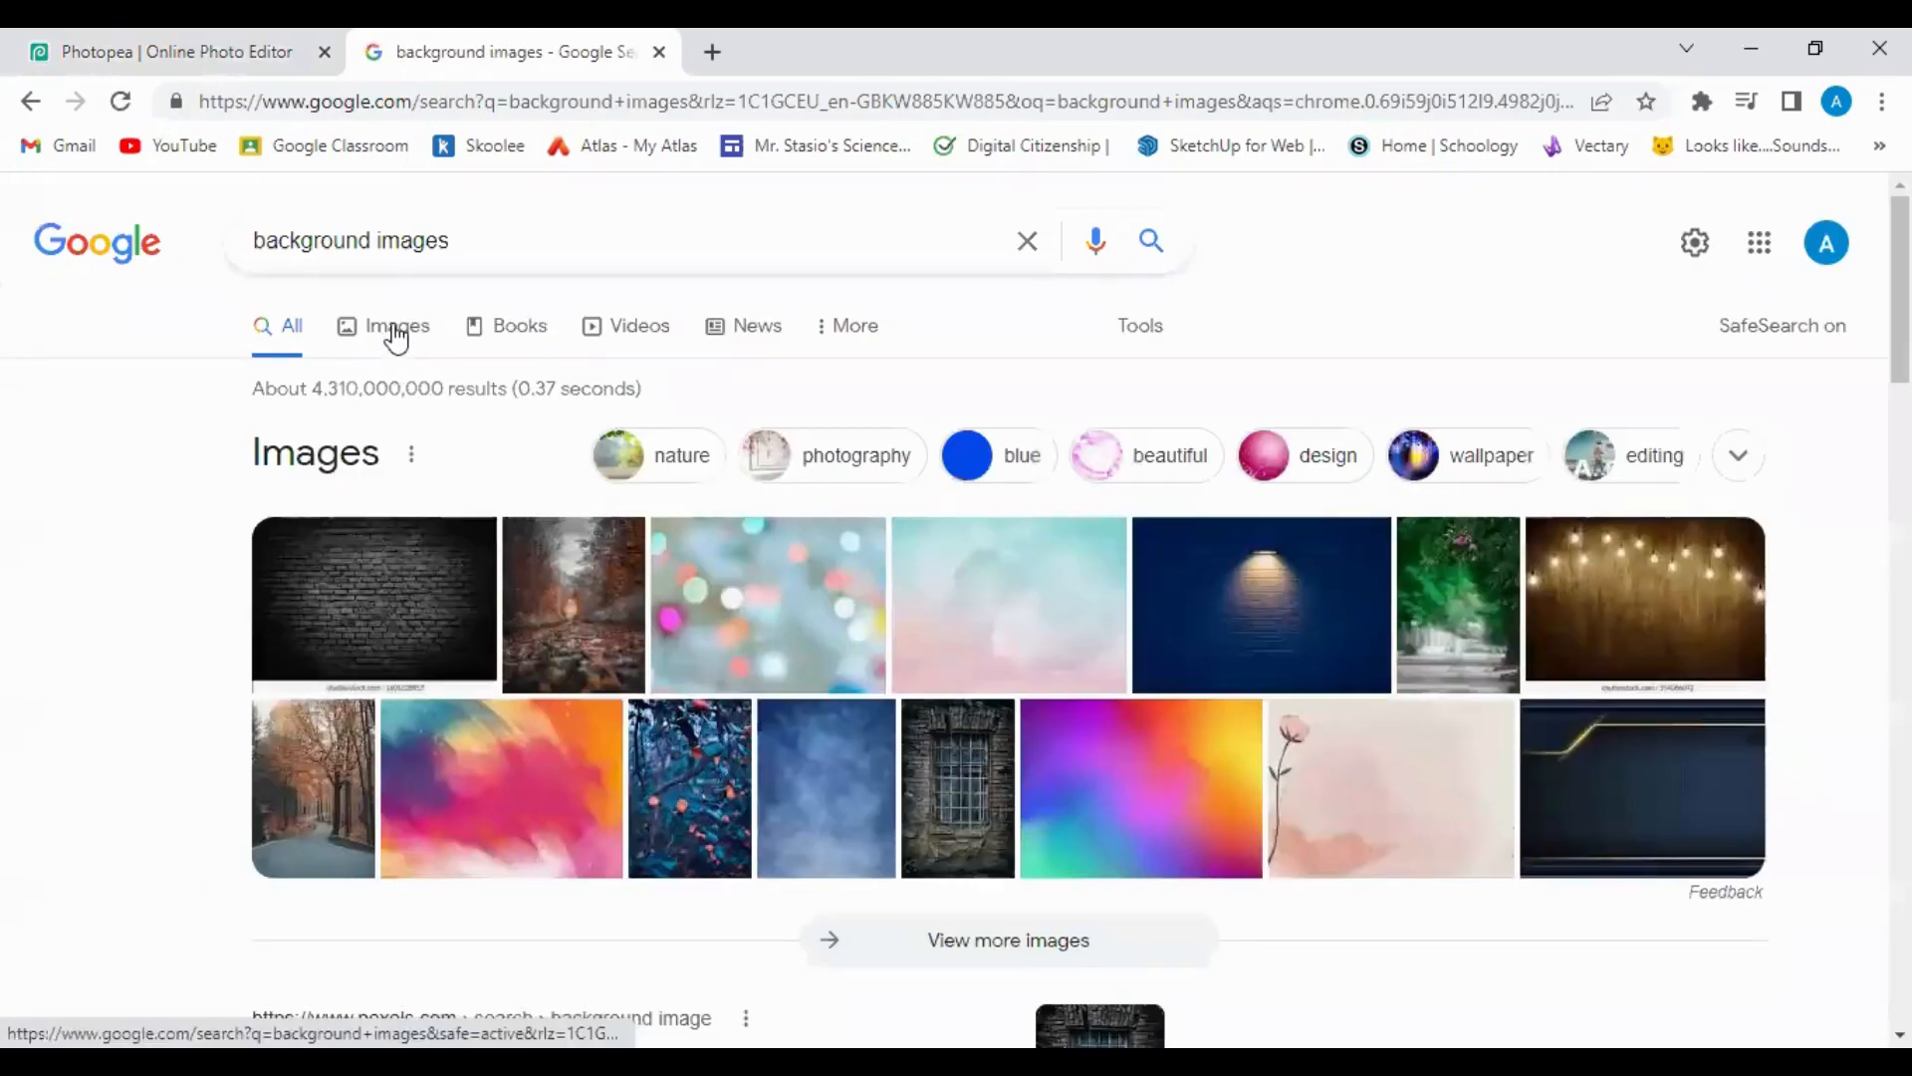
pyautogui.click(395, 331)
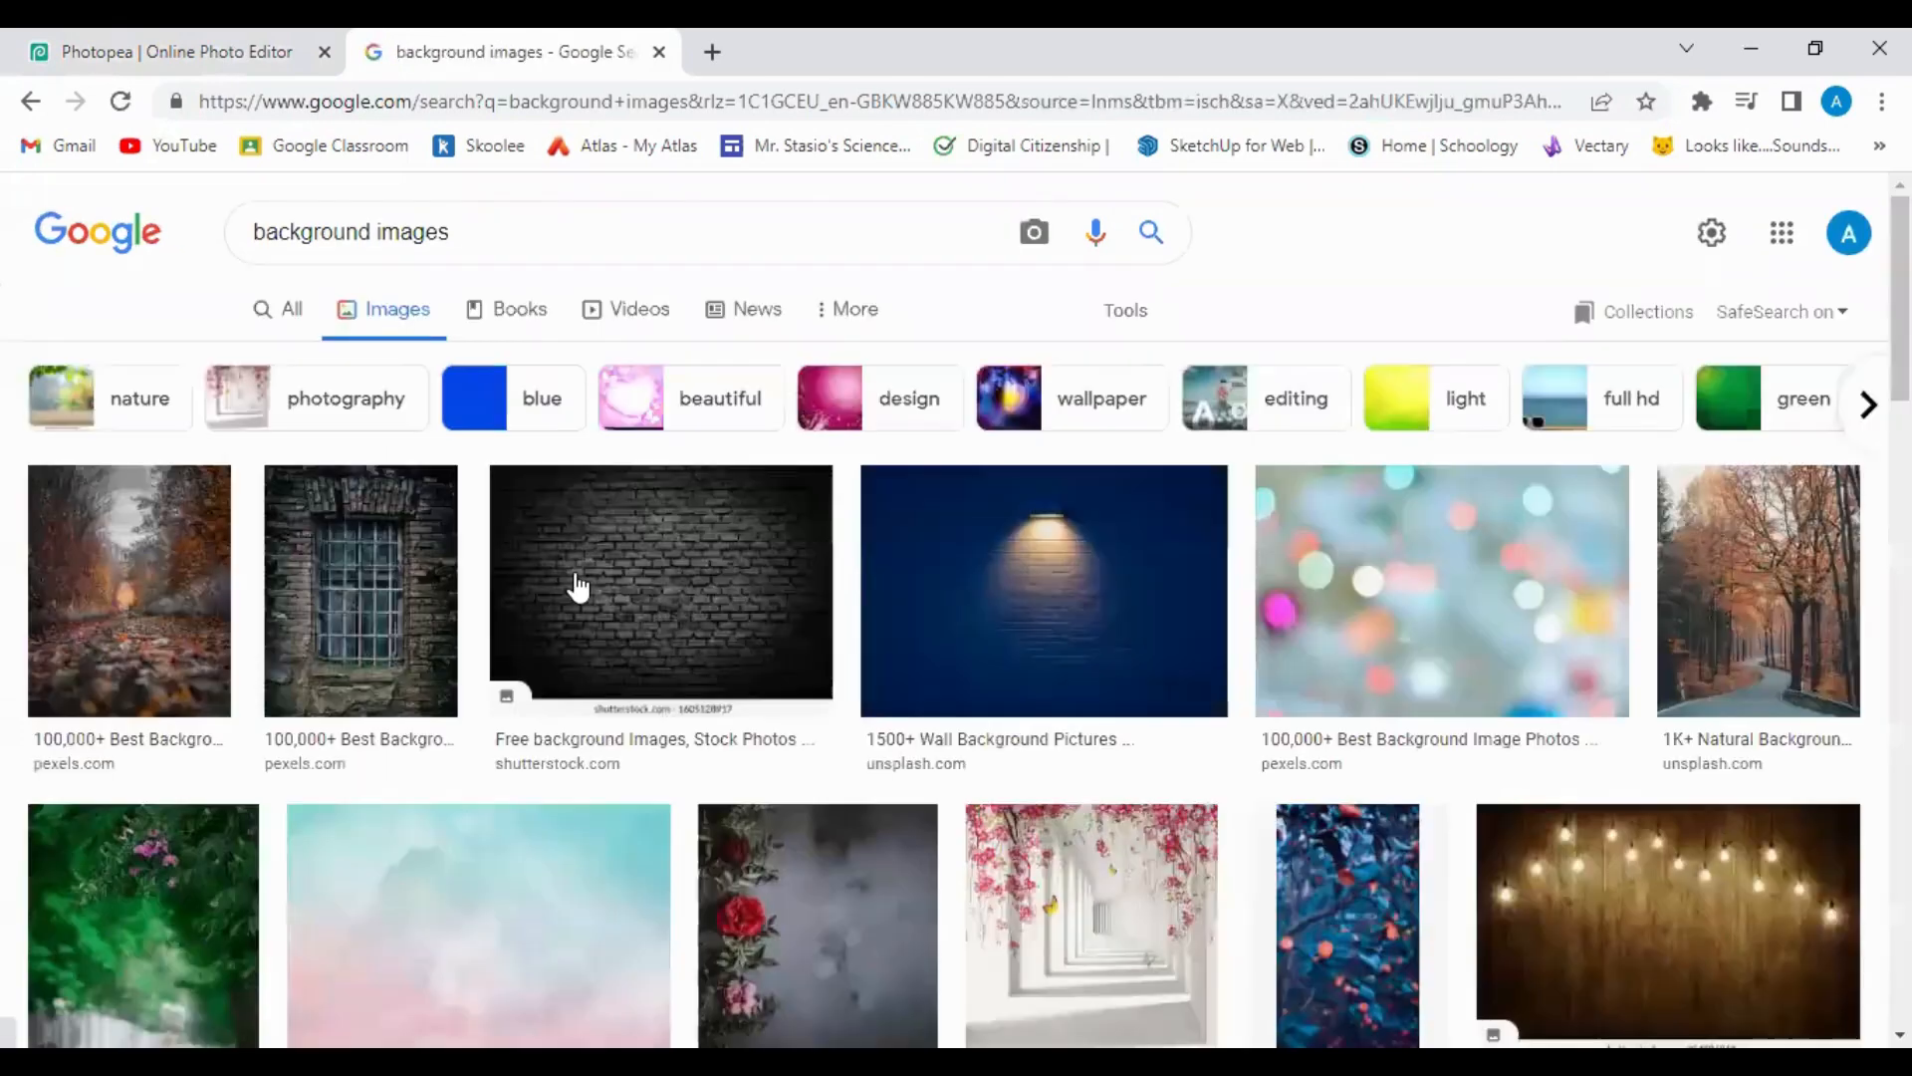
# Preview the blue Freepik texture picture (626 × 310) from the results.
pyautogui.scroll(-2, 670, 593)
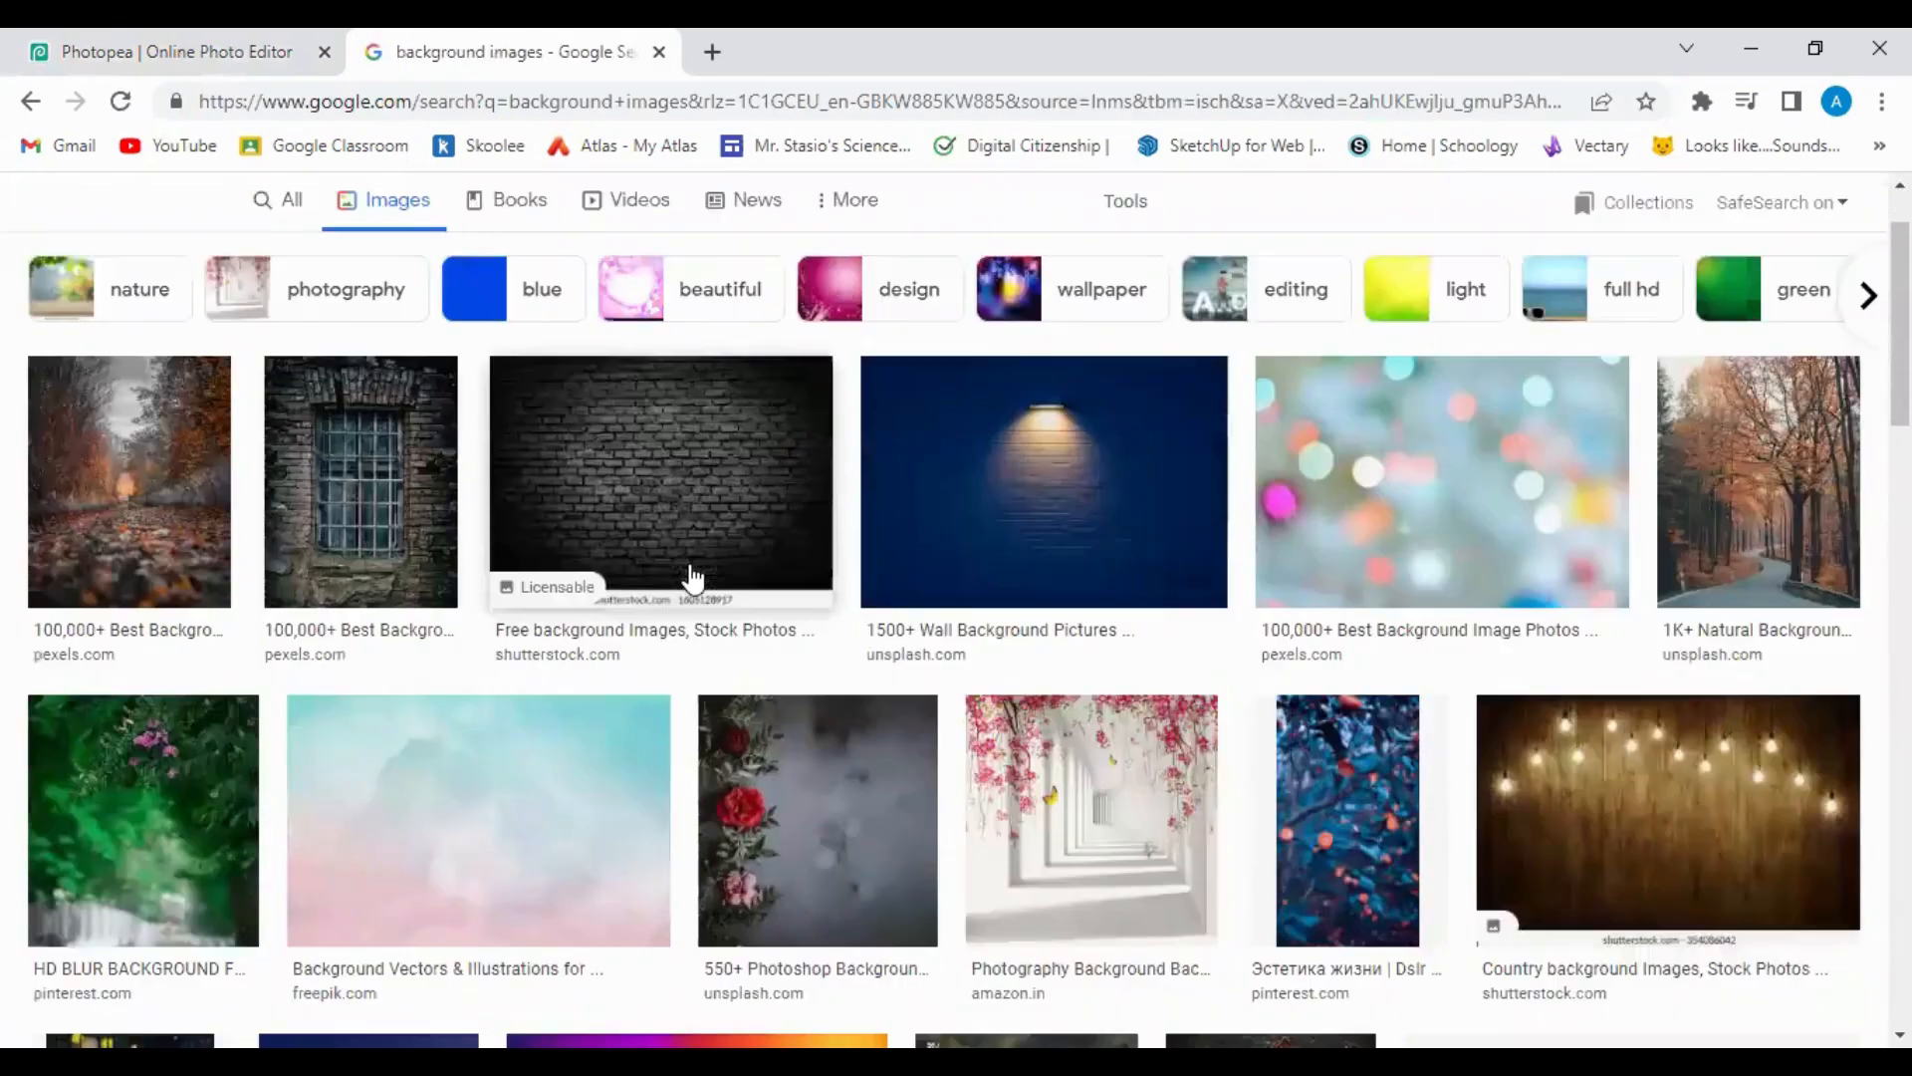
pyautogui.scroll(-3, 817, 546)
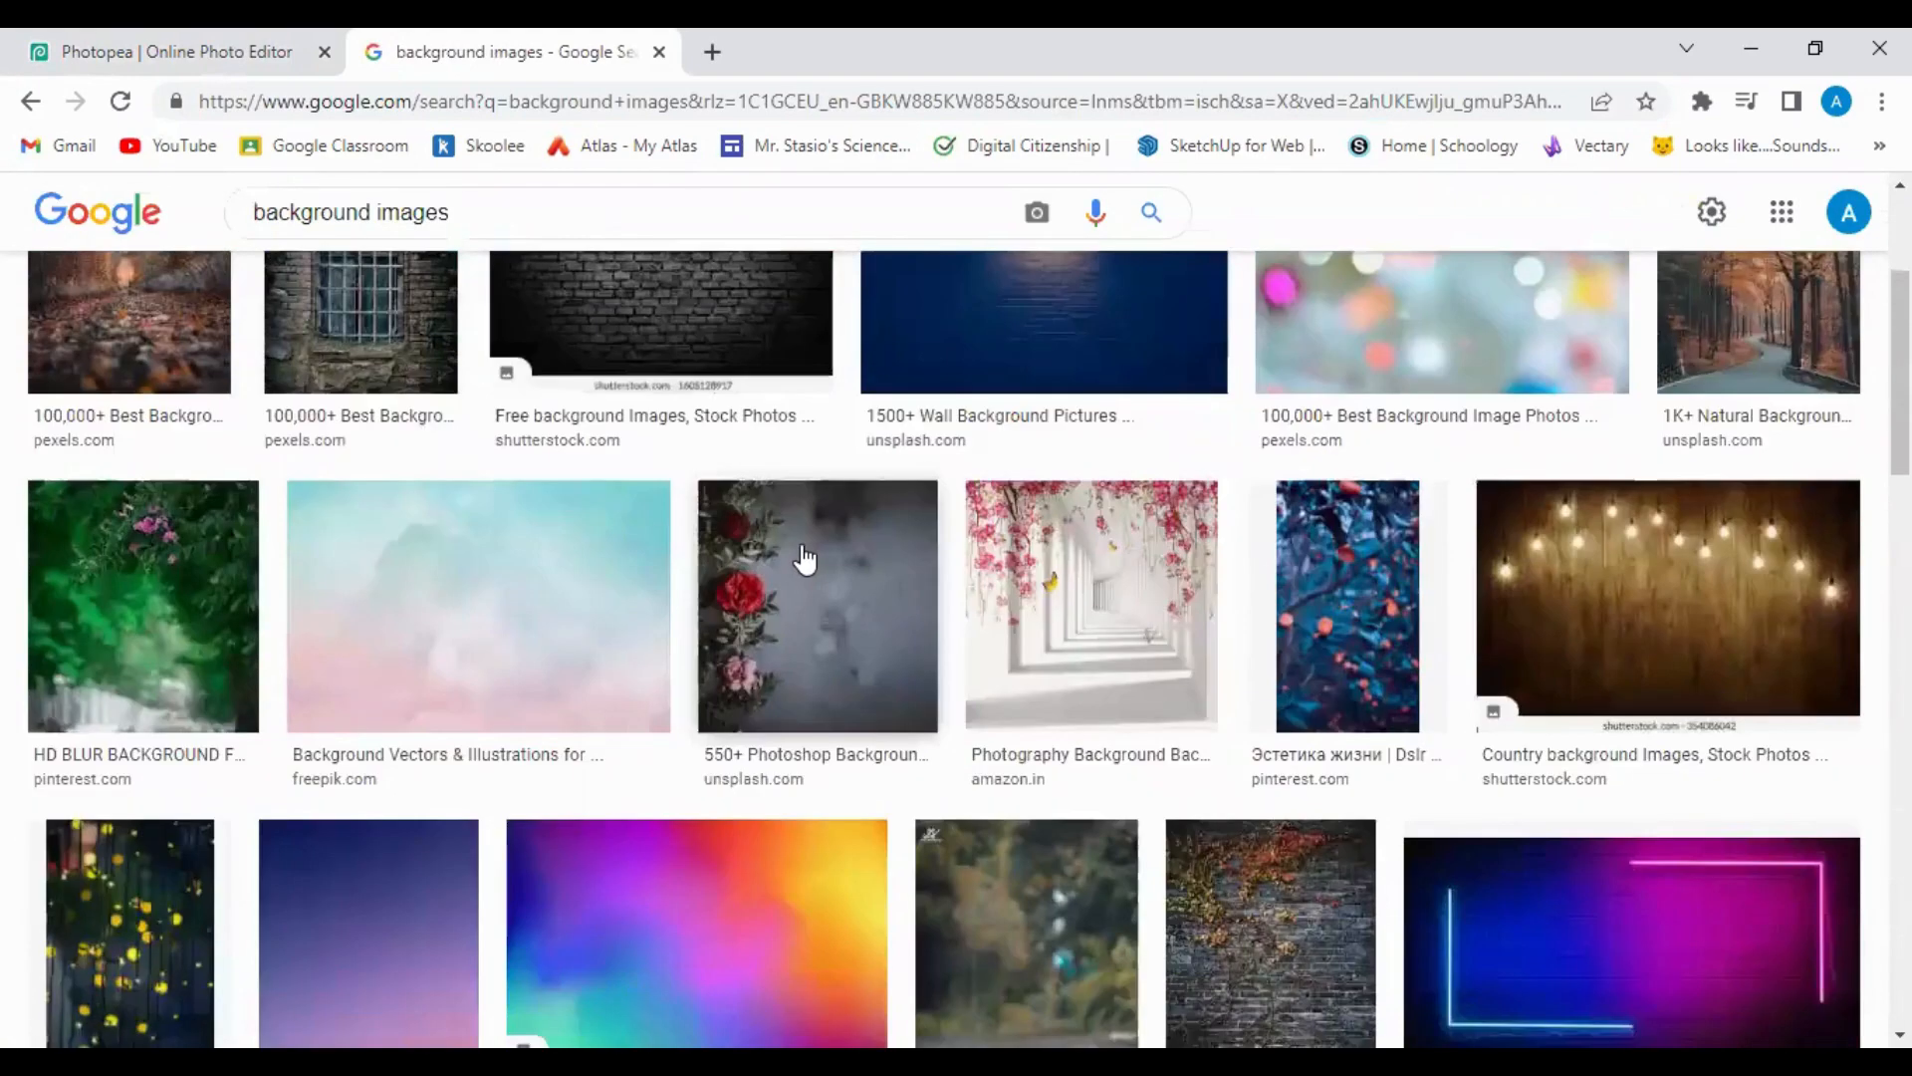
pyautogui.scroll(-10, 796, 568)
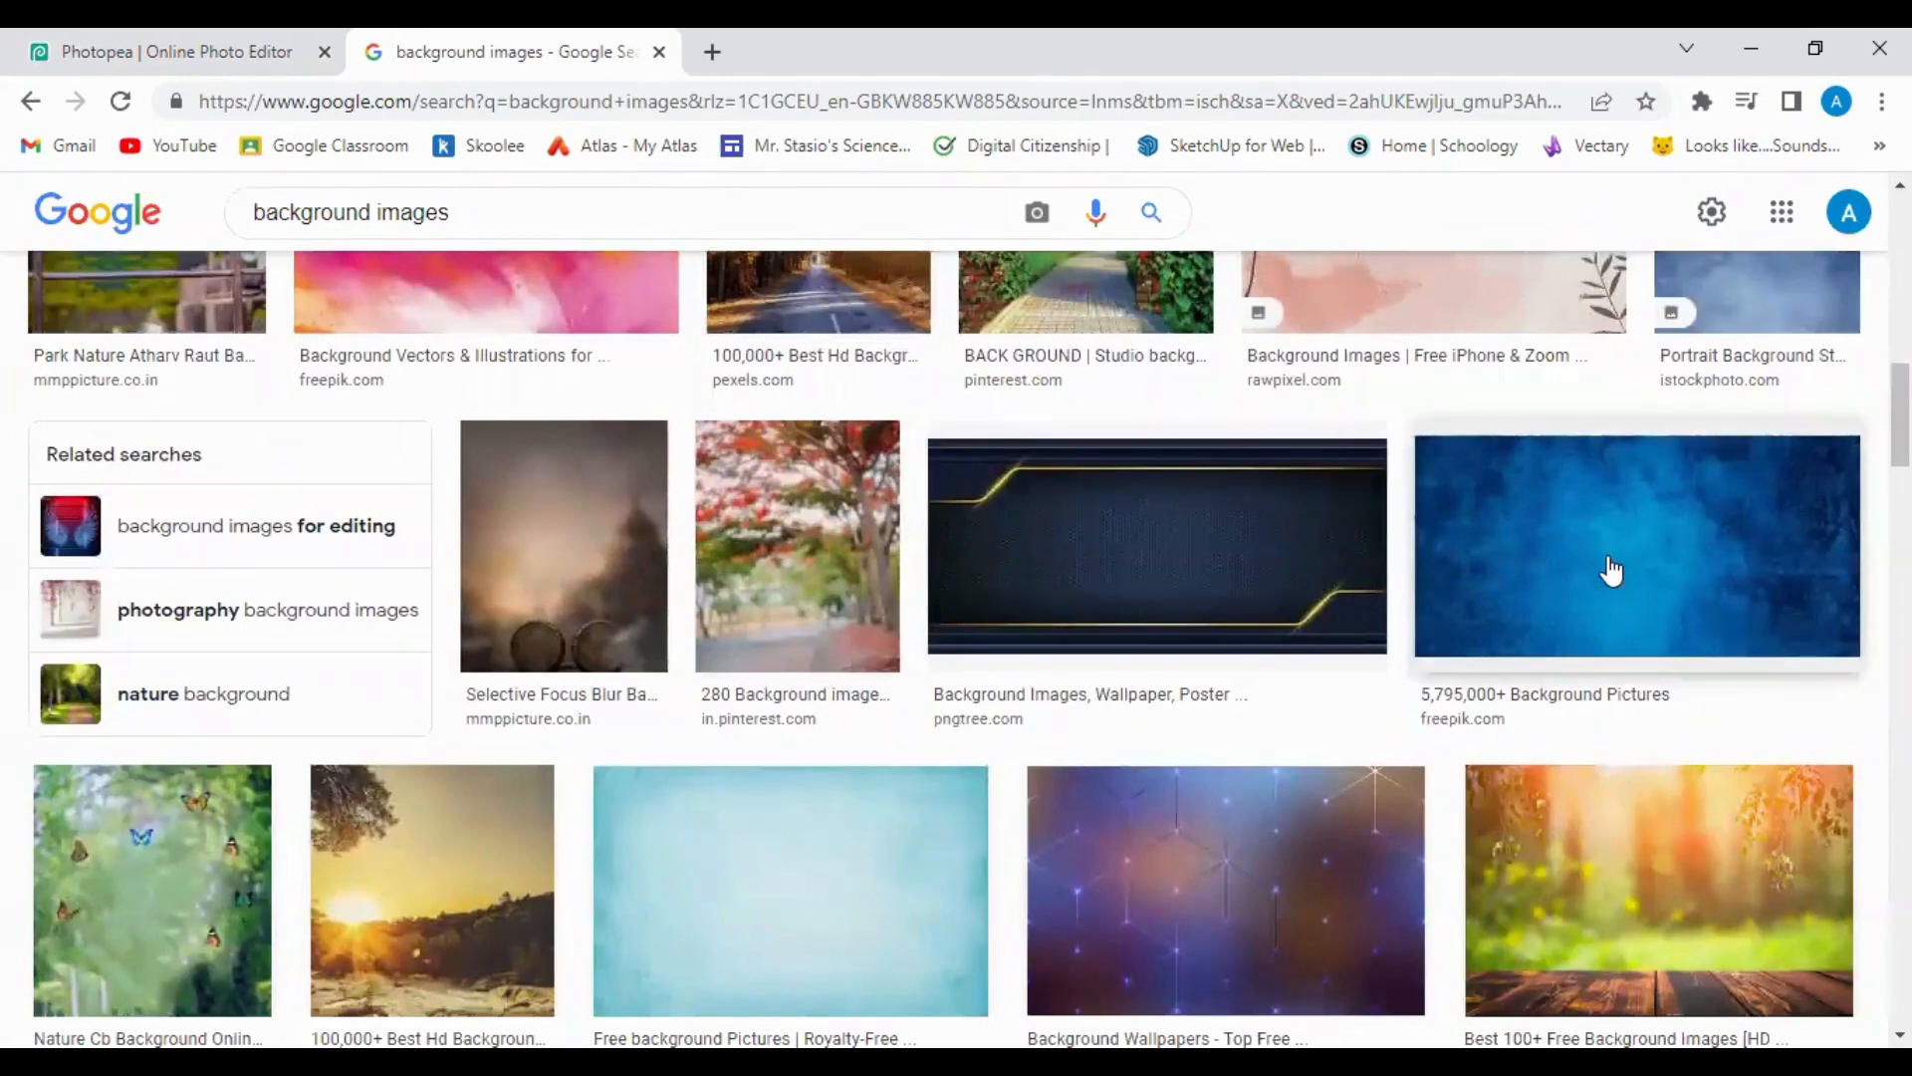
pyautogui.click(1611, 571)
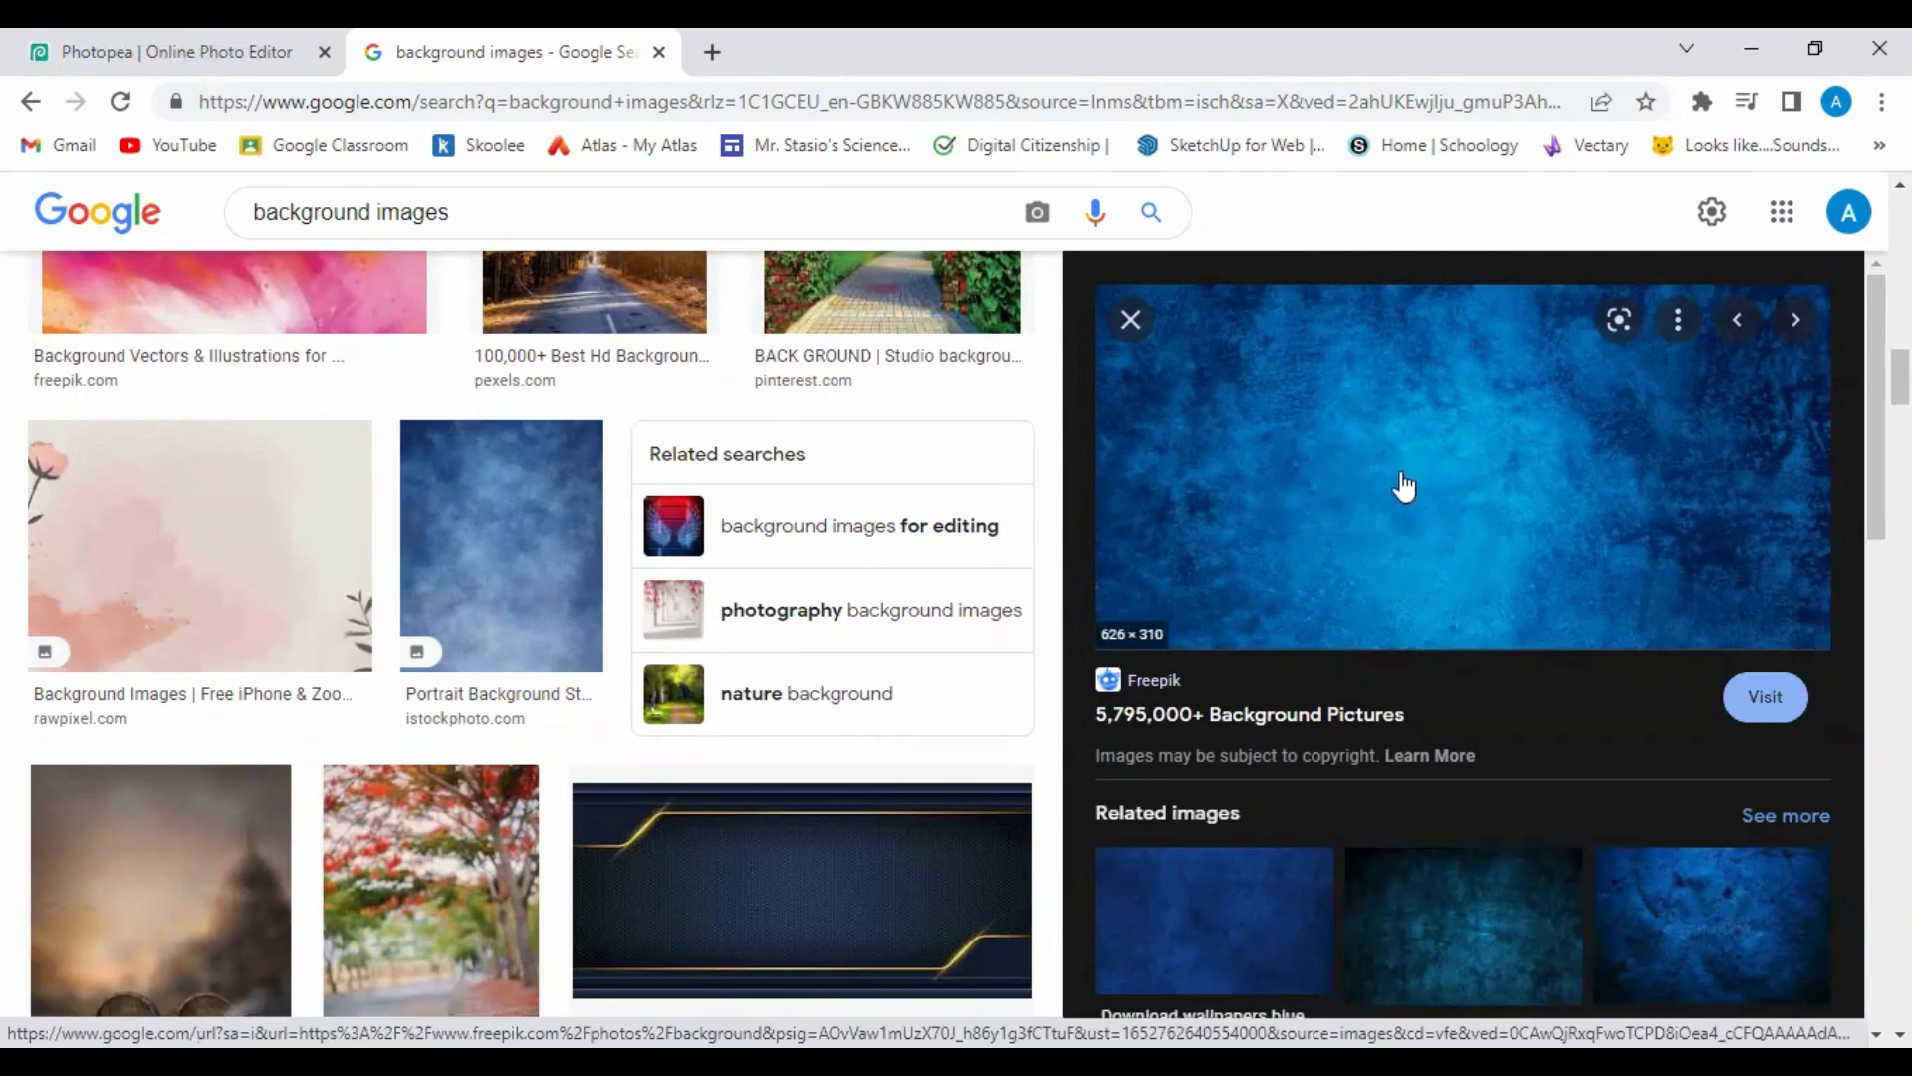
# Choose Save image as and create a 'Fruit Face project' folder in Pictures.
pyautogui.rightClick(1456, 485)
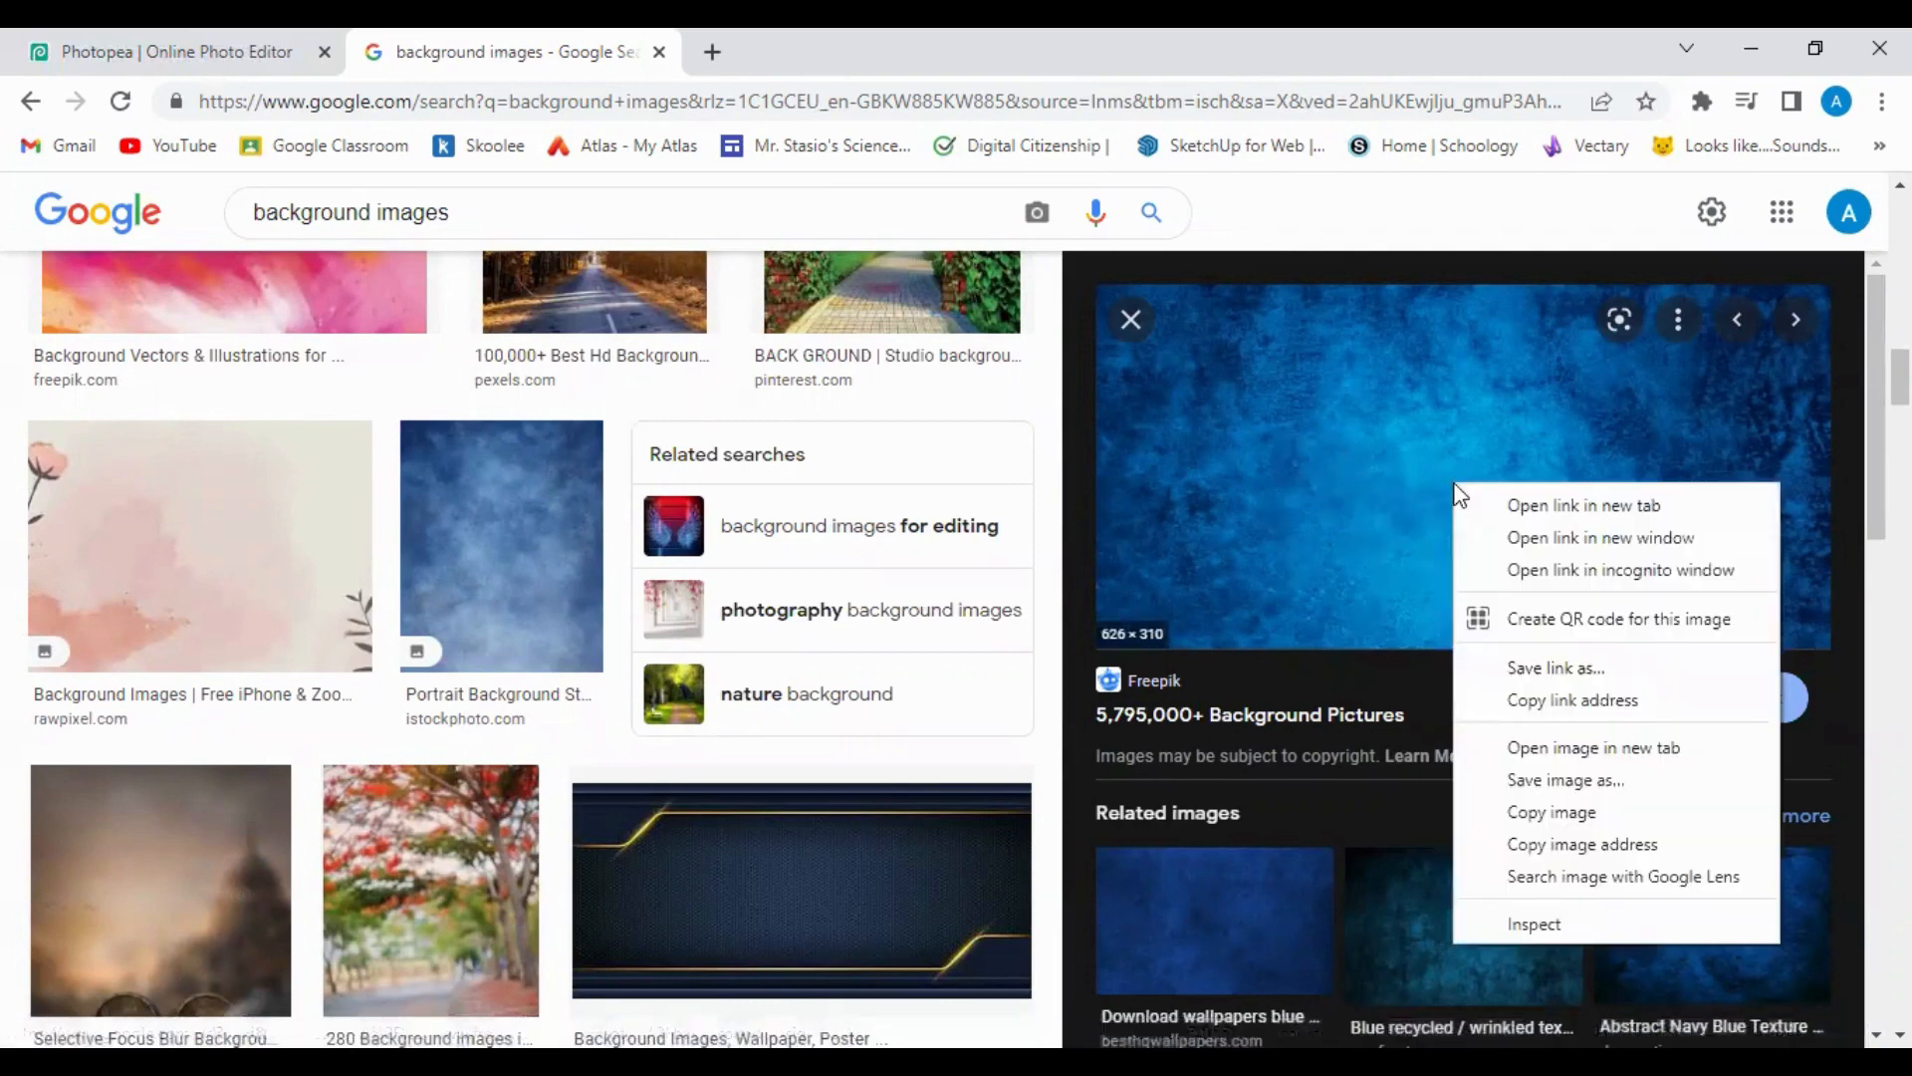
pyautogui.click(1538, 789)
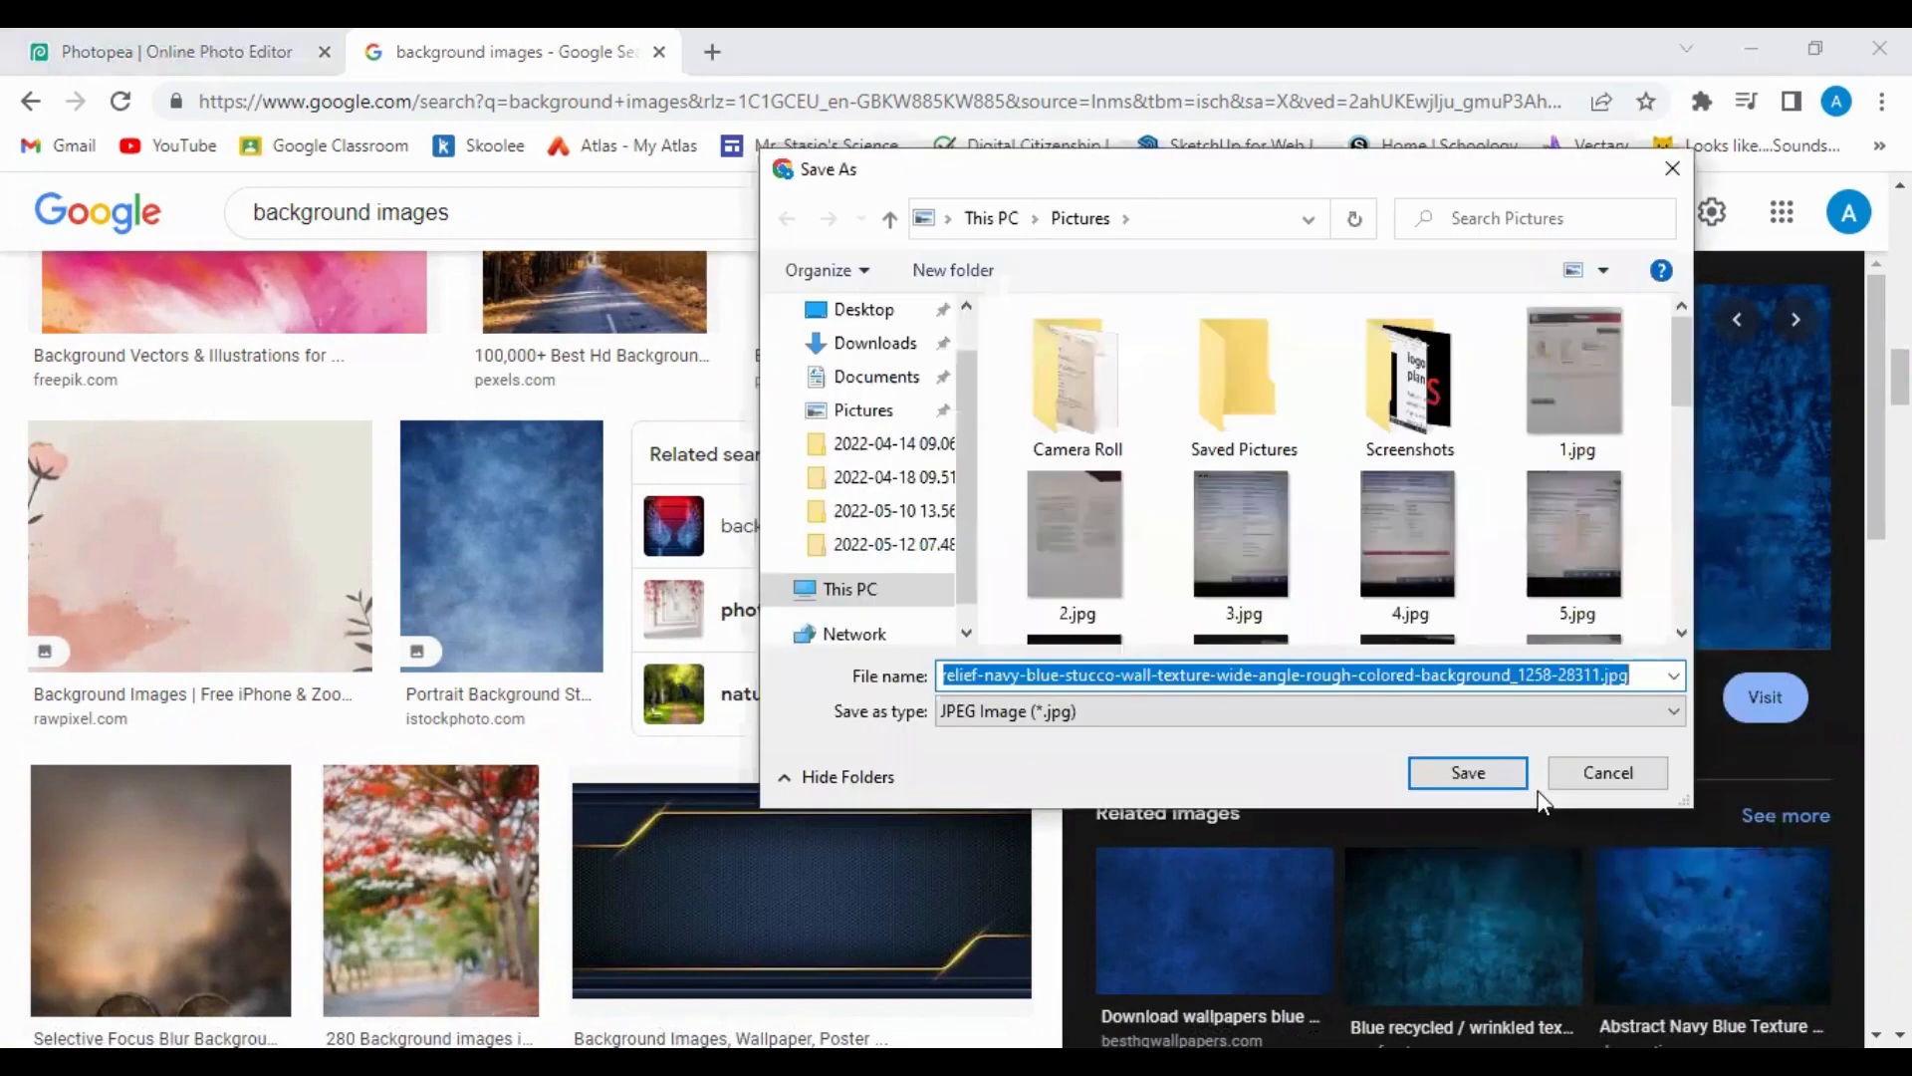
pyautogui.click(953, 270)
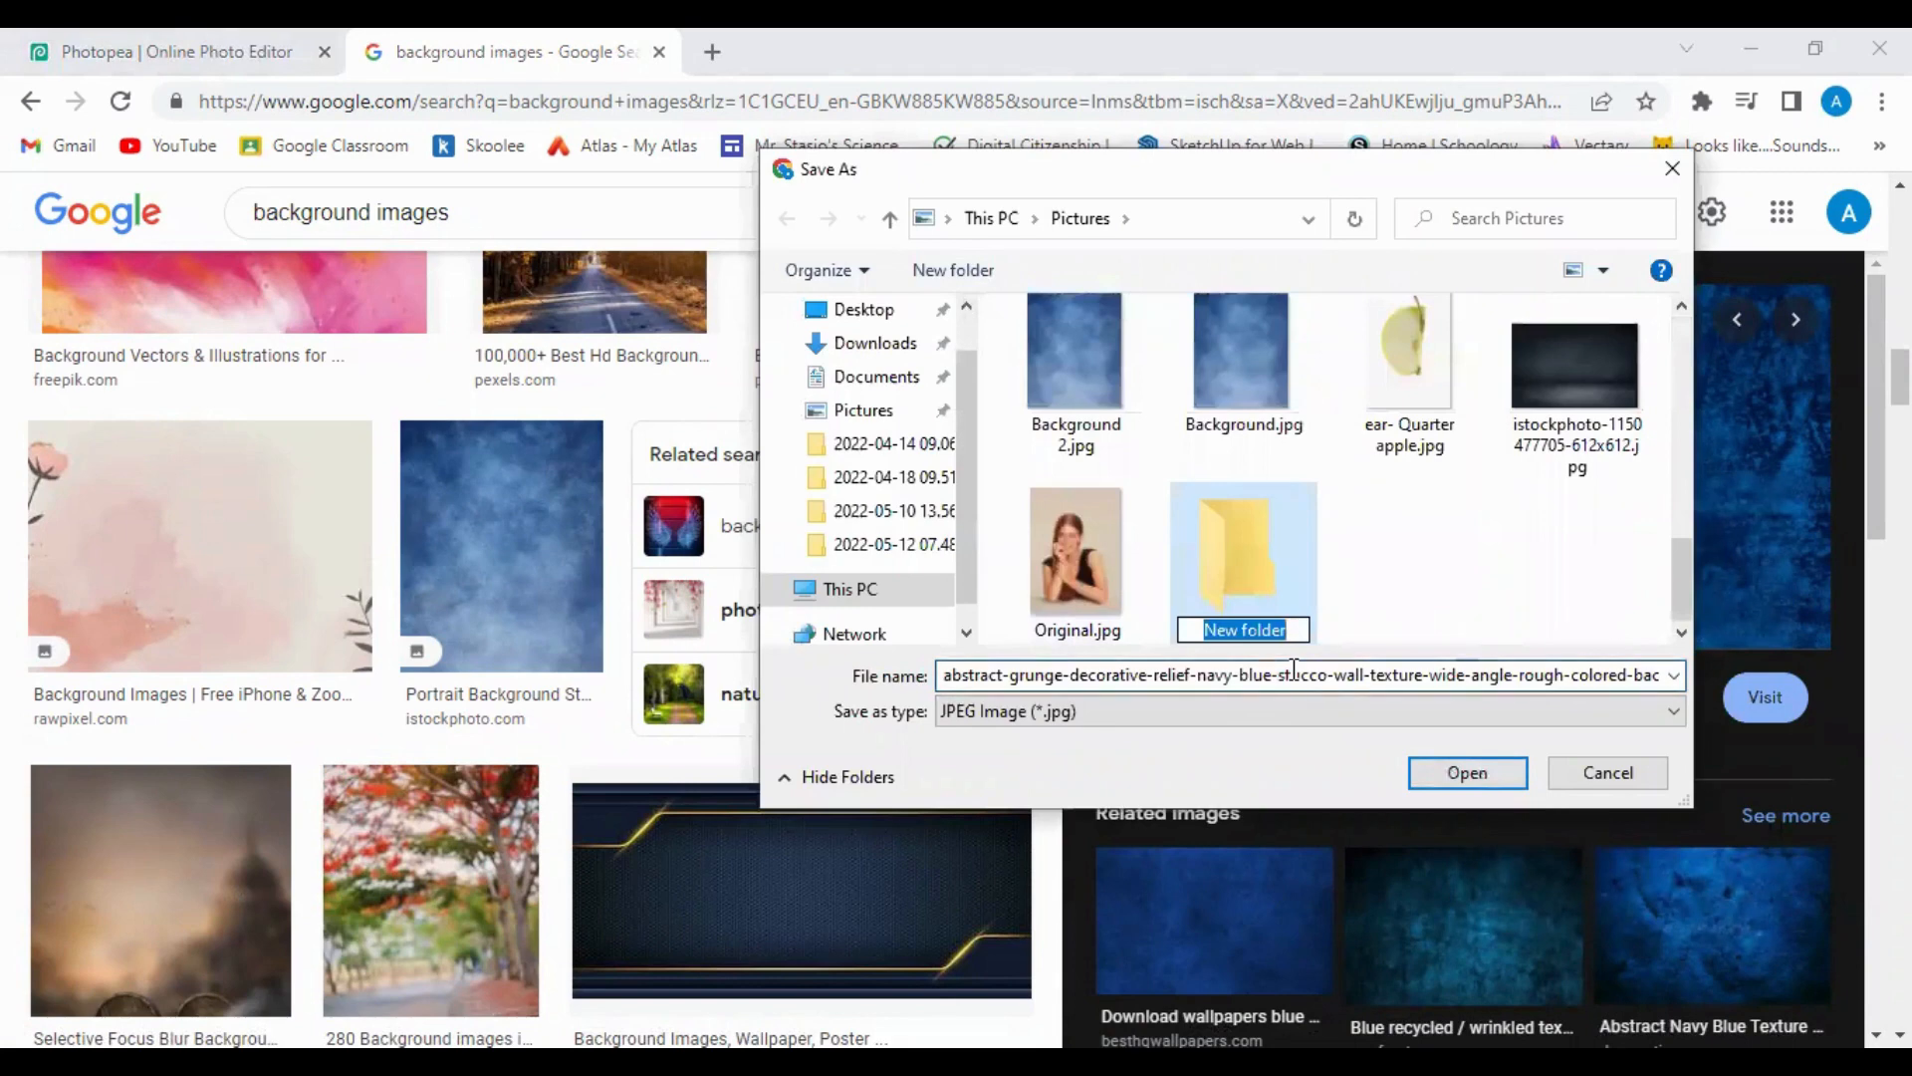
pyautogui.write('Fruit')
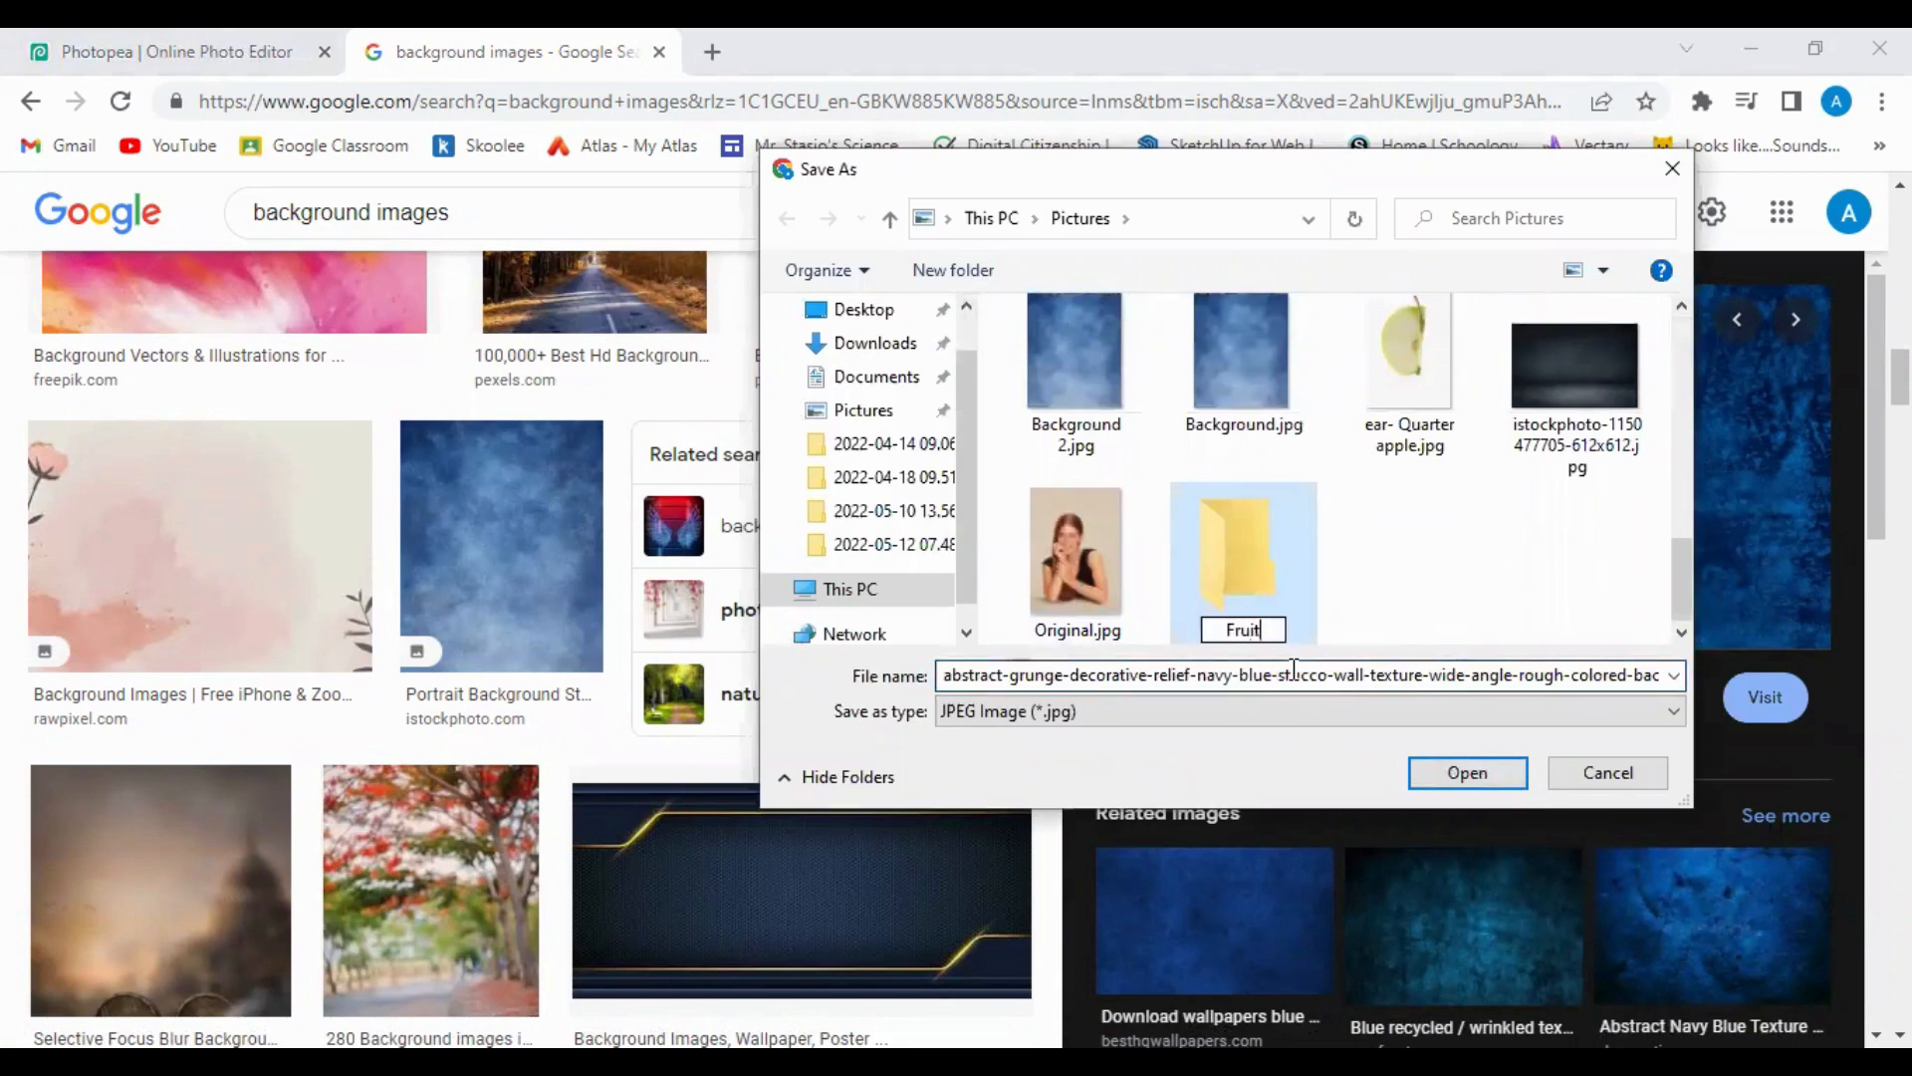
pyautogui.write(' Face')
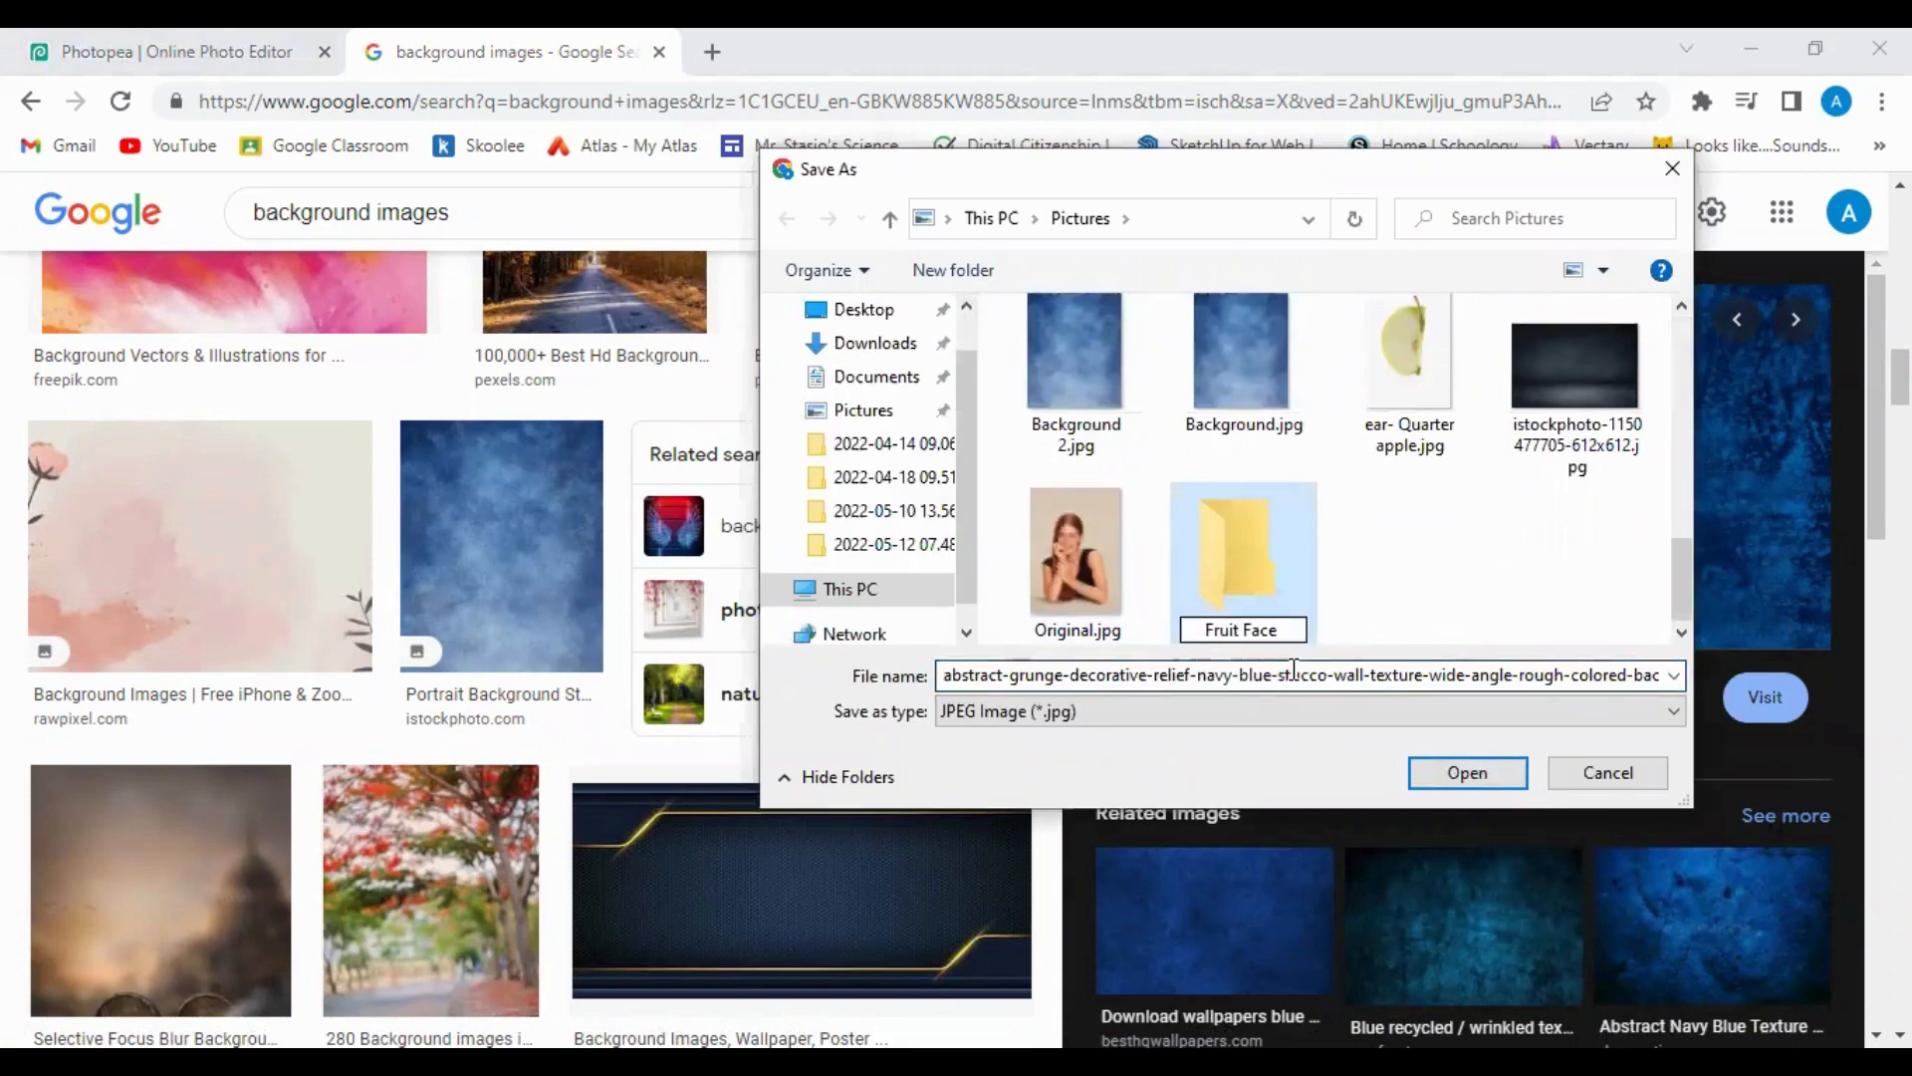
pyautogui.write(' projec')
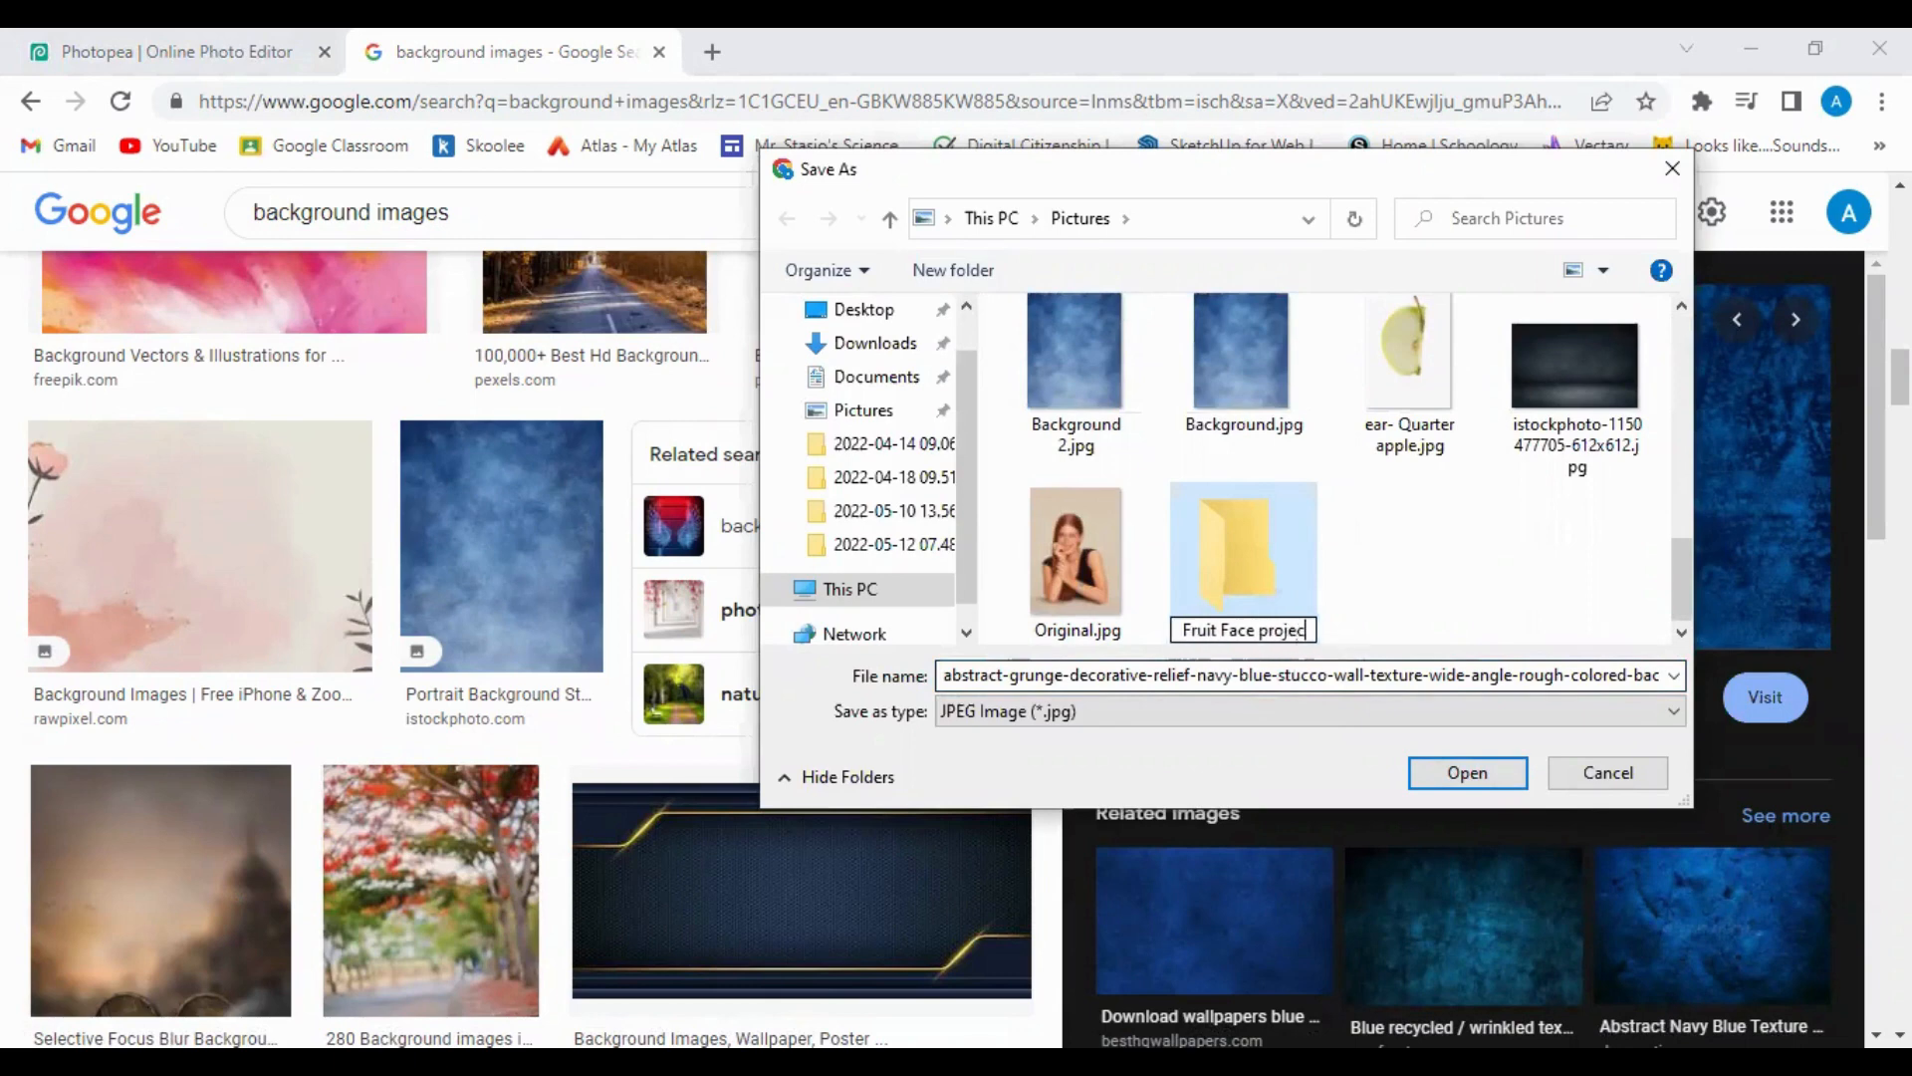
pyautogui.write('t')
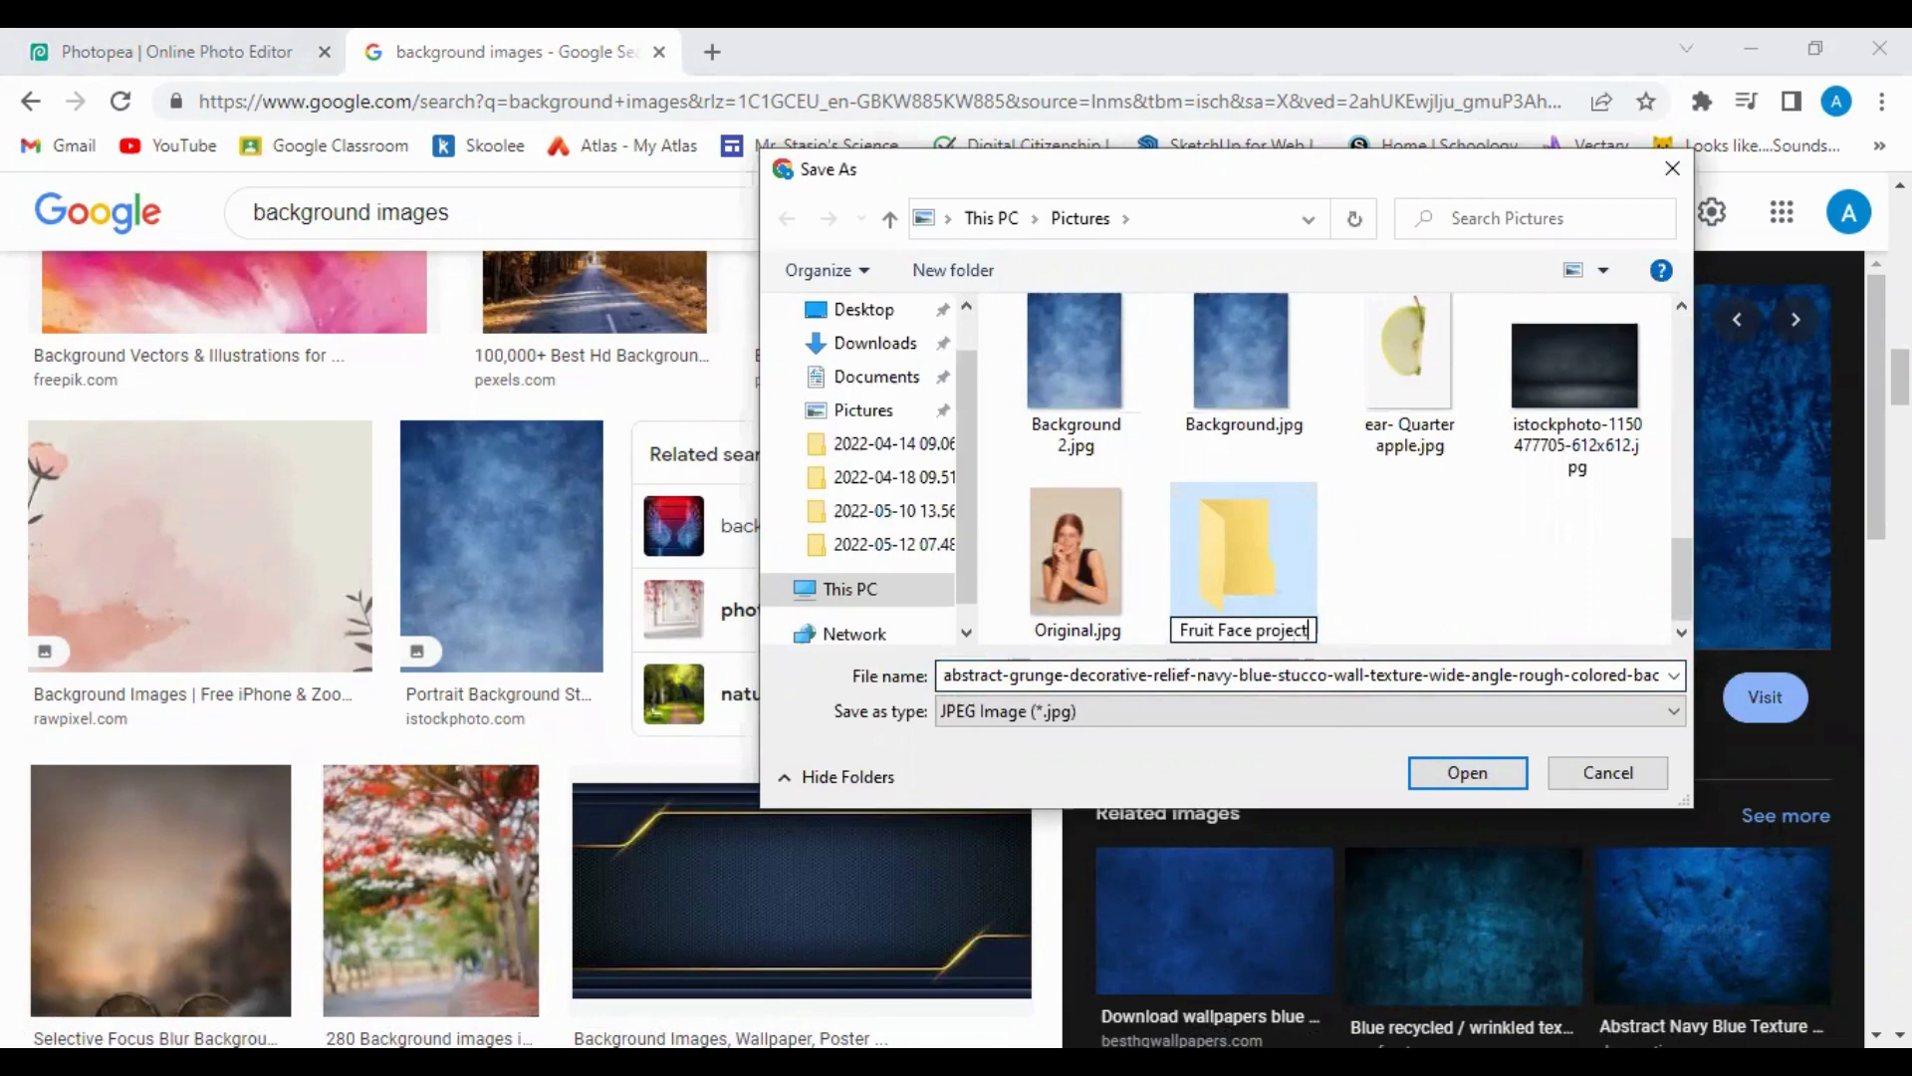
pyautogui.doubleClick(1239, 512)
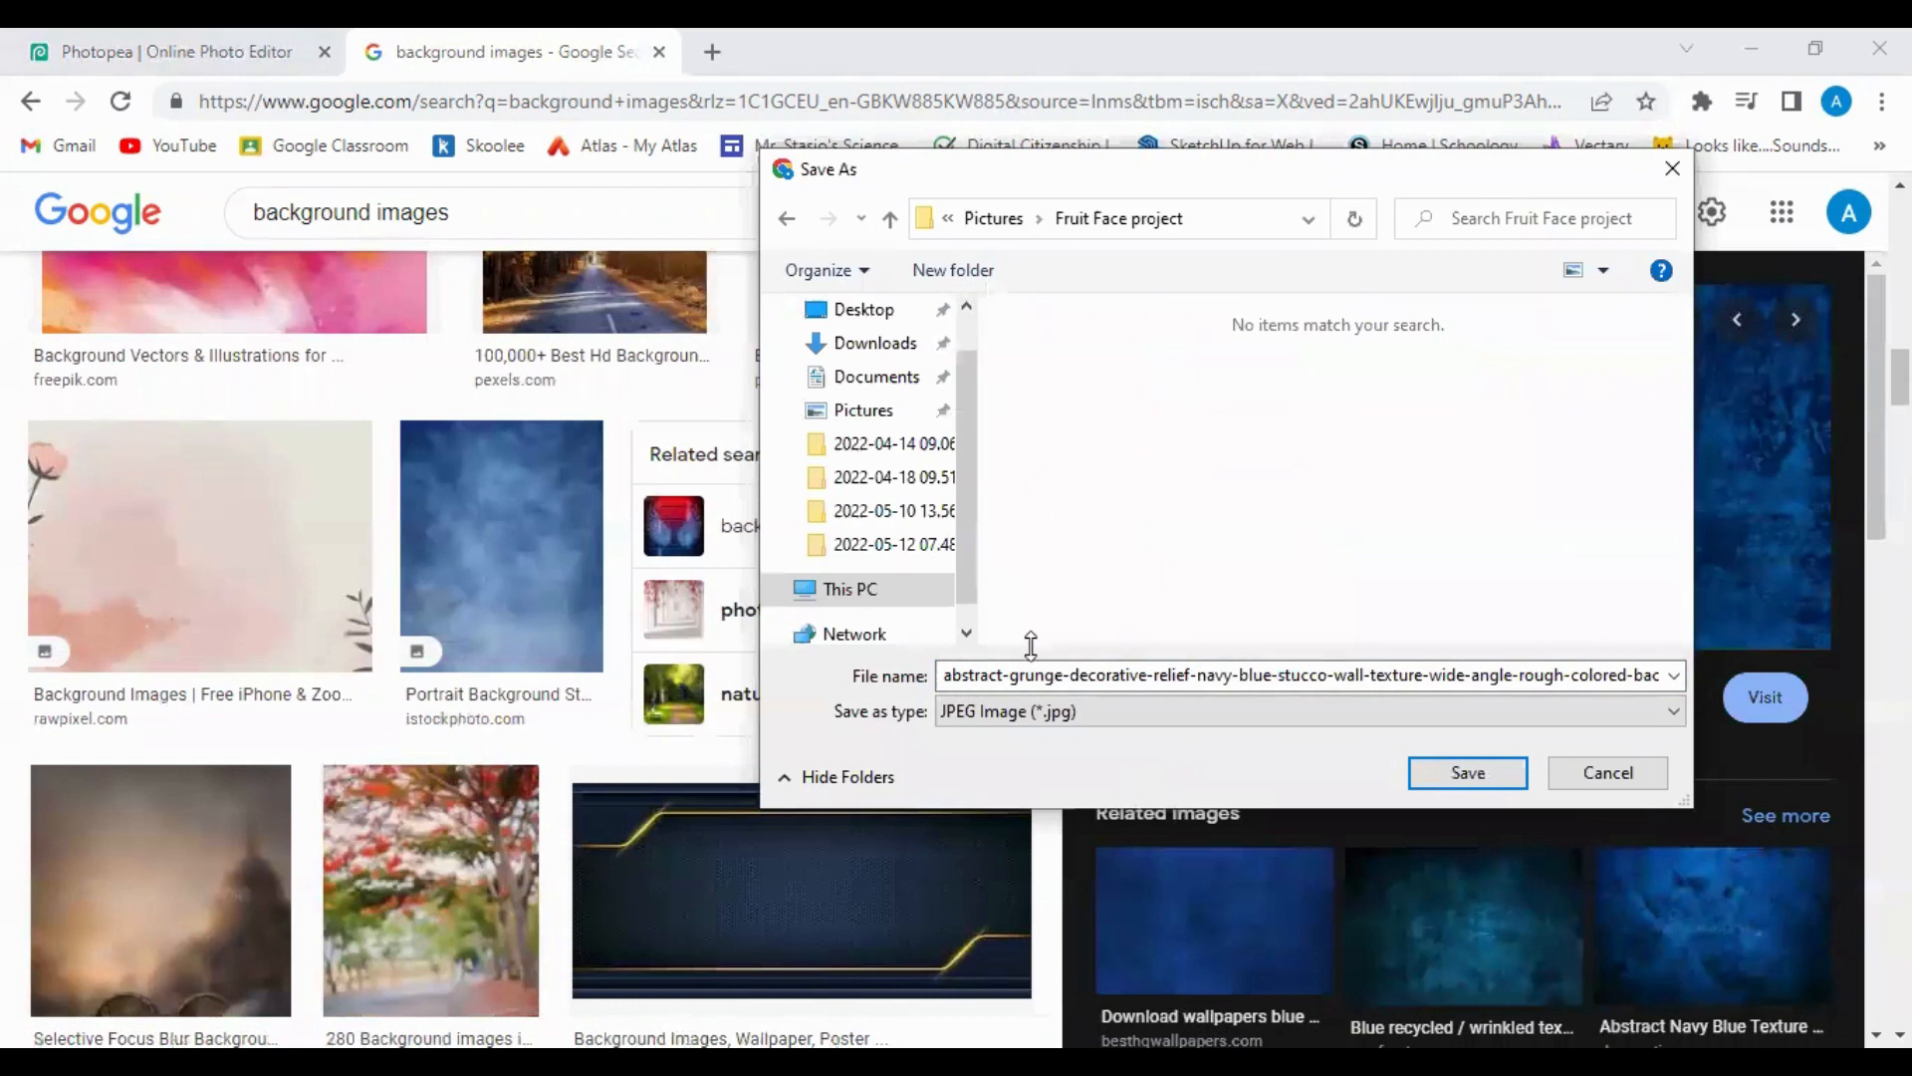
# Save the picture there as 'Background image' and return to Photopea.
pyautogui.doubleClick(1016, 677)
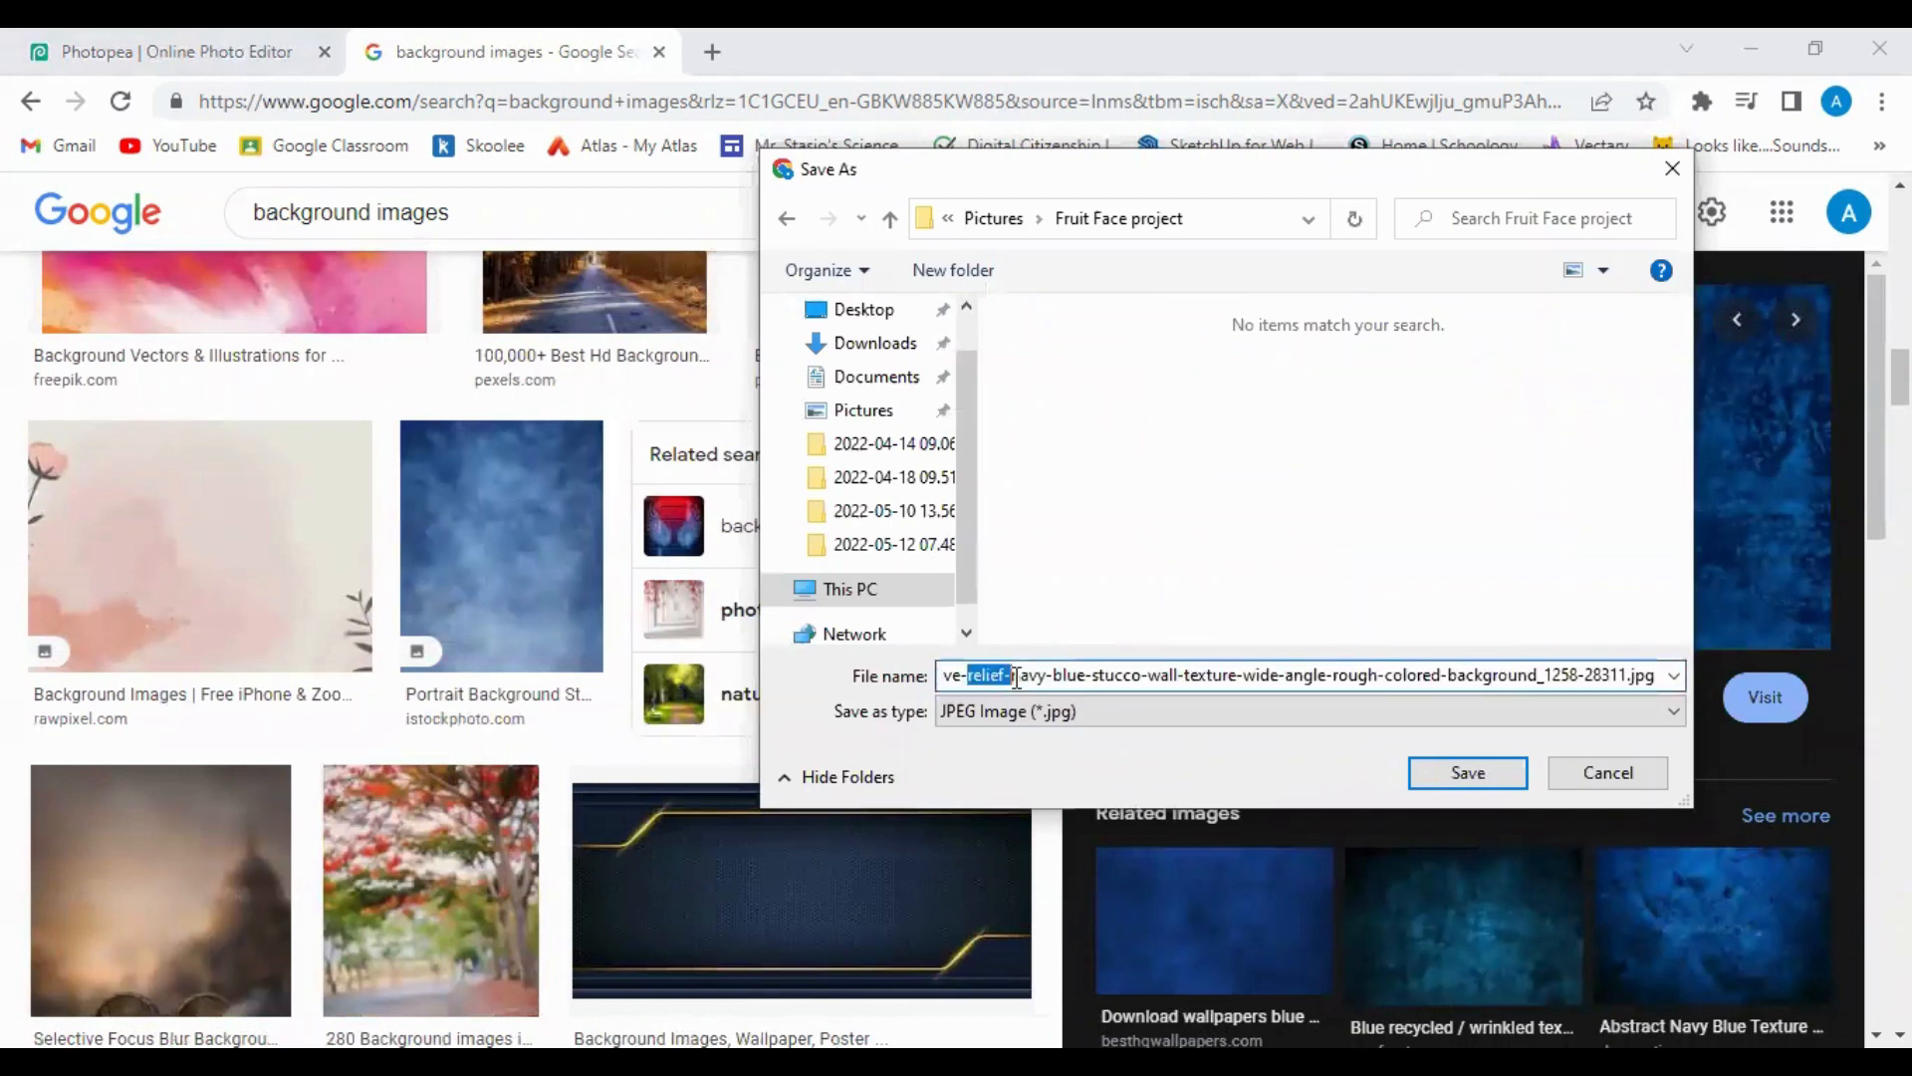
pyautogui.click(1584, 675)
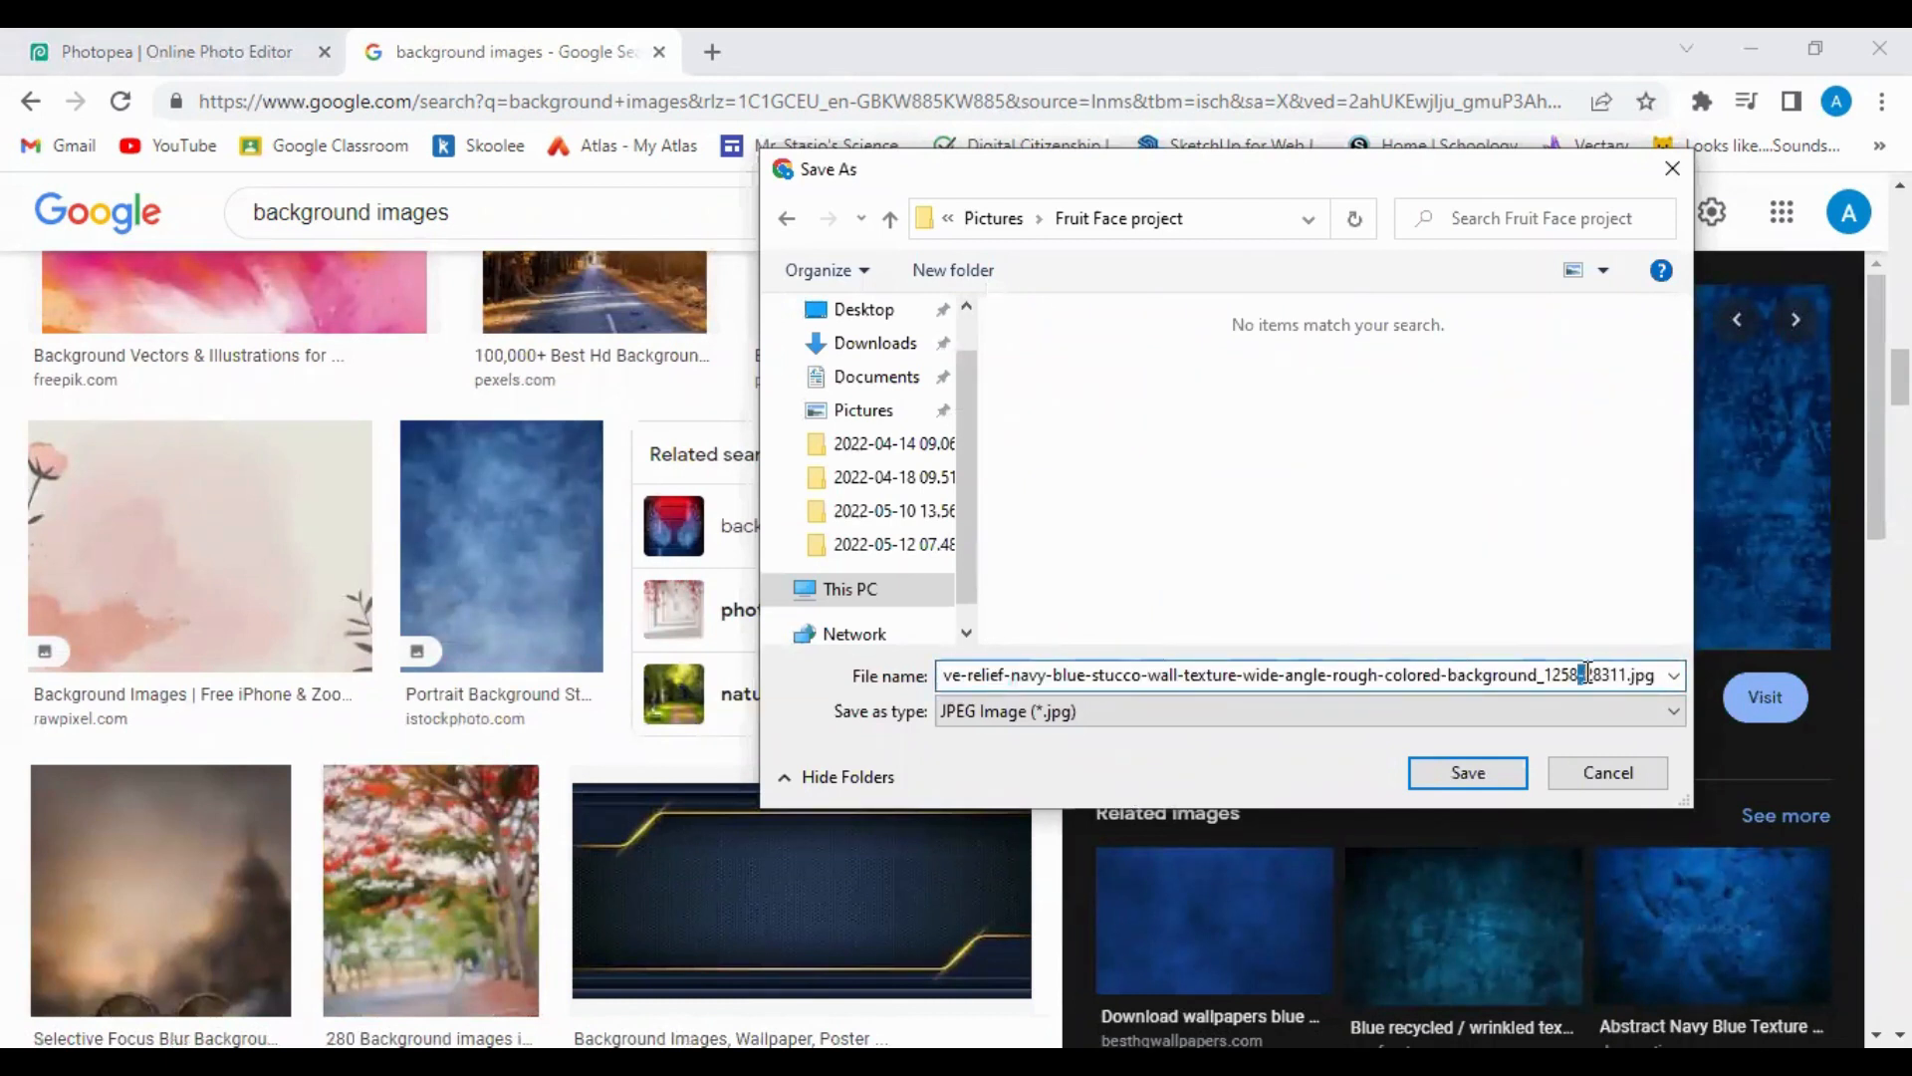
pyautogui.hotkey('ctrl', 'a')
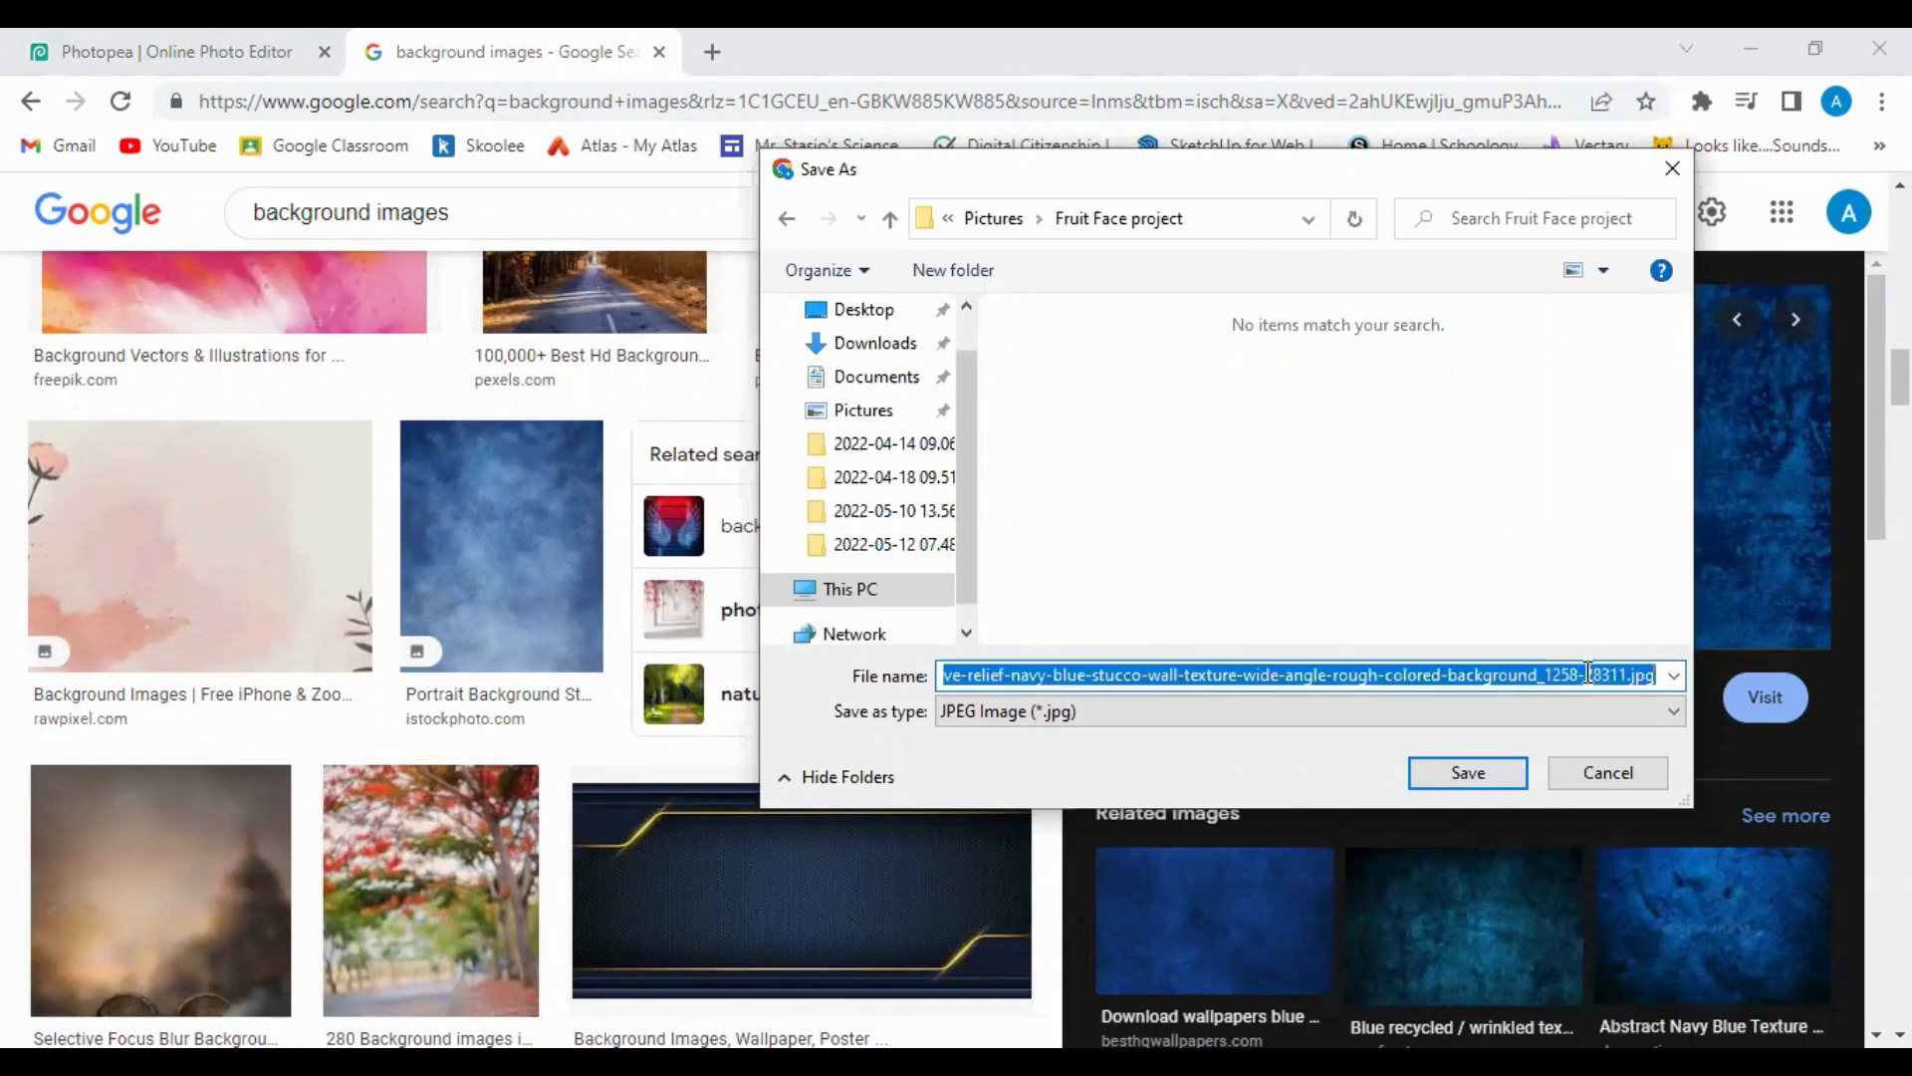
pyautogui.press('BackSpace')
pyautogui.write('Backg')
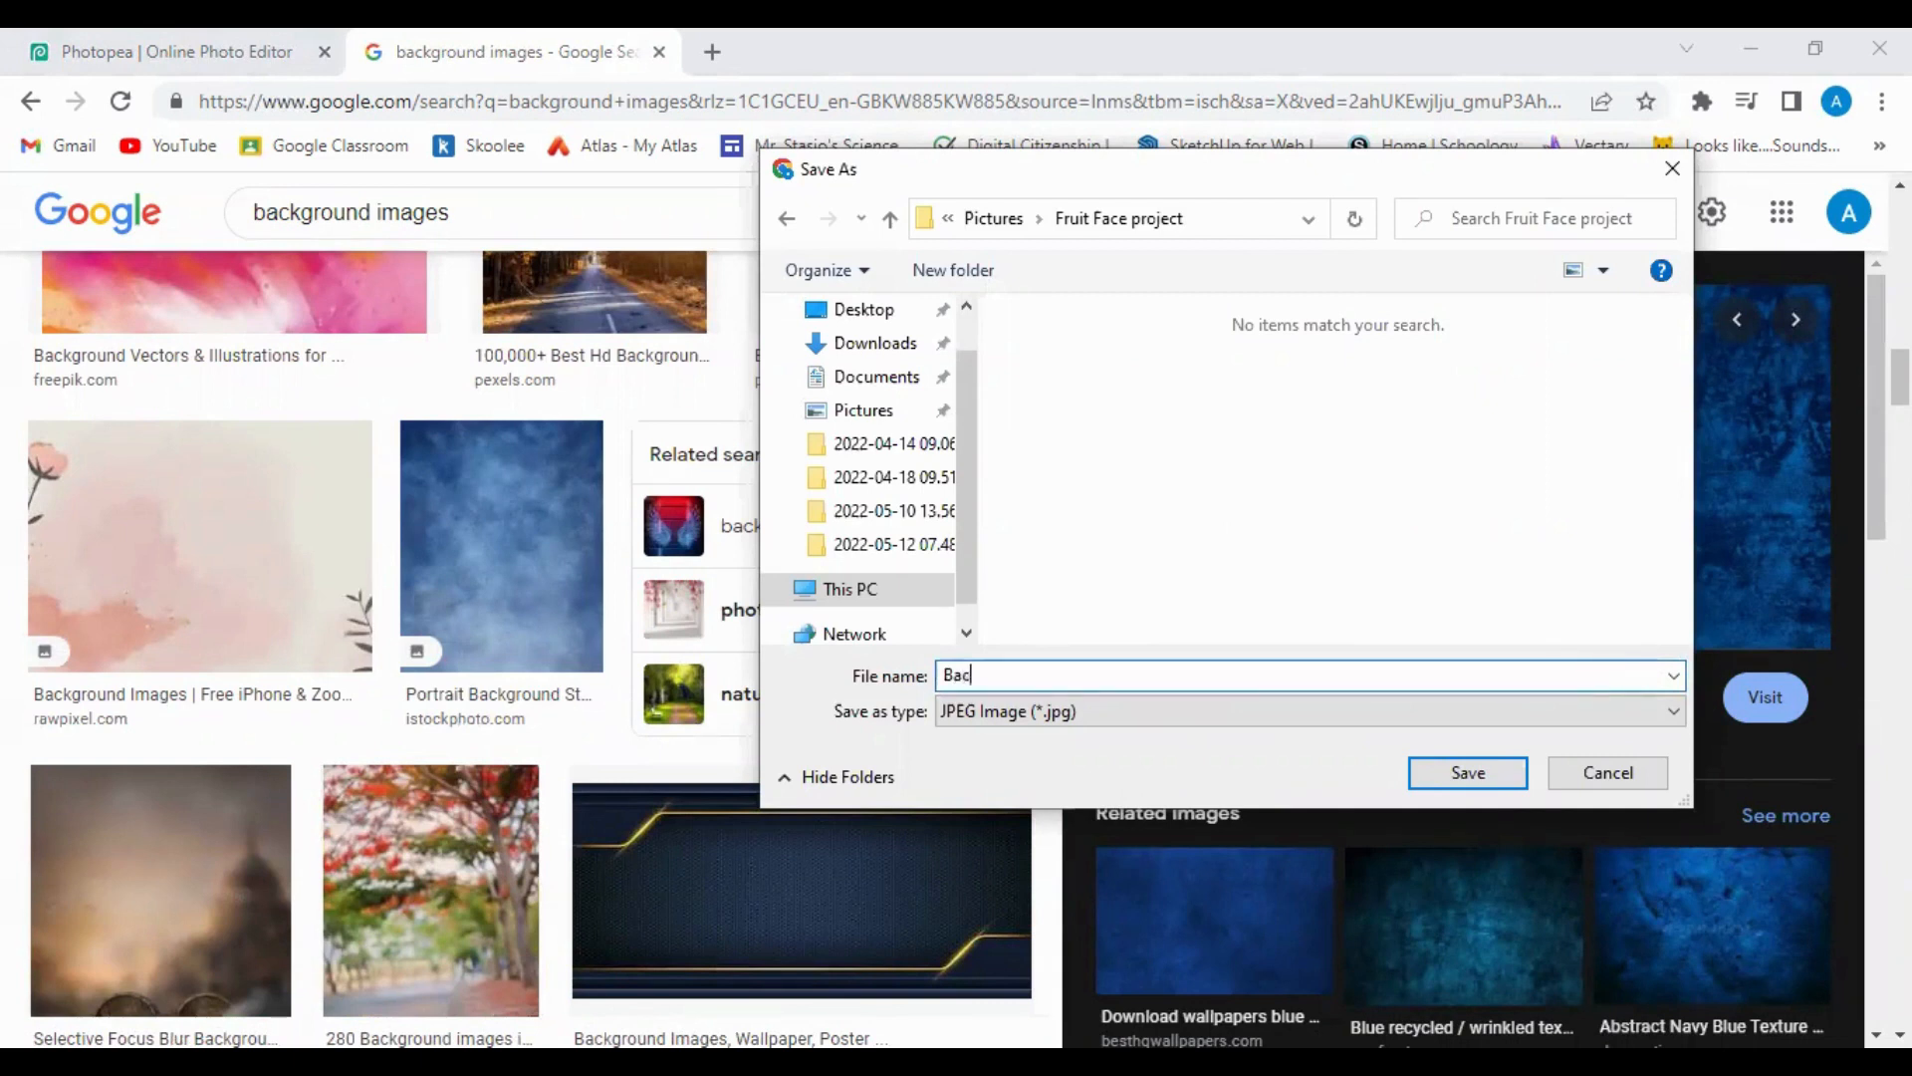
pyautogui.write('round image')
pyautogui.click(1468, 774)
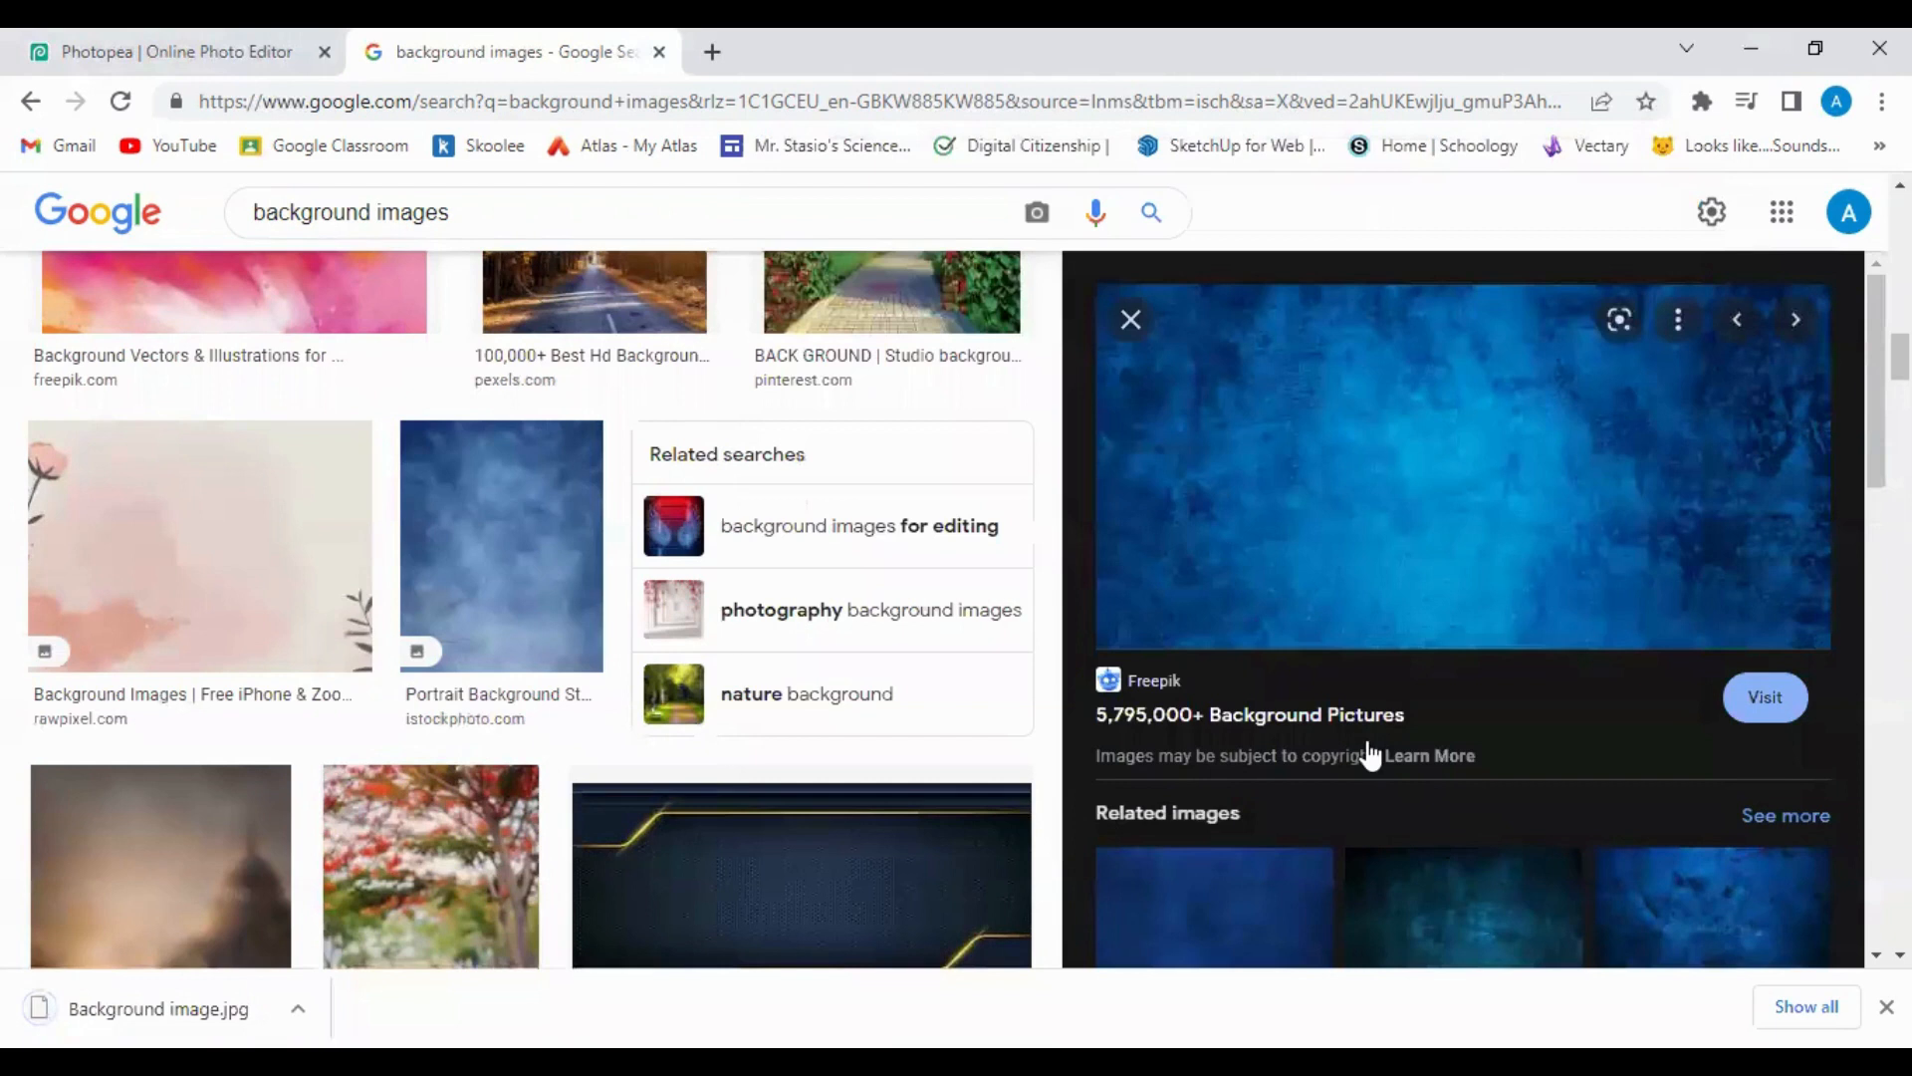
pyautogui.click(204, 45)
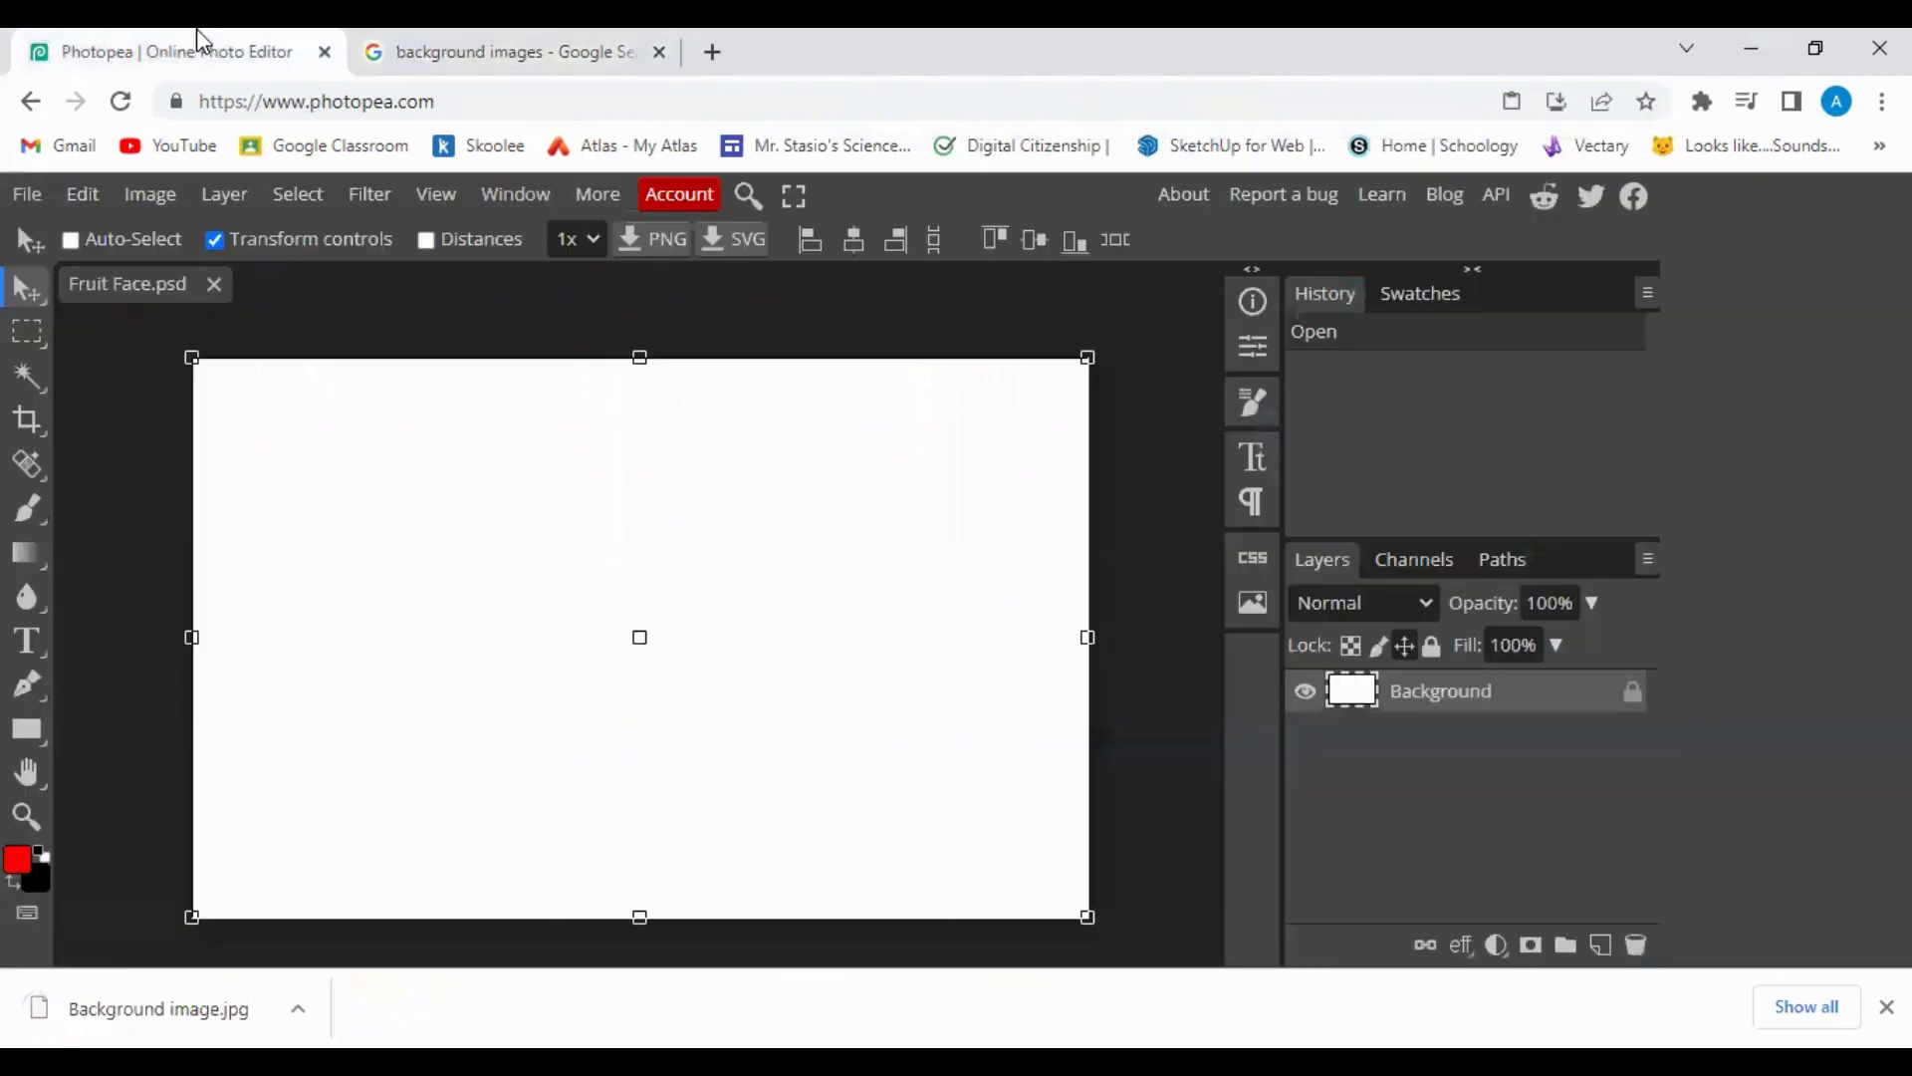
# Open Background image.jpg from Pictures > Fruit Face project via File > Open.
pyautogui.click(120, 357)
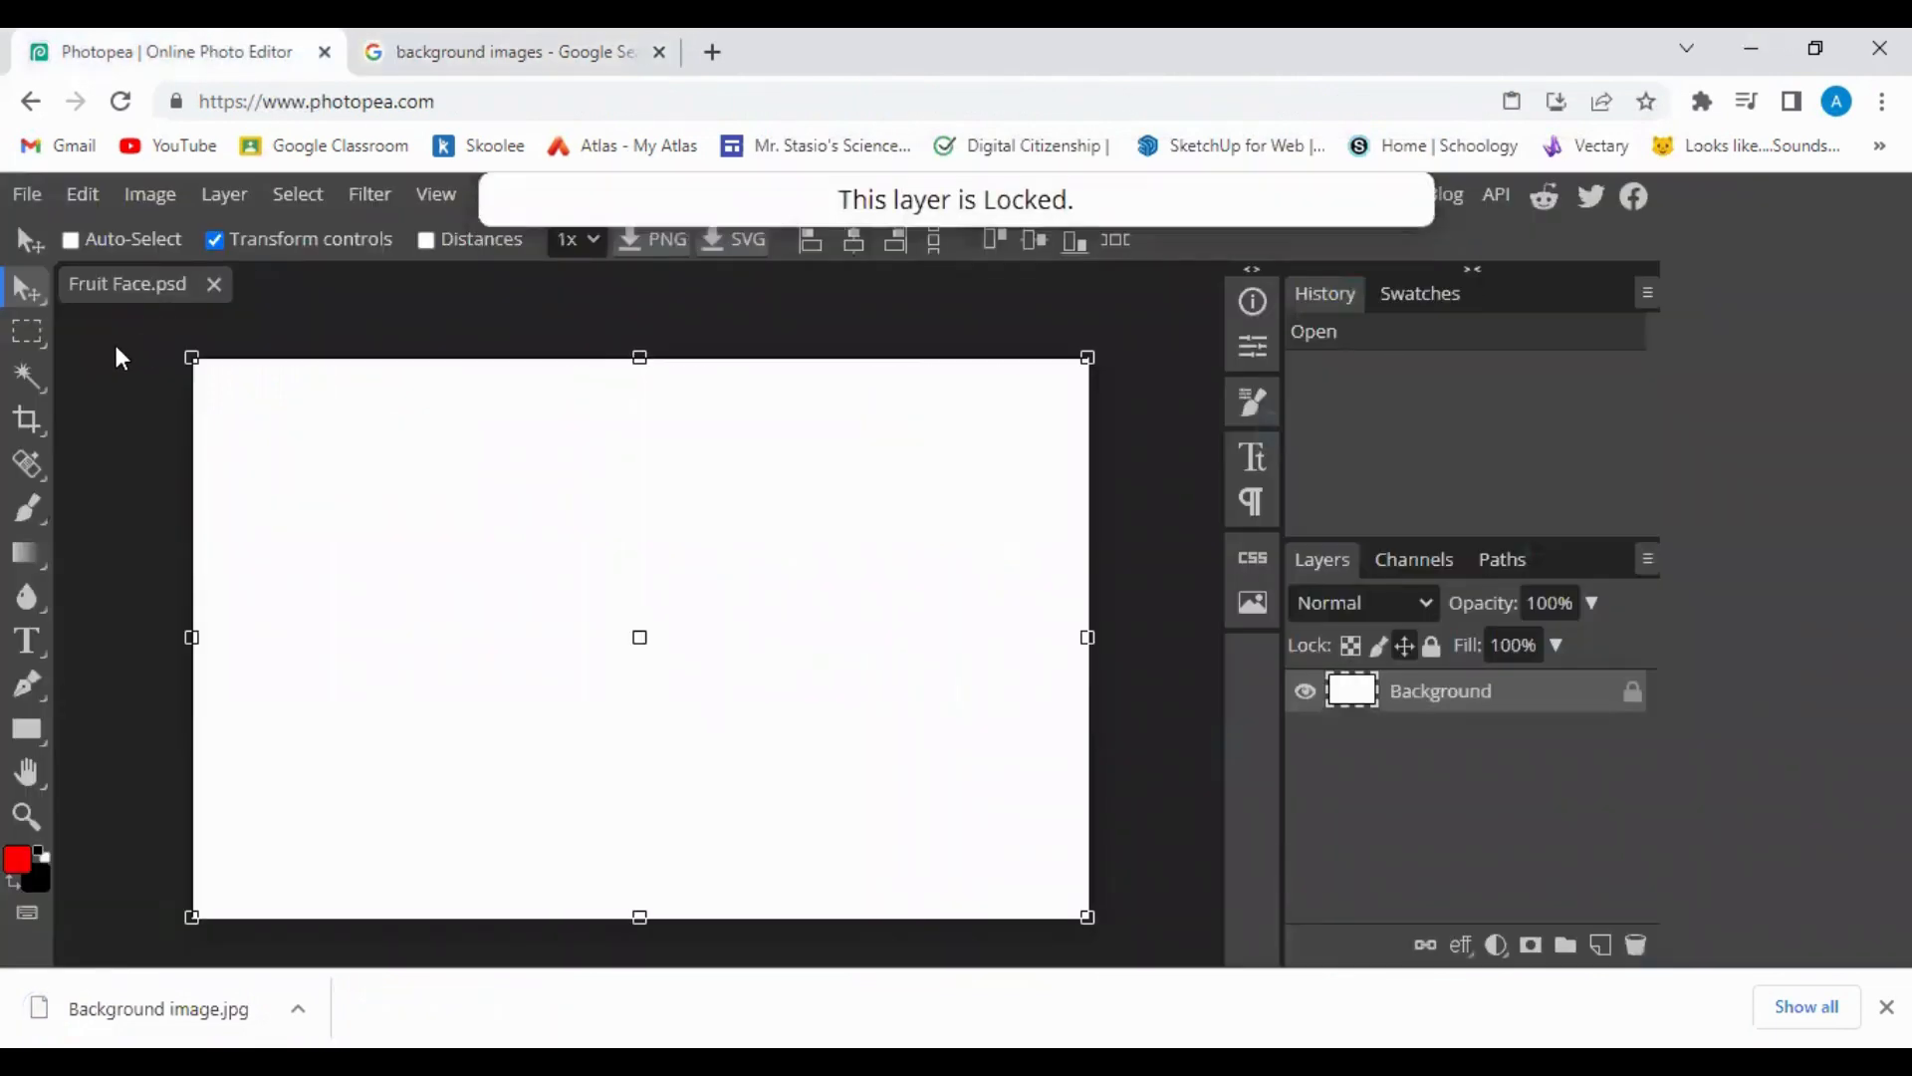
pyautogui.click(14, 199)
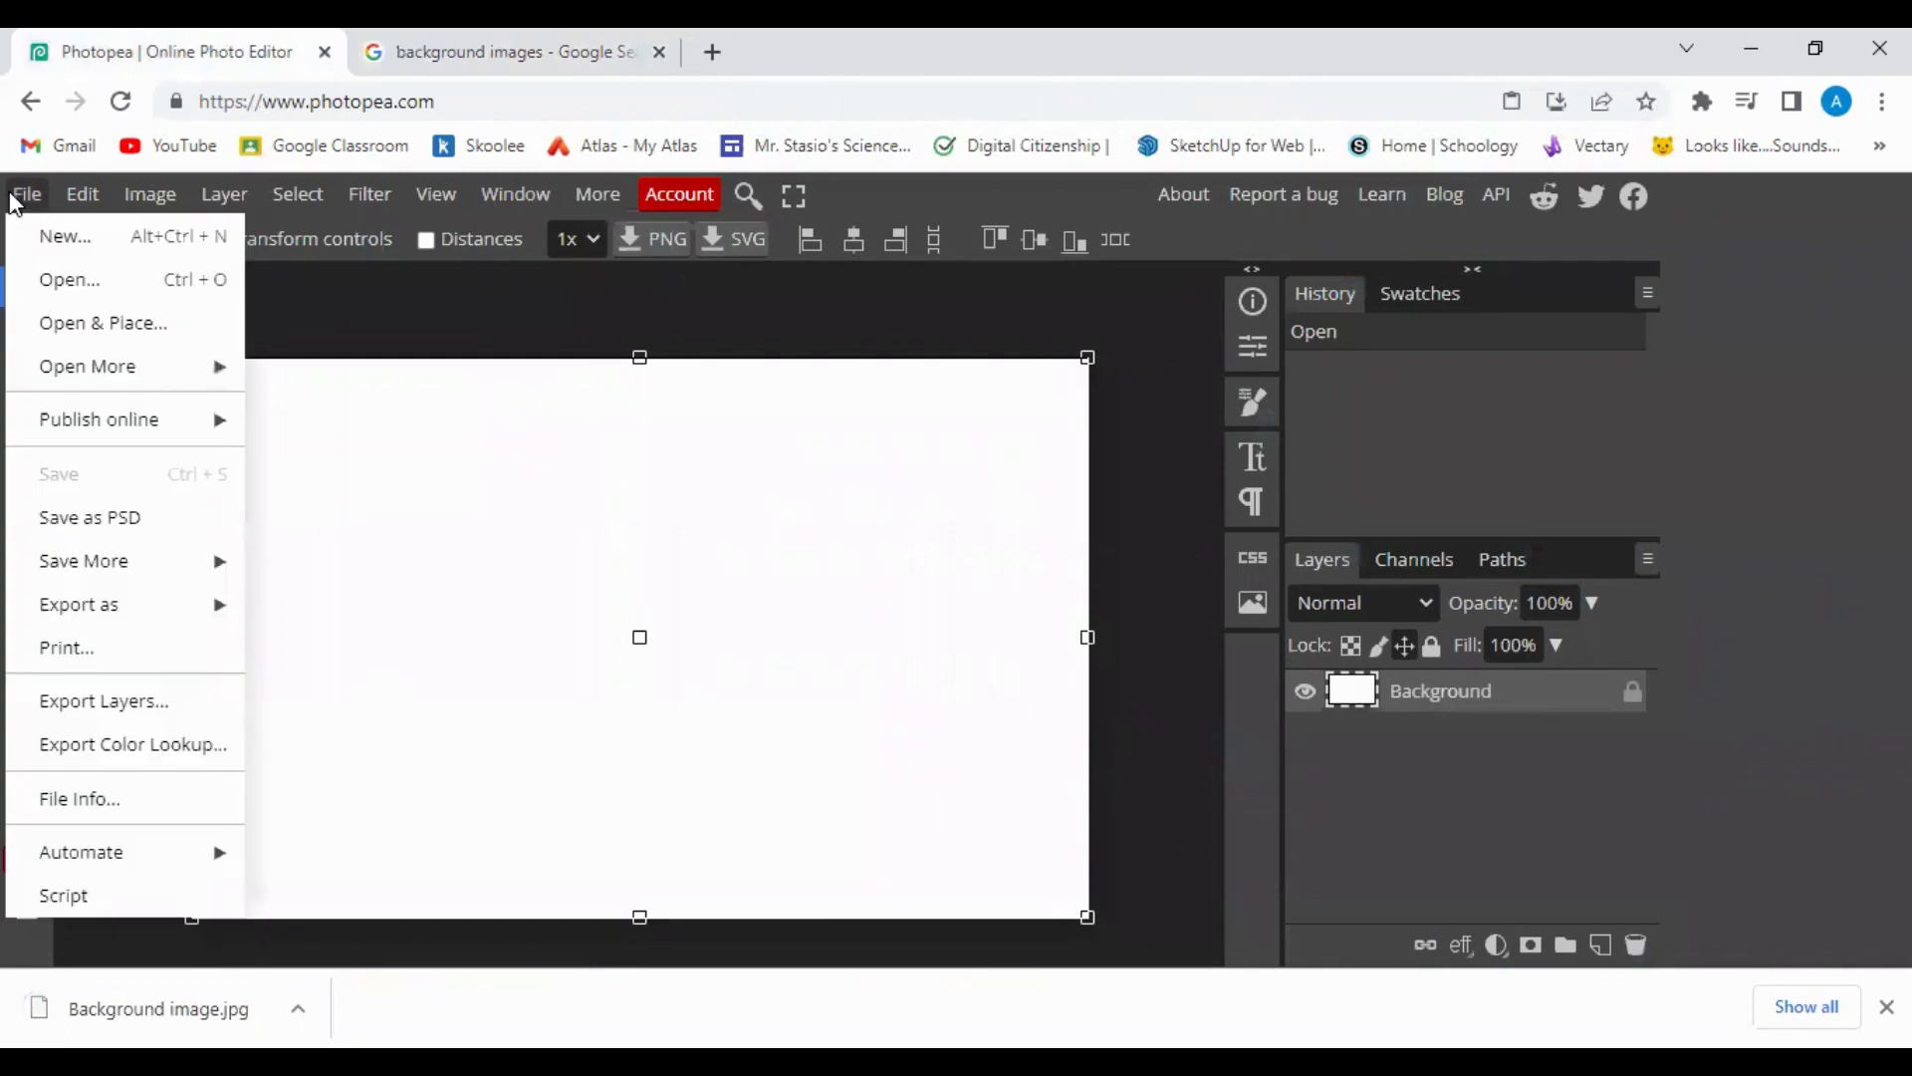
pyautogui.click(213, 283)
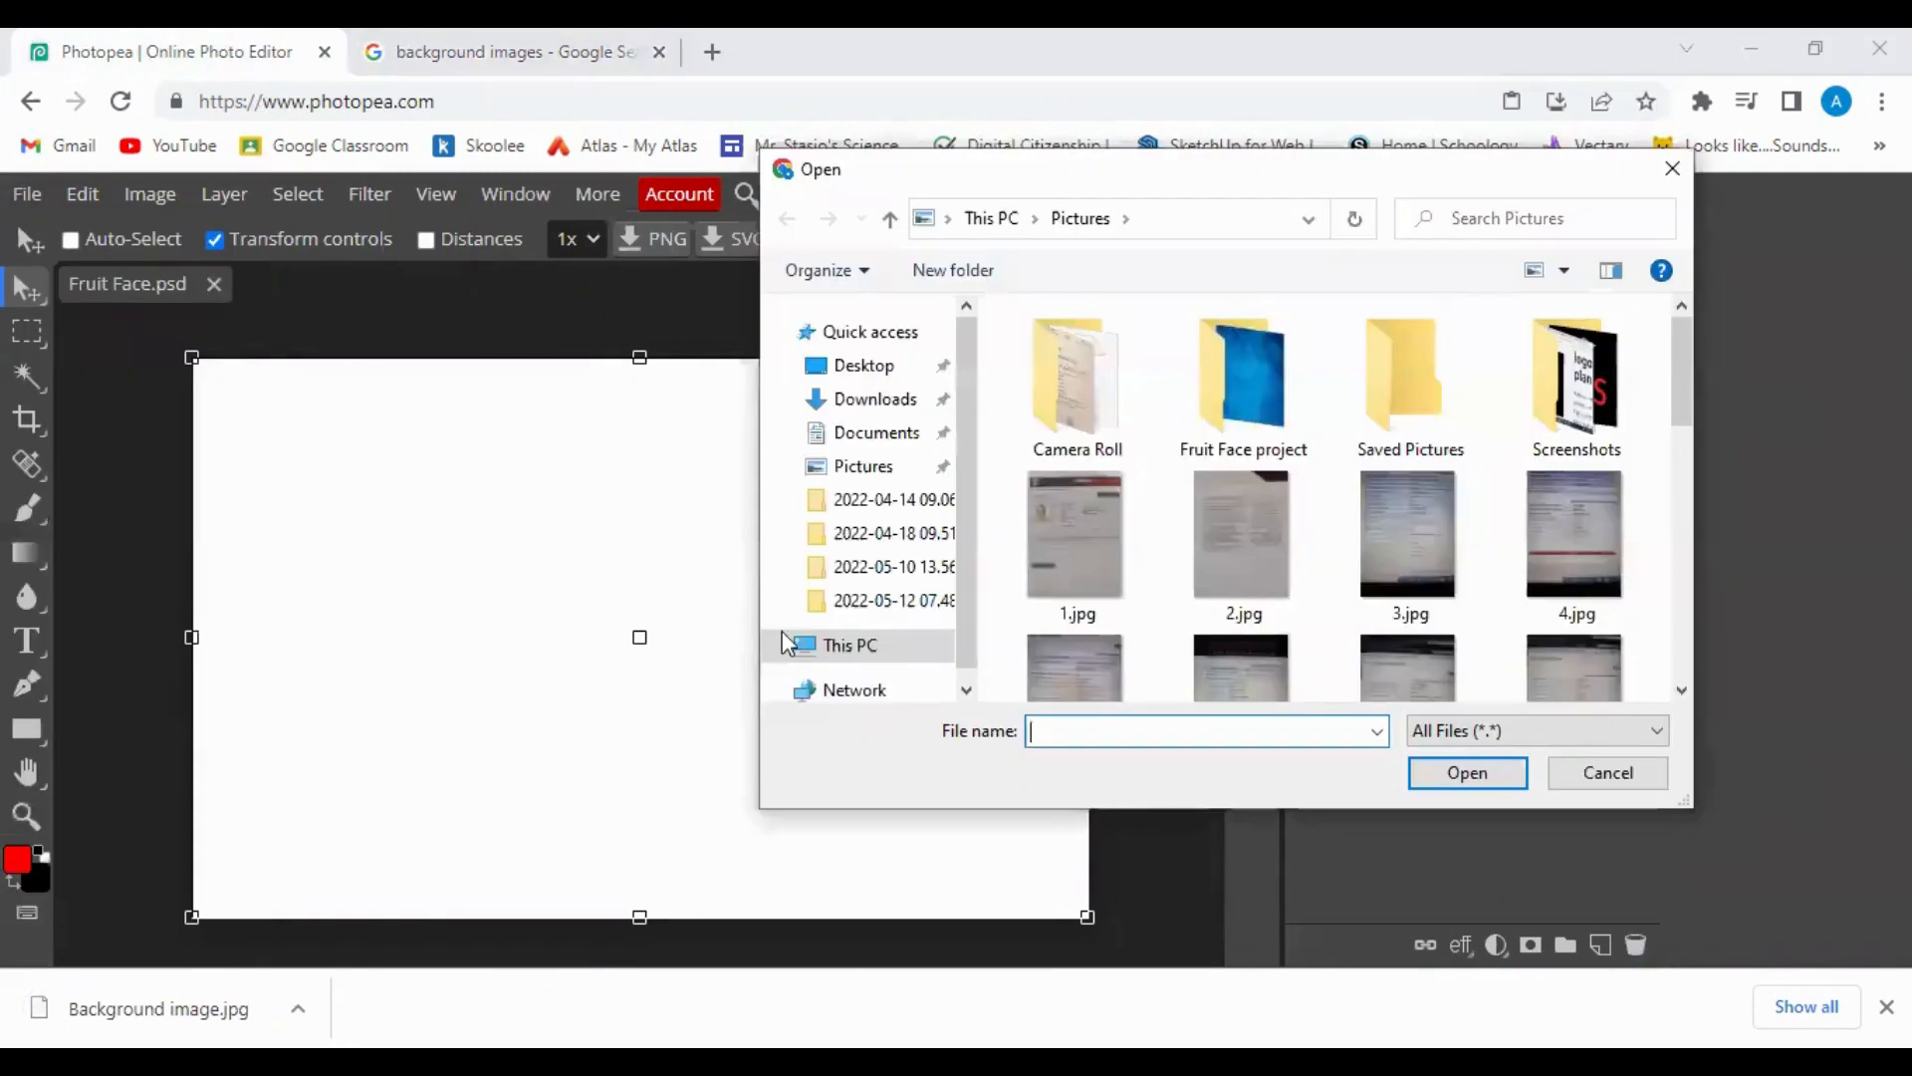
pyautogui.doubleClick(1229, 381)
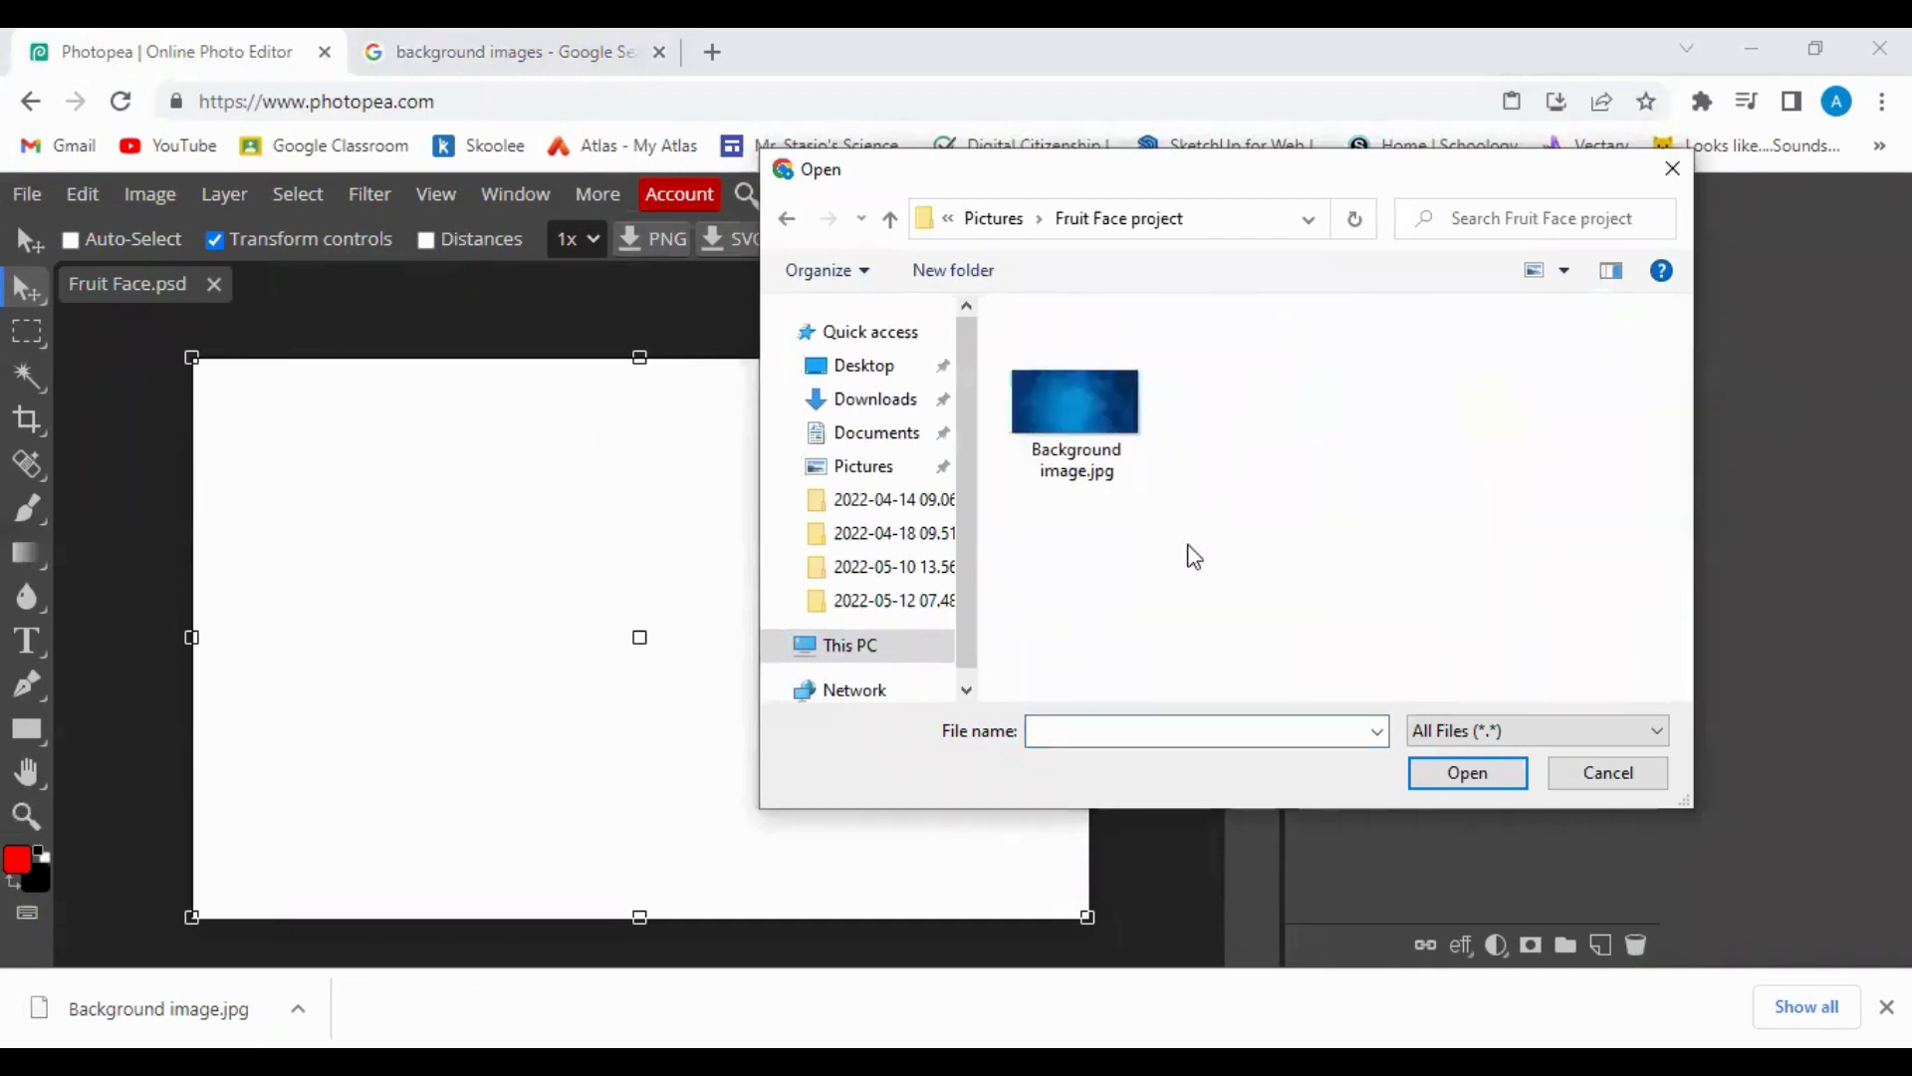
pyautogui.click(1073, 403)
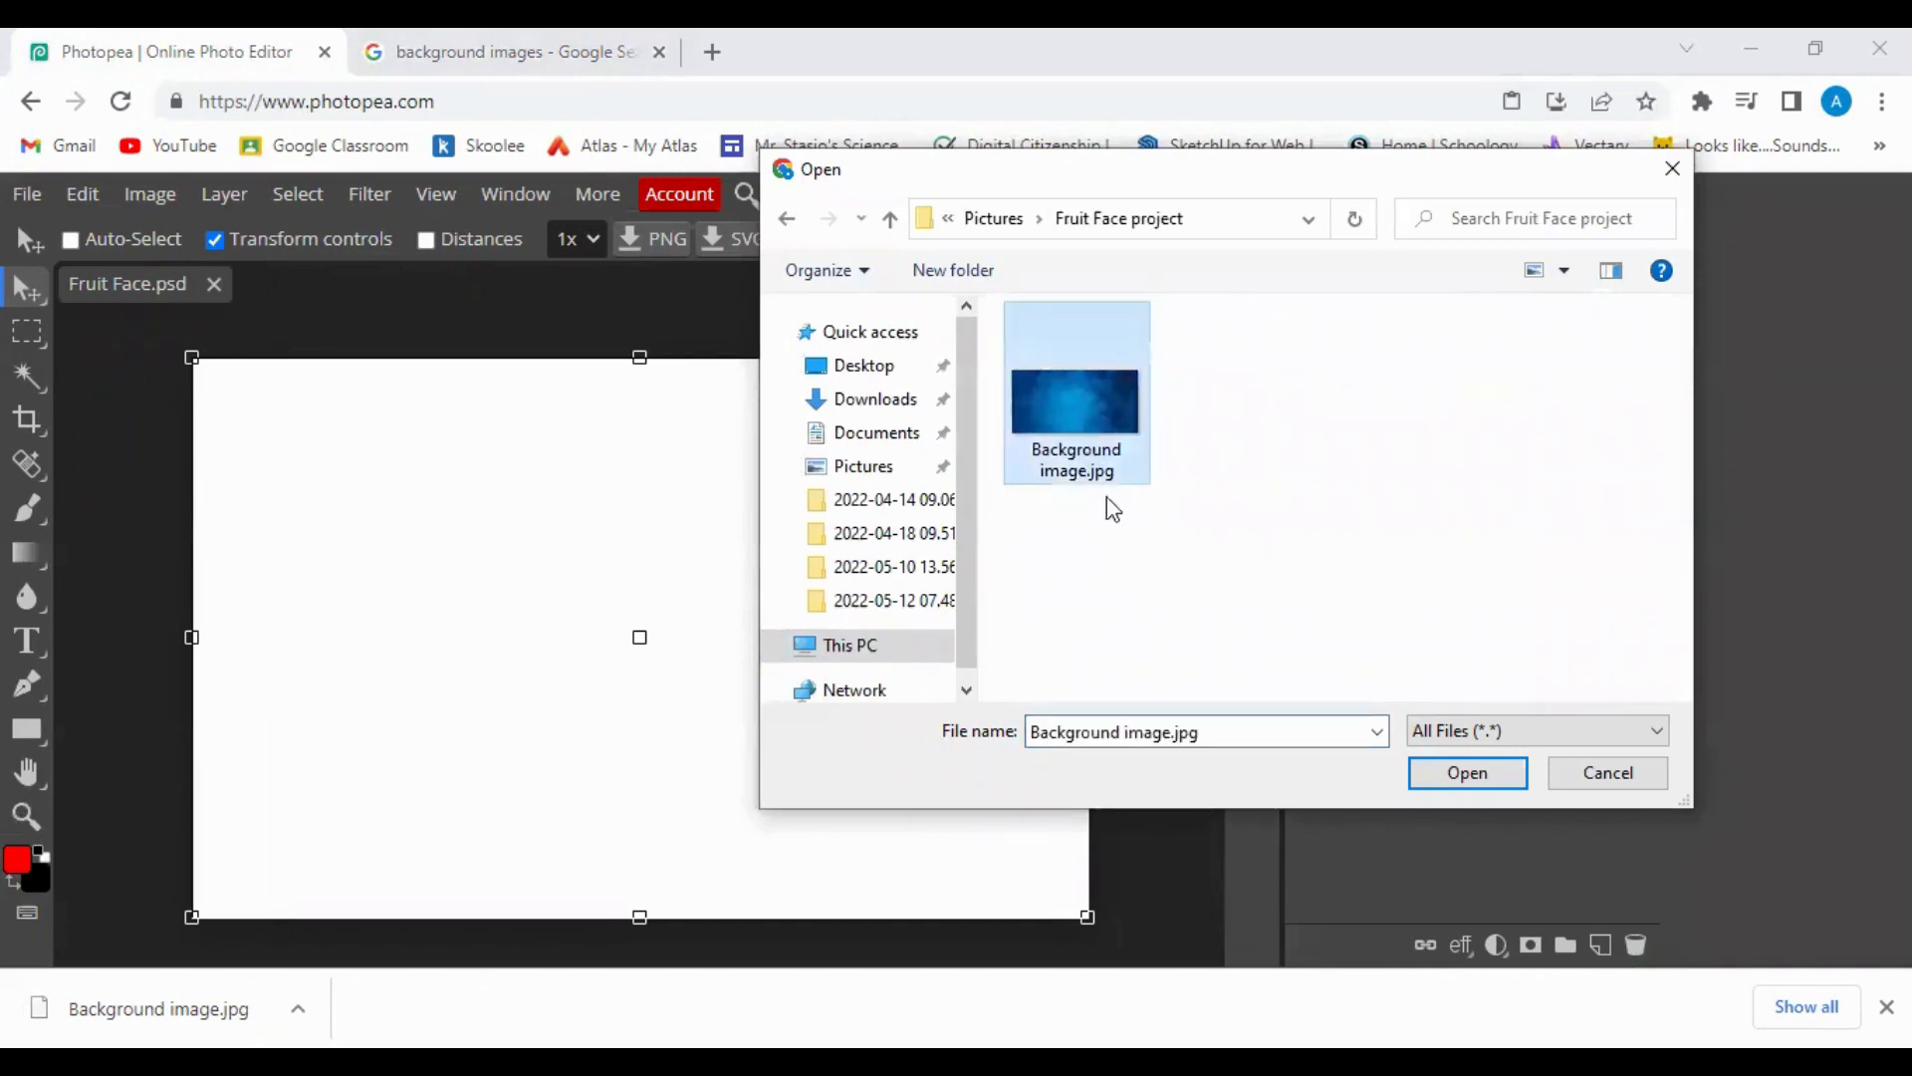
pyautogui.click(1468, 775)
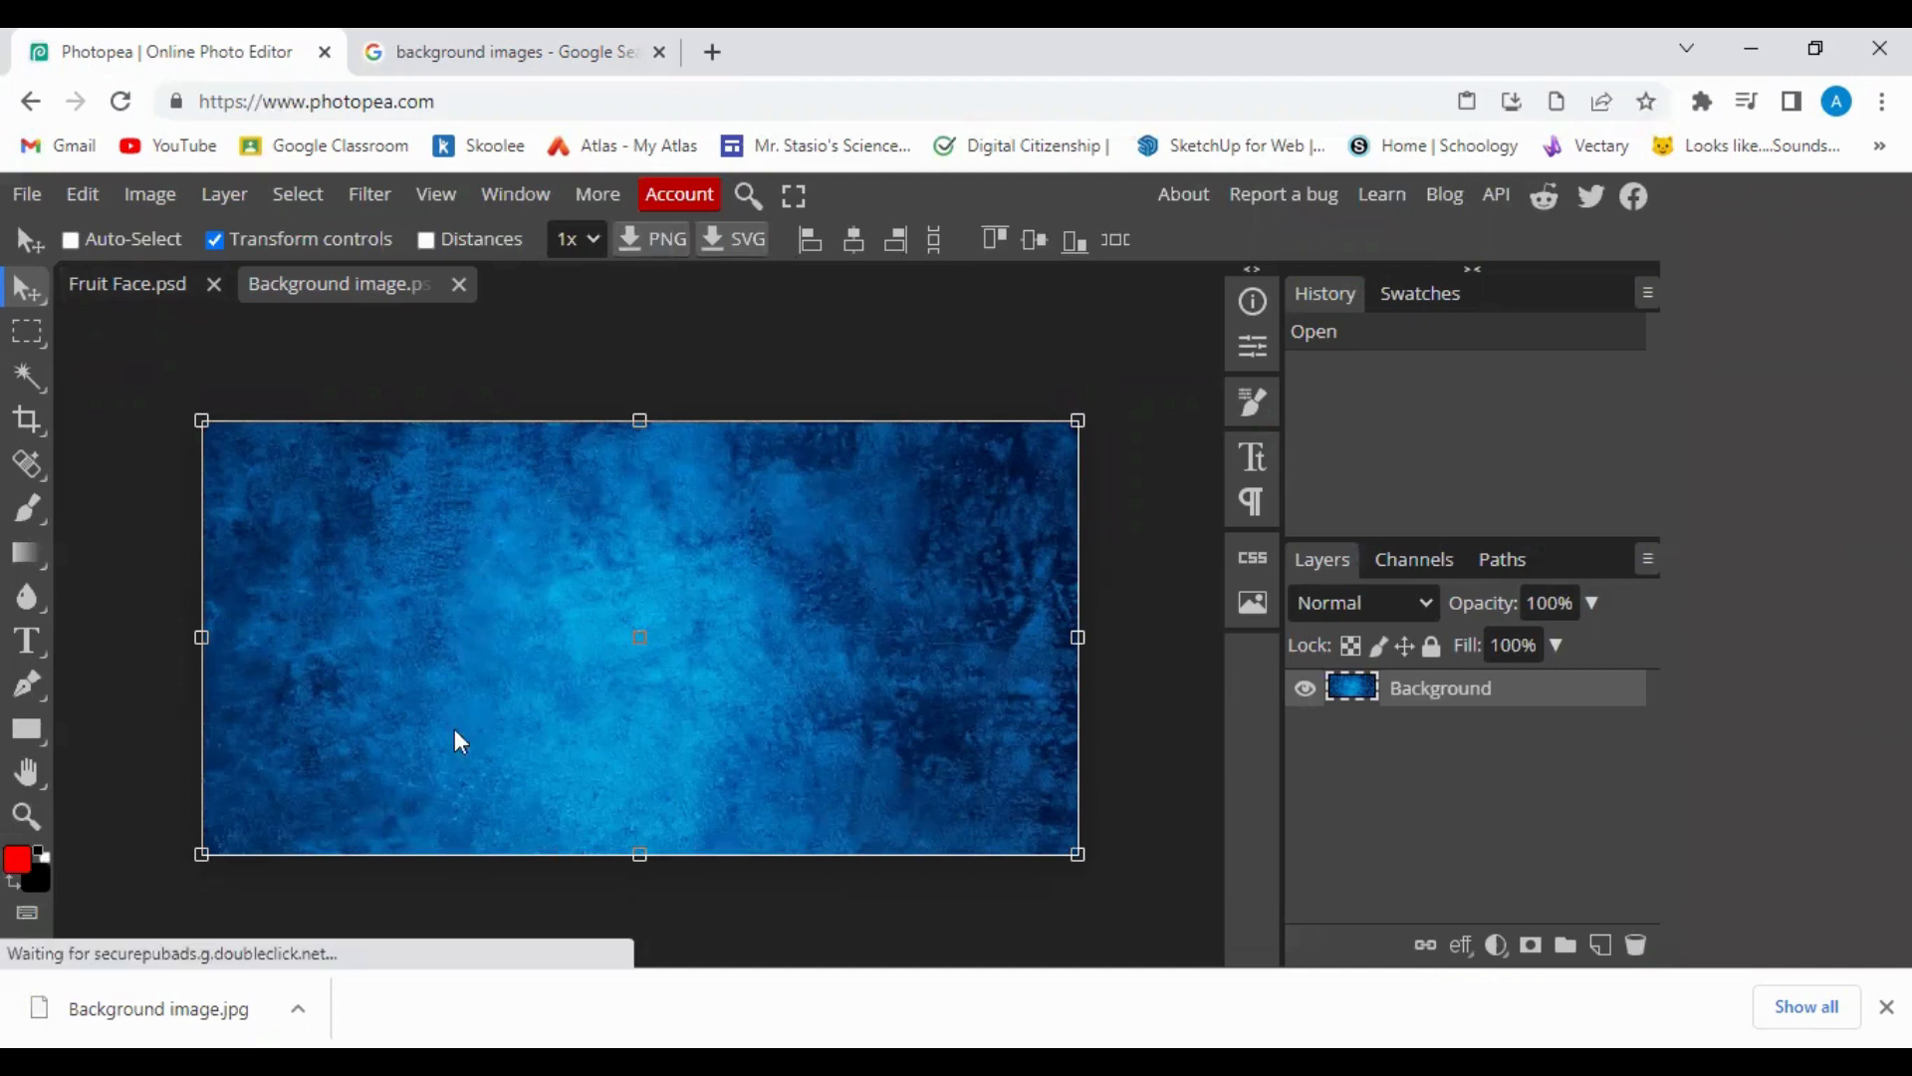
# Select all of Background image and paste it into Fruit Face.psd as Layer 1.
pyautogui.click(87, 285)
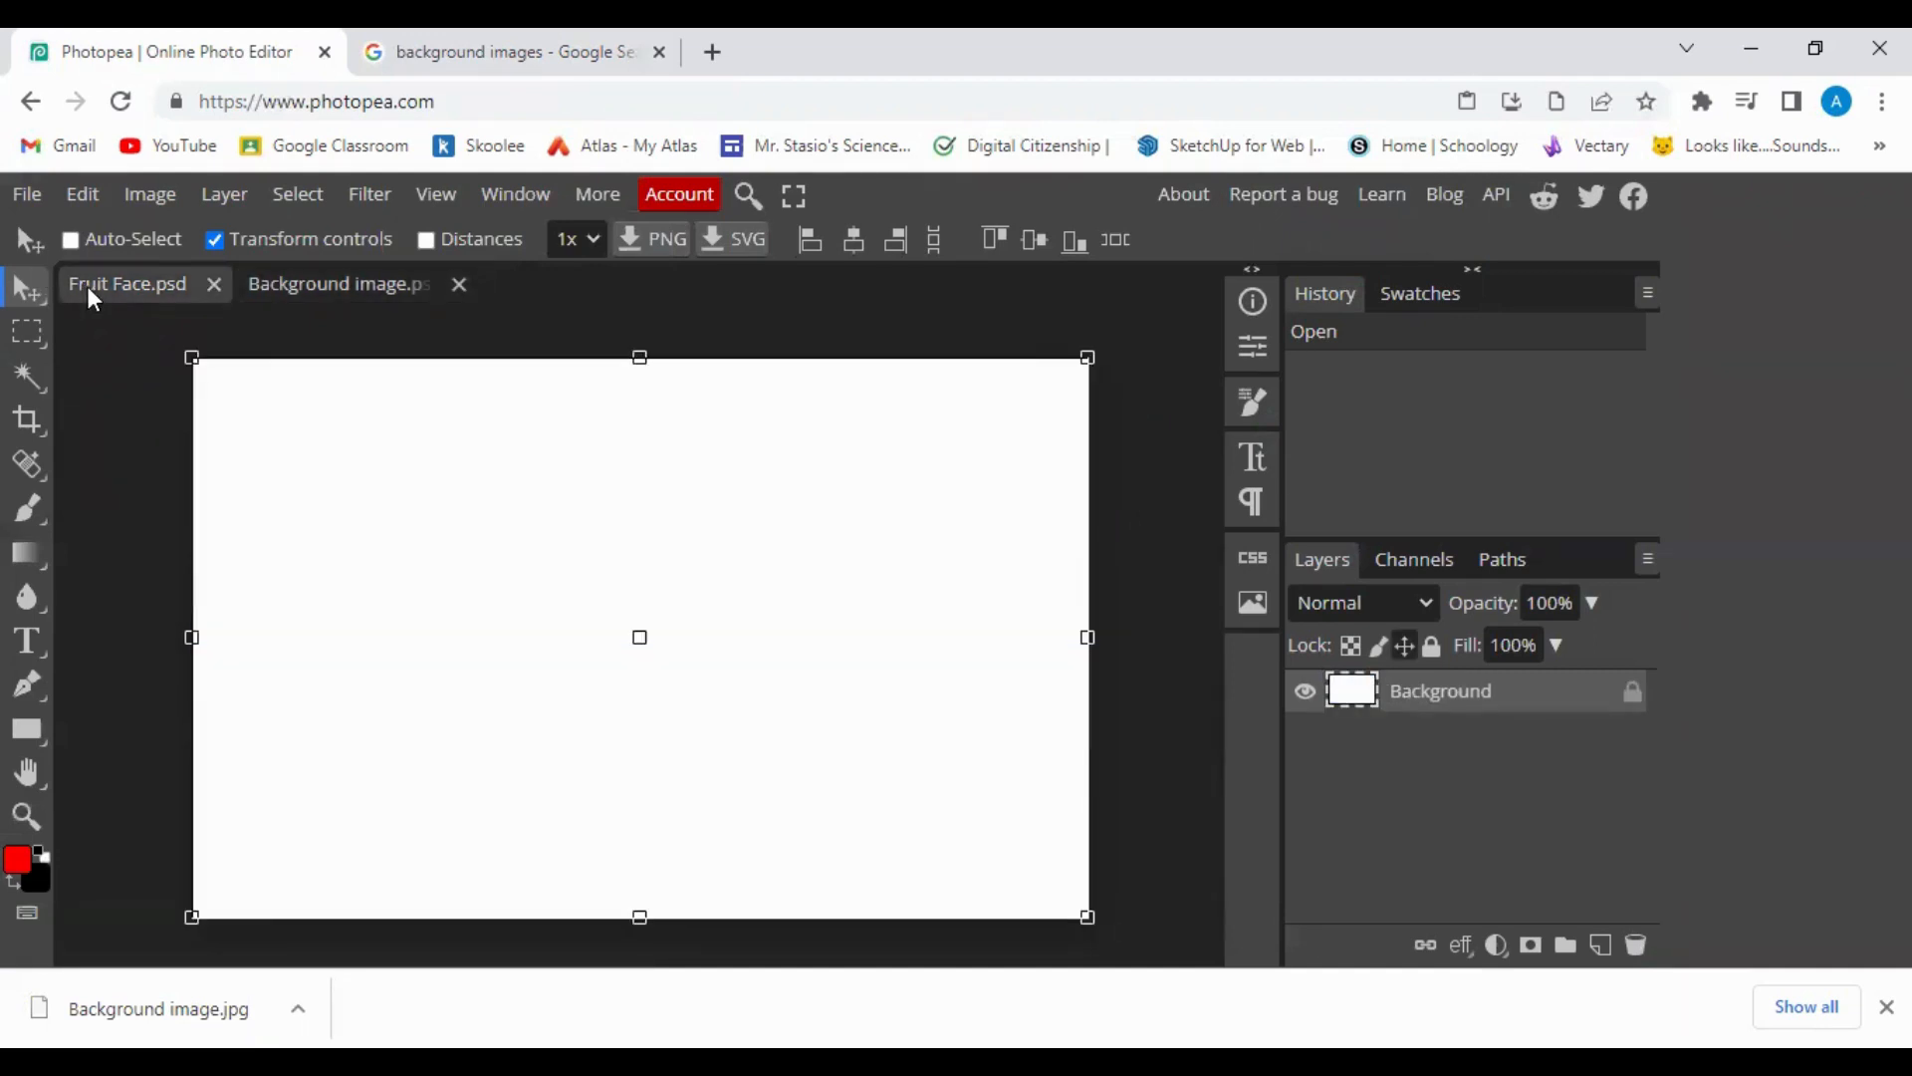
pyautogui.click(299, 284)
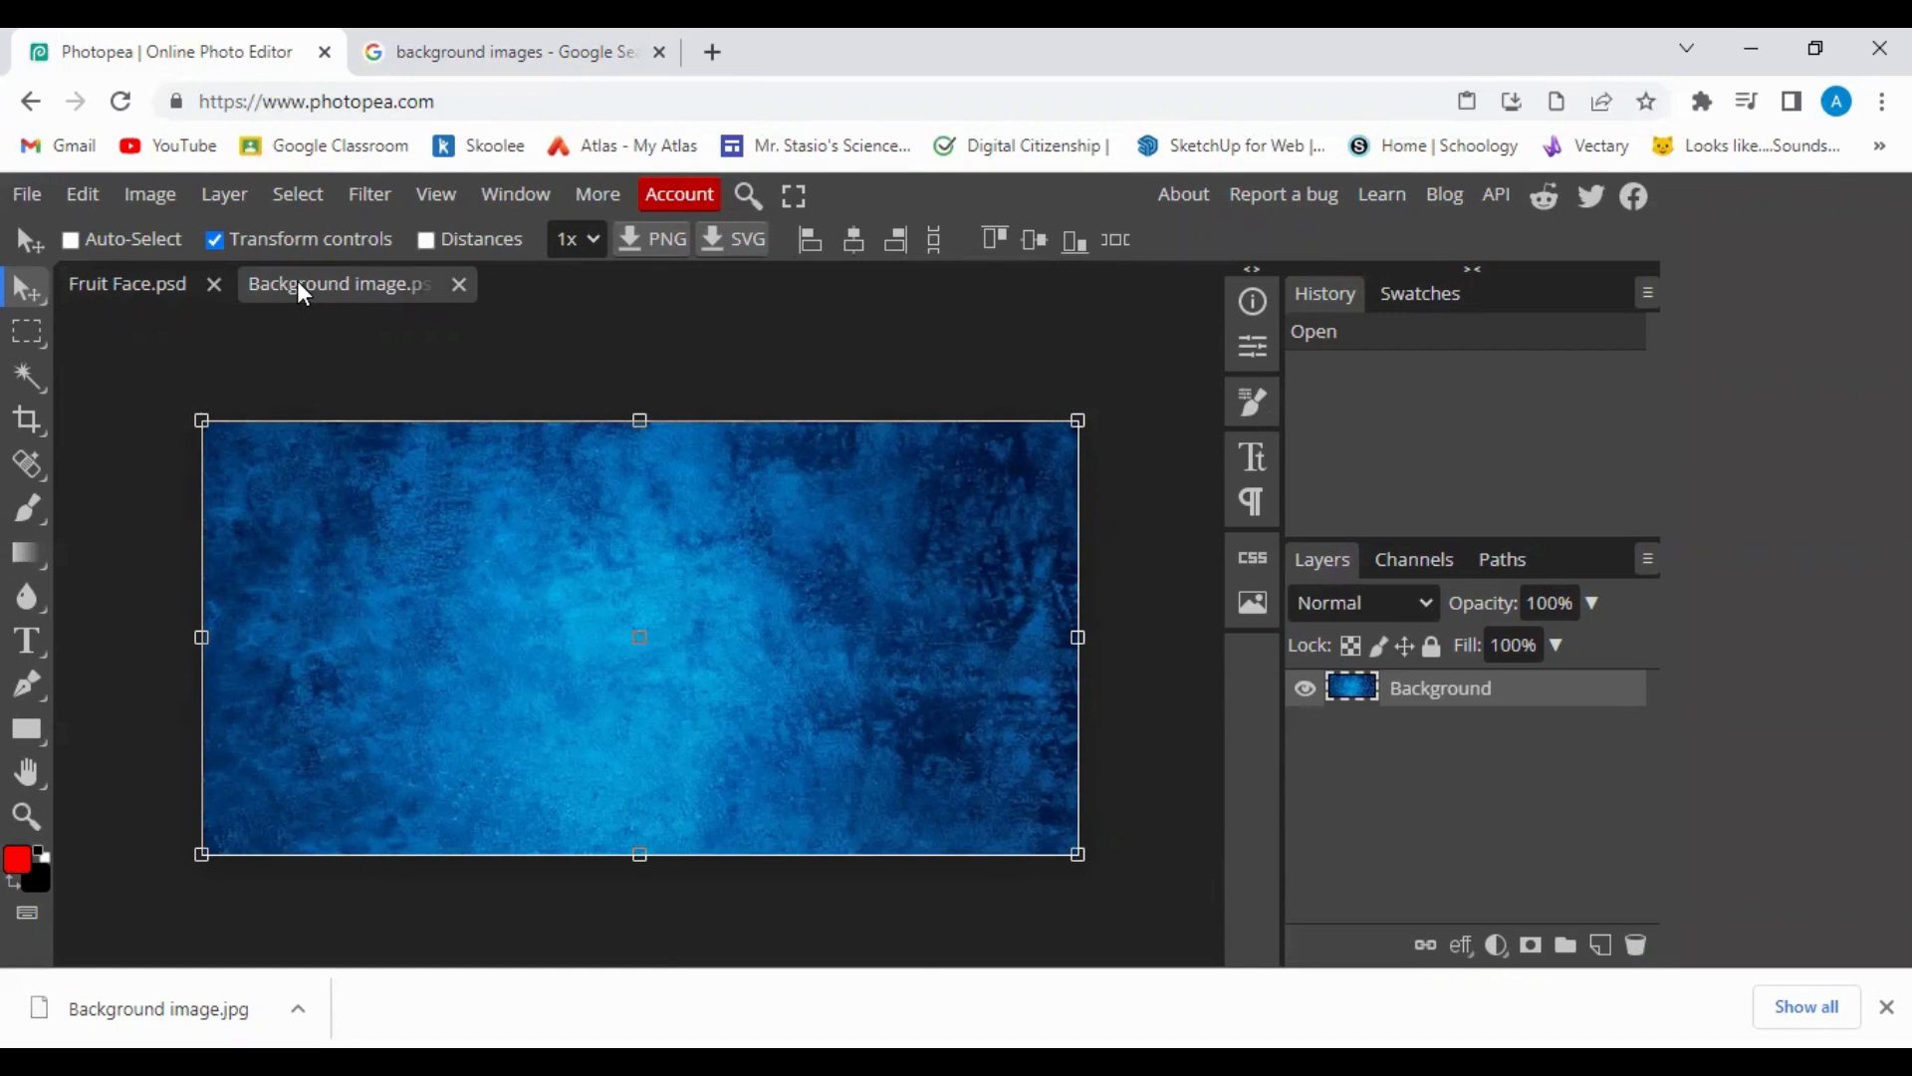
pyautogui.hotkey('ctrl', 'a')
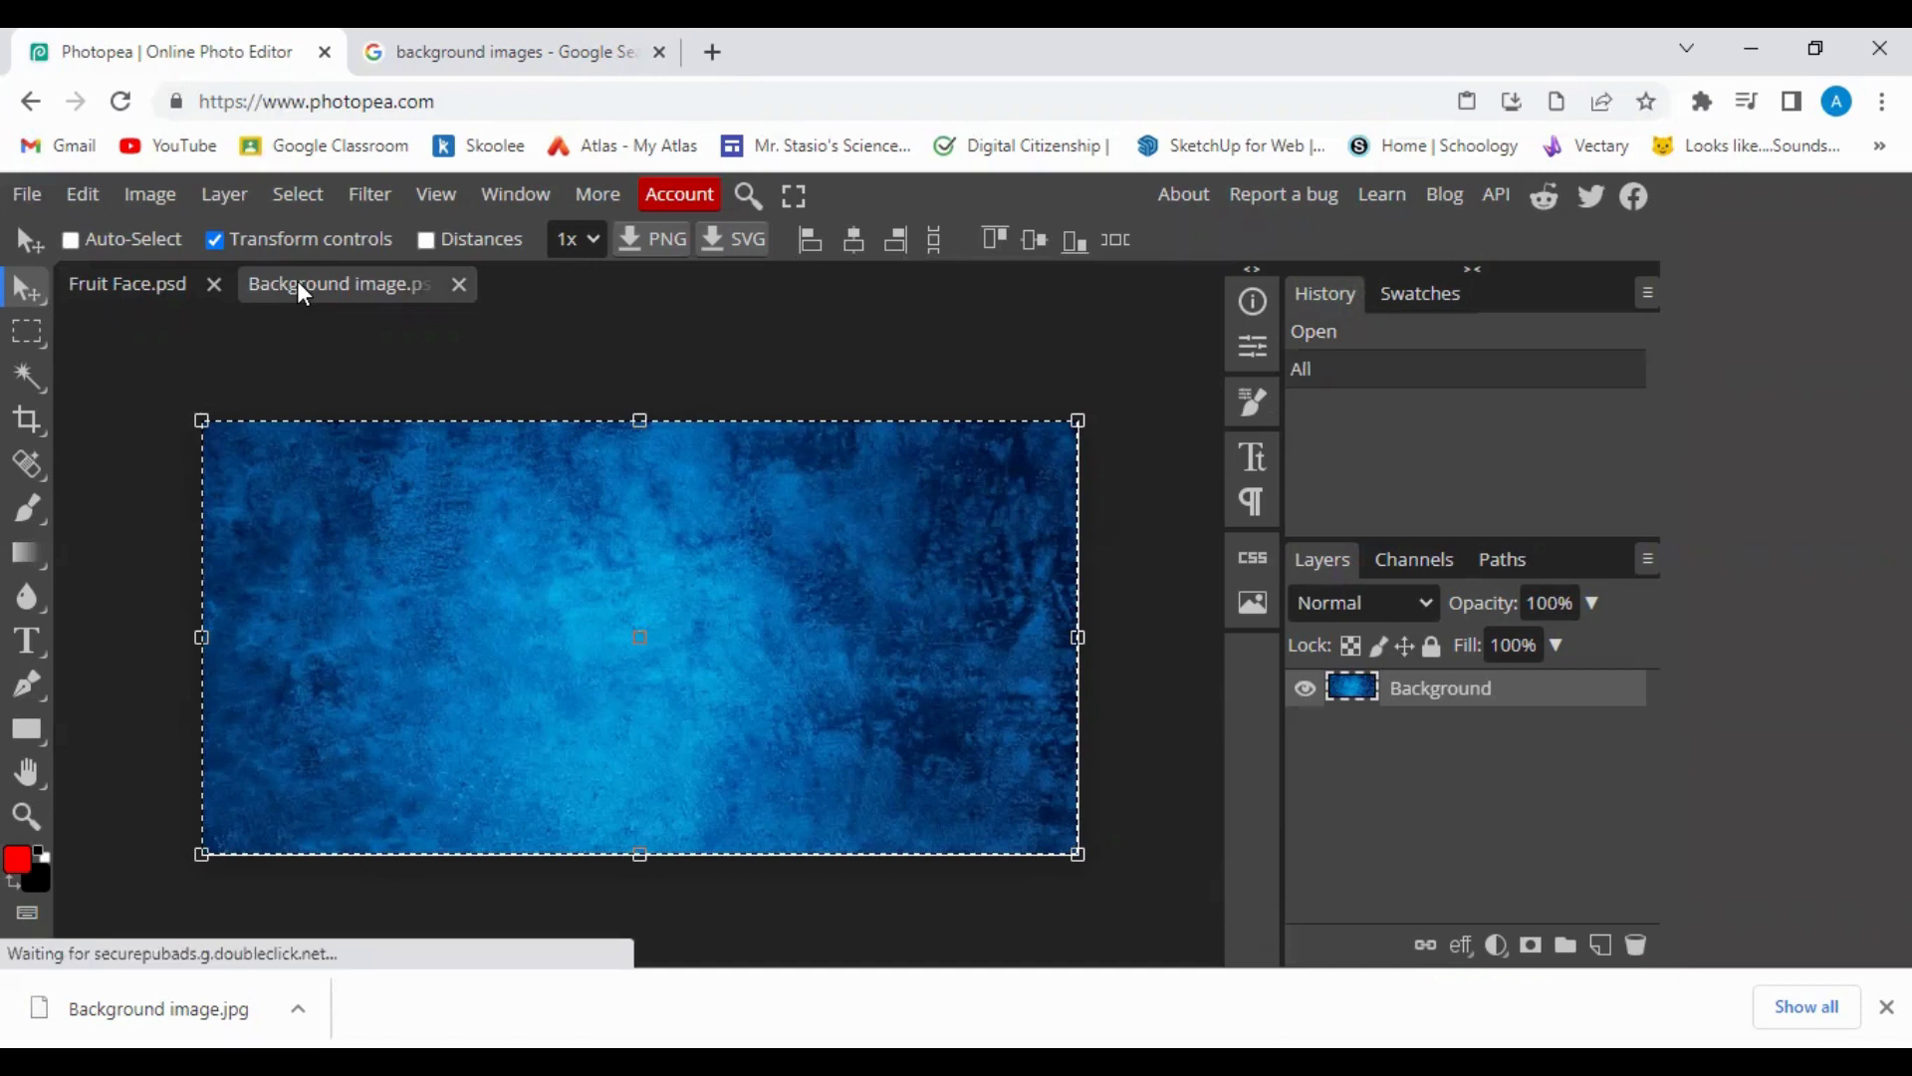
pyautogui.click(139, 283)
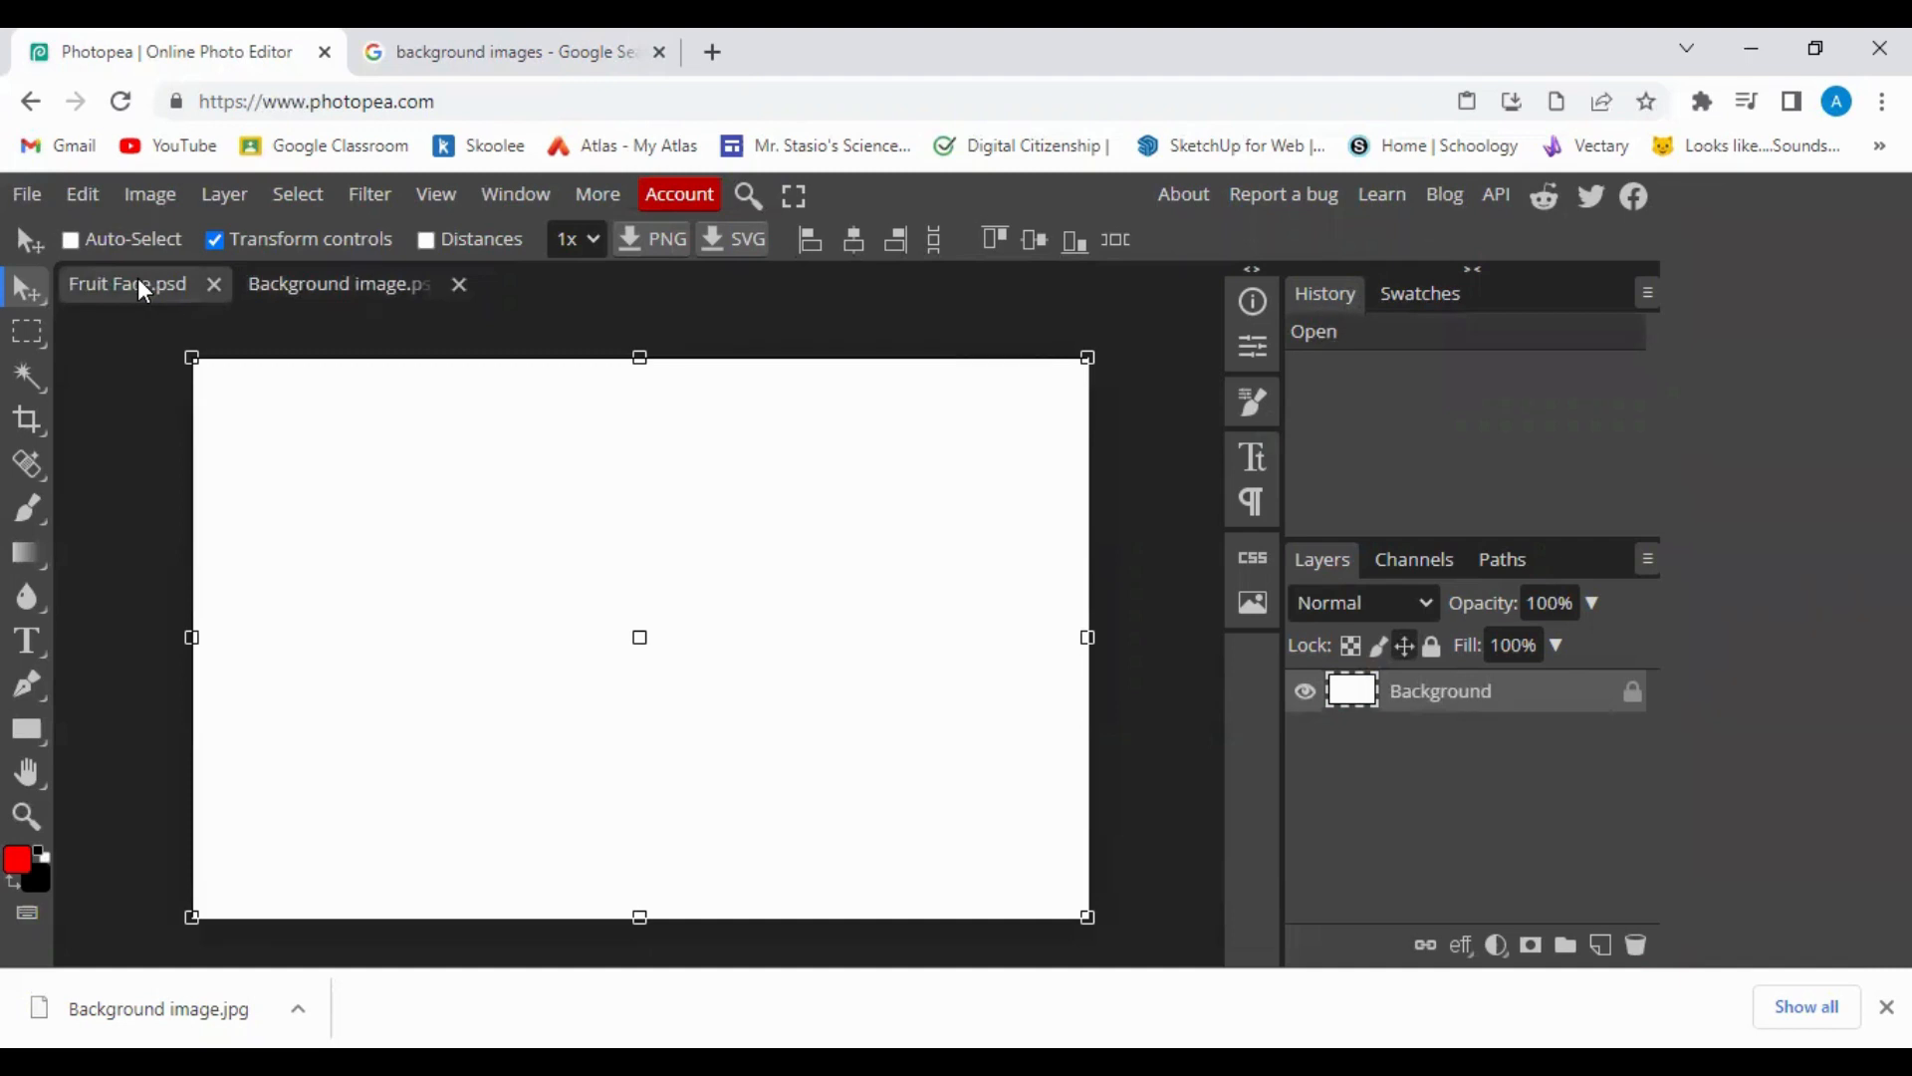
pyautogui.press('ctrl')
pyautogui.hotkey('ctrl', 'v')
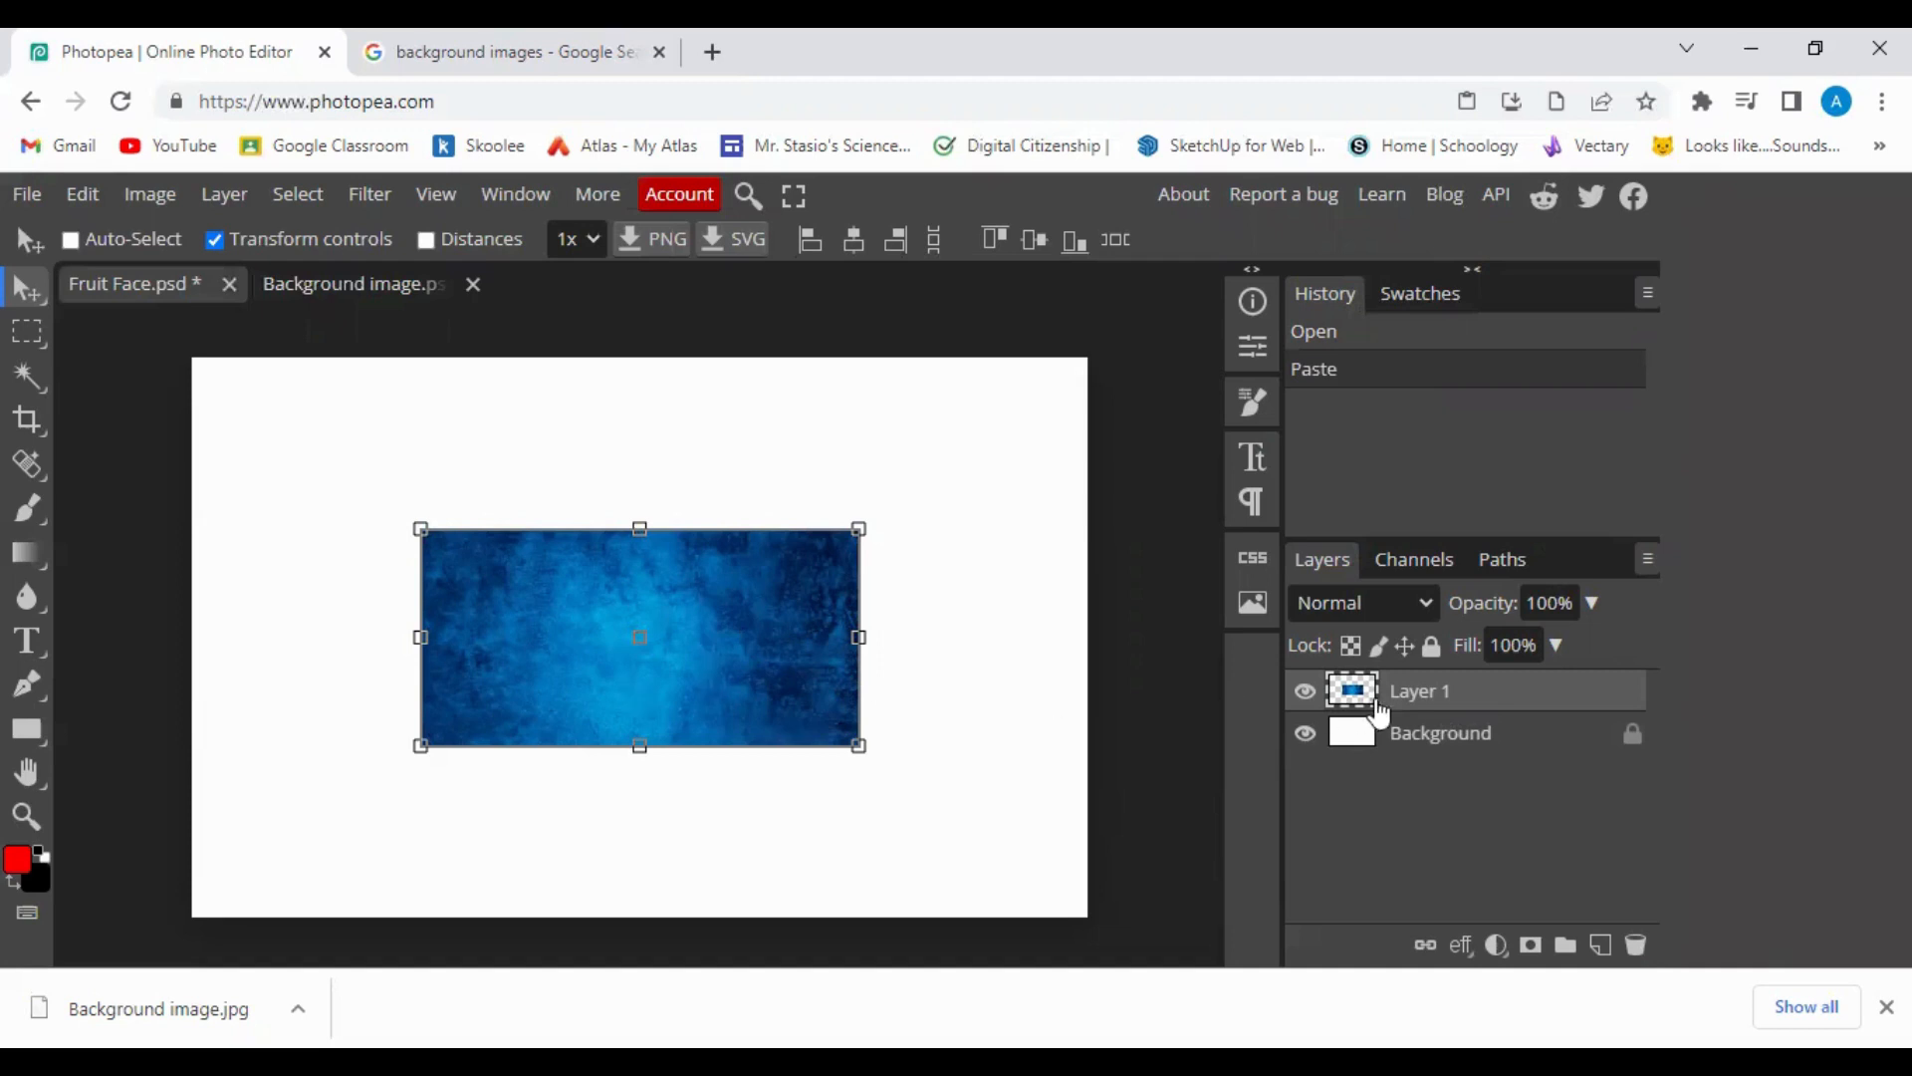
# Rename Layer 1 to 'Background 2' in the Layers panel.
pyautogui.doubleClick(1451, 697)
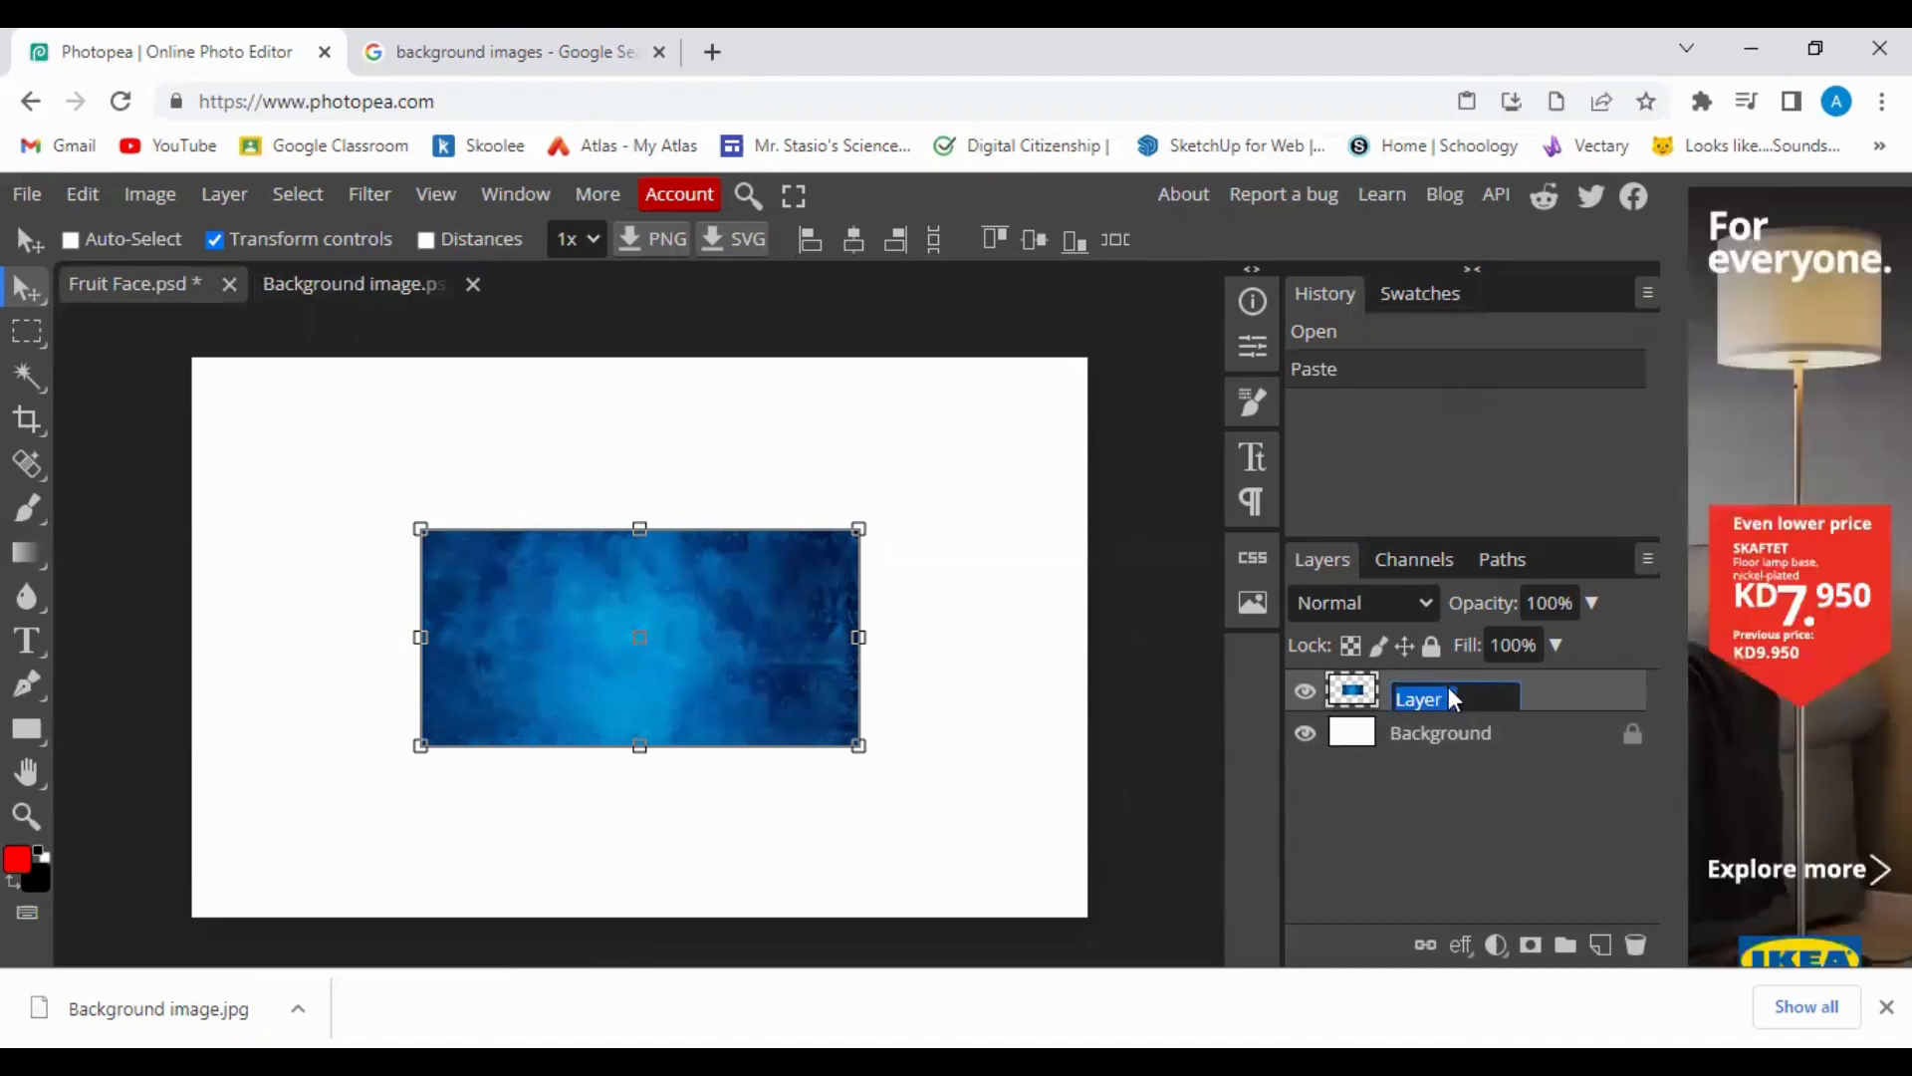
pyautogui.write('Background 2')
pyautogui.click(1380, 822)
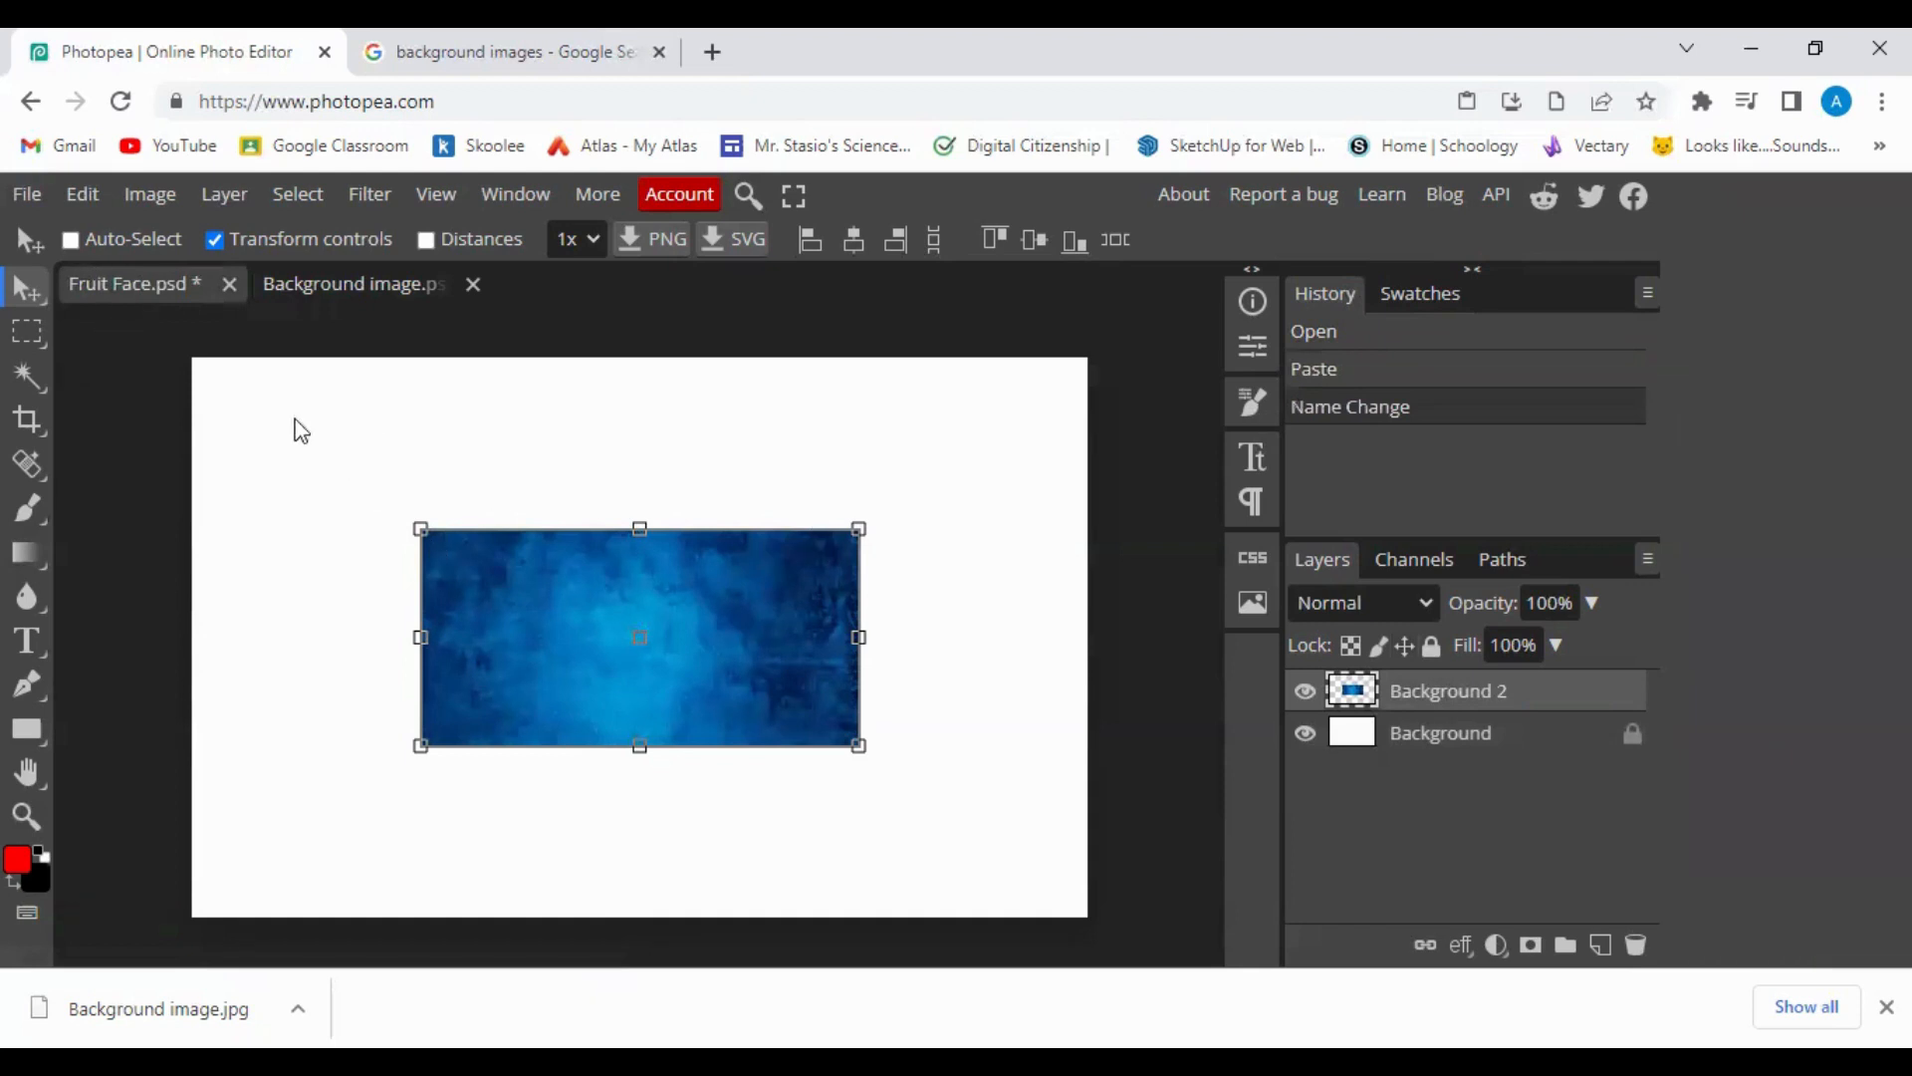
# Free-transform Background 2, dragging its corners and edges past the canvas, and commit.
pyautogui.click(86, 196)
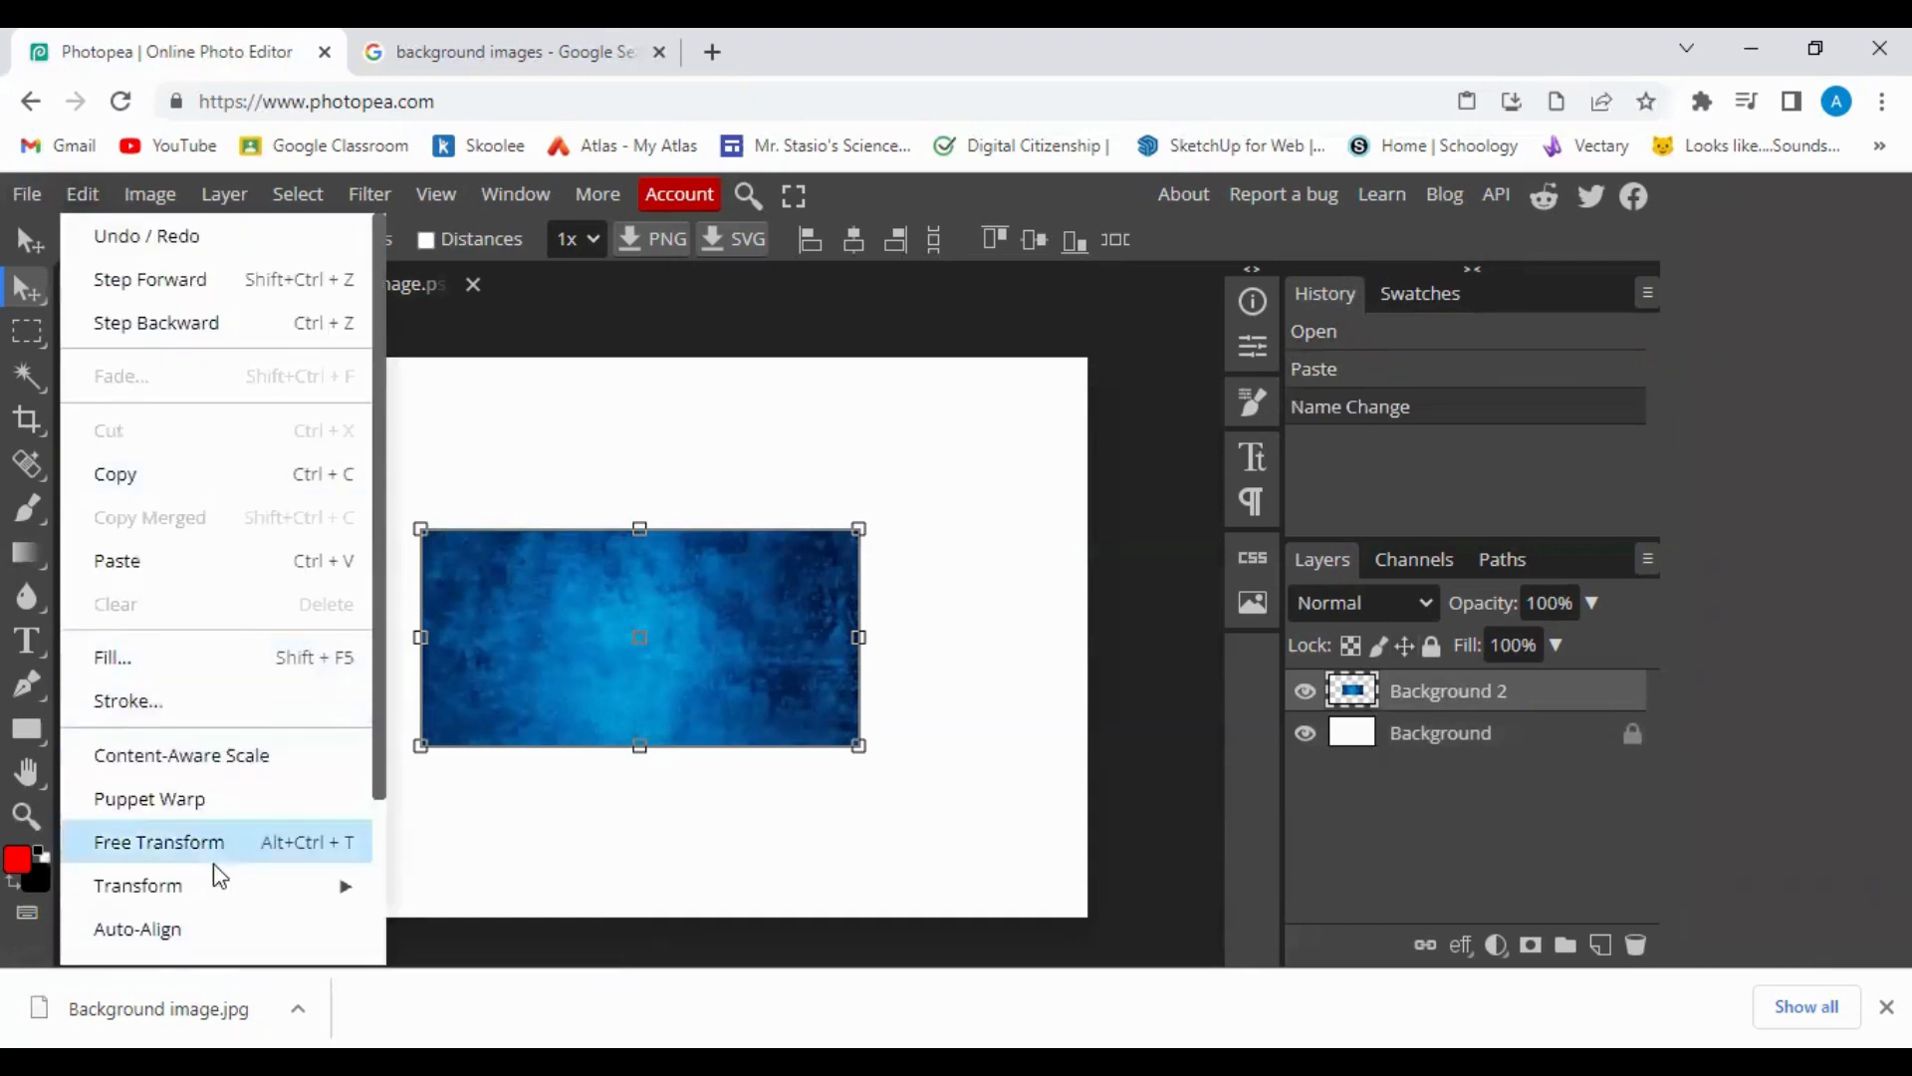
pyautogui.moveTo(225, 895)
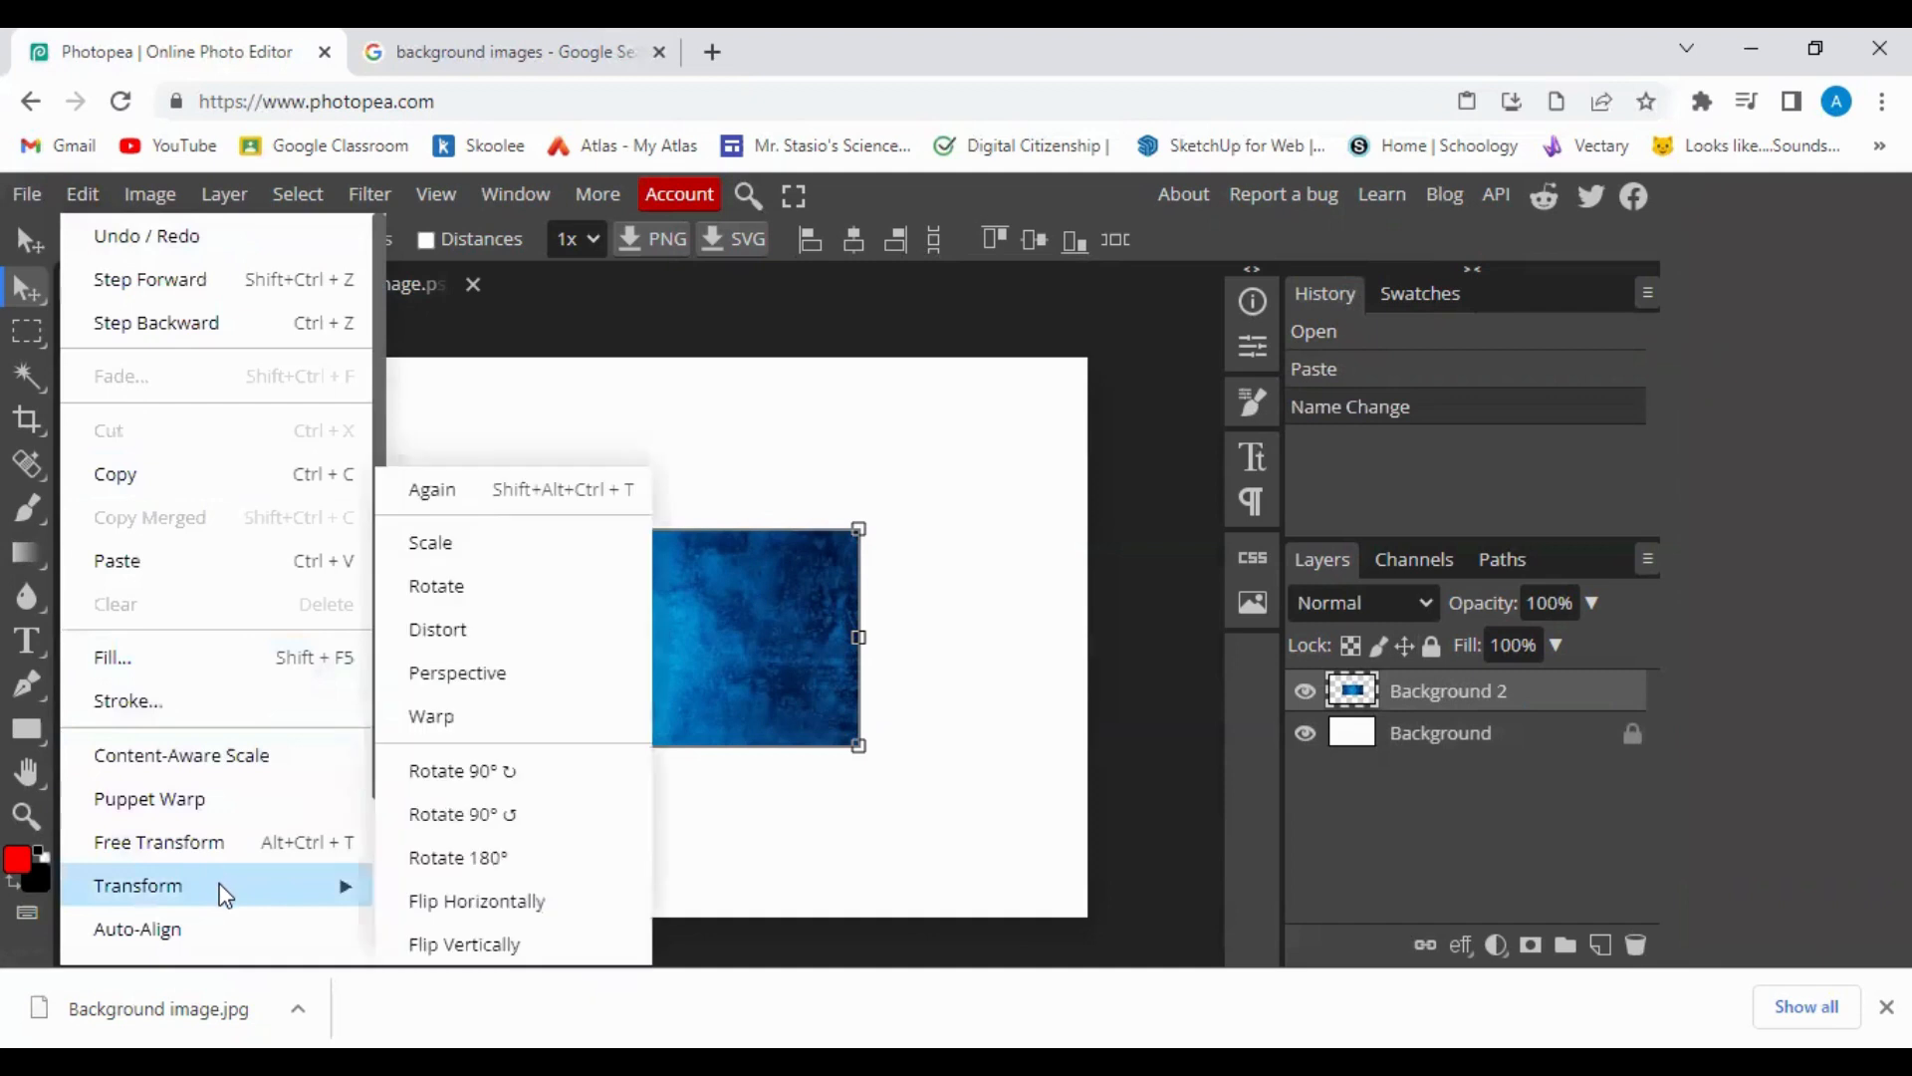
pyautogui.click(528, 558)
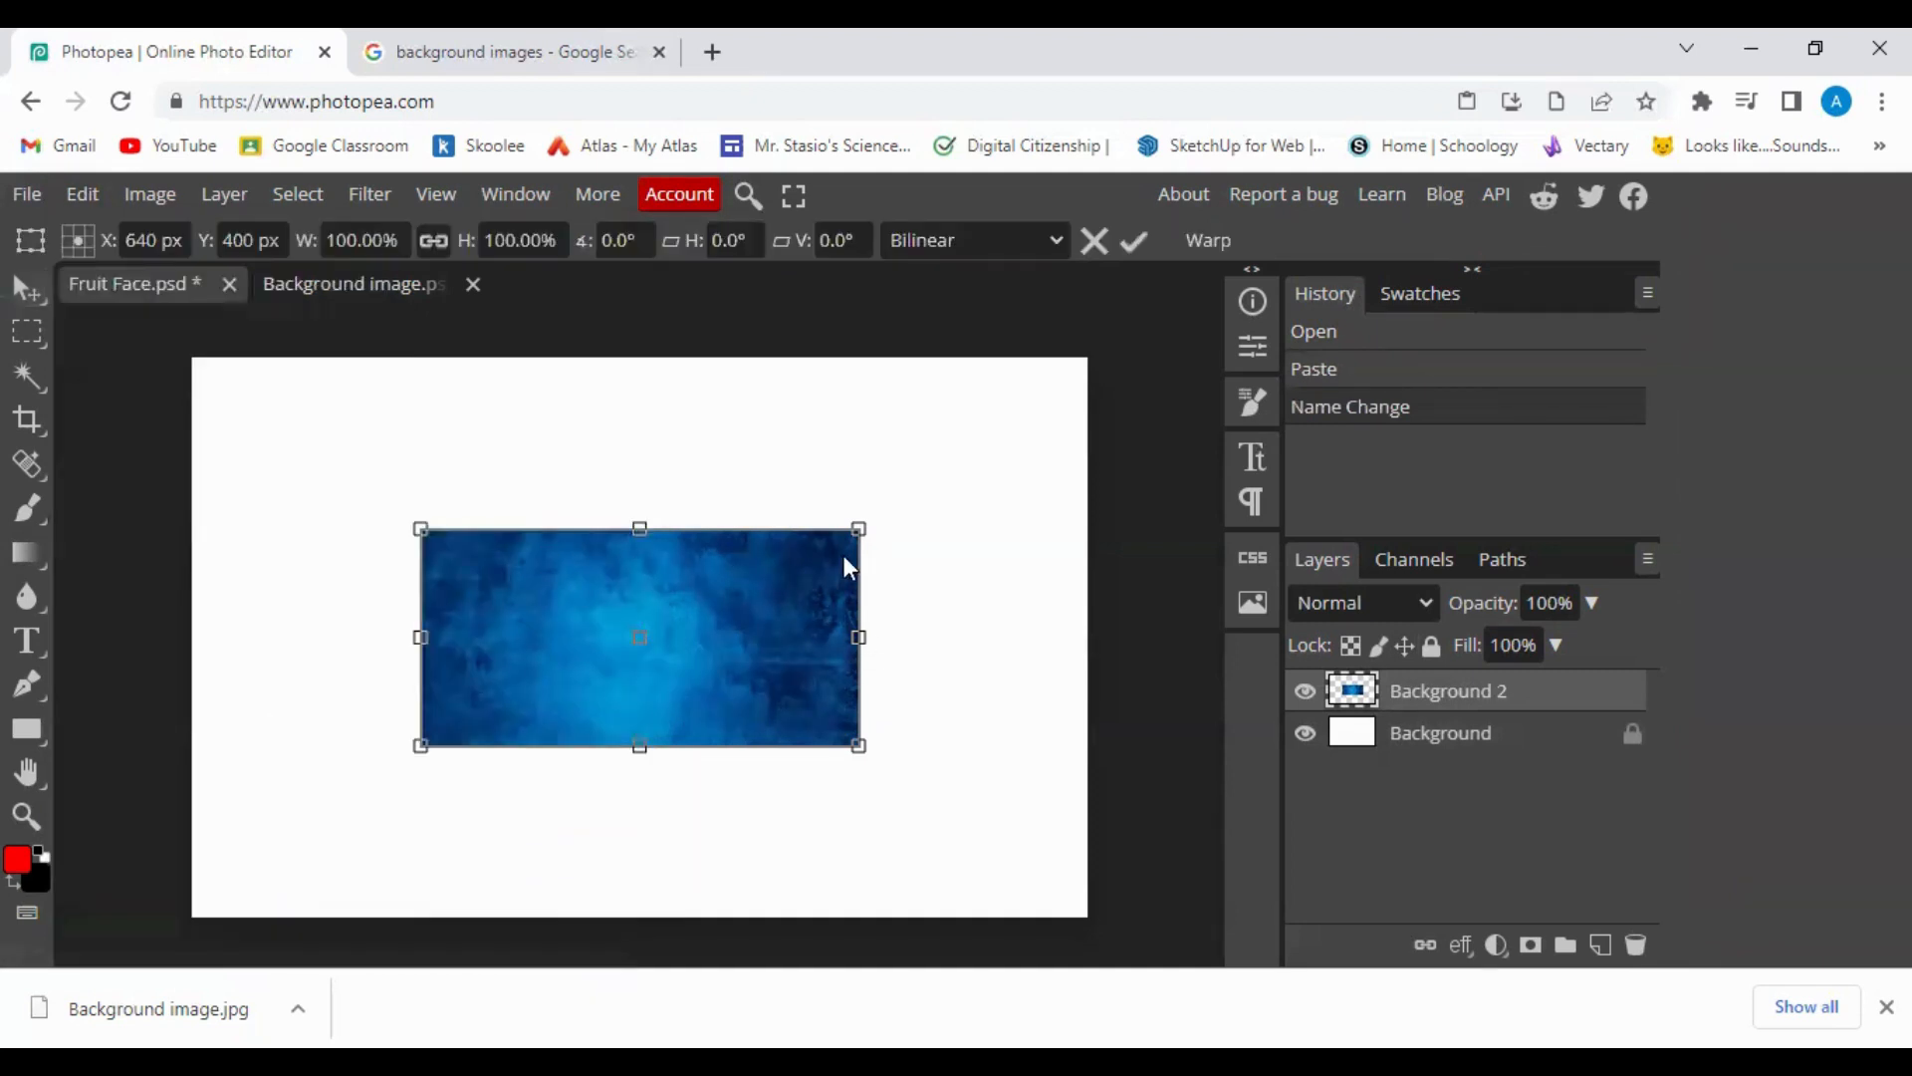
pyautogui.moveTo(859, 528); pyautogui.dragTo(1081, 341)
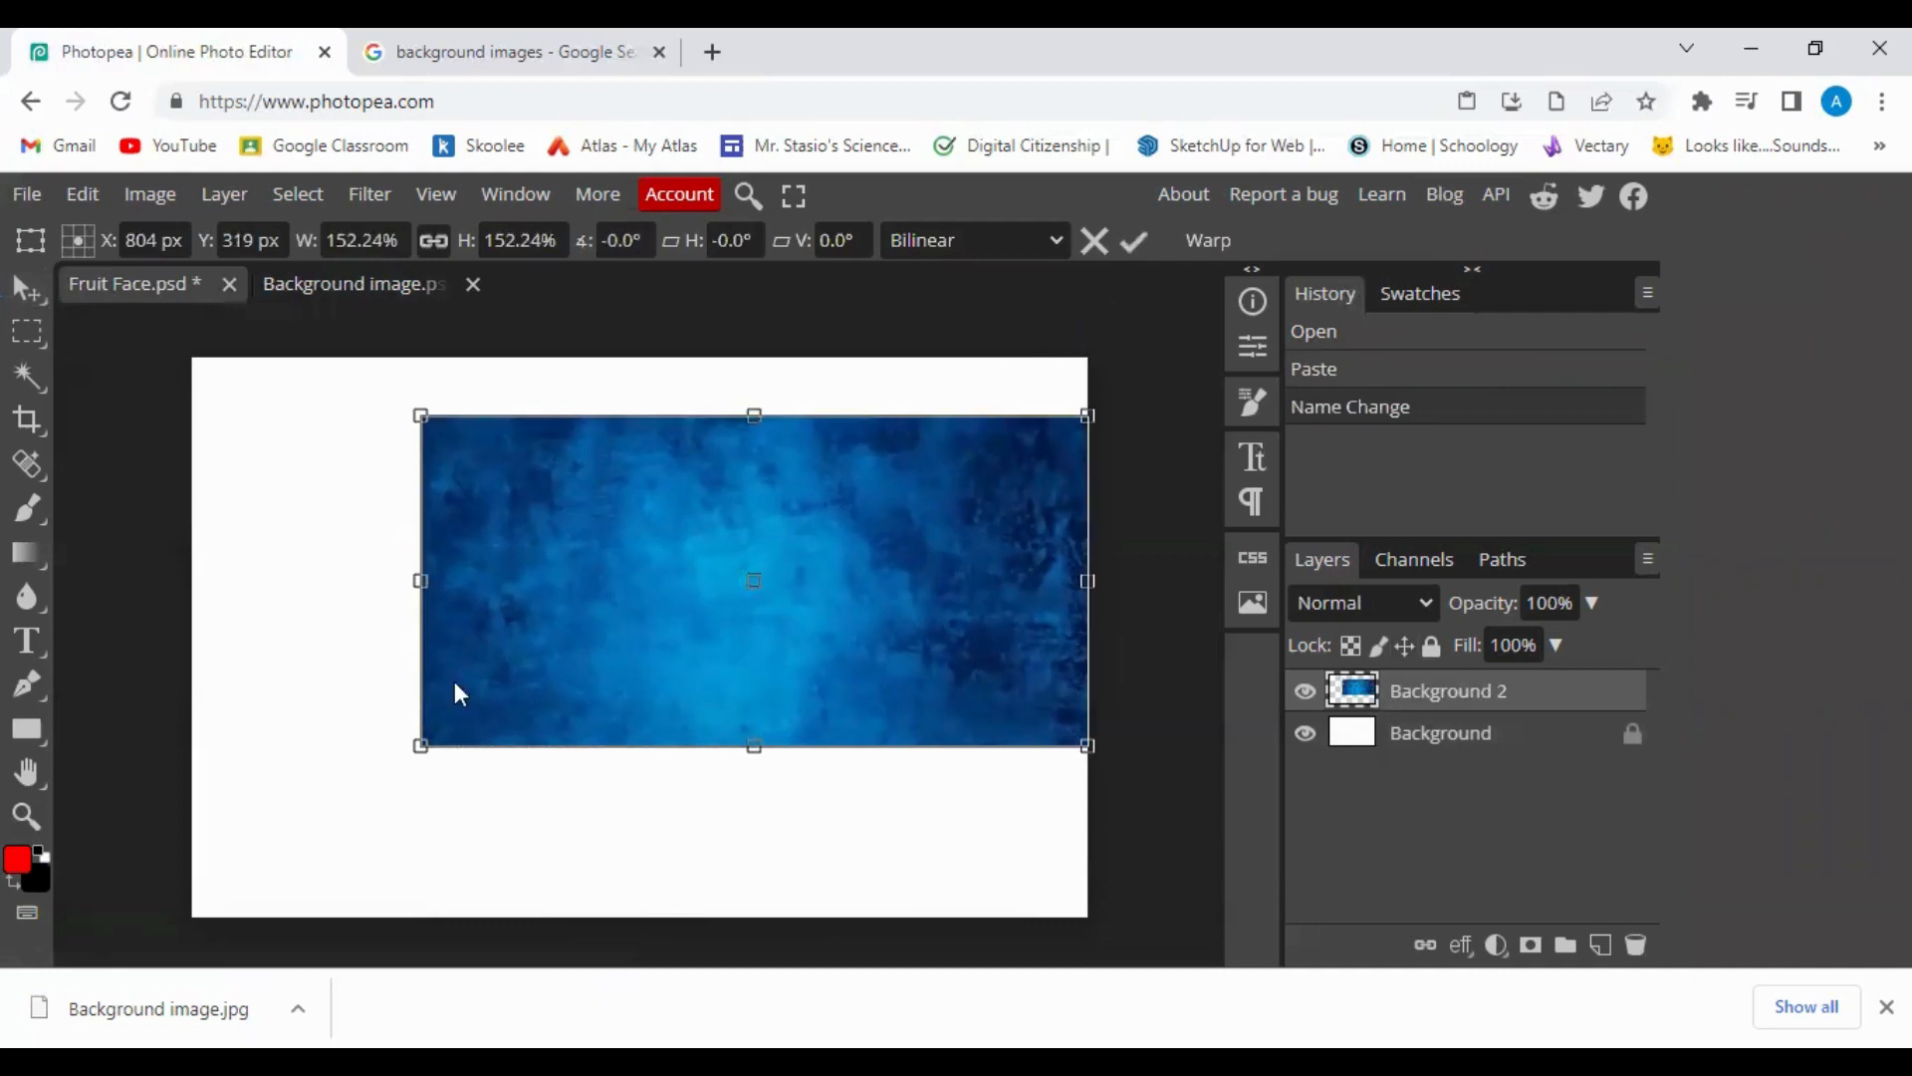
pyautogui.moveTo(421, 746); pyautogui.dragTo(192, 858)
pyautogui.moveTo(641, 414); pyautogui.dragTo(641, 352)
pyautogui.moveTo(632, 859); pyautogui.dragTo(636, 925)
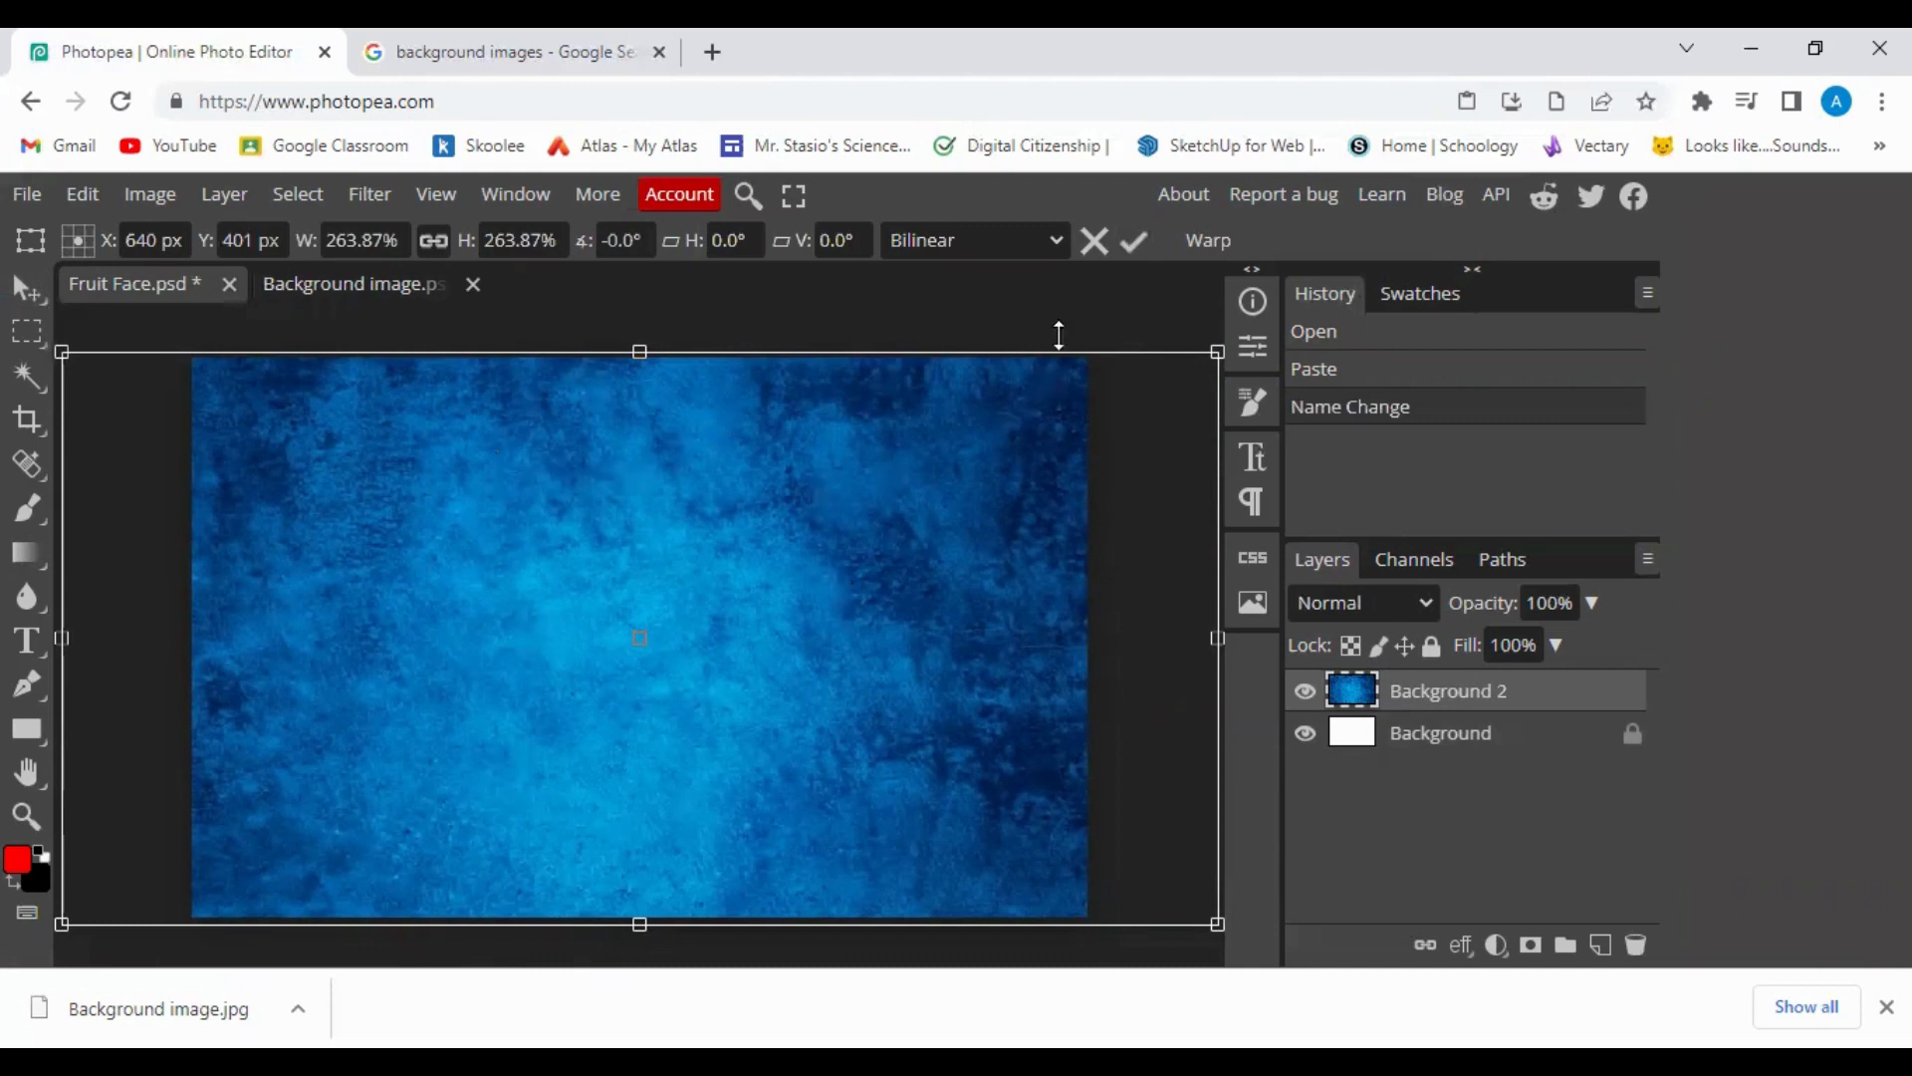
pyautogui.click(1136, 242)
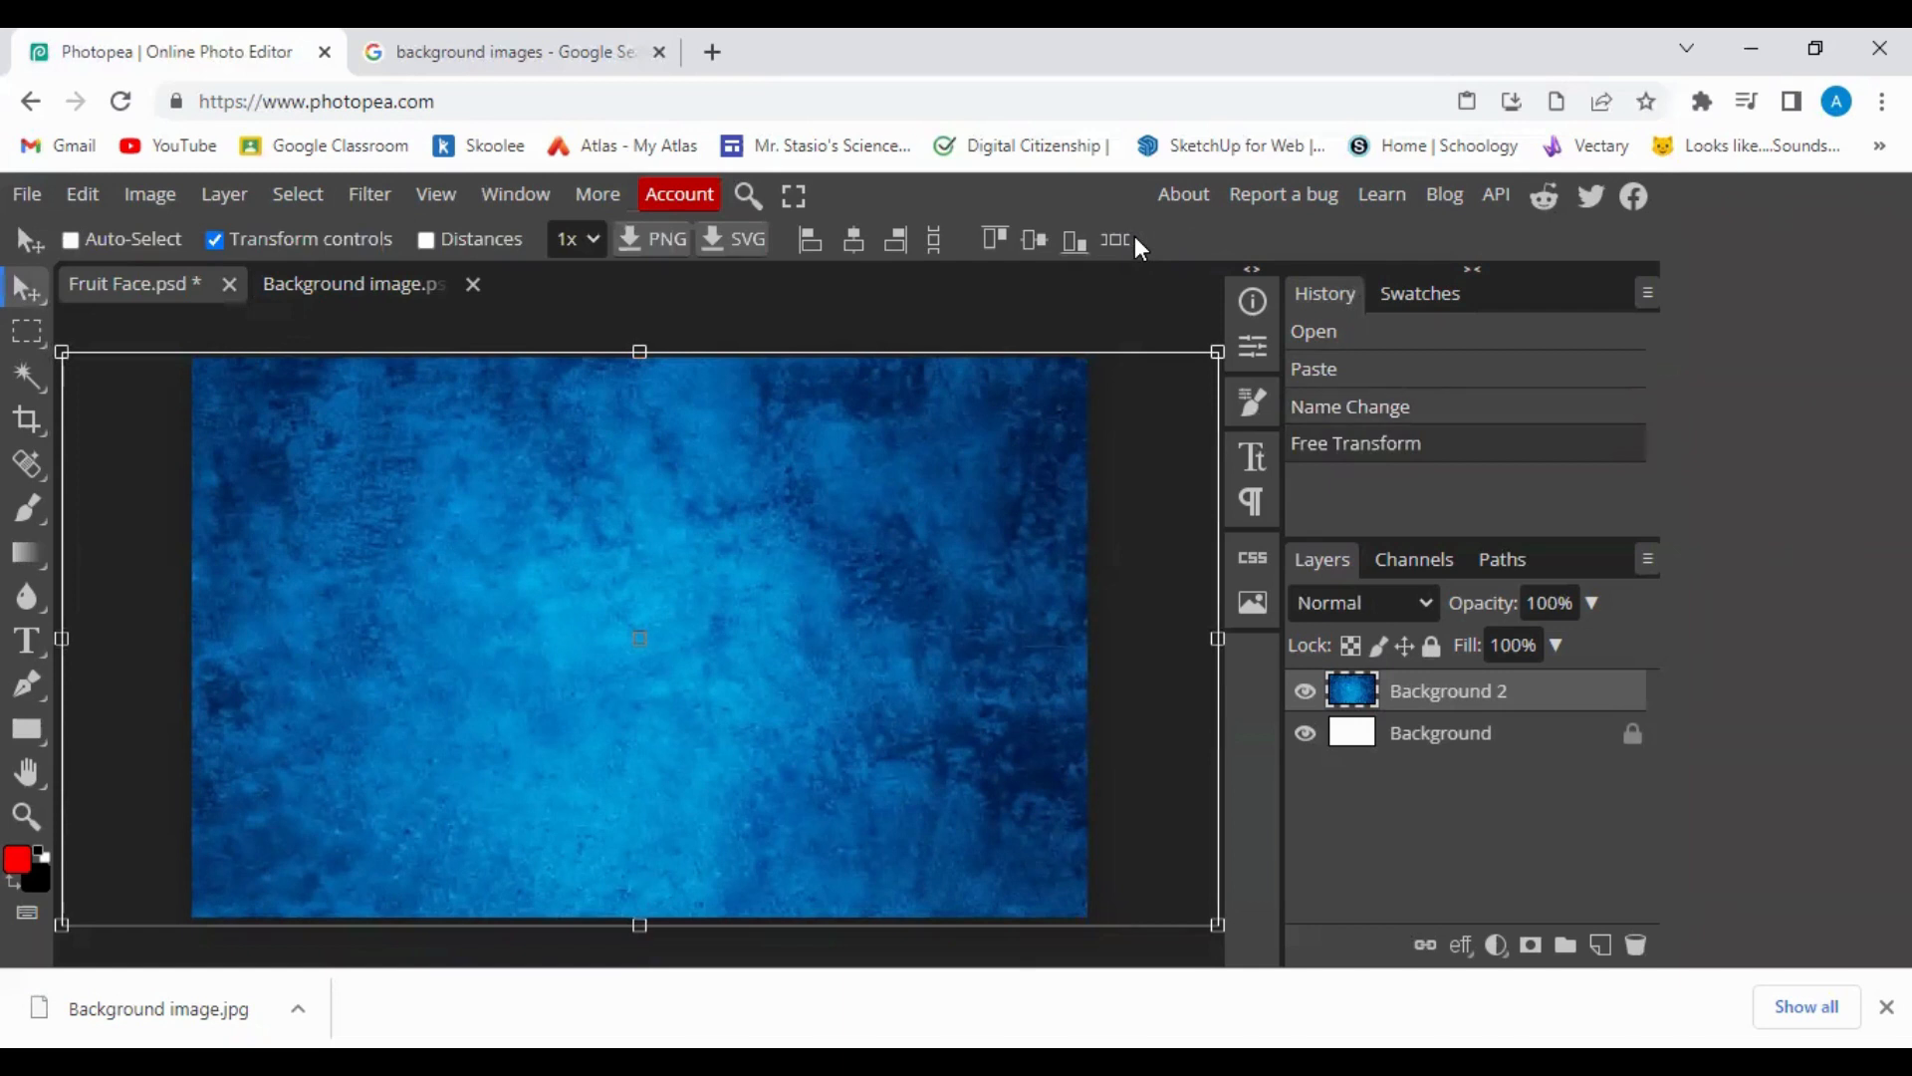
# Search Google Images for 'apple images'.
pyautogui.click(512, 30)
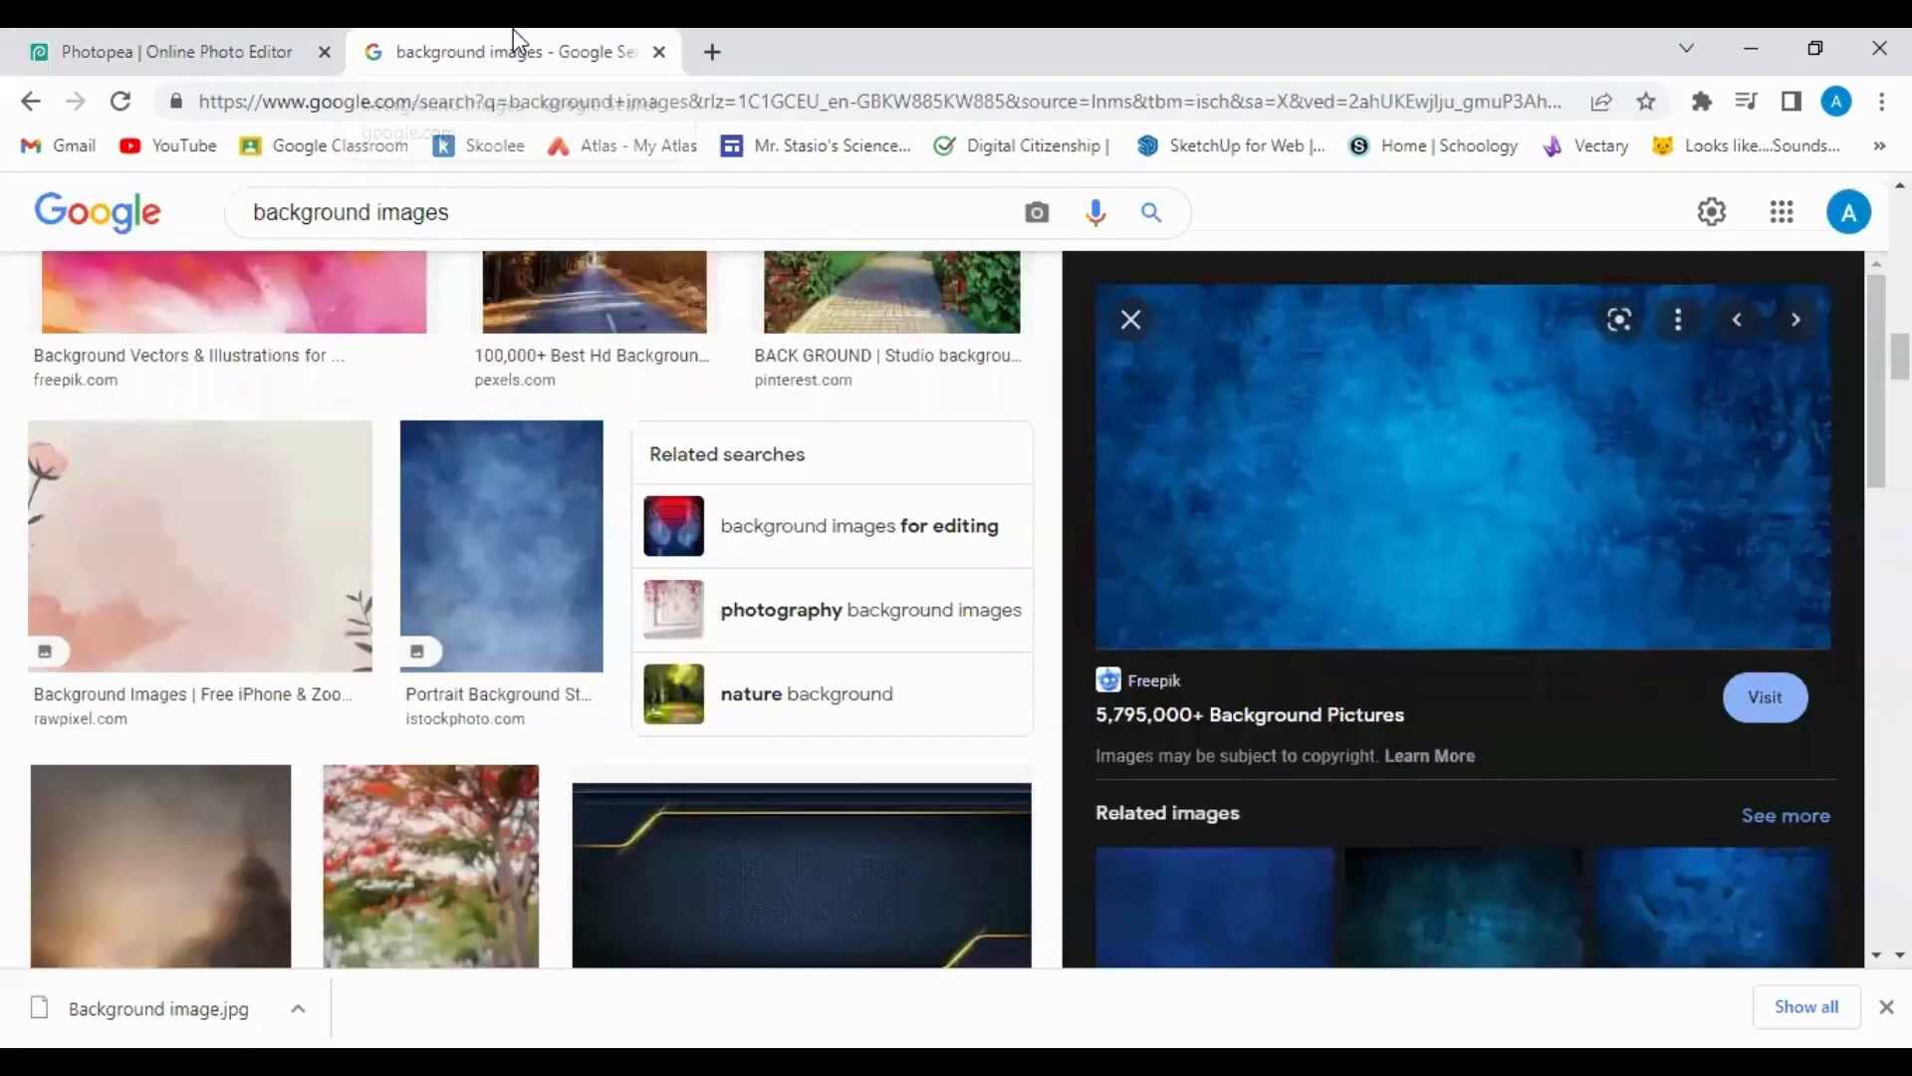
pyautogui.scroll(2, 631, 597)
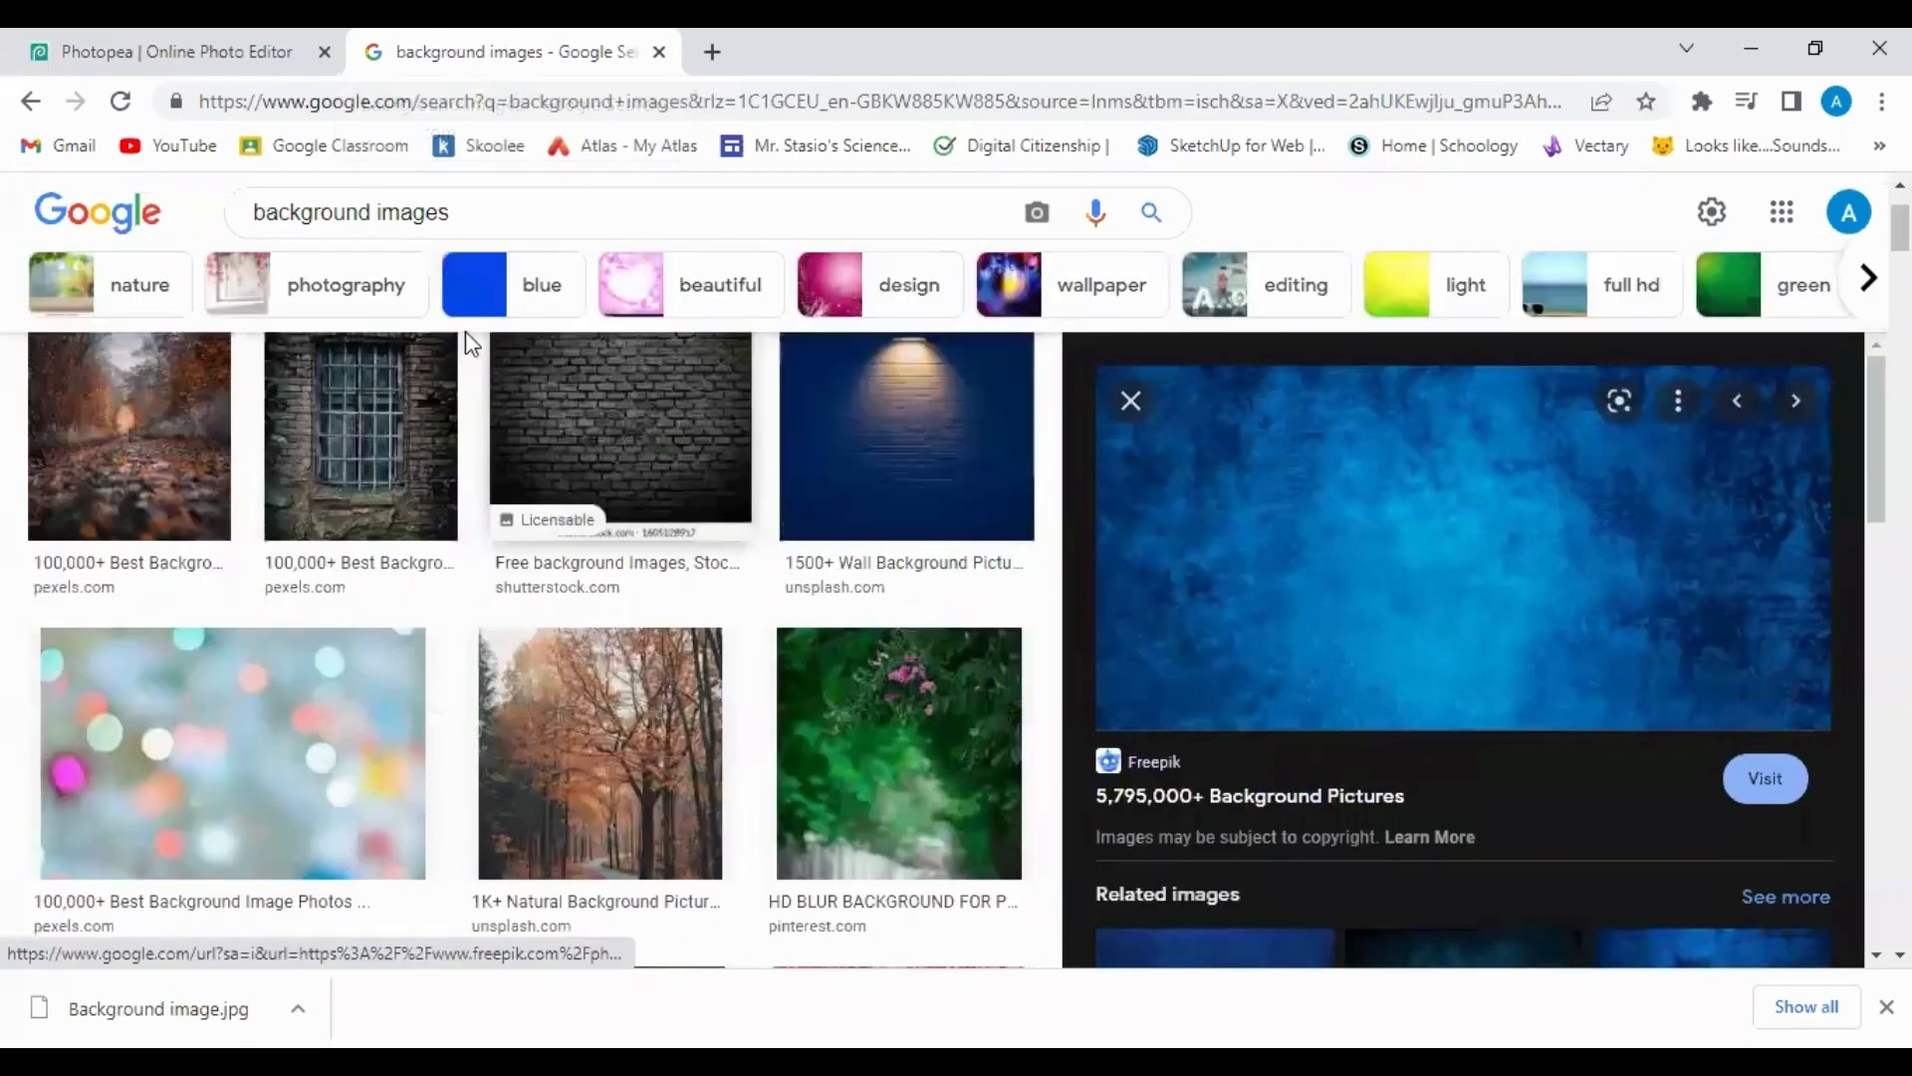
pyautogui.click(230, 208)
pyautogui.write('a')
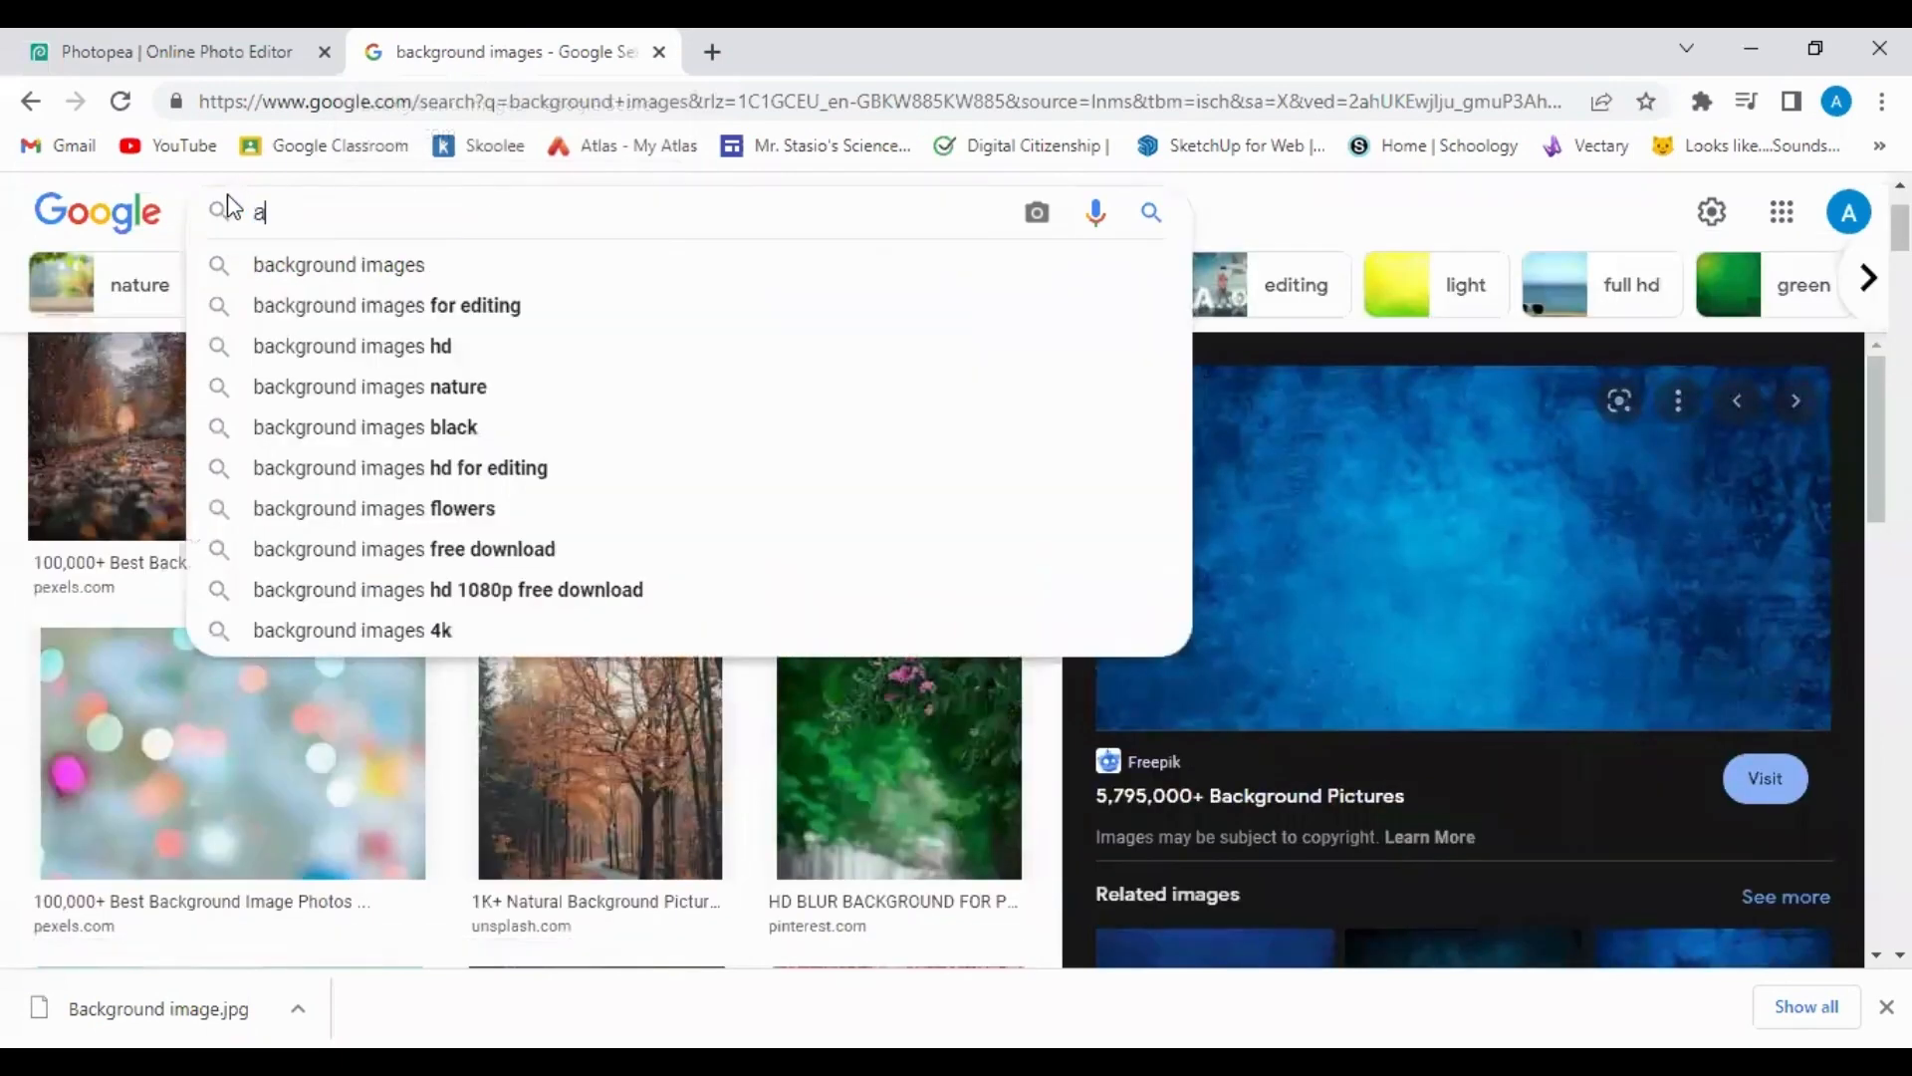
pyautogui.write('pple images')
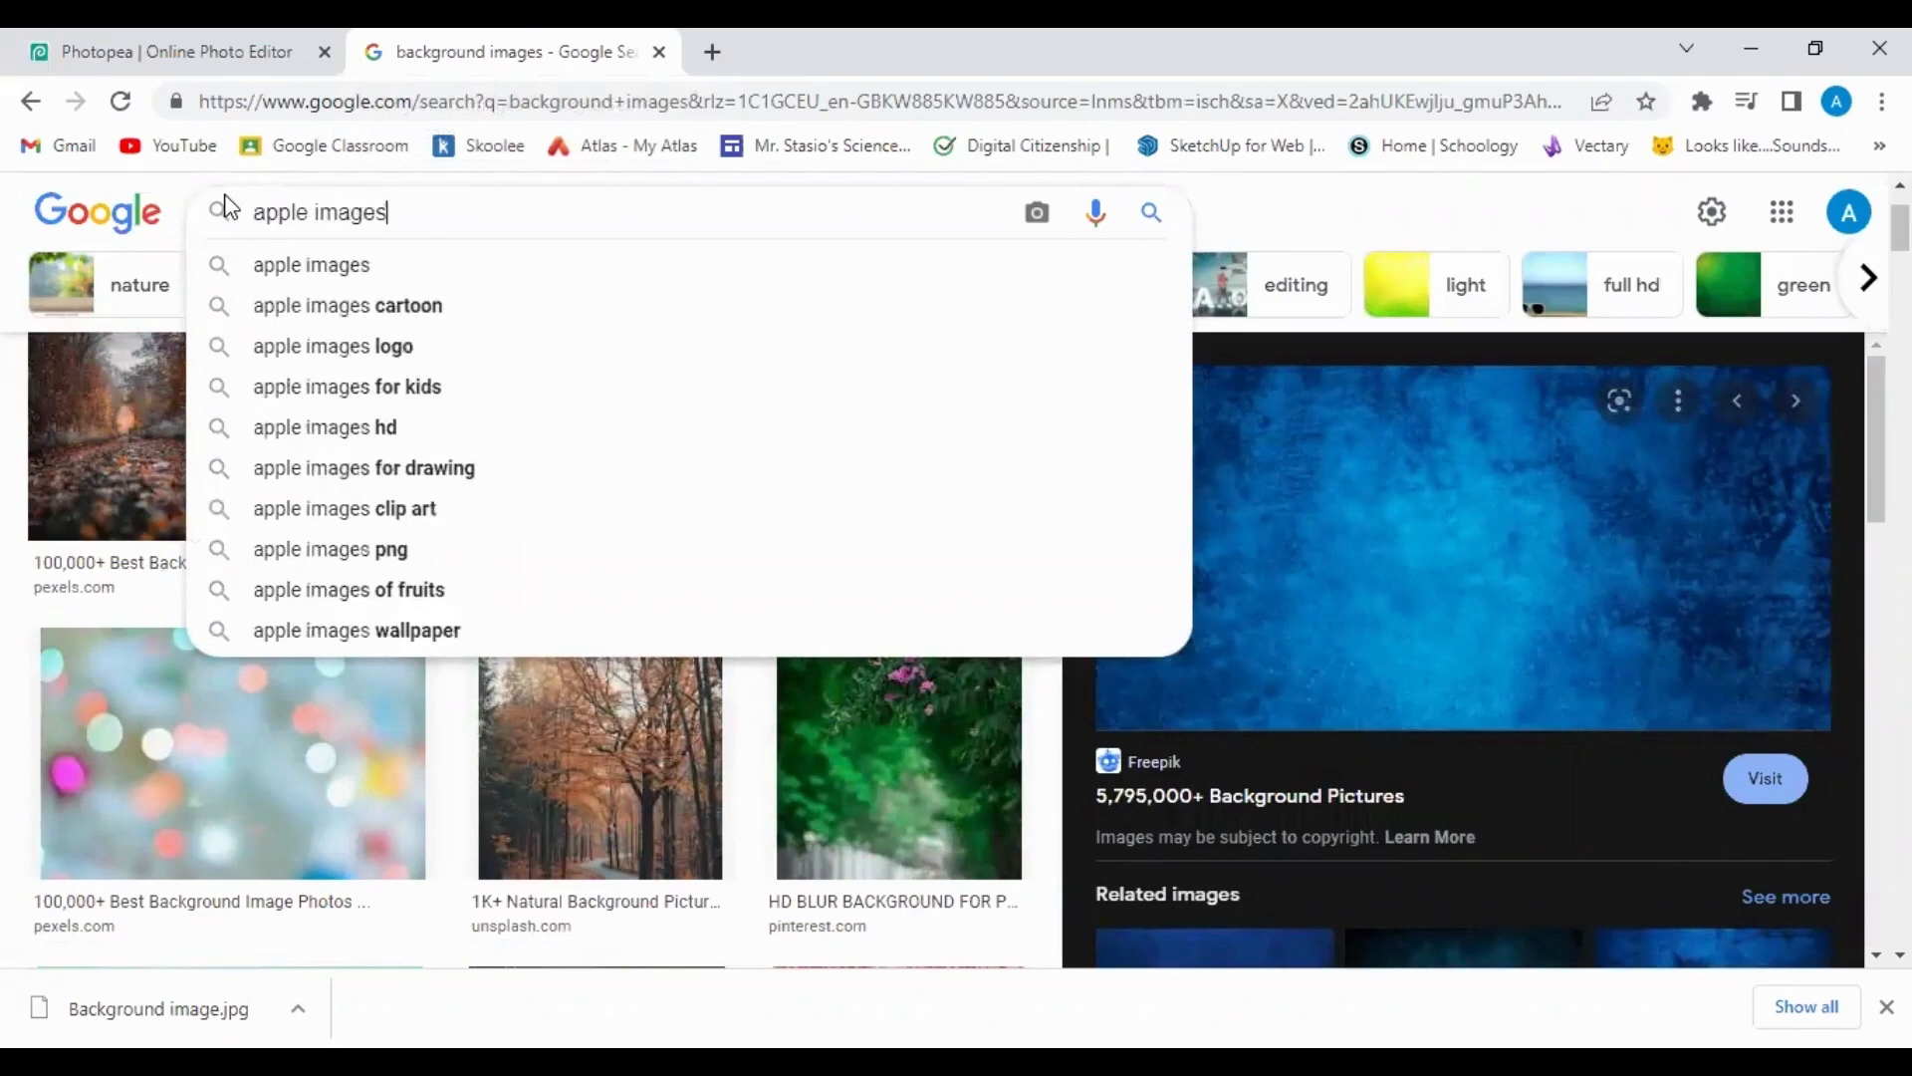
pyautogui.press('Return')
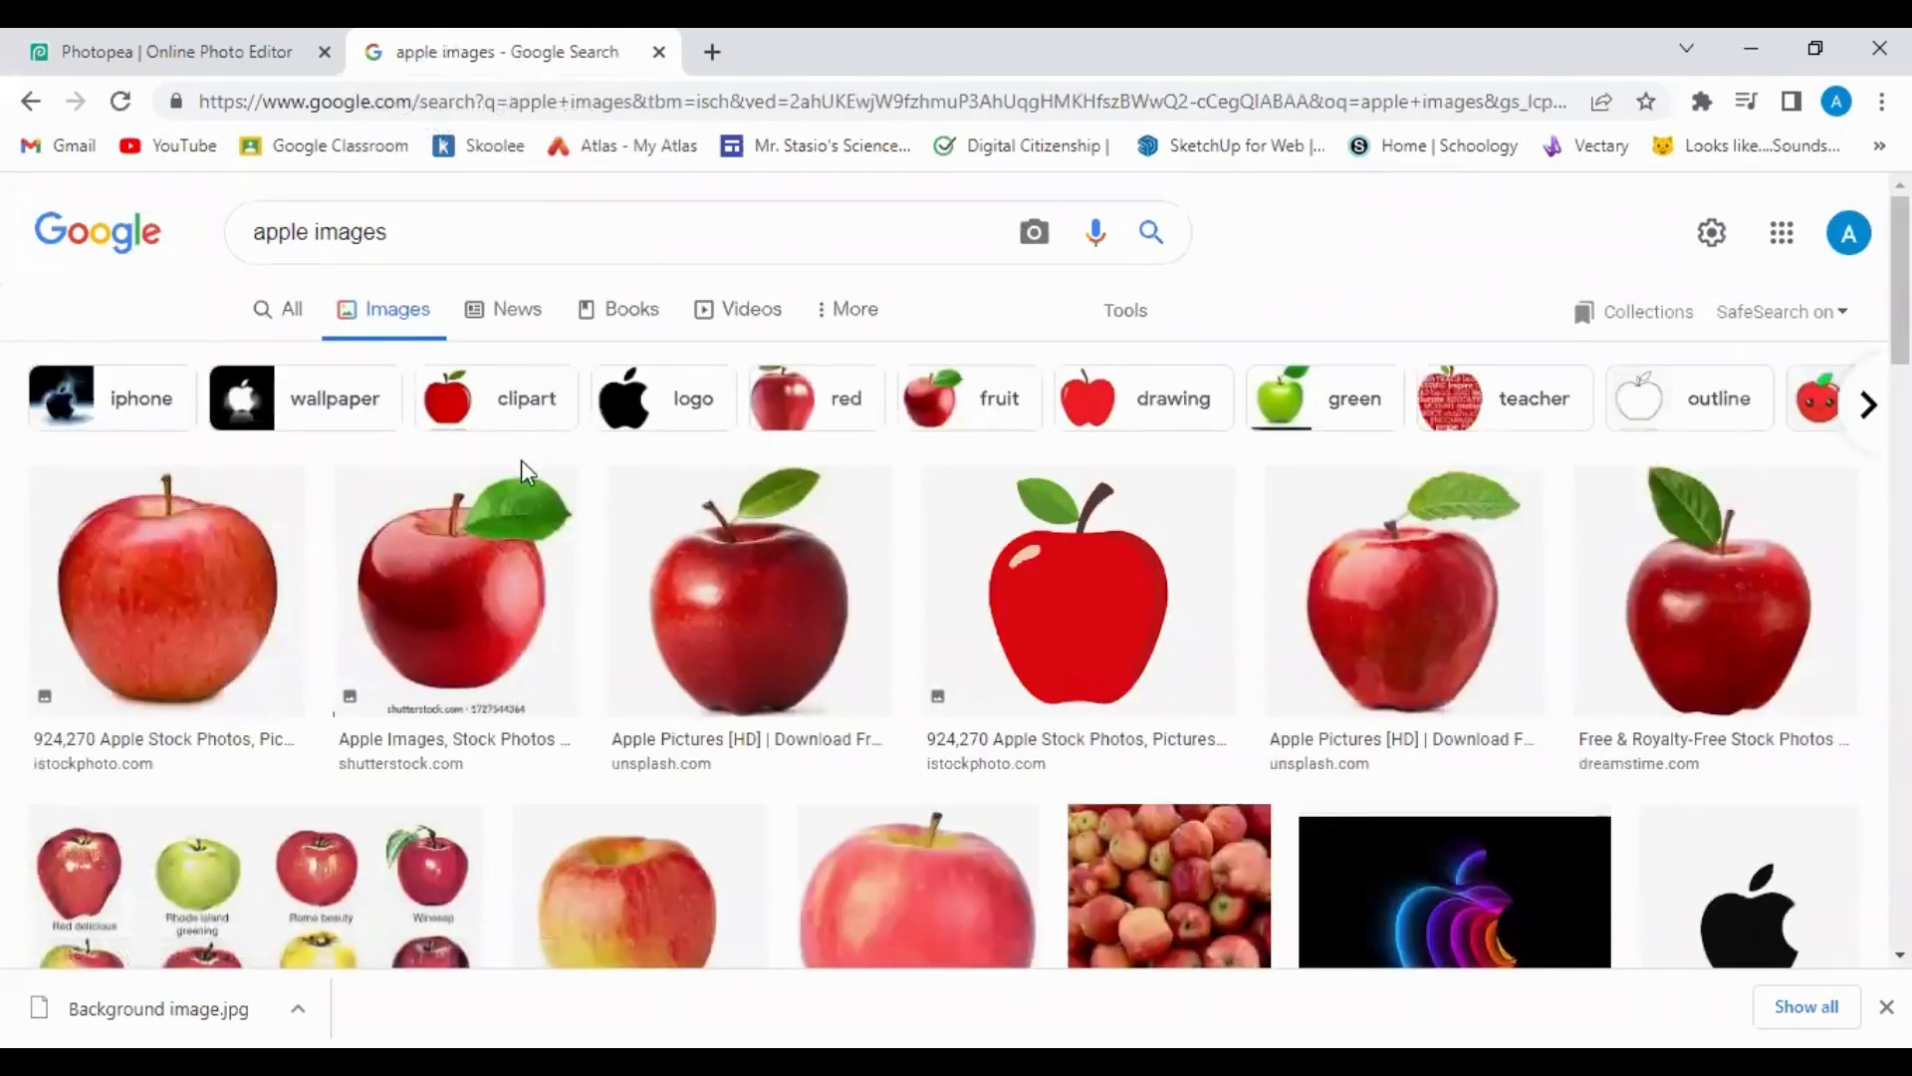
# Open a large preview of the 612 × 612 iStock Red Delicious apple photo.
pyautogui.scroll(-3, 697, 623)
pyautogui.scroll(-10, 695, 618)
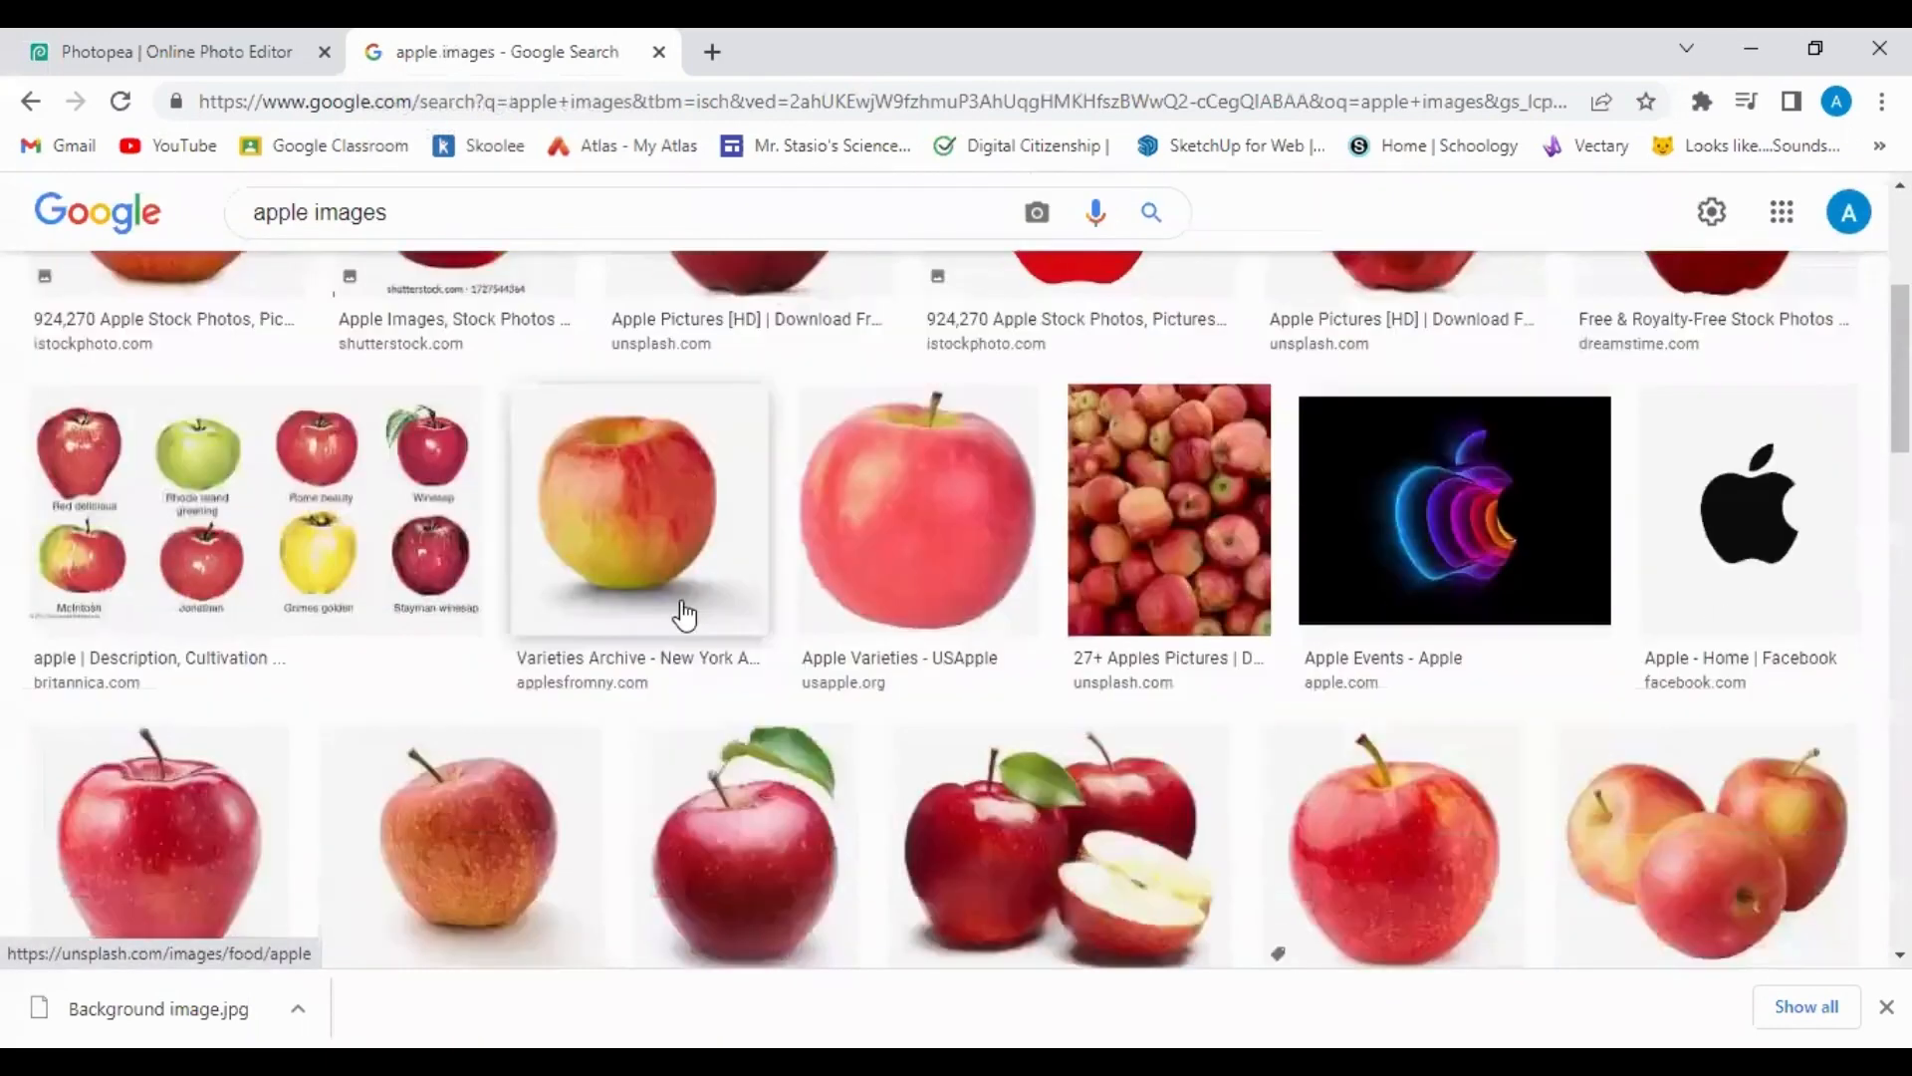
pyautogui.scroll(1, 683, 614)
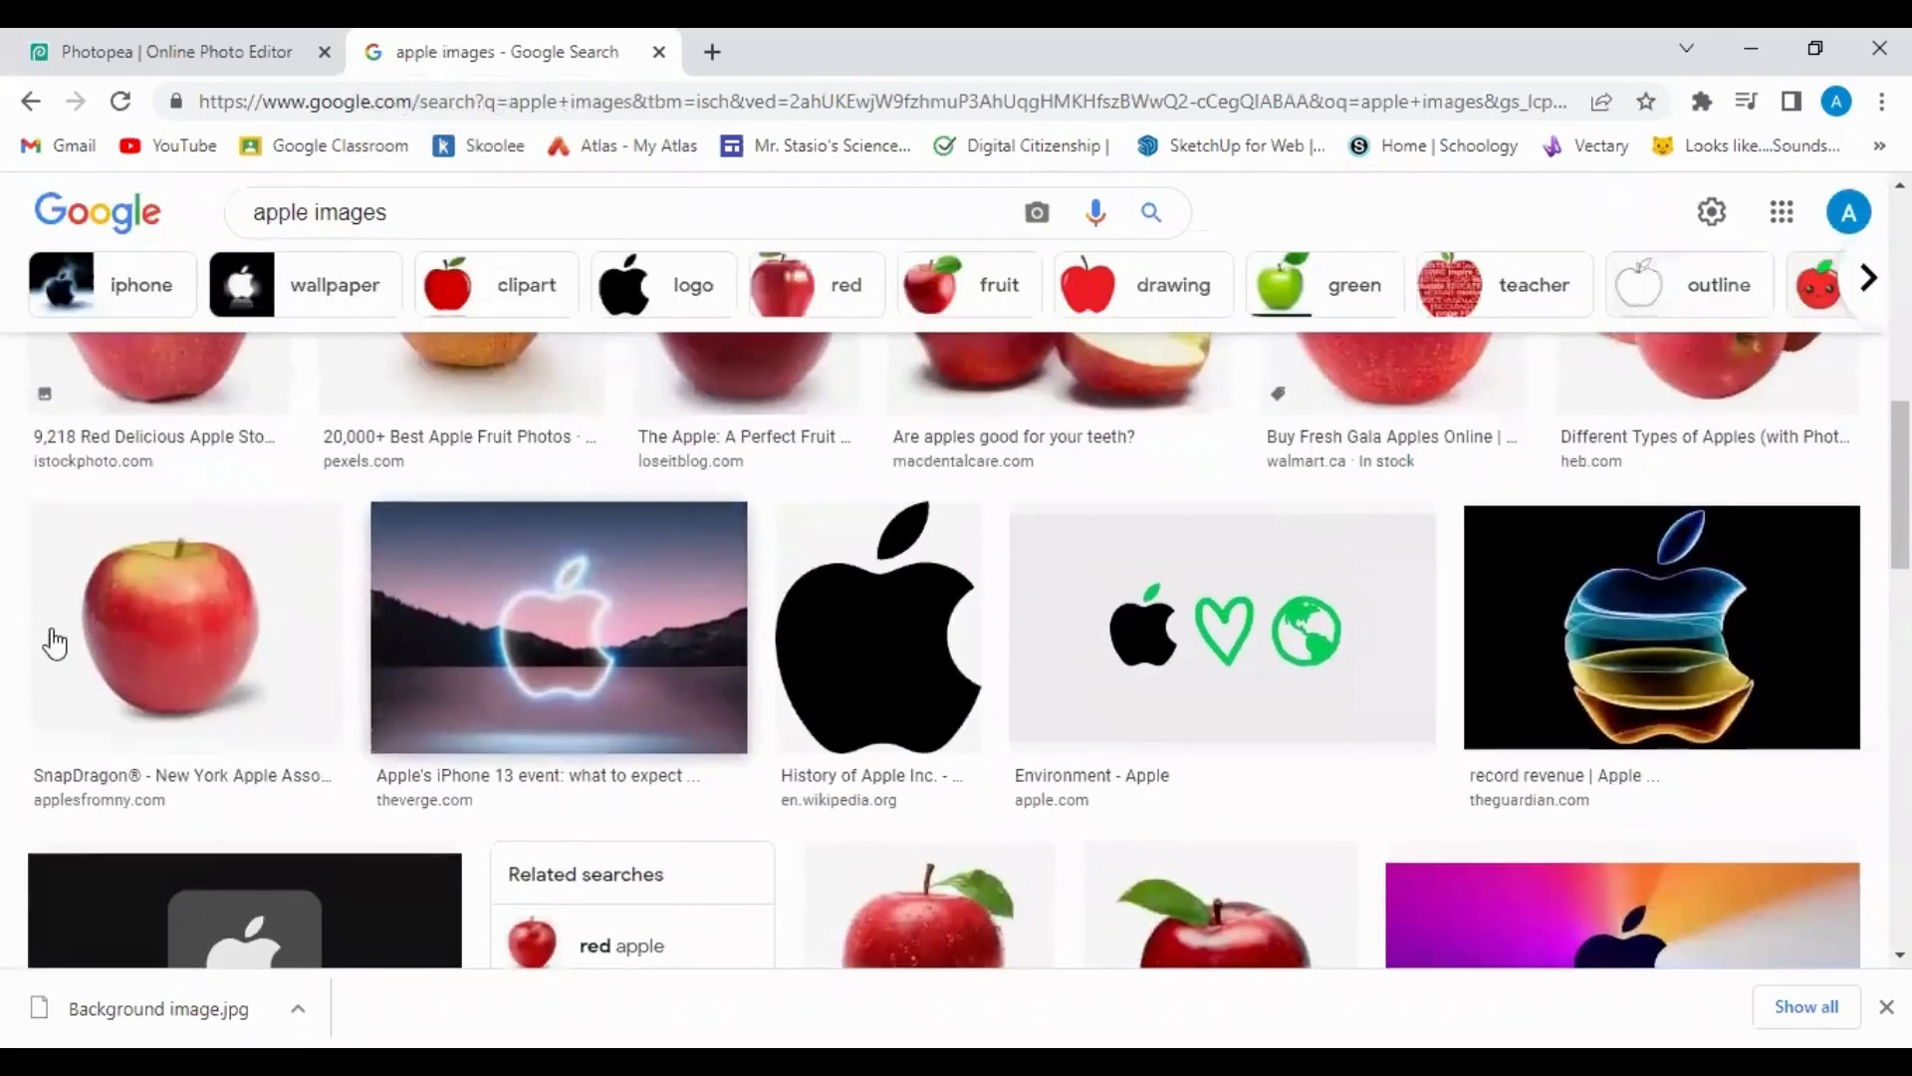
pyautogui.click(197, 639)
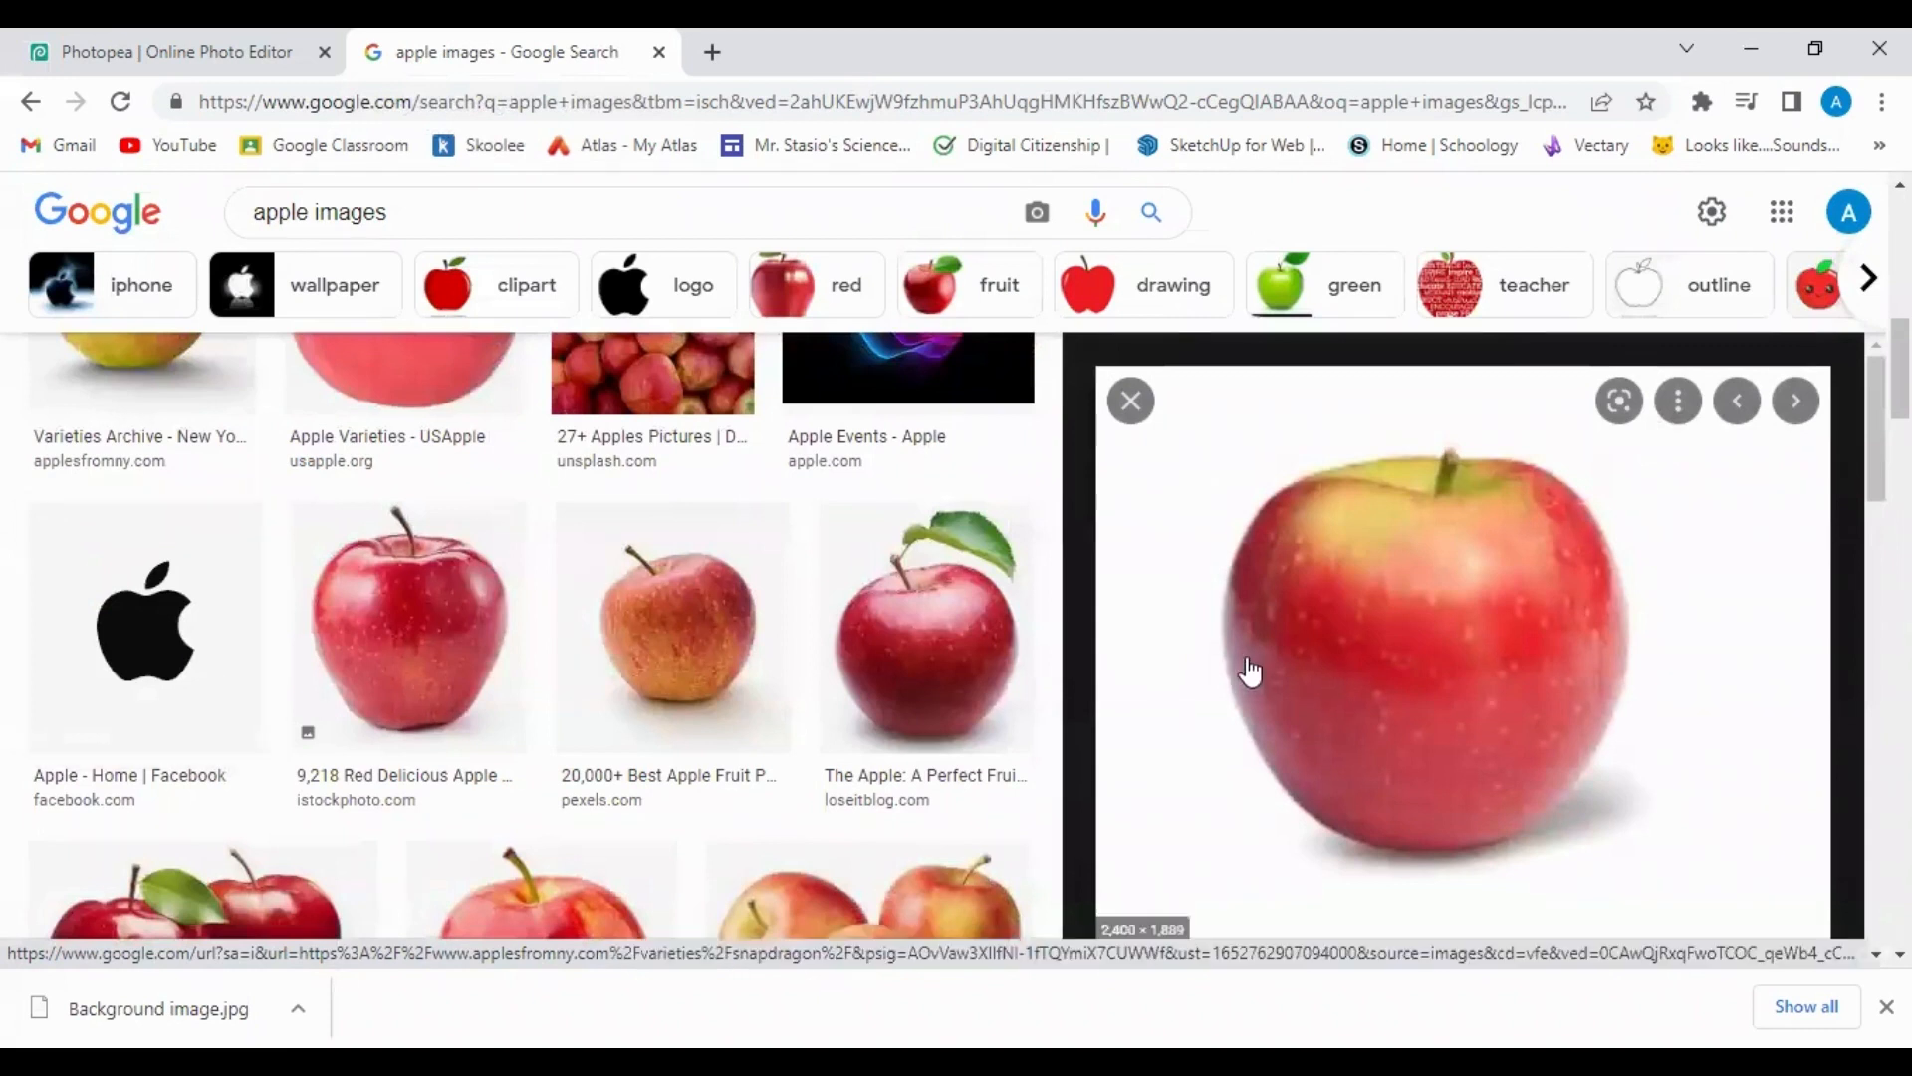
pyautogui.scroll(-3, 1246, 669)
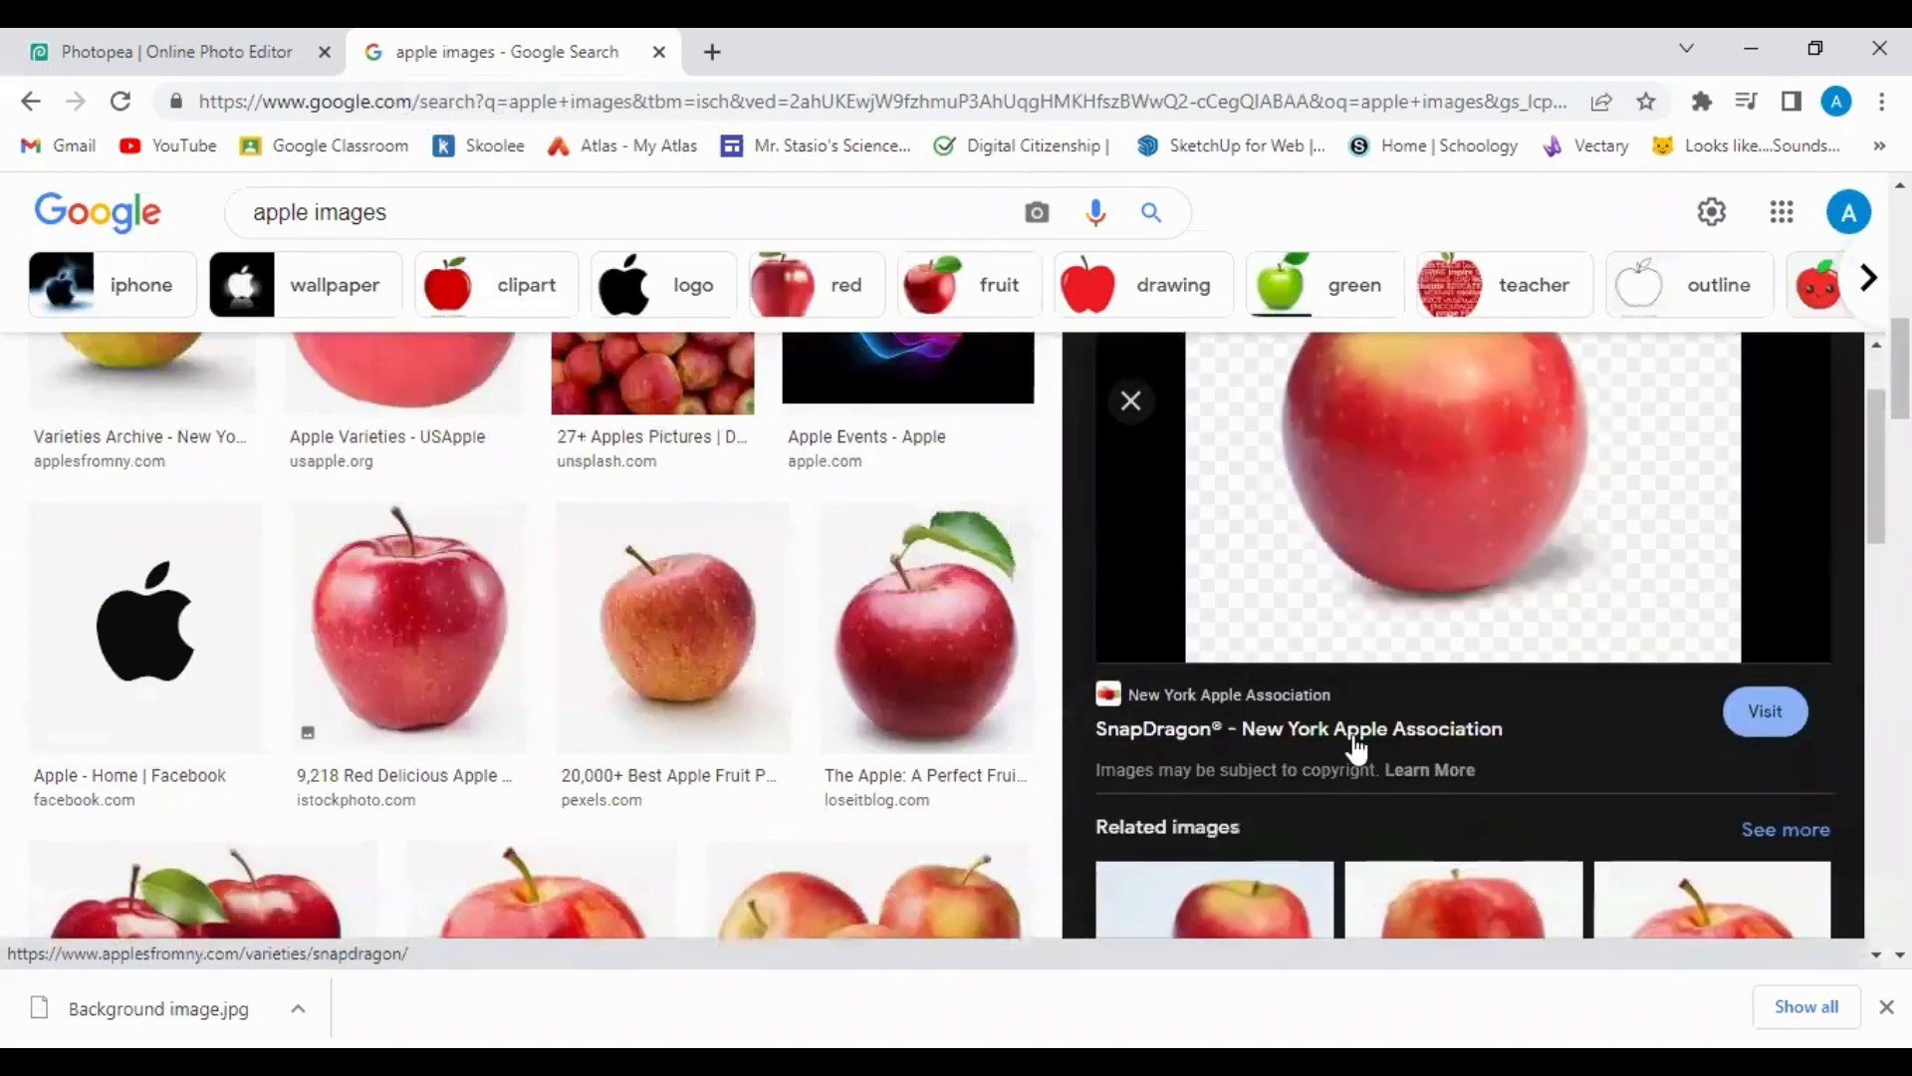
pyautogui.scroll(3, 1394, 757)
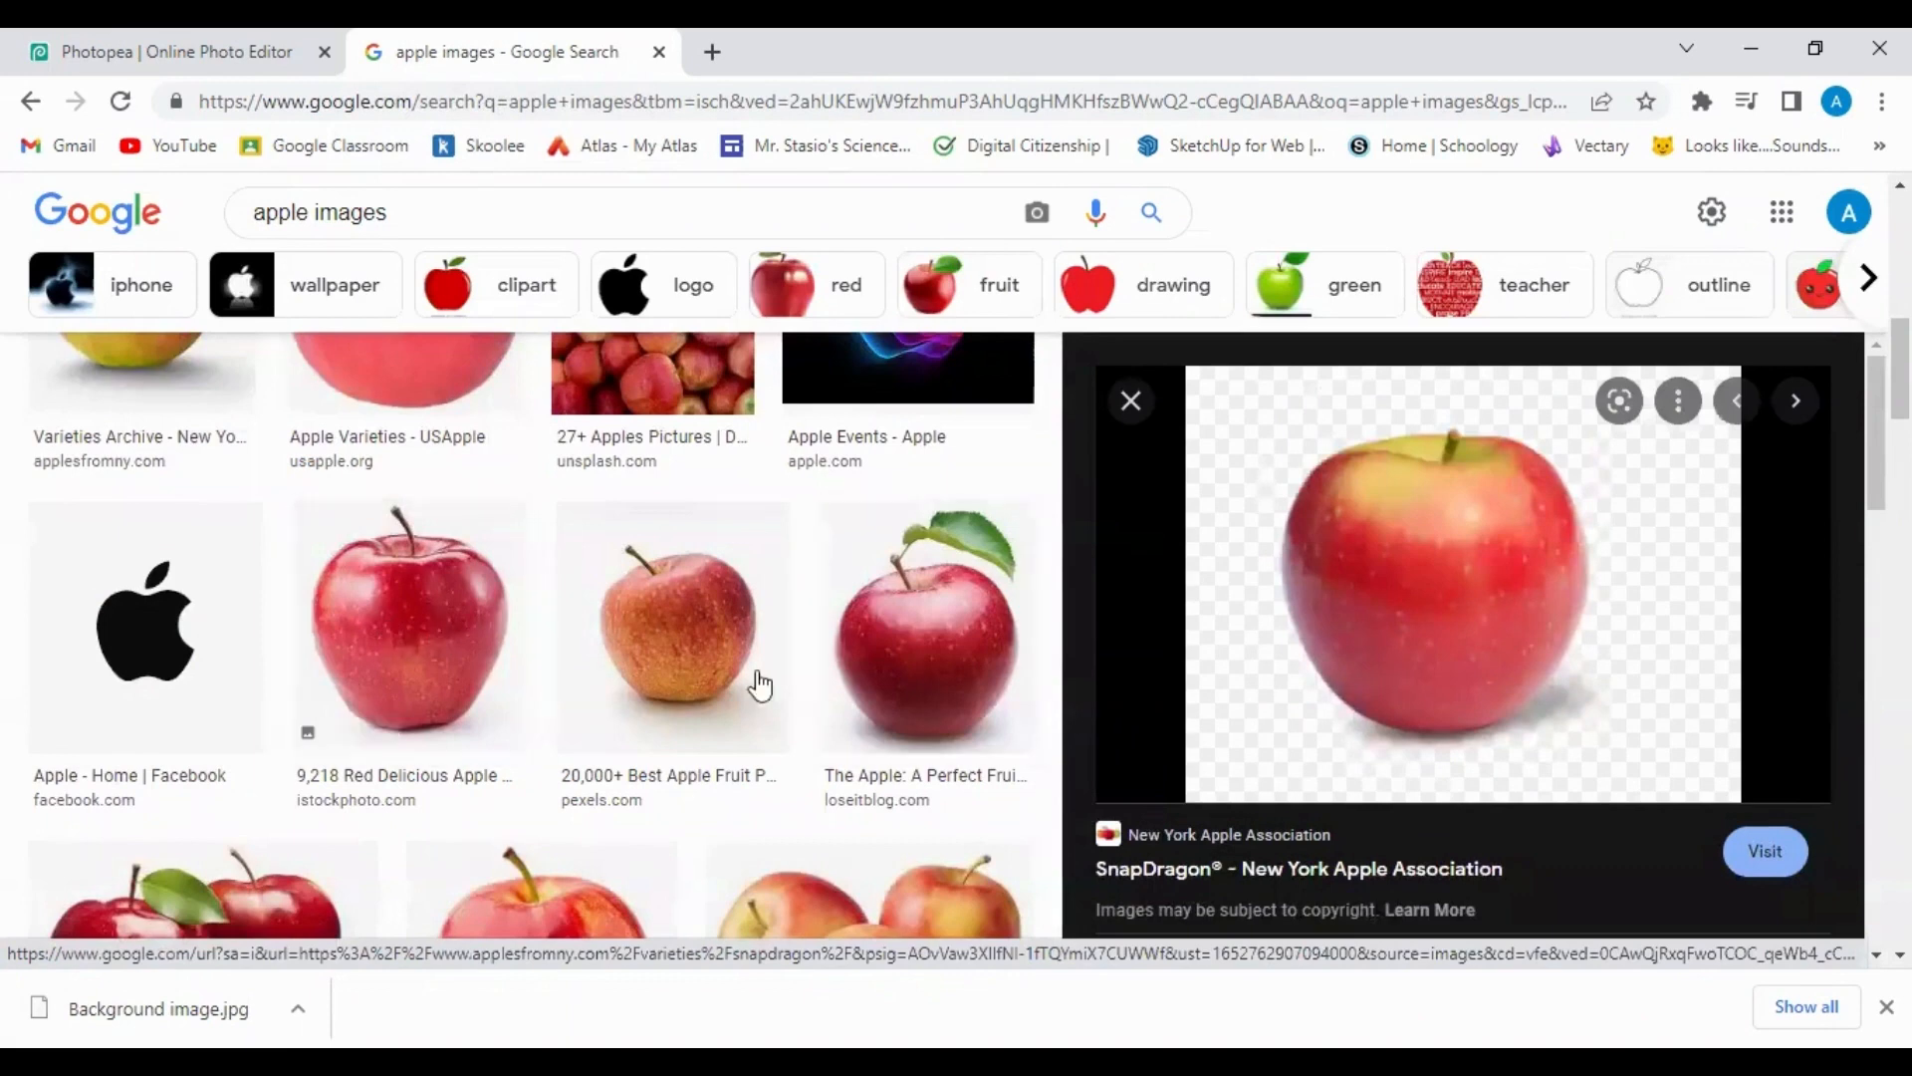
pyautogui.scroll(-1, 409, 618)
pyautogui.click(374, 542)
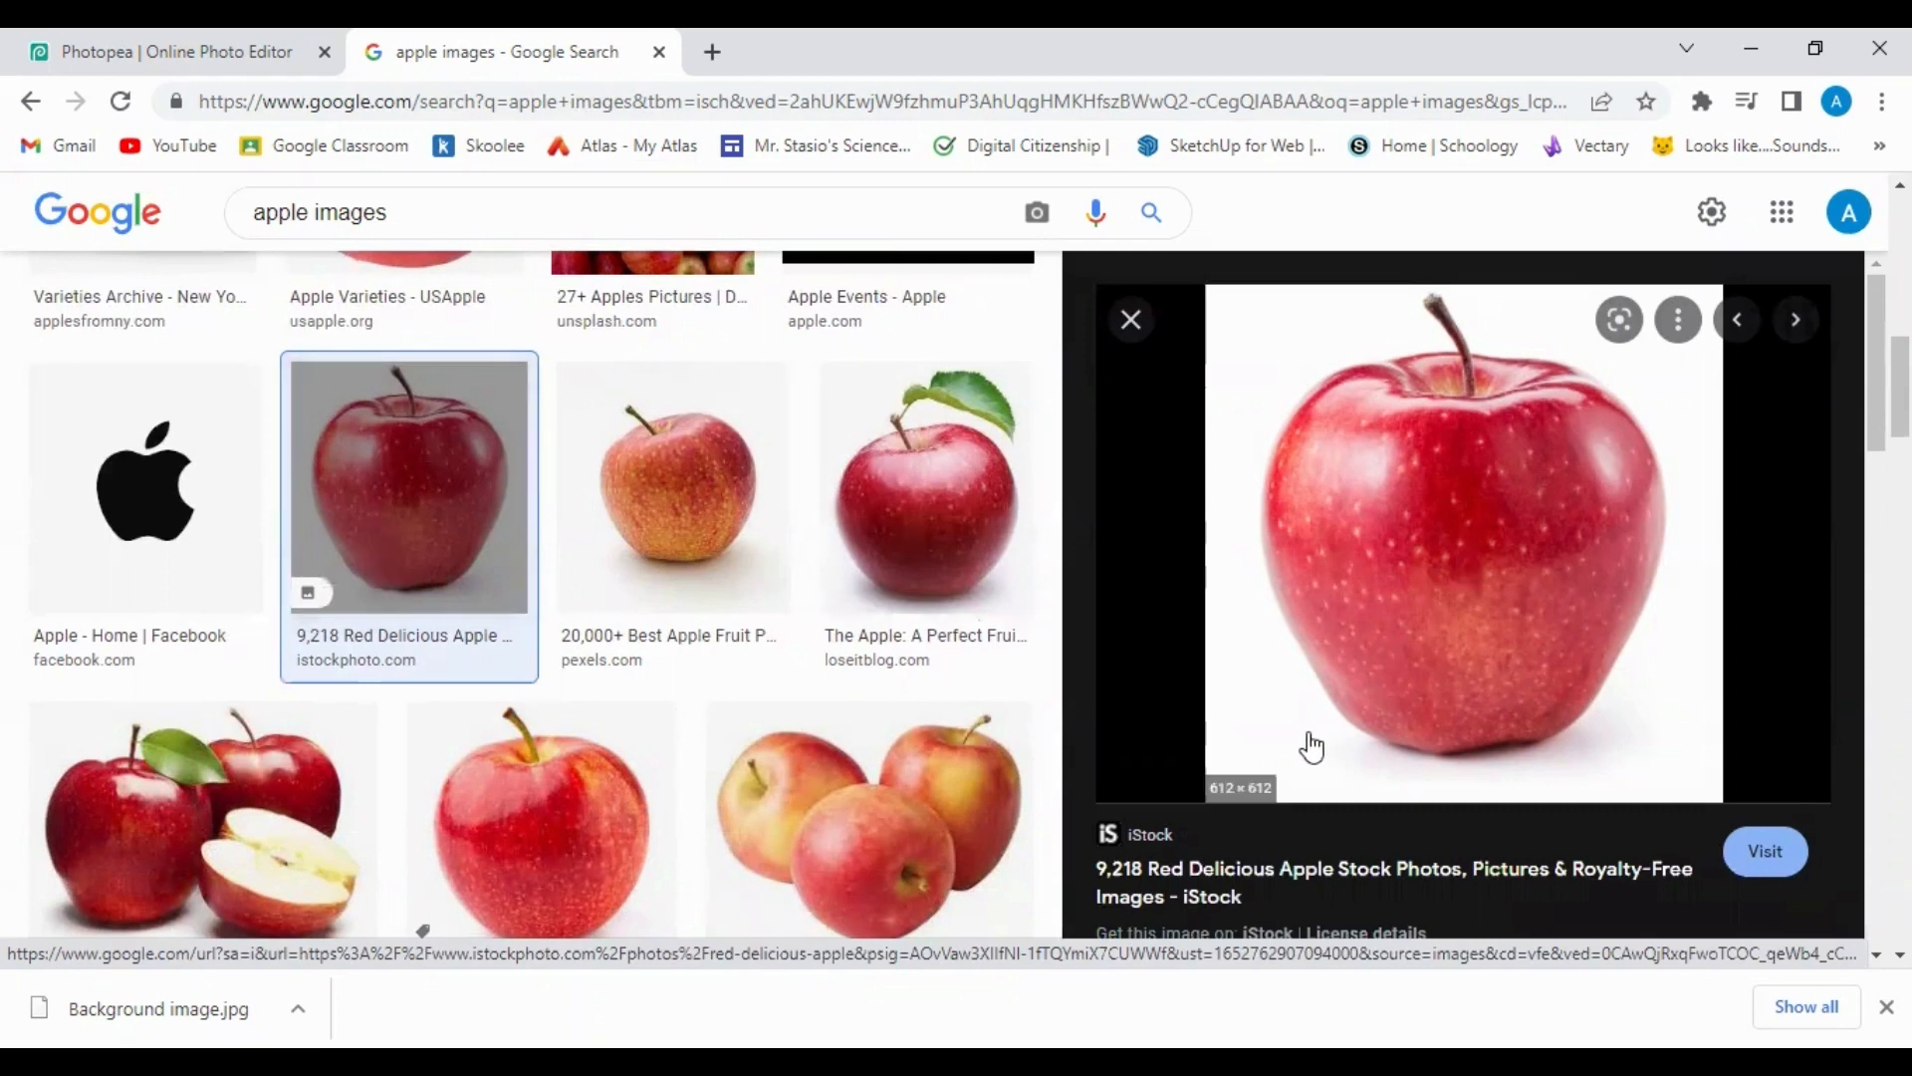
pyautogui.scroll(-2, 1311, 747)
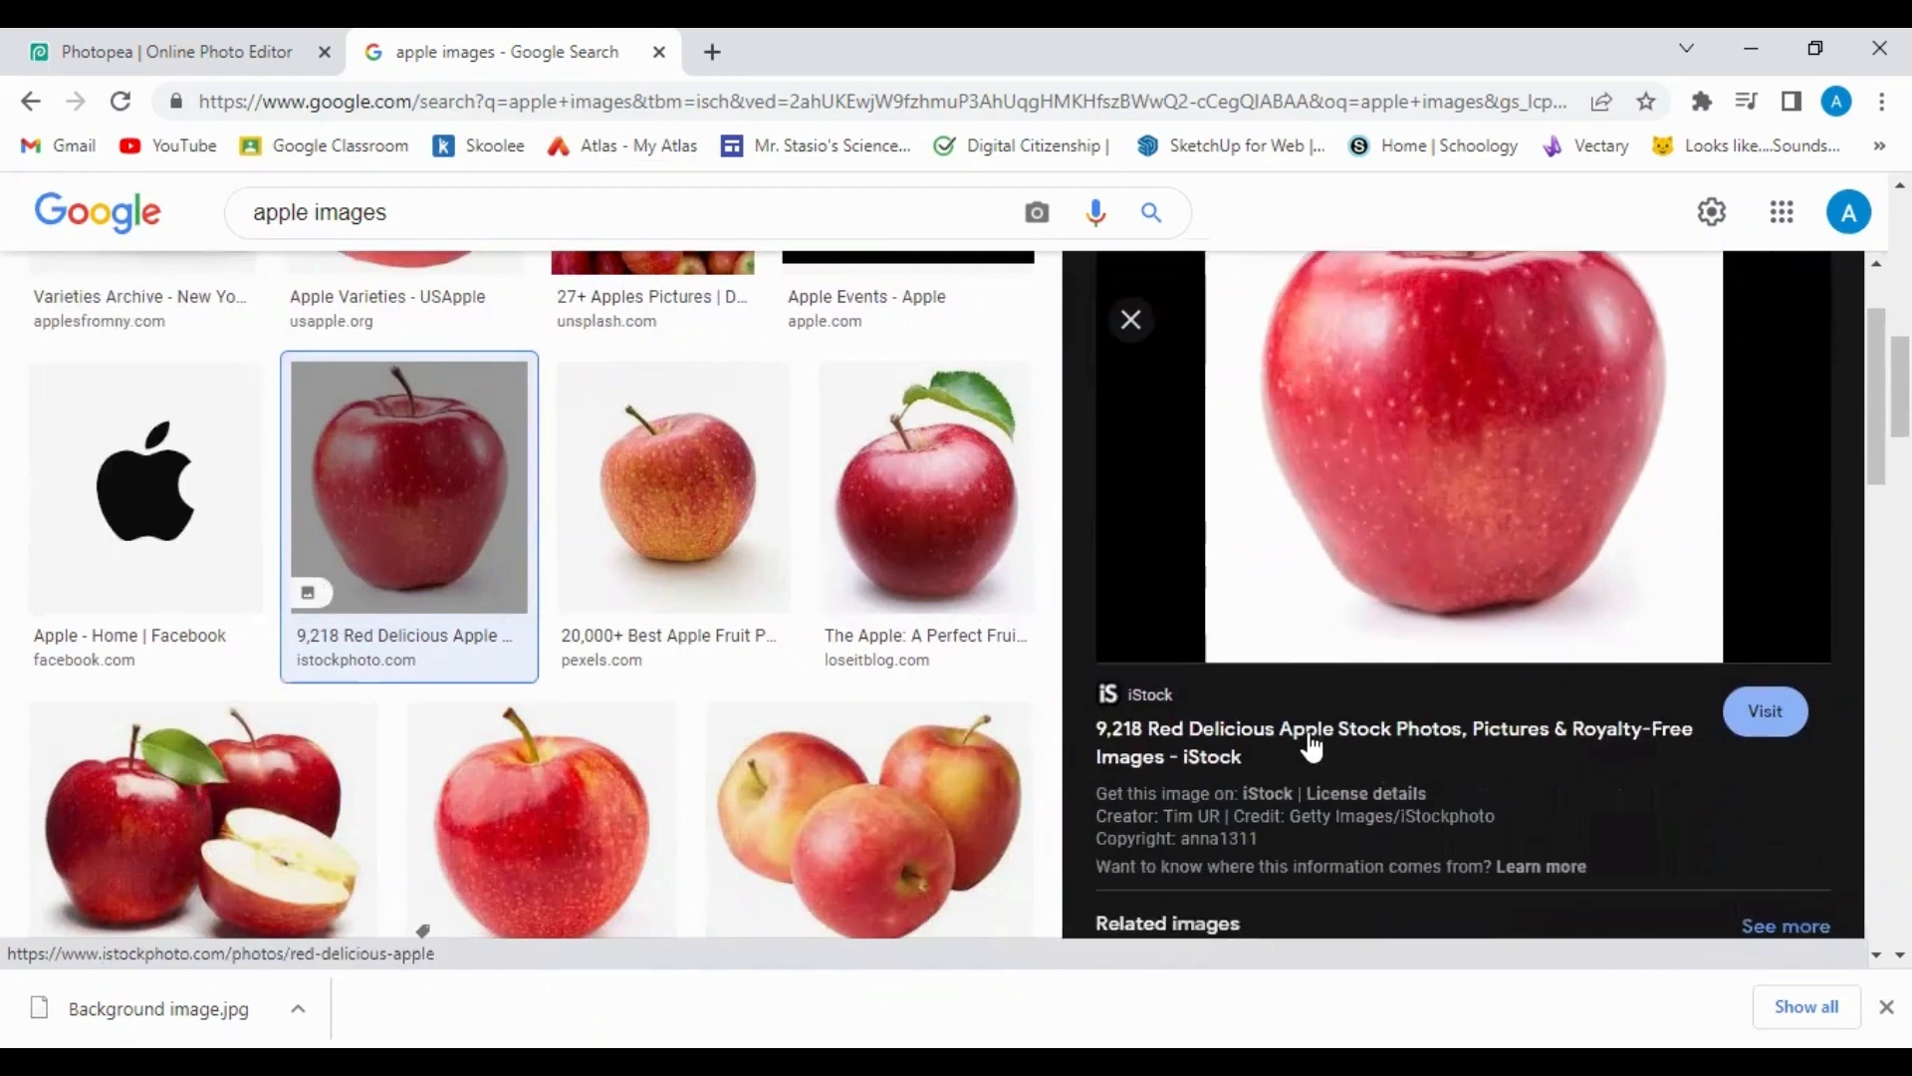
pyautogui.scroll(2, 1502, 725)
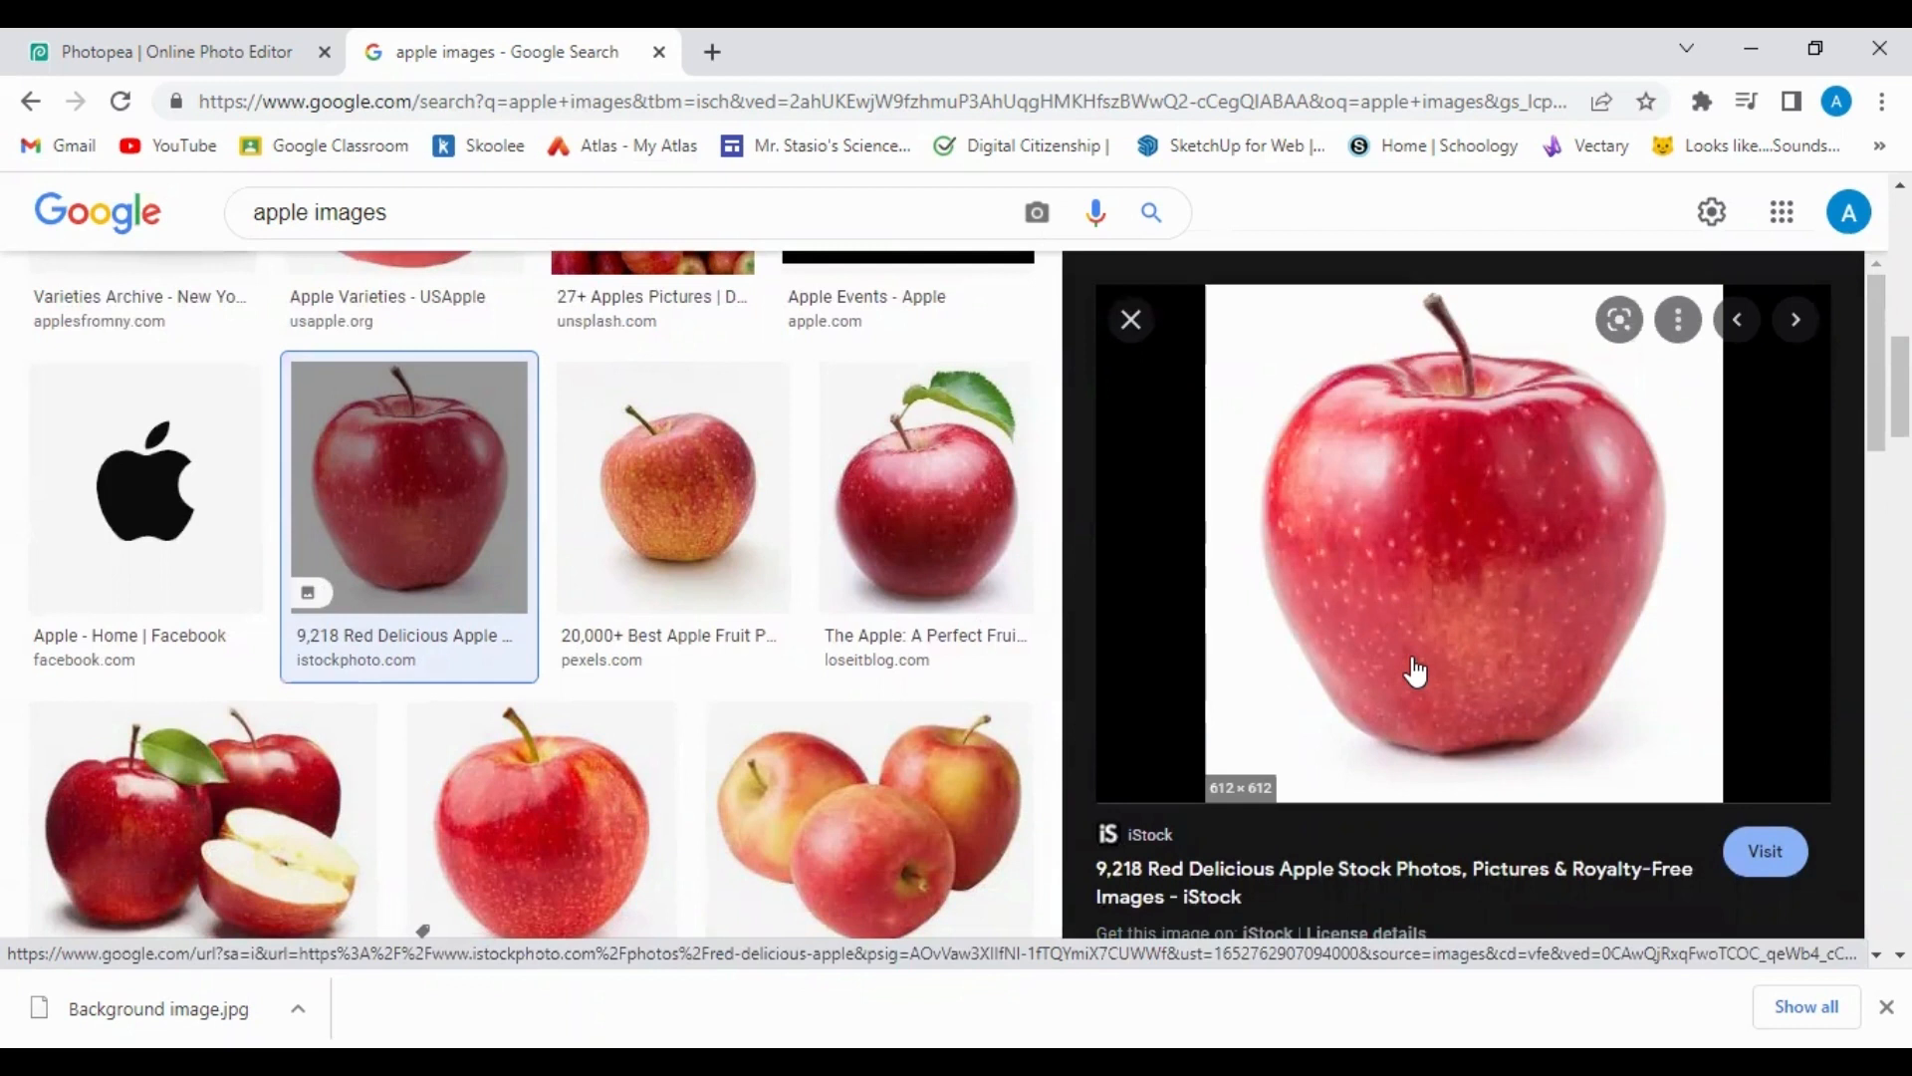
# Save the red apple picture as 'Face- apple.jpg' in the Fruit Face folder and return to Photopea.
pyautogui.rightClick(1414, 657)
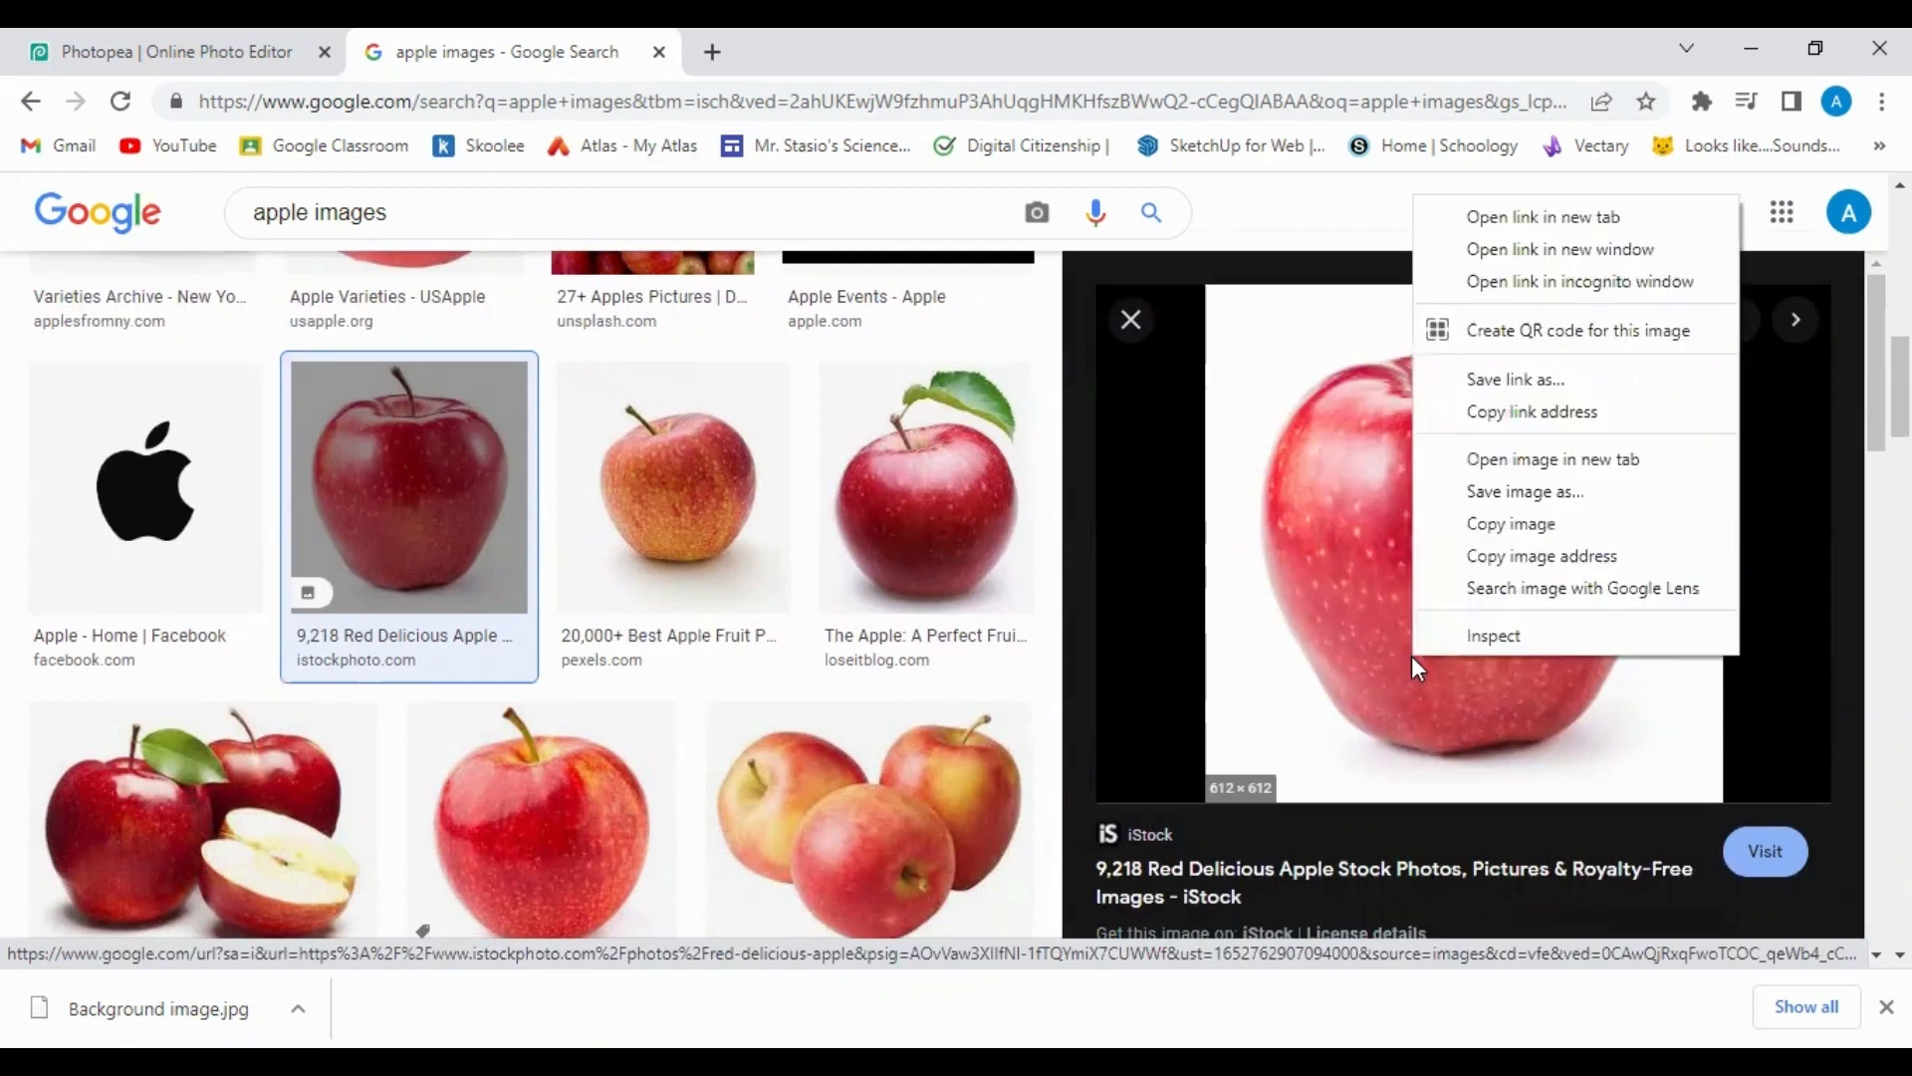
pyautogui.click(1591, 504)
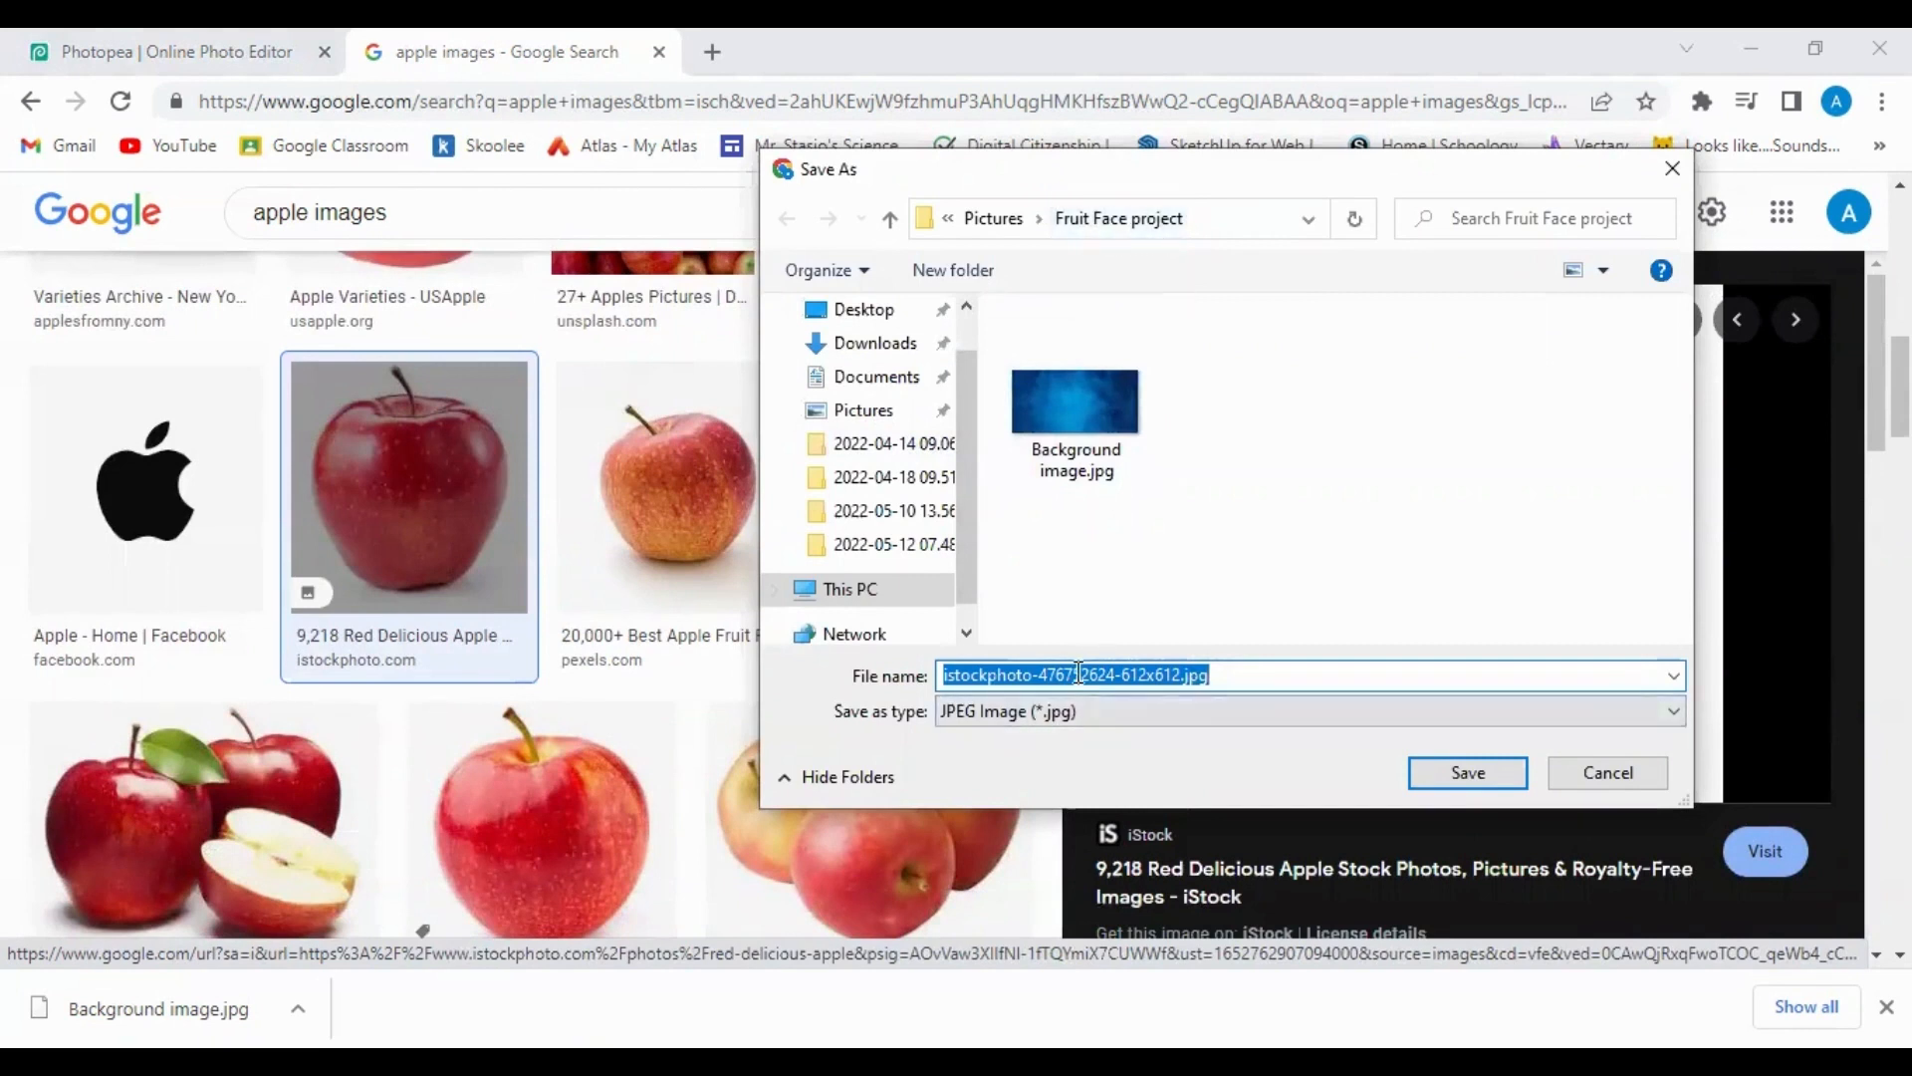
pyautogui.write('Fac')
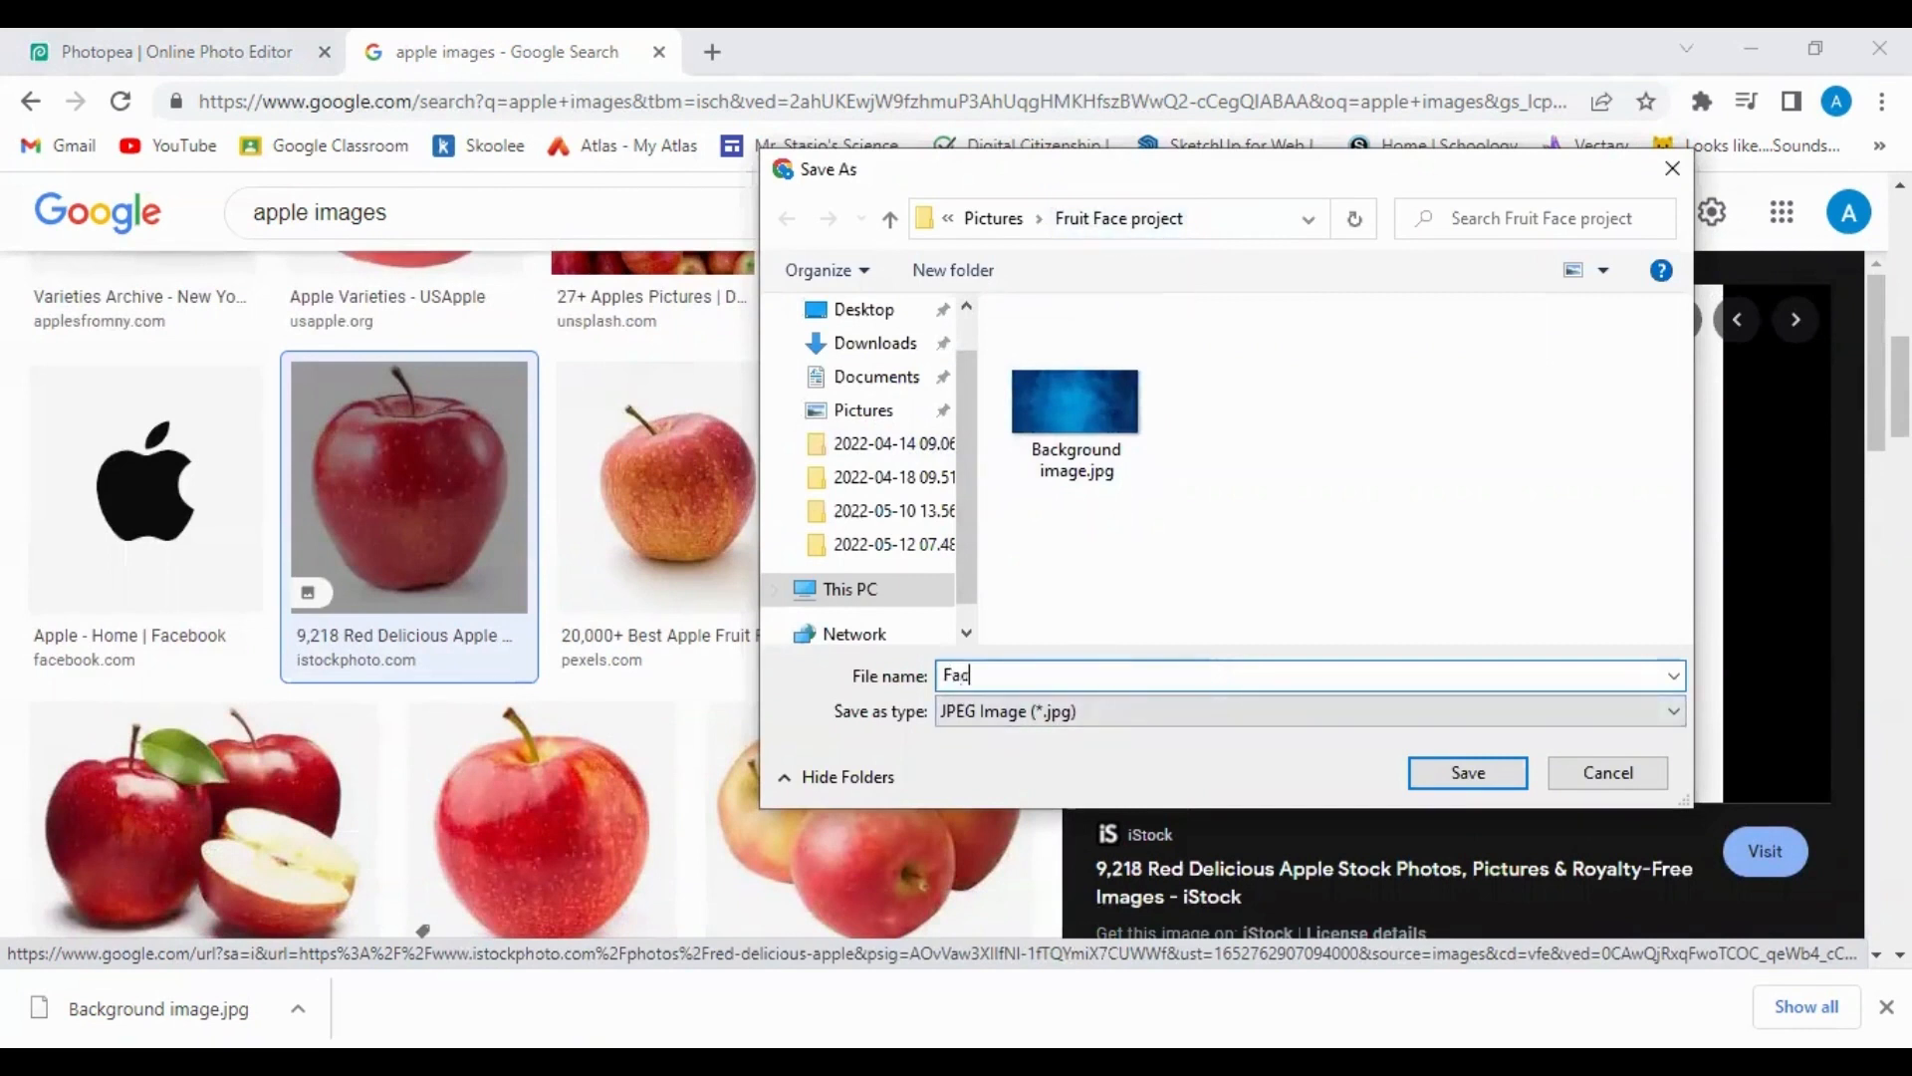
pyautogui.write('e- apple')
pyautogui.press('Return')
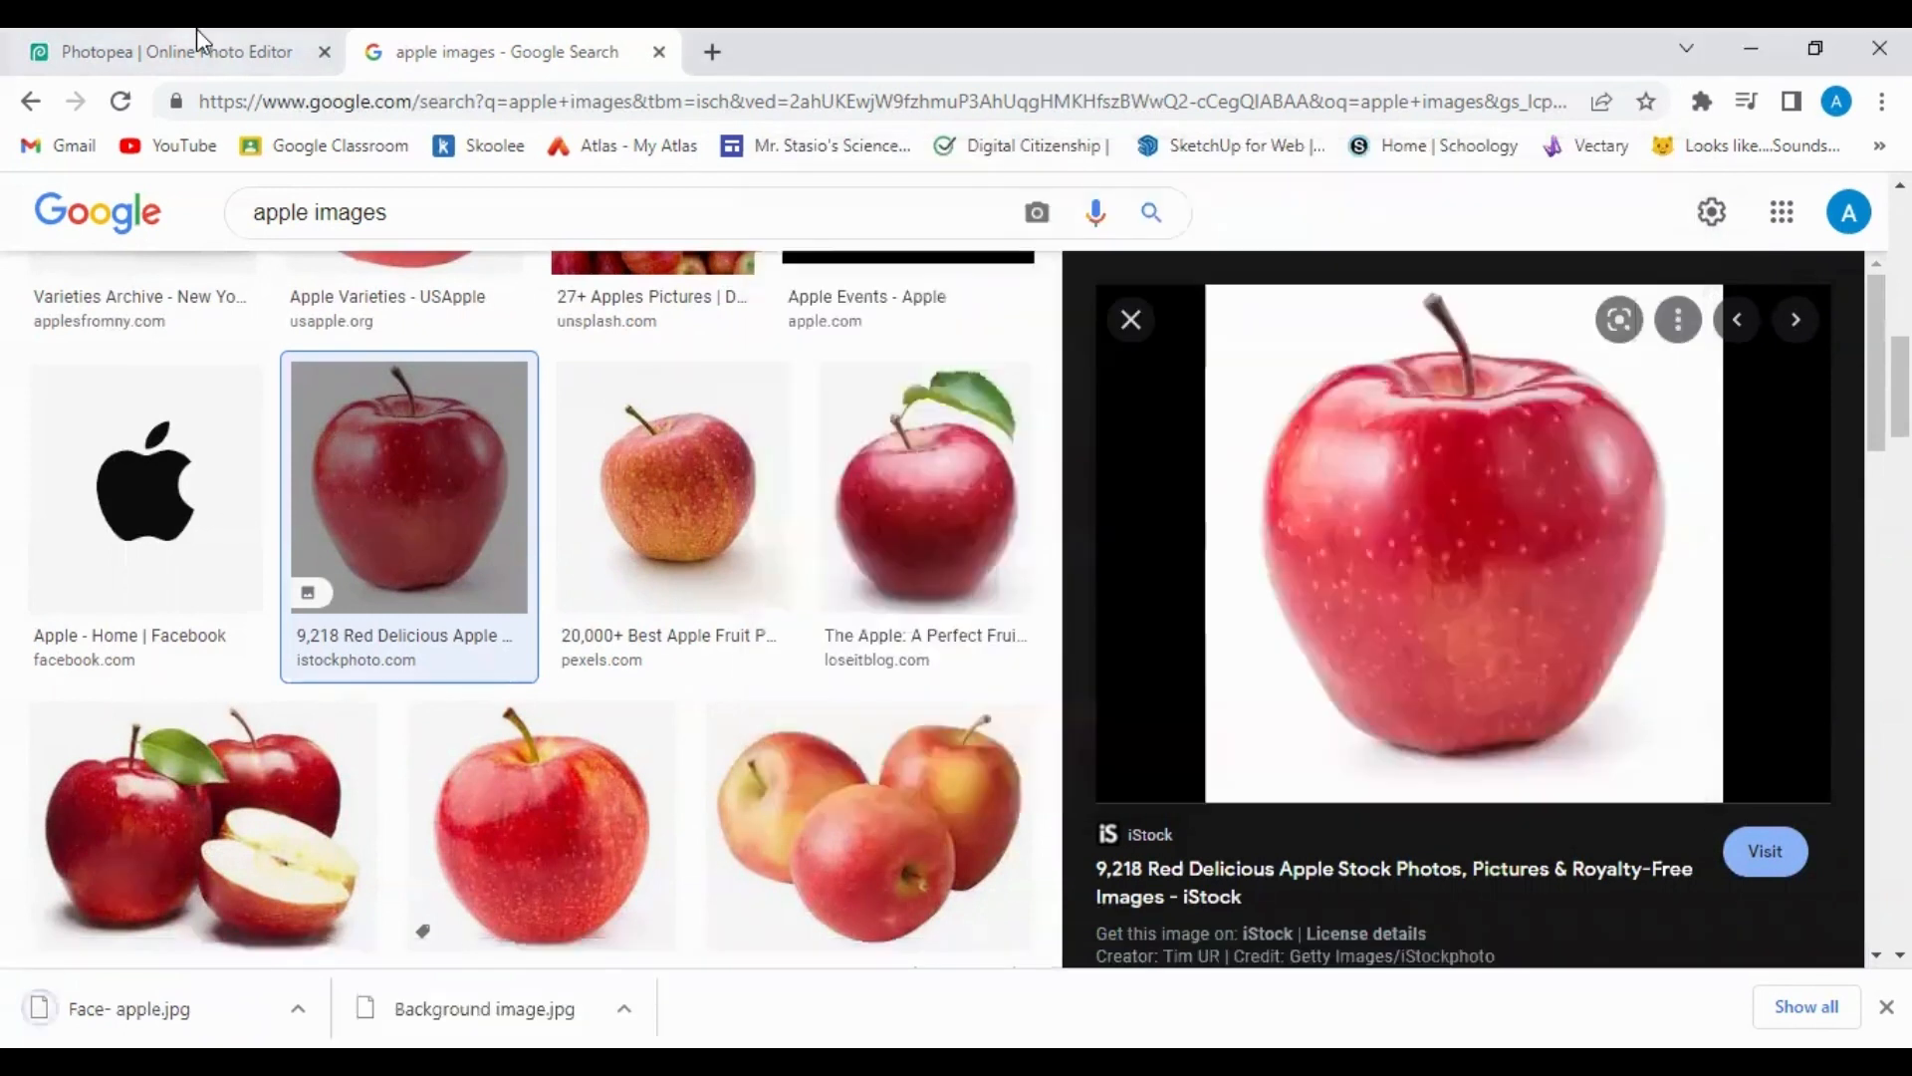
pyautogui.click(195, 32)
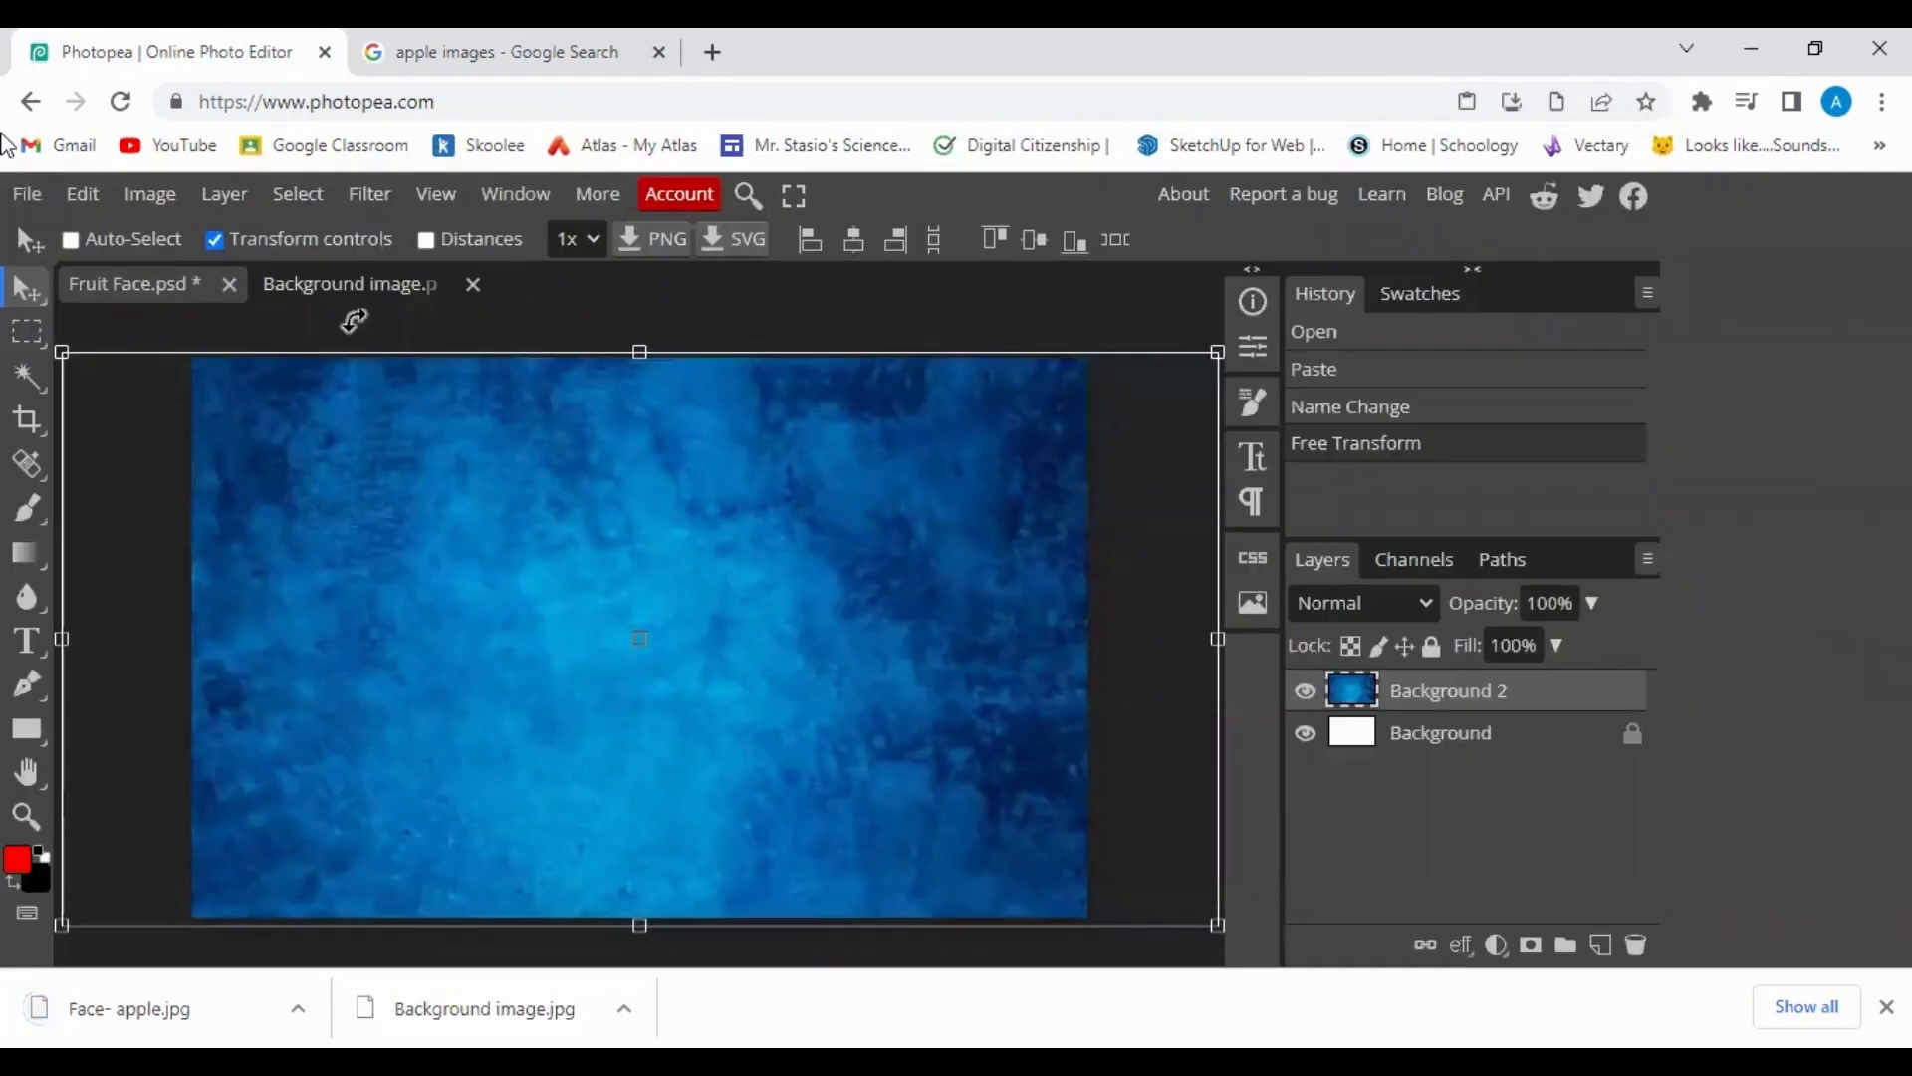
# Open Face- apple.jpg as a new document in Photopea.
pyautogui.click(27, 204)
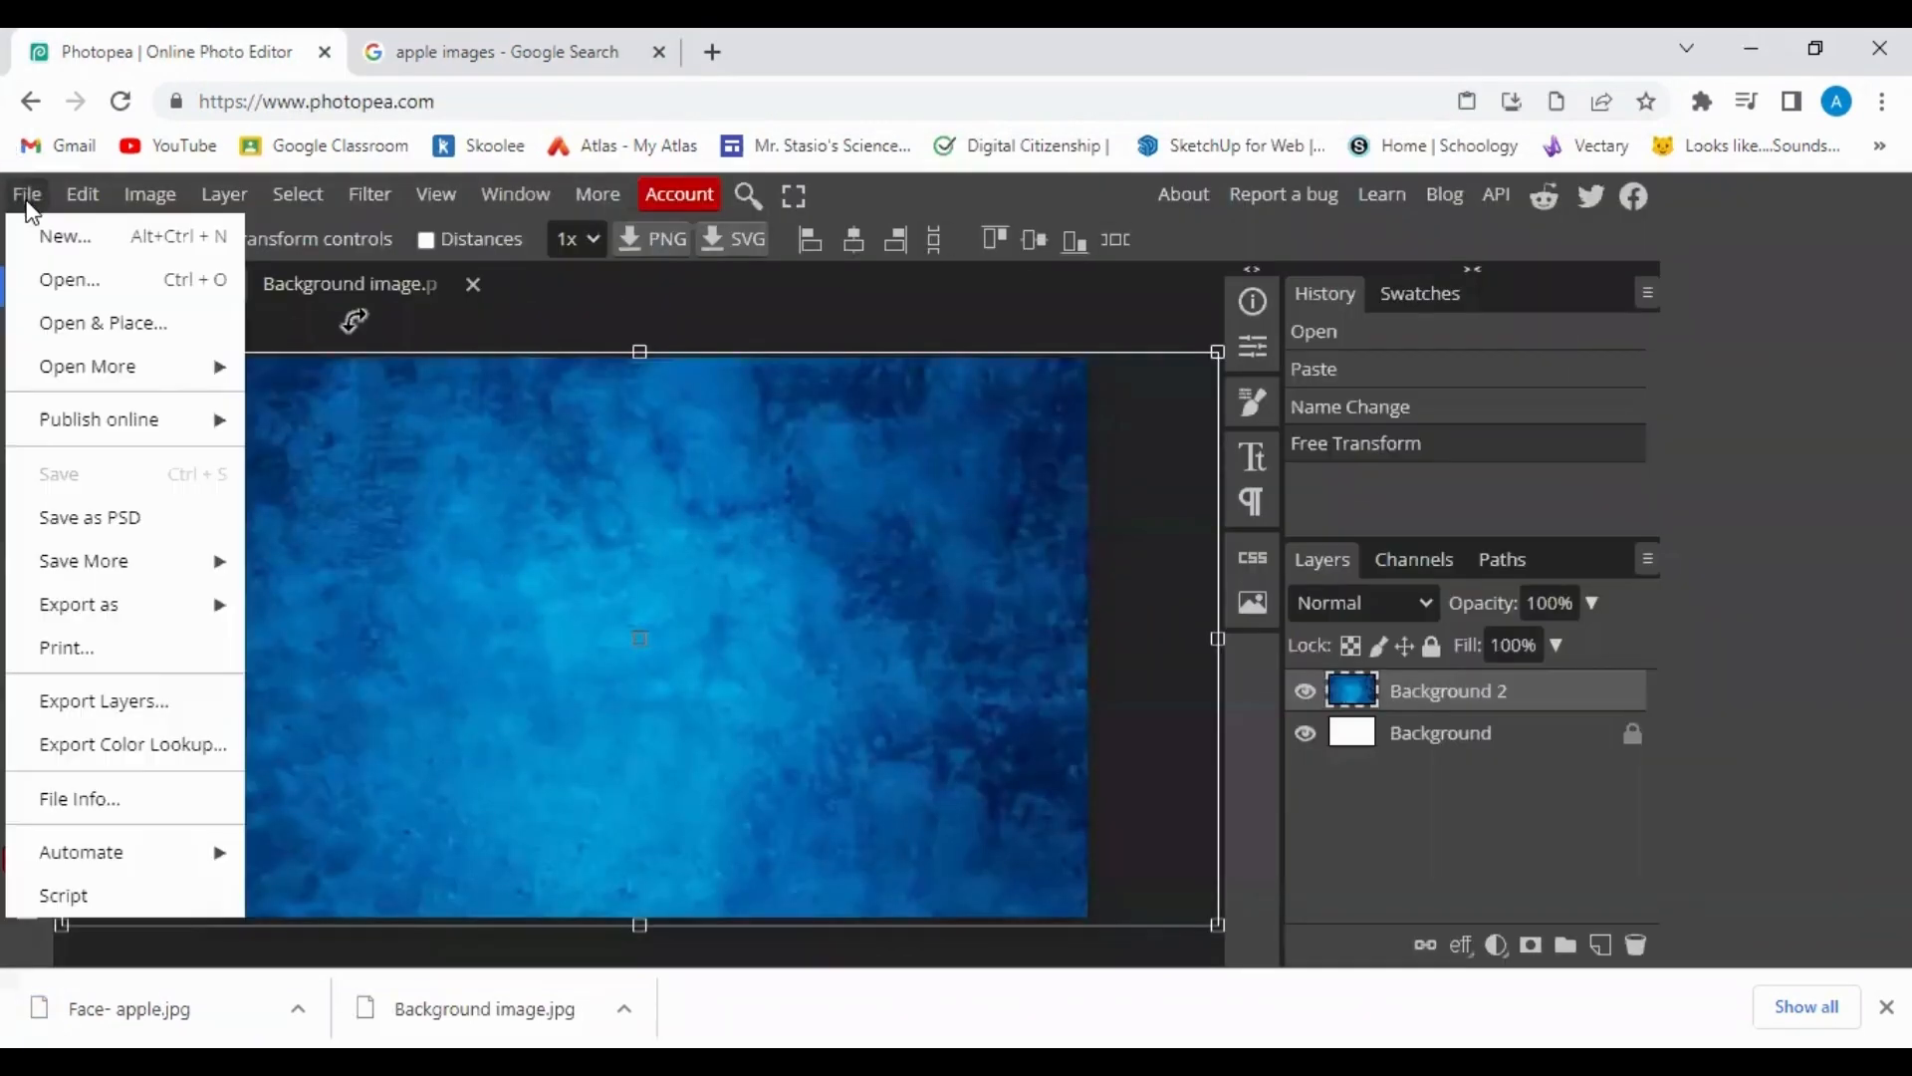
pyautogui.click(54, 269)
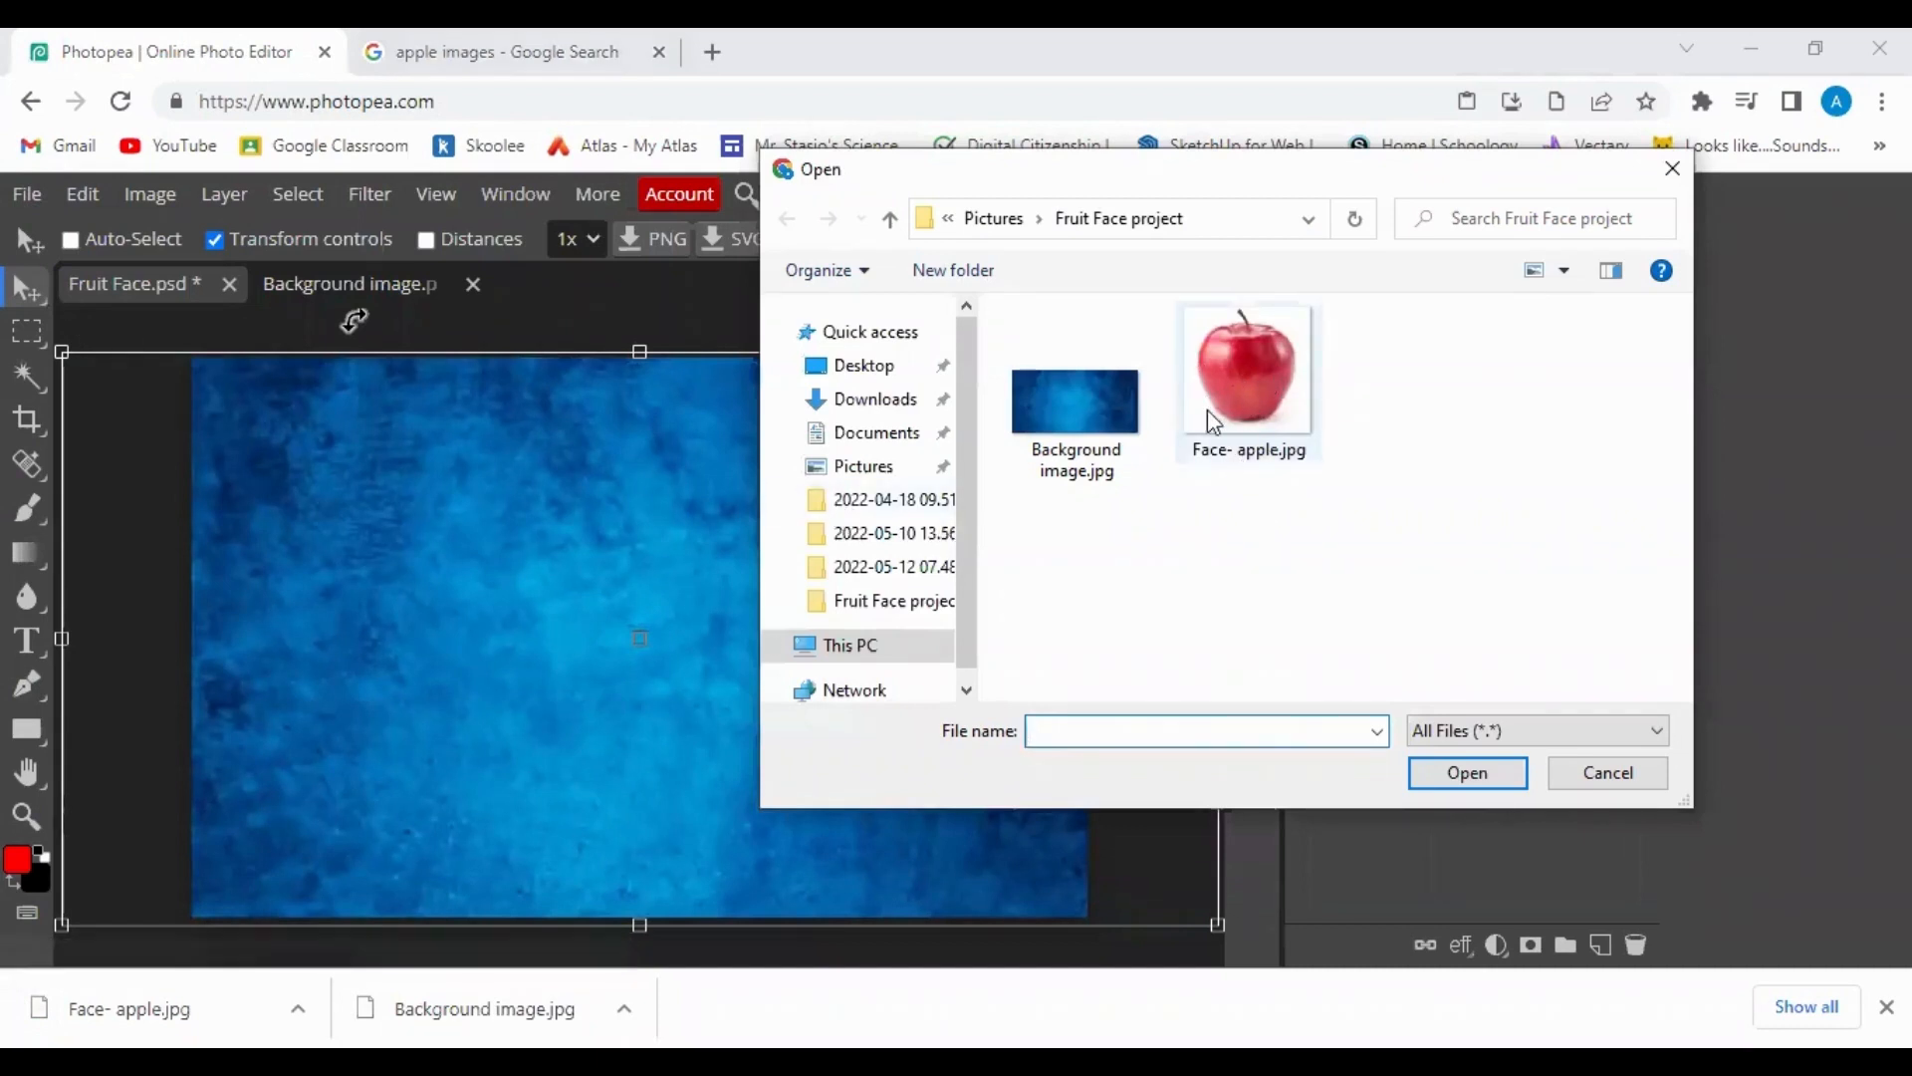
pyautogui.click(1235, 389)
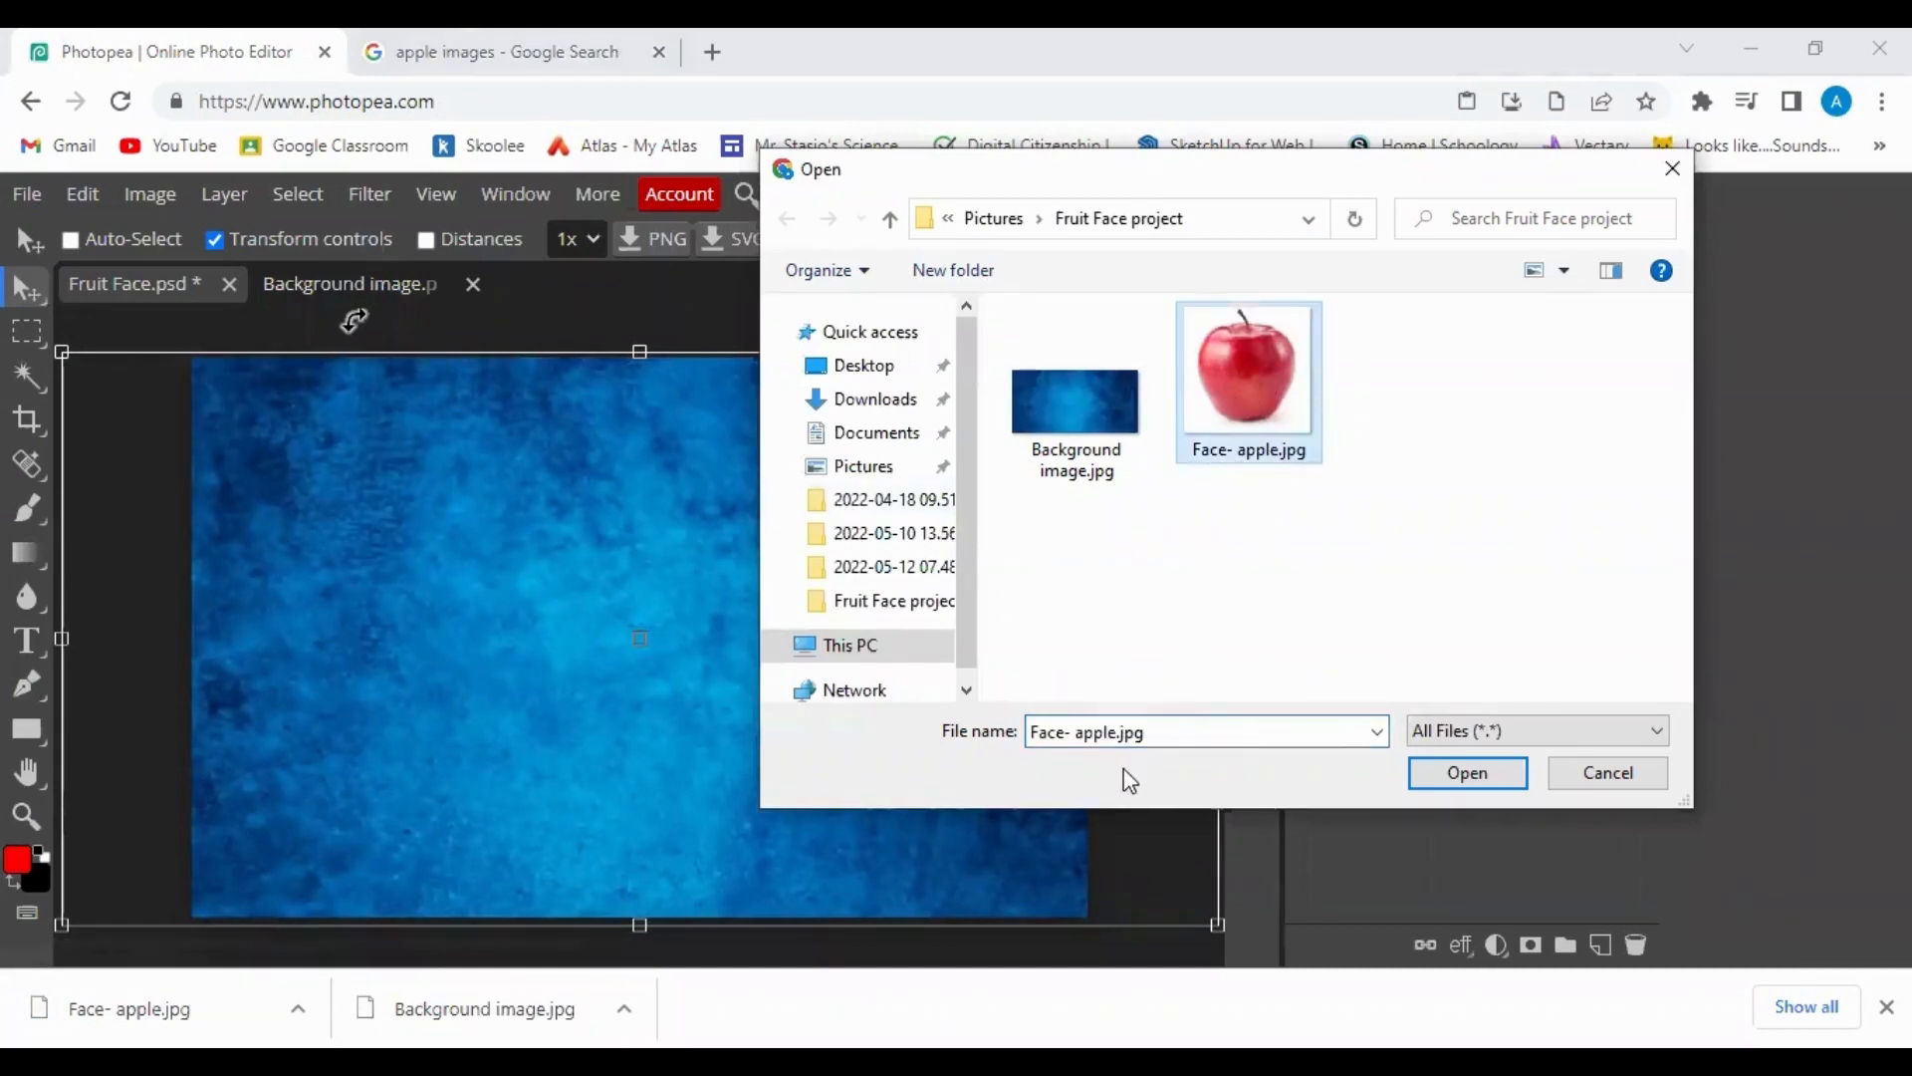
pyautogui.click(1454, 782)
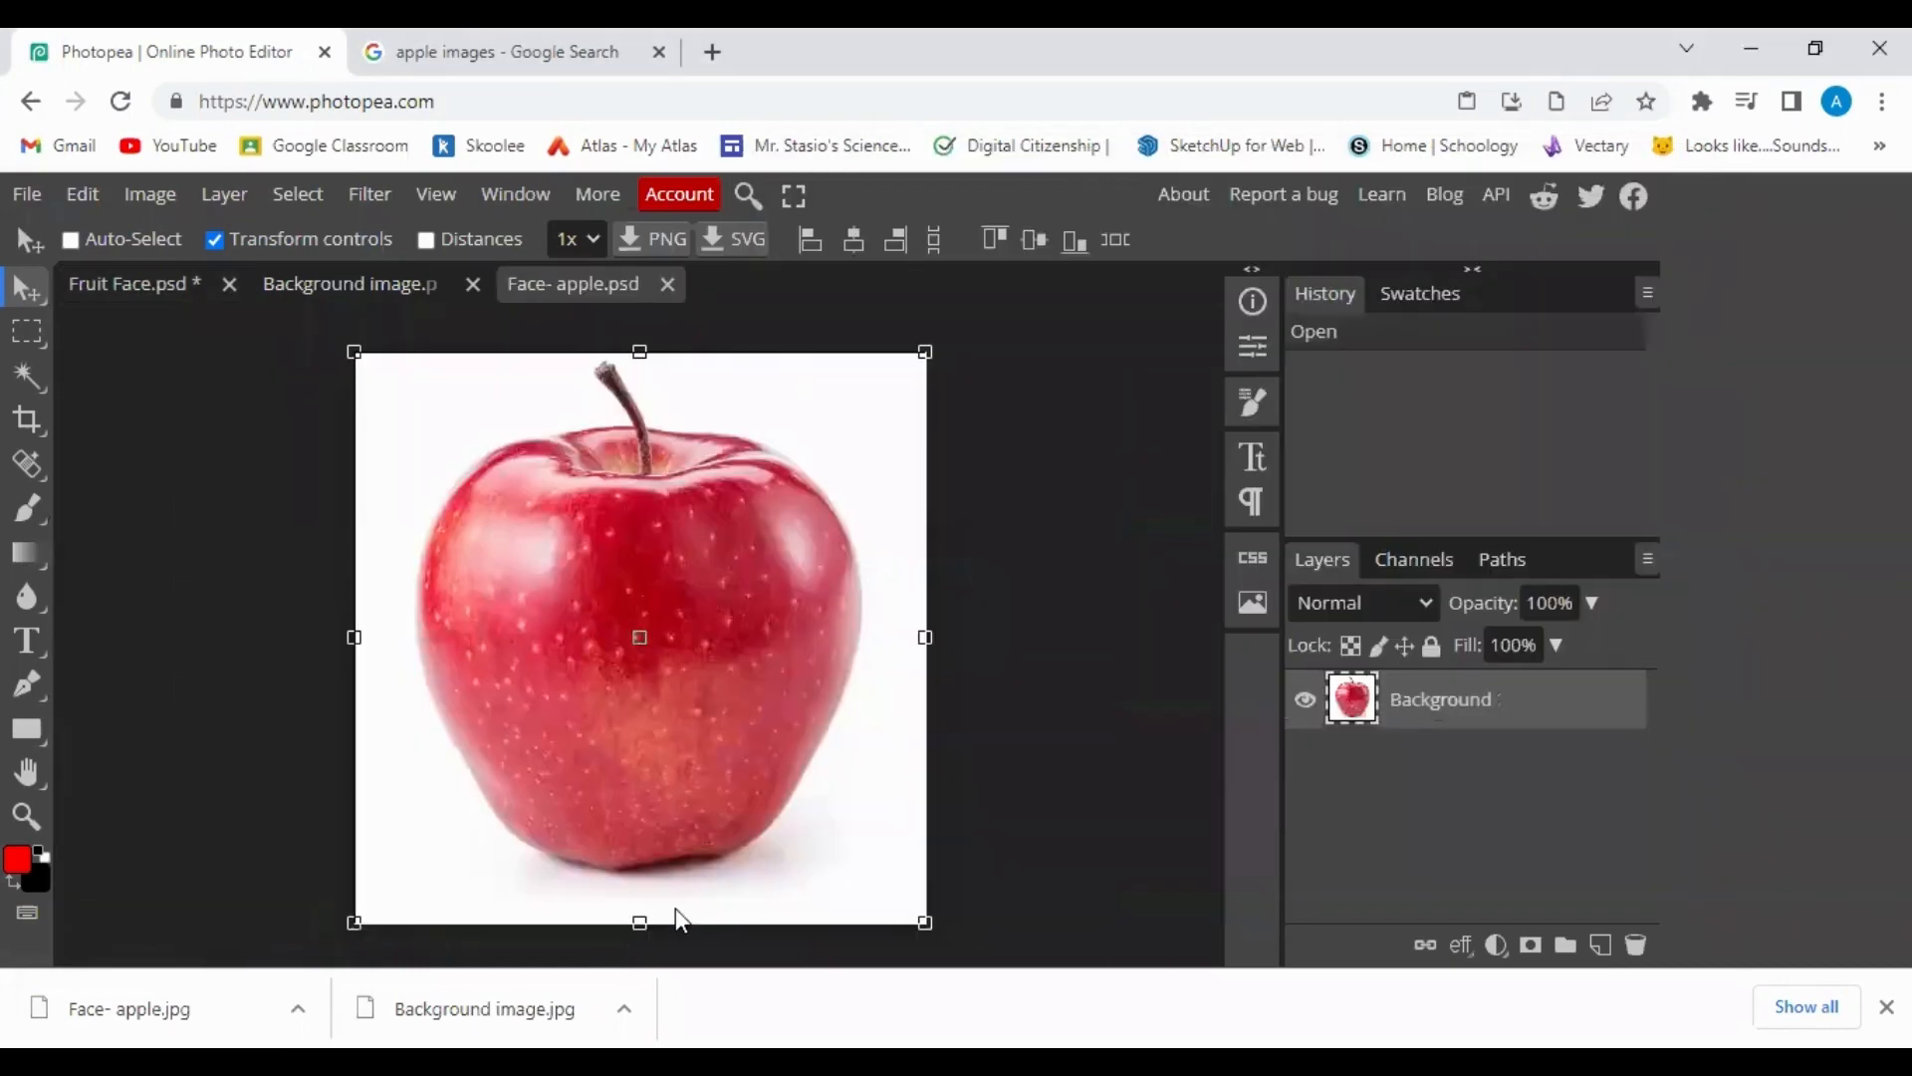
# Close the Background image document without saving.
pyautogui.moveTo(656, 855); pyautogui.dragTo(379, 297)
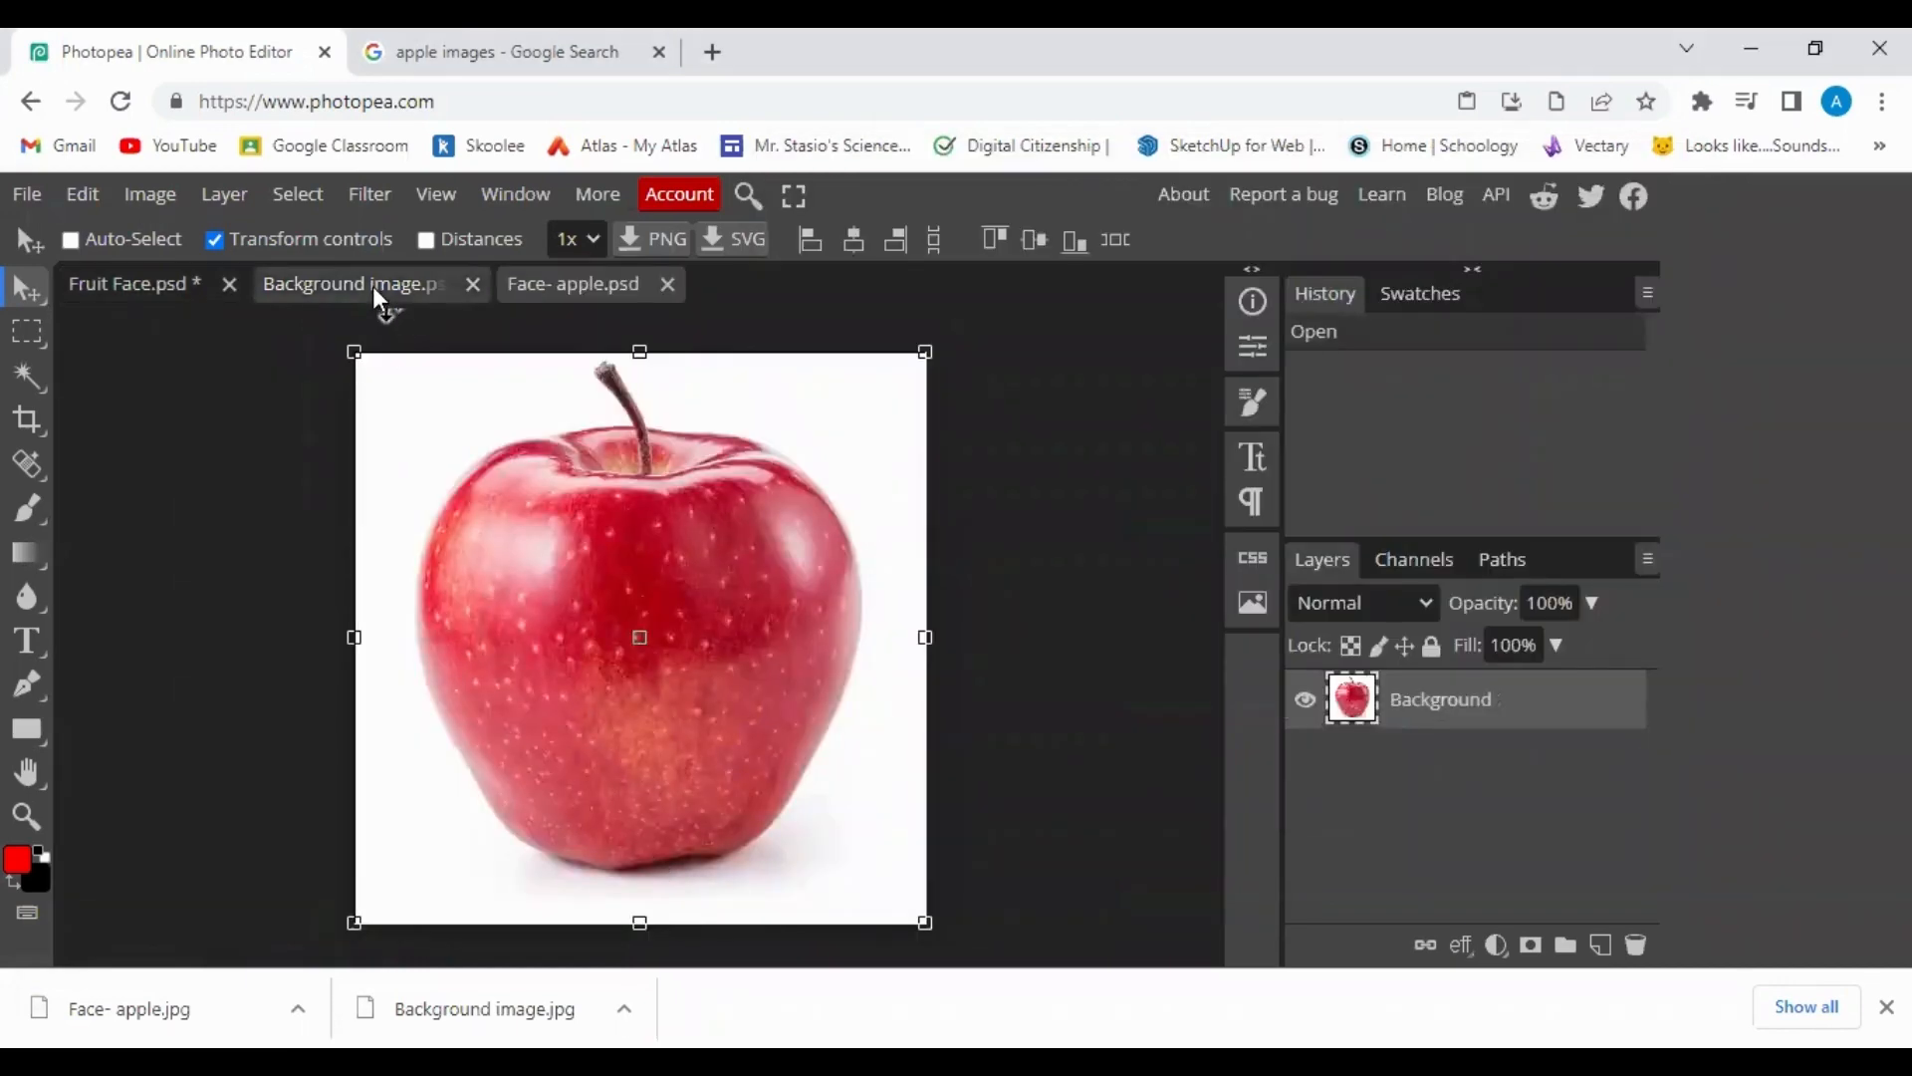
pyautogui.click(474, 286)
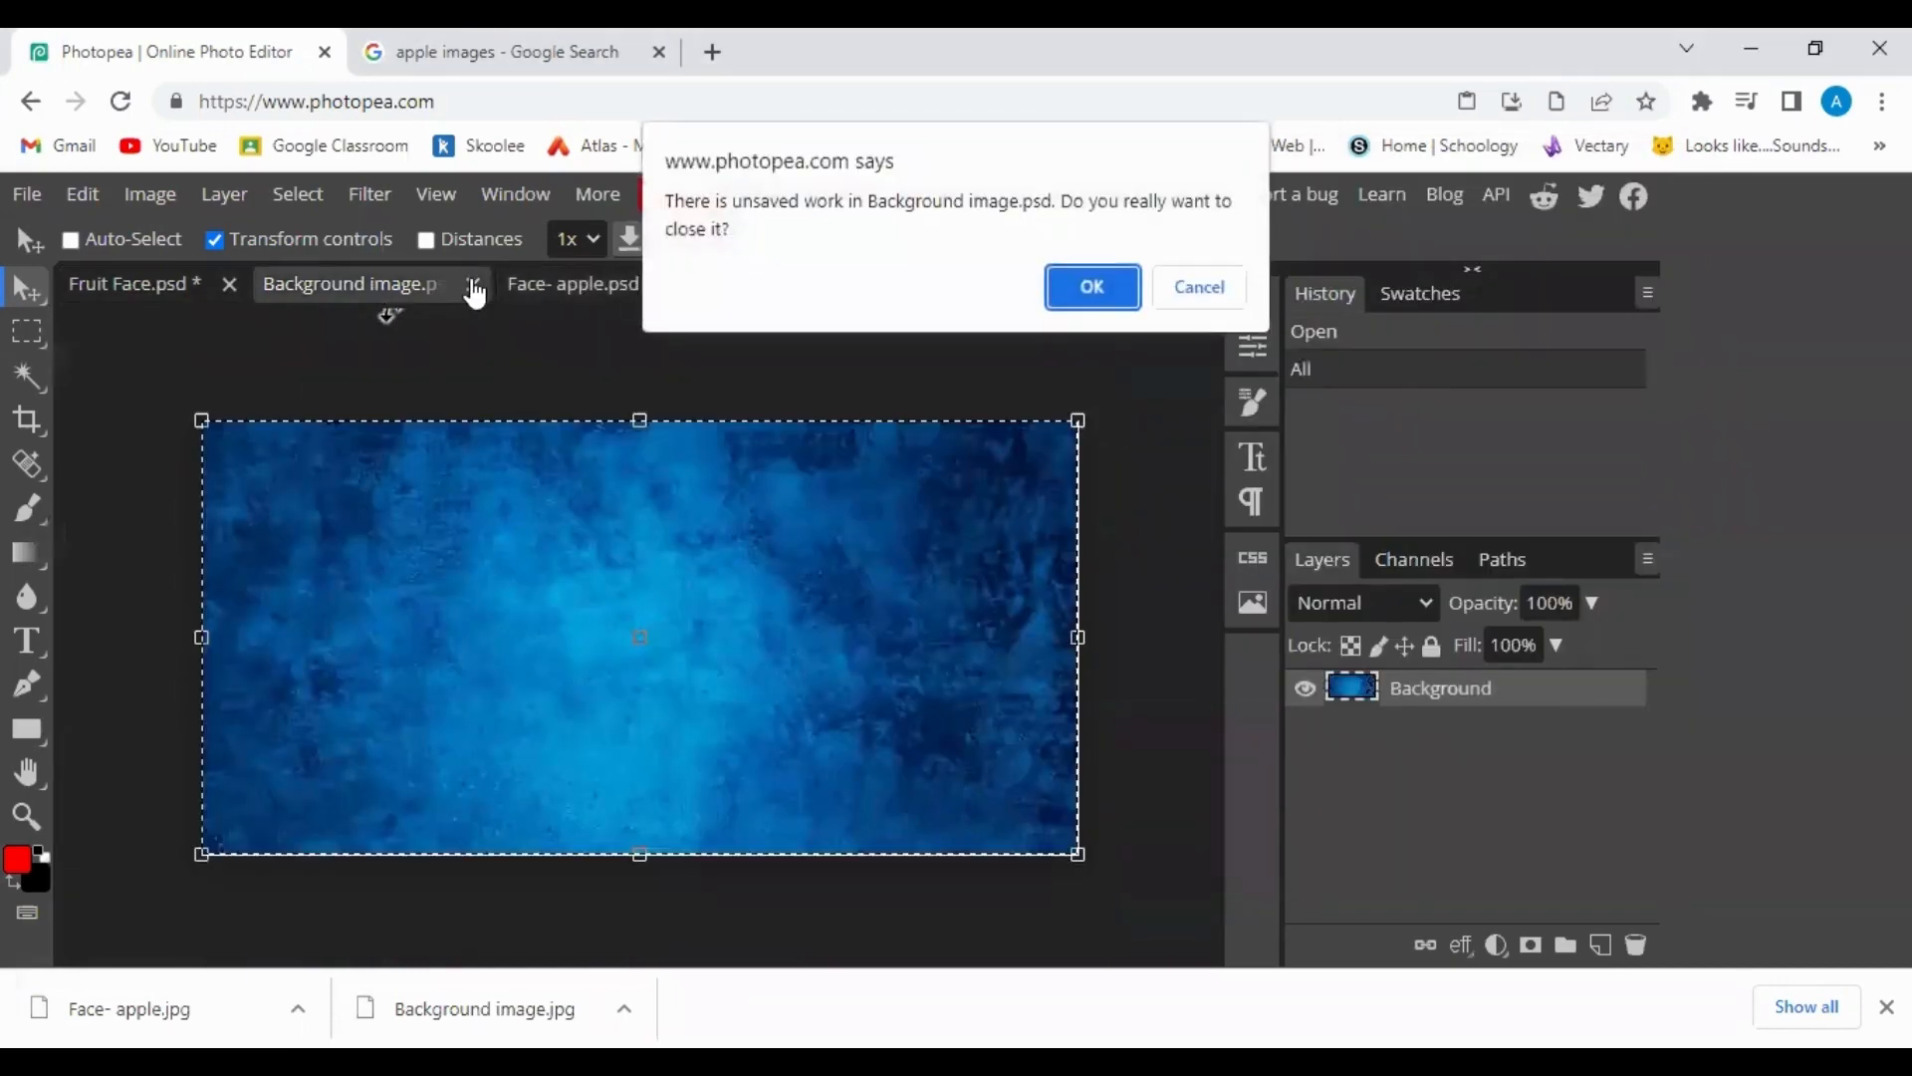
pyautogui.click(1100, 297)
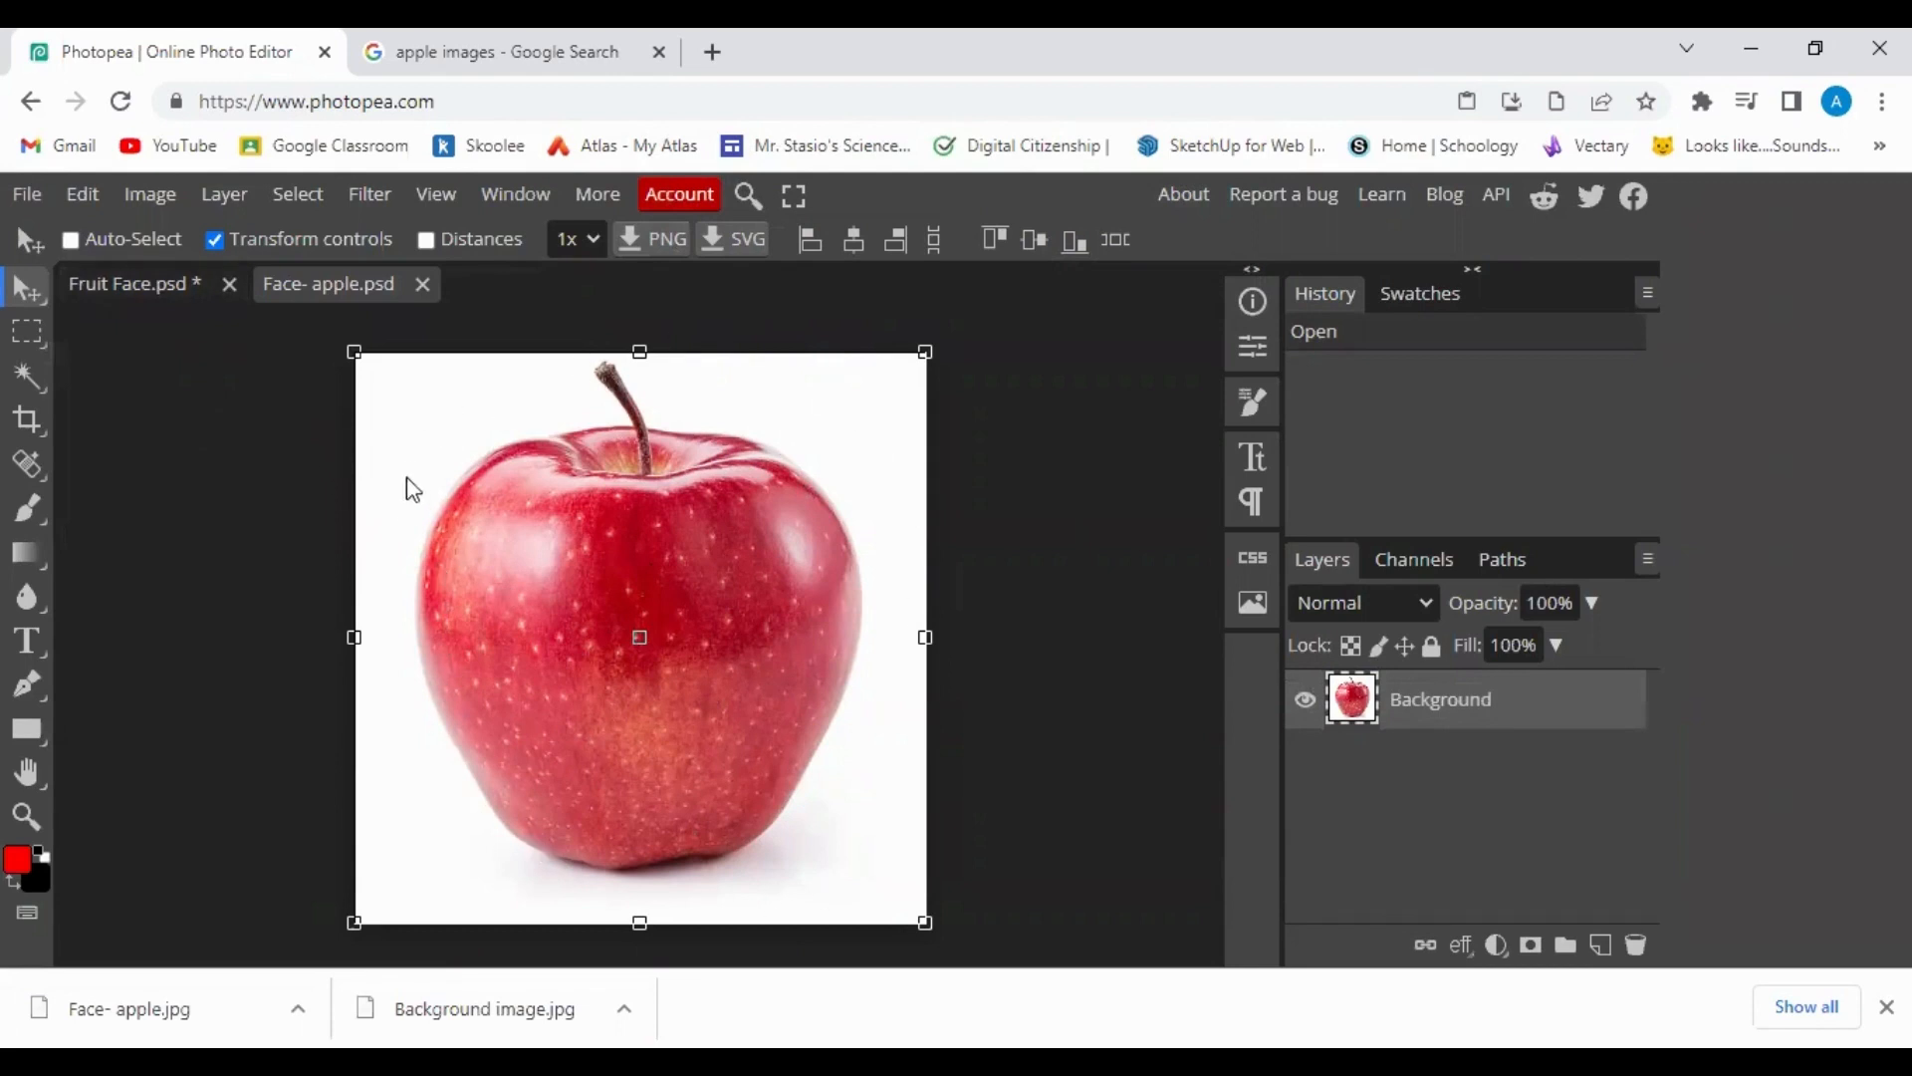
# Switch to the Magic Wand tool on the Face- apple document.
pyautogui.click(128, 286)
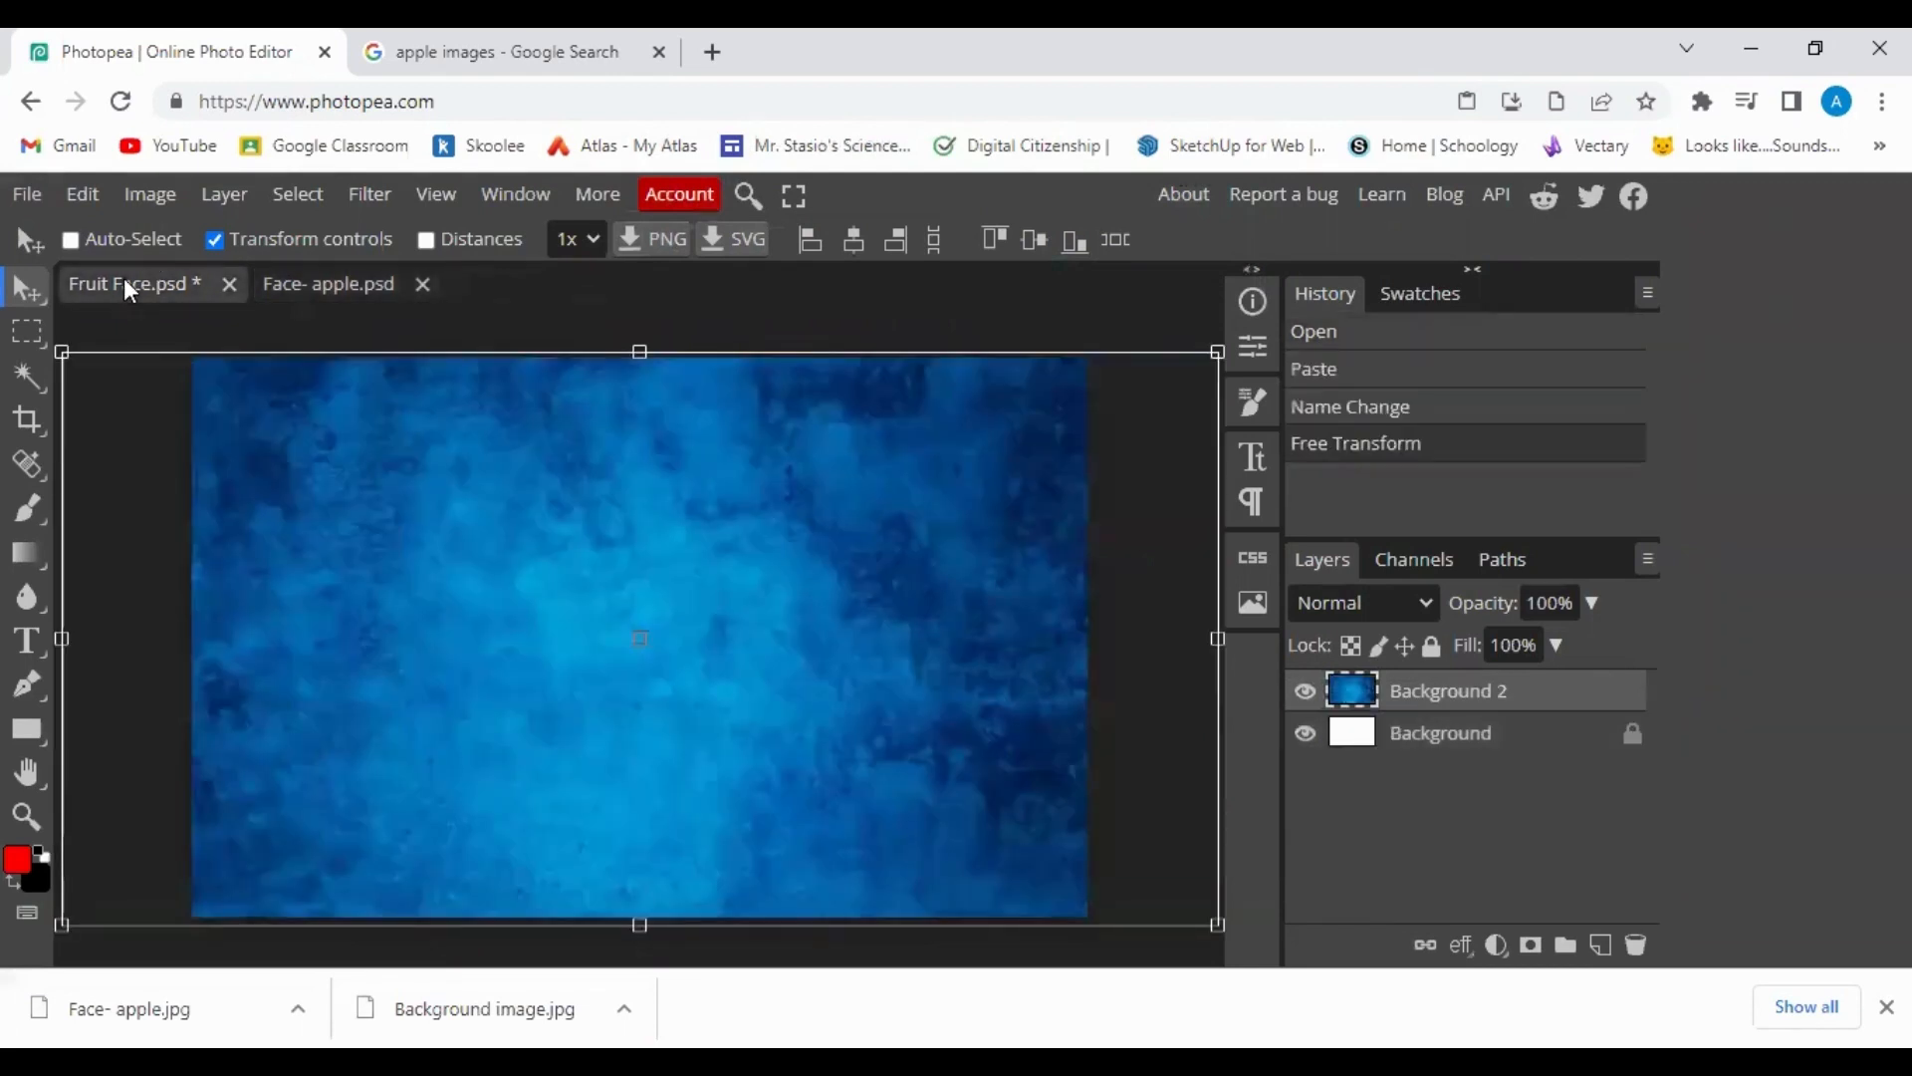
pyautogui.click(291, 283)
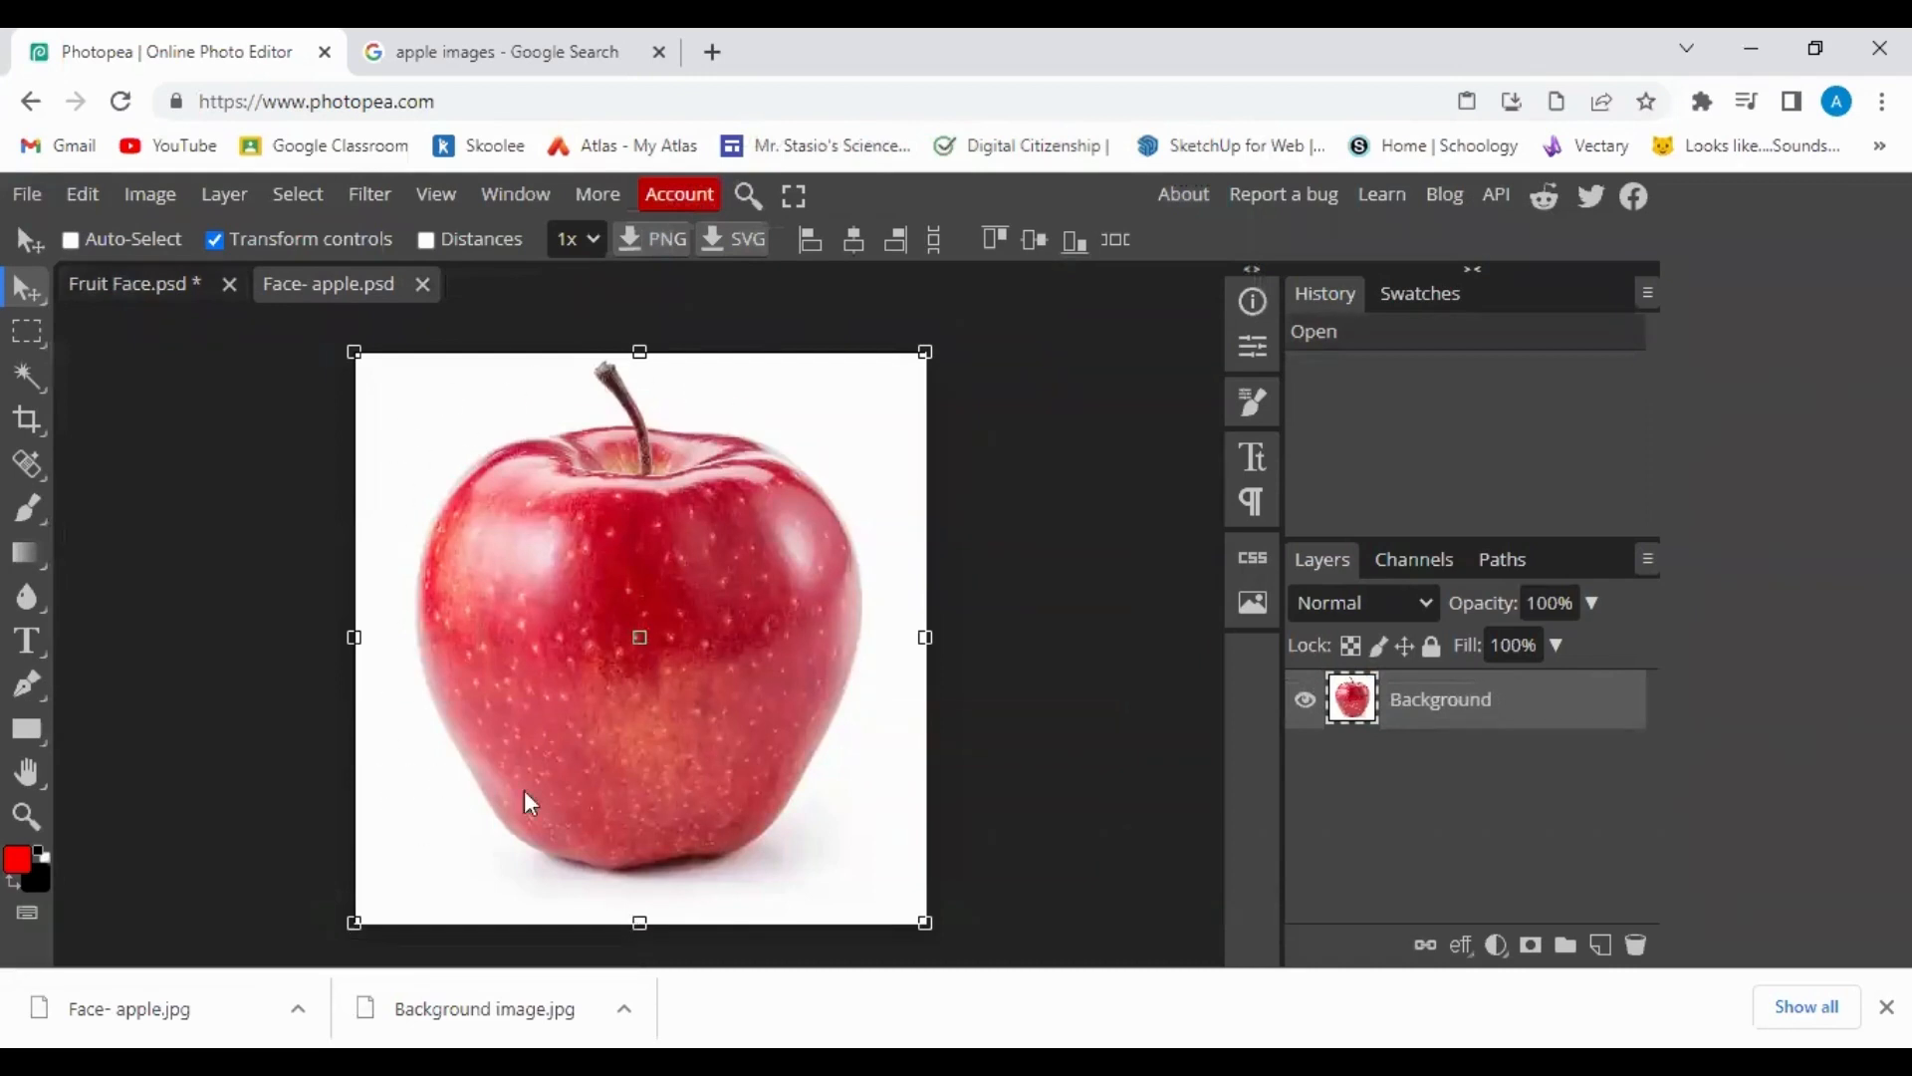
pyautogui.rightClick(28, 375)
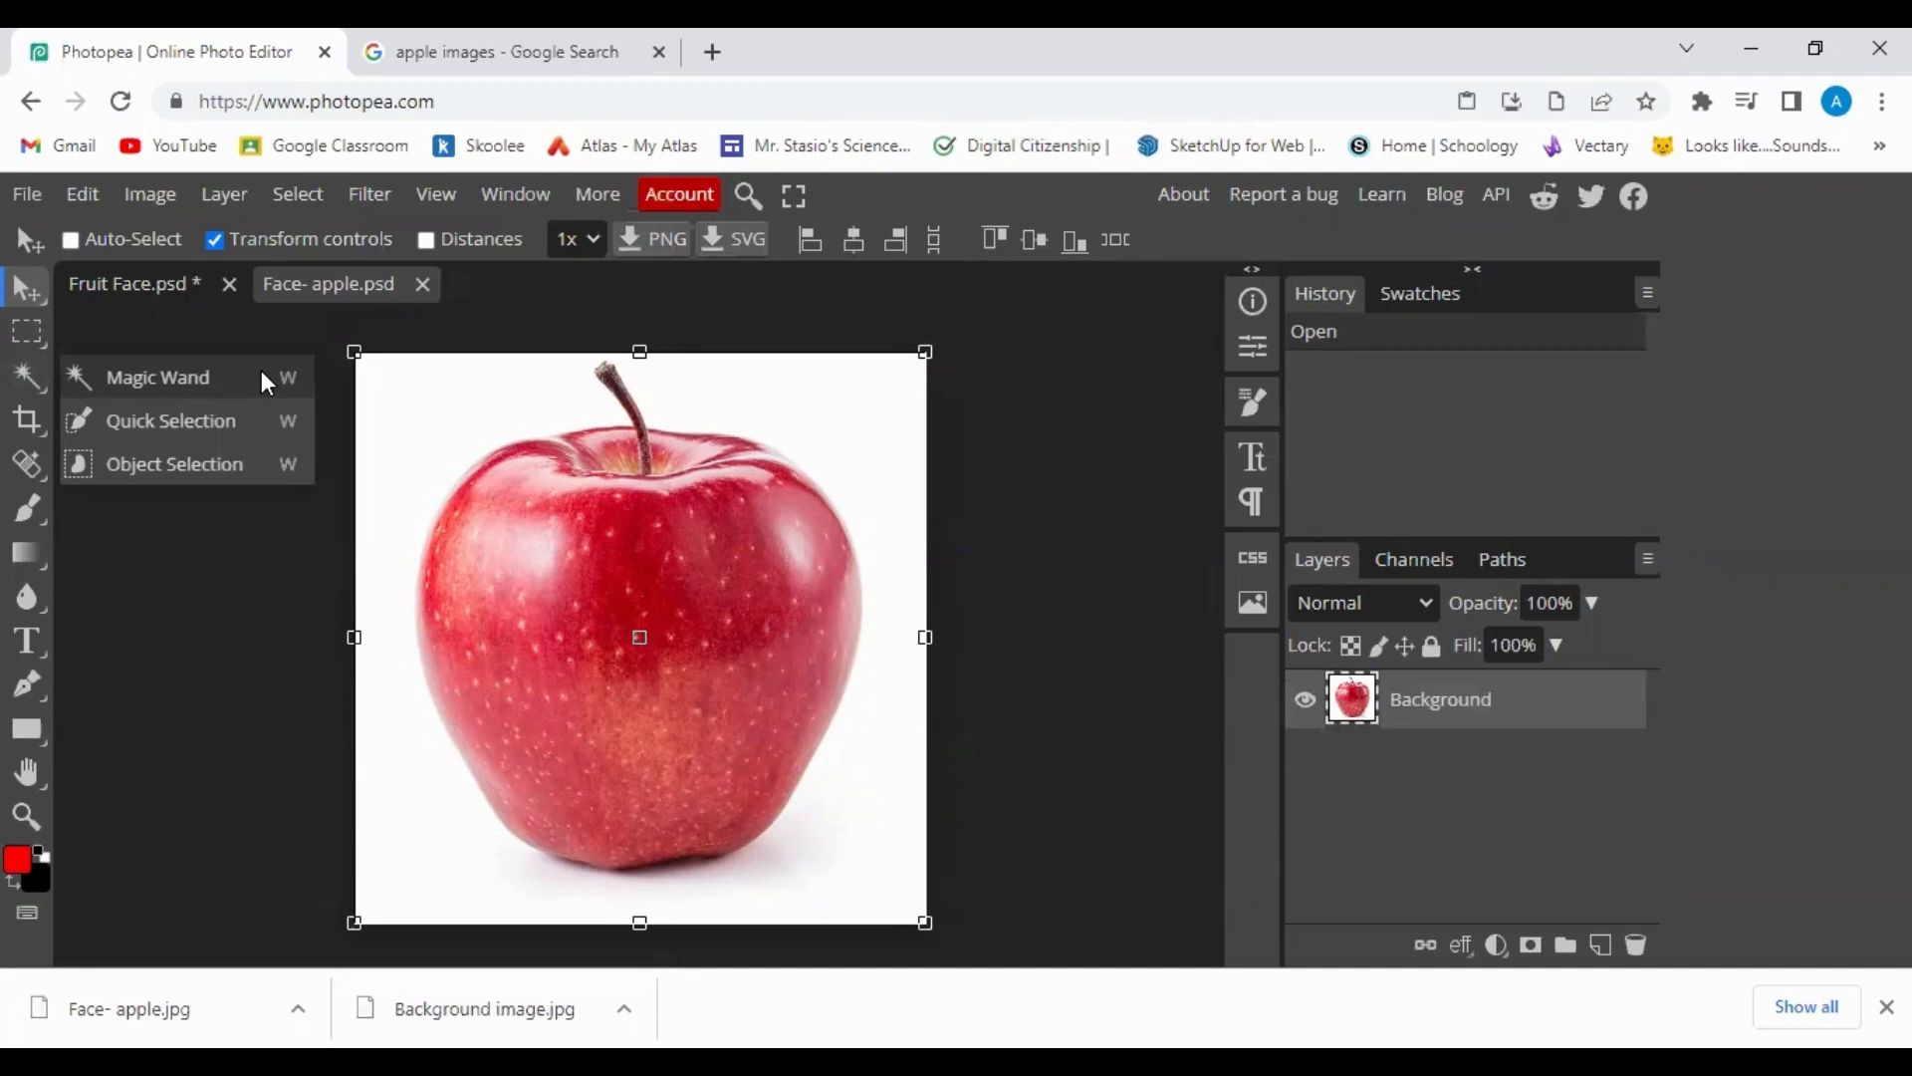
pyautogui.click(195, 377)
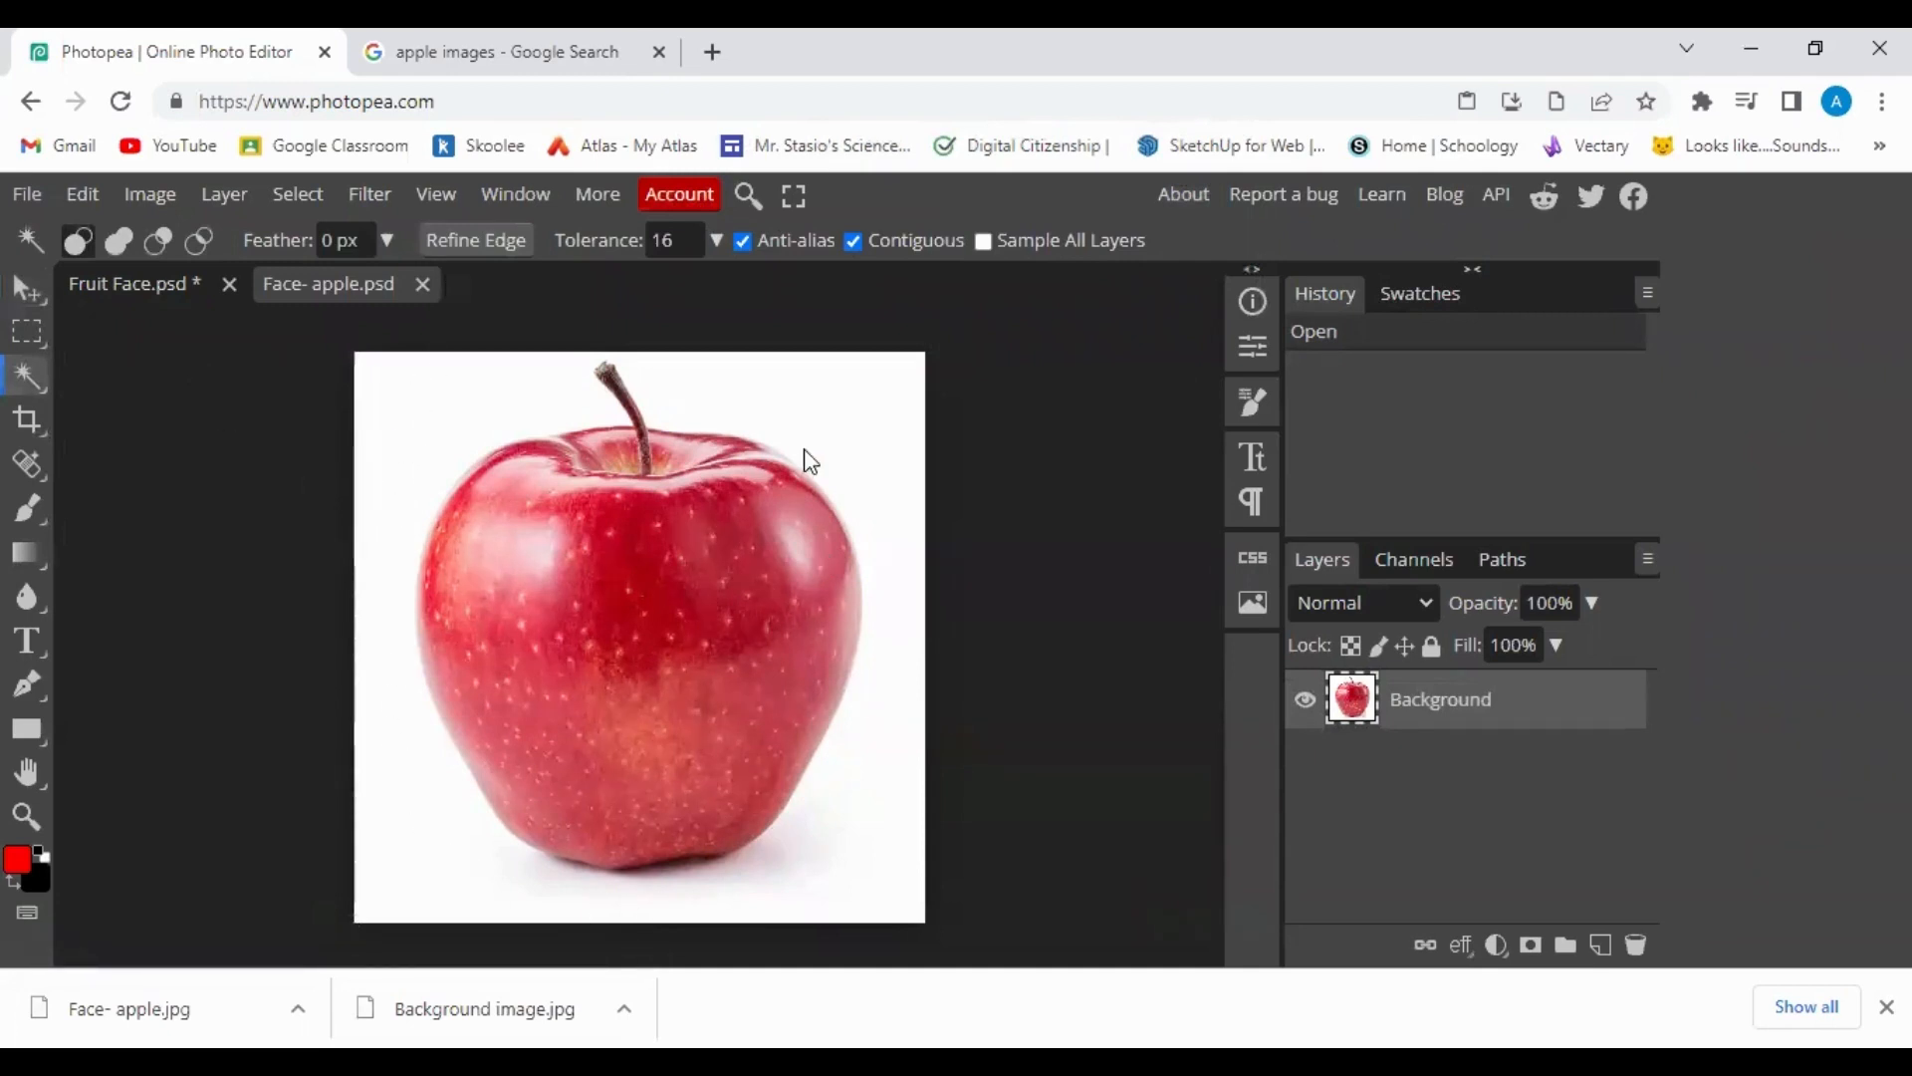
# Magic-wand and delete the white background and shadow remnants under the apple, then deselect.
pyautogui.click(418, 418)
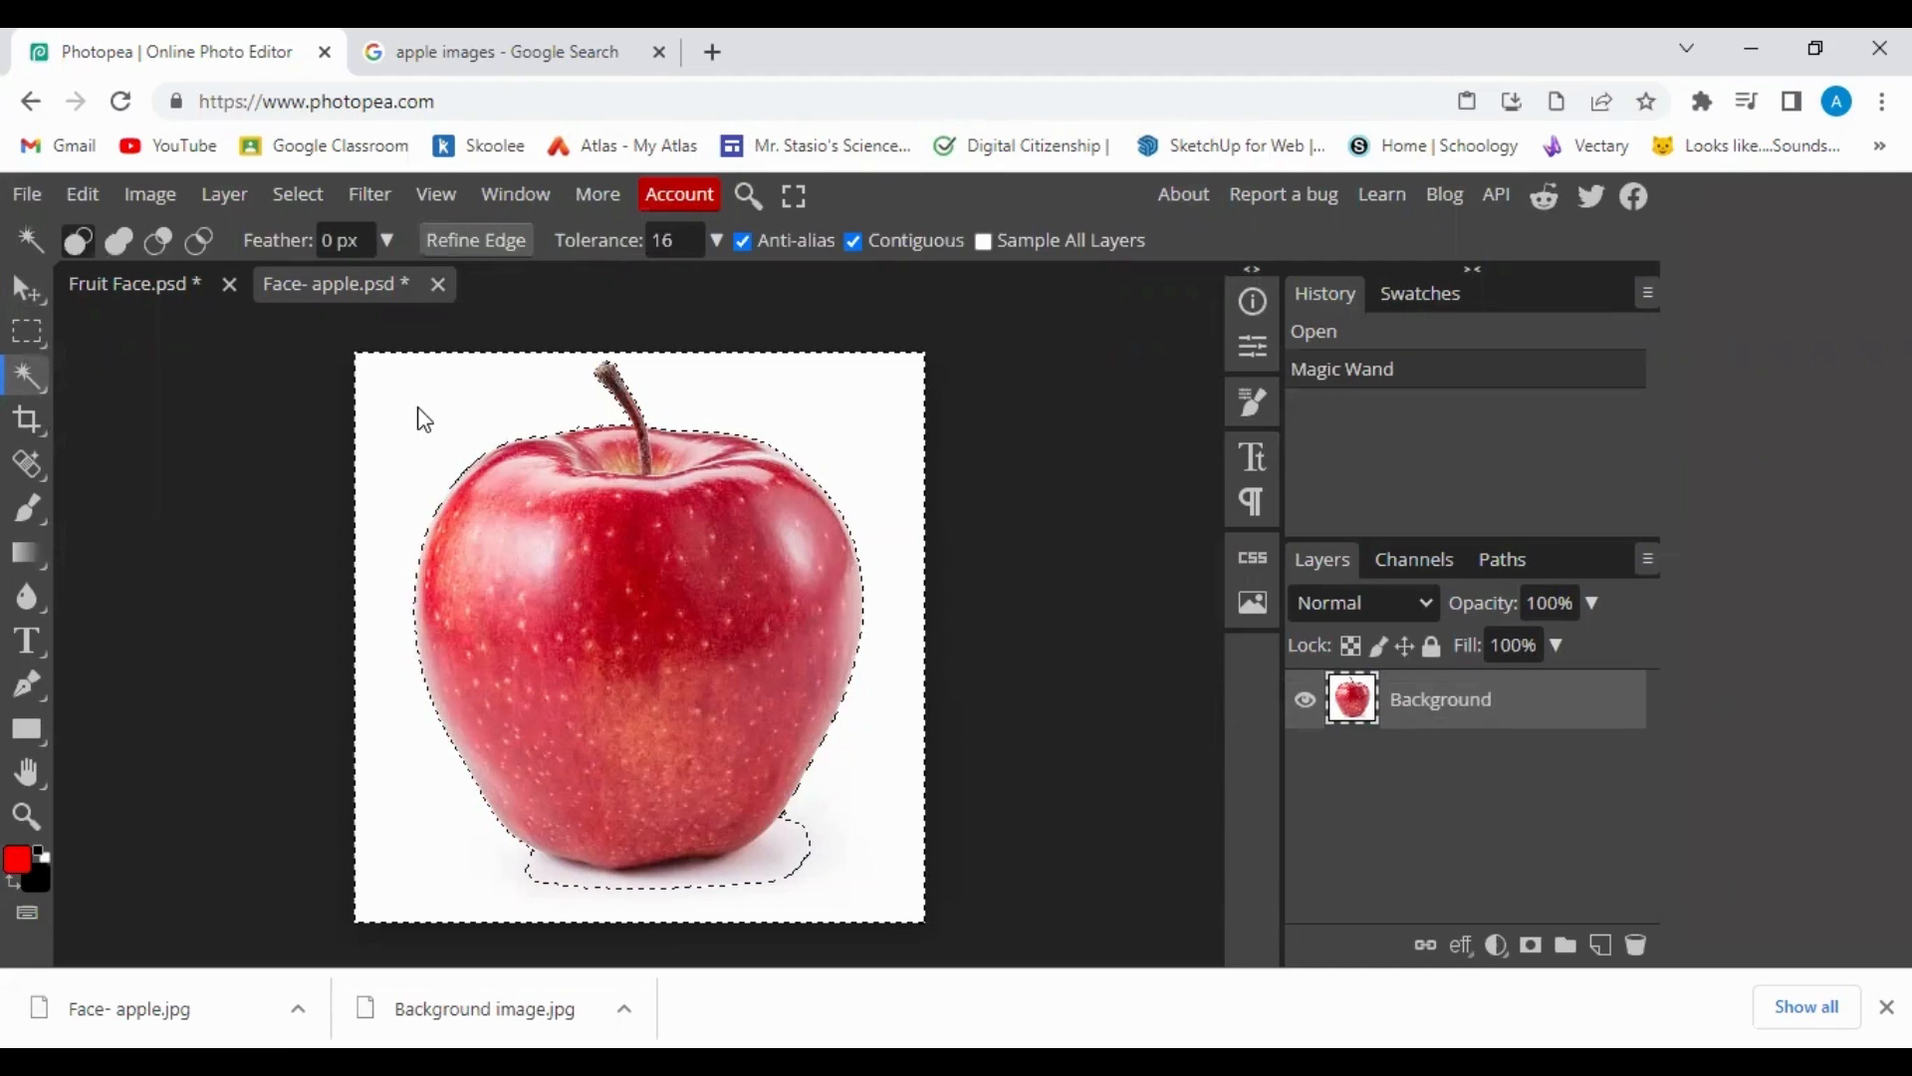
pyautogui.press('Delete')
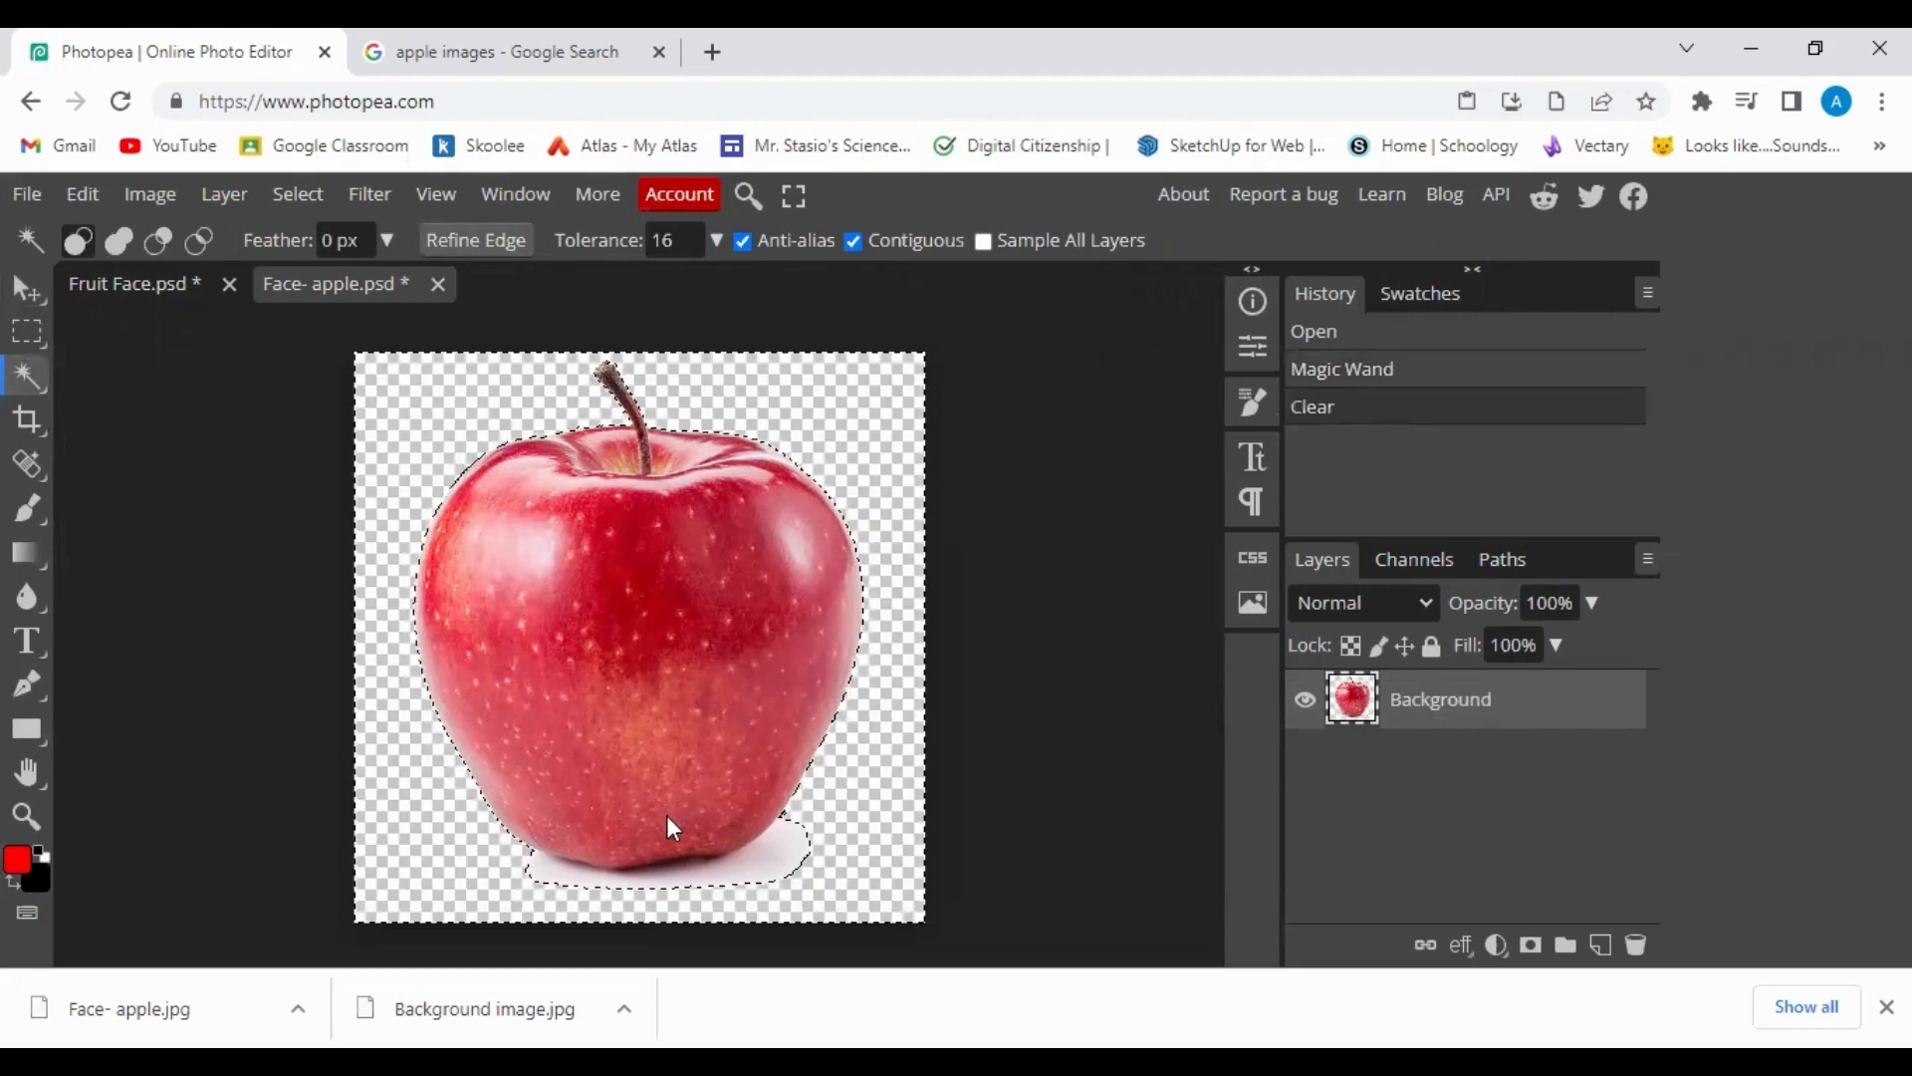
pyautogui.click(731, 868)
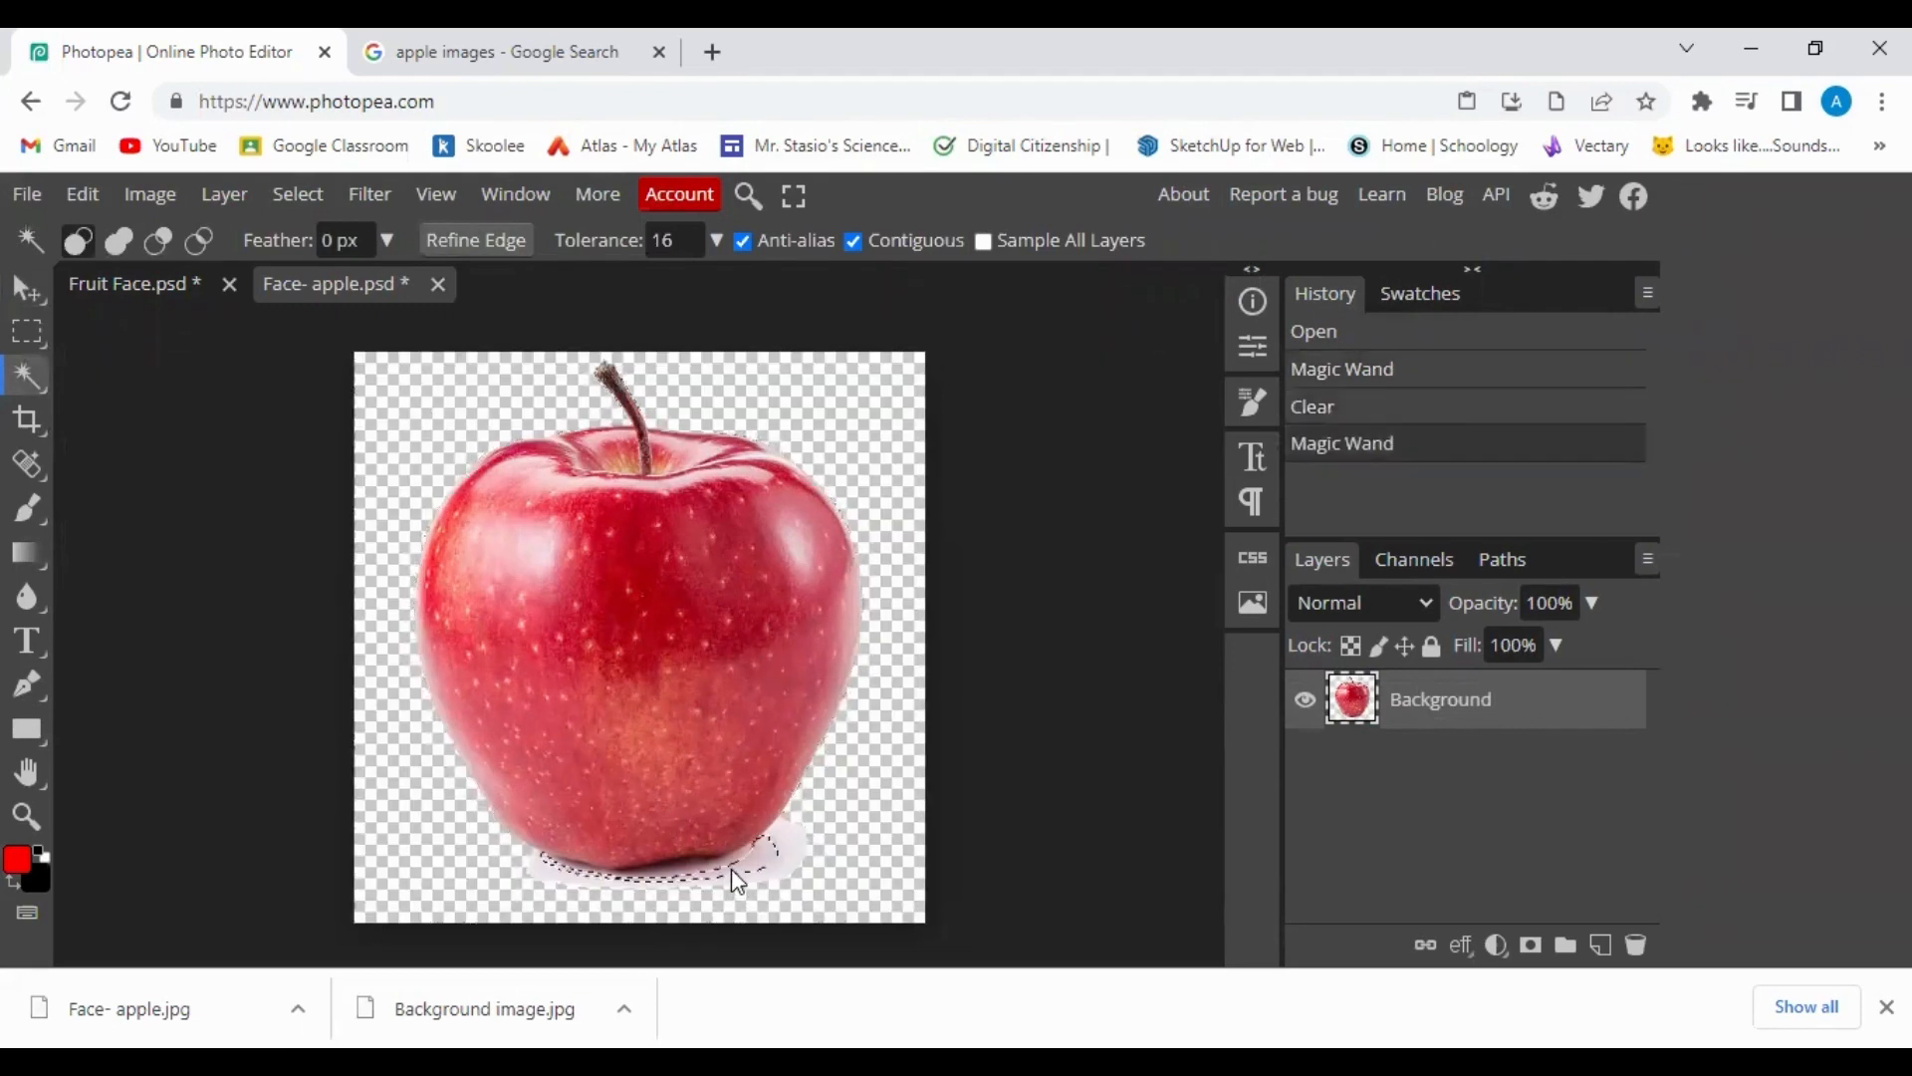
pyautogui.press('Delete')
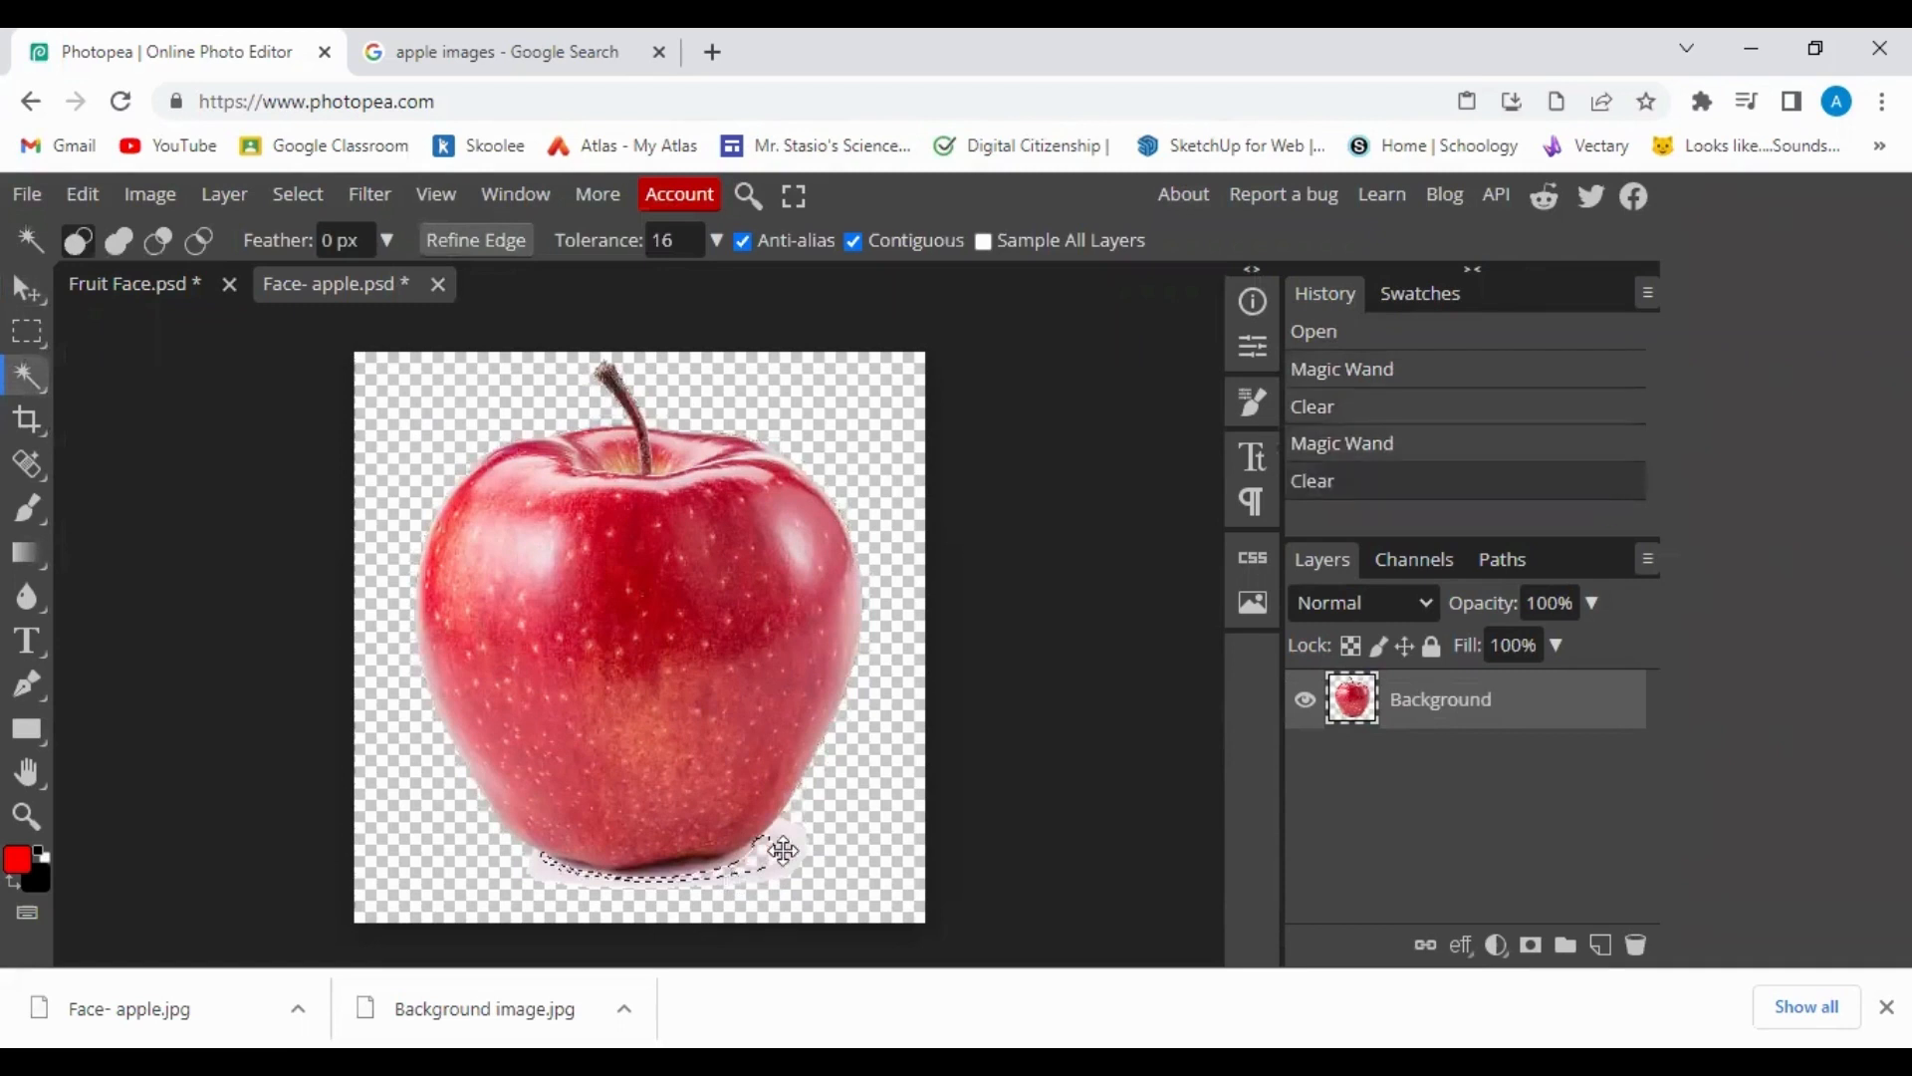
pyautogui.click(797, 851)
pyautogui.press('Delete')
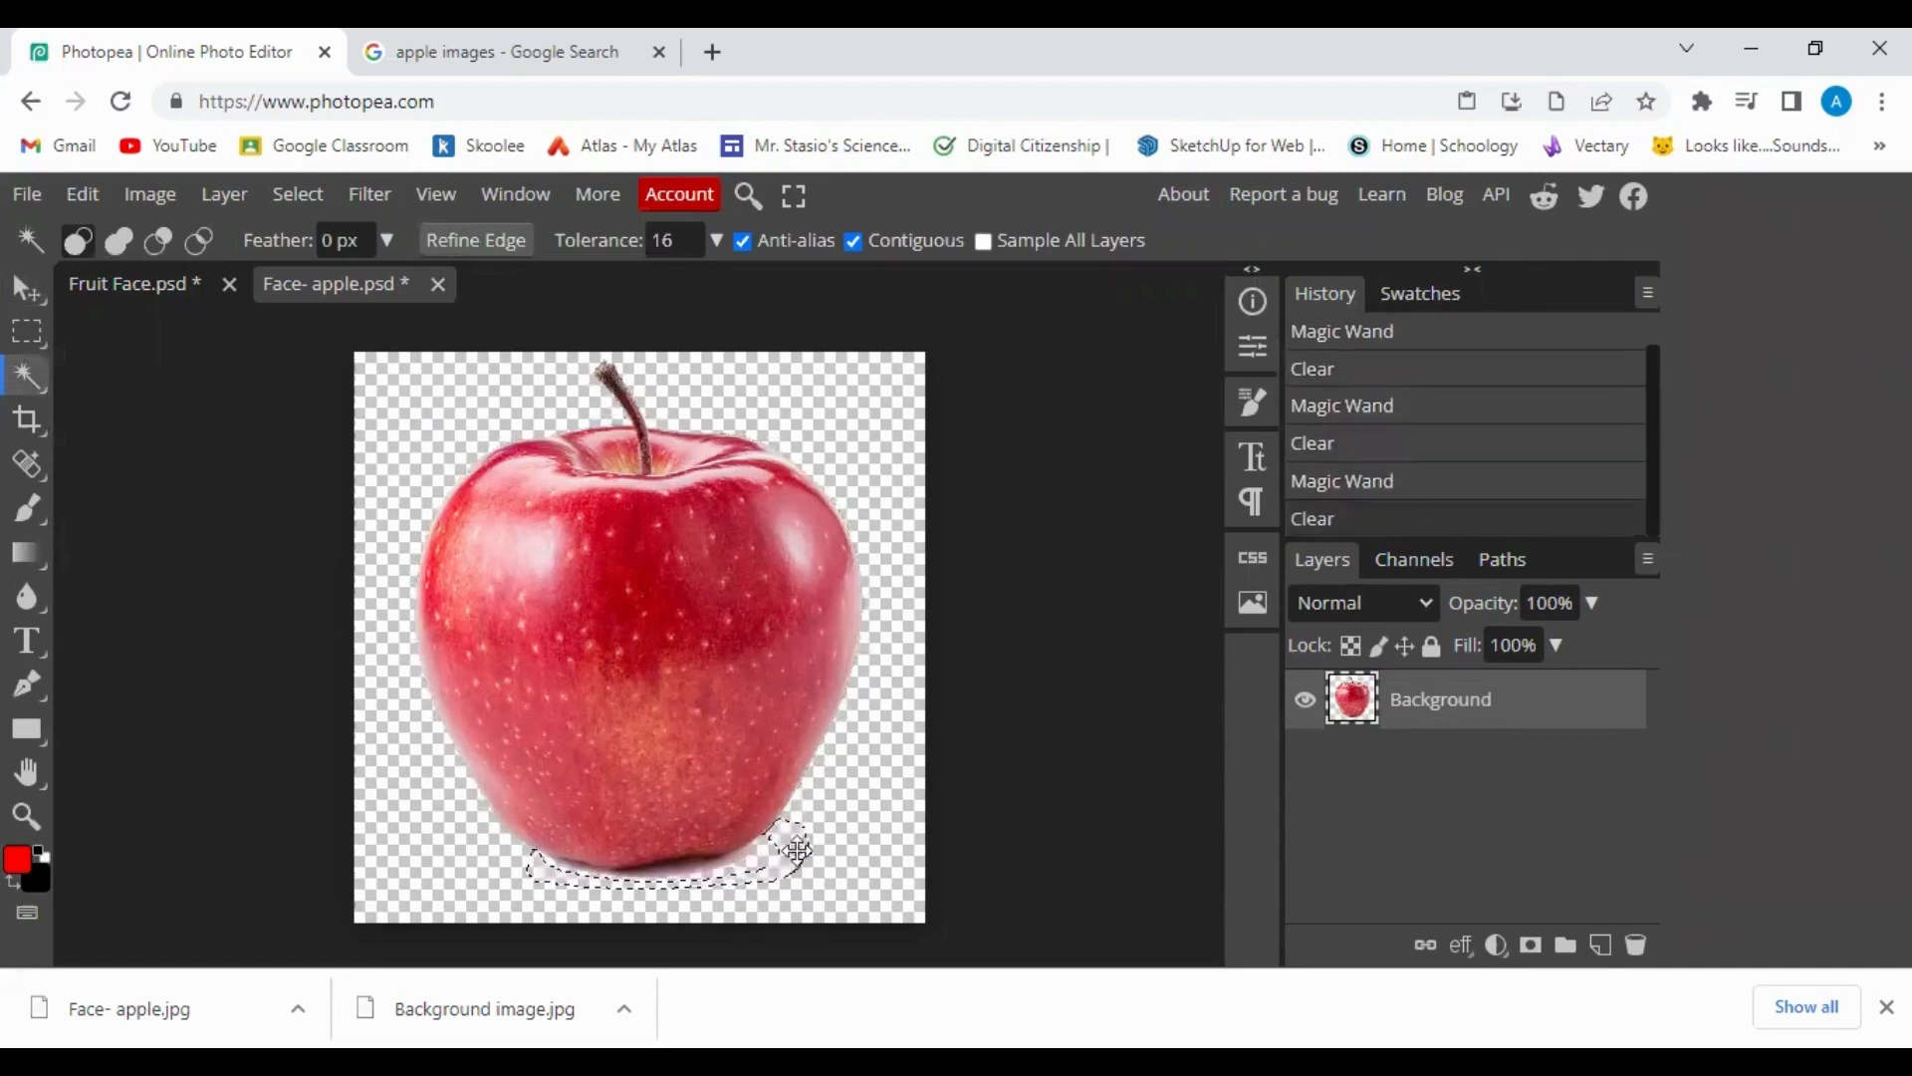
pyautogui.click(734, 872)
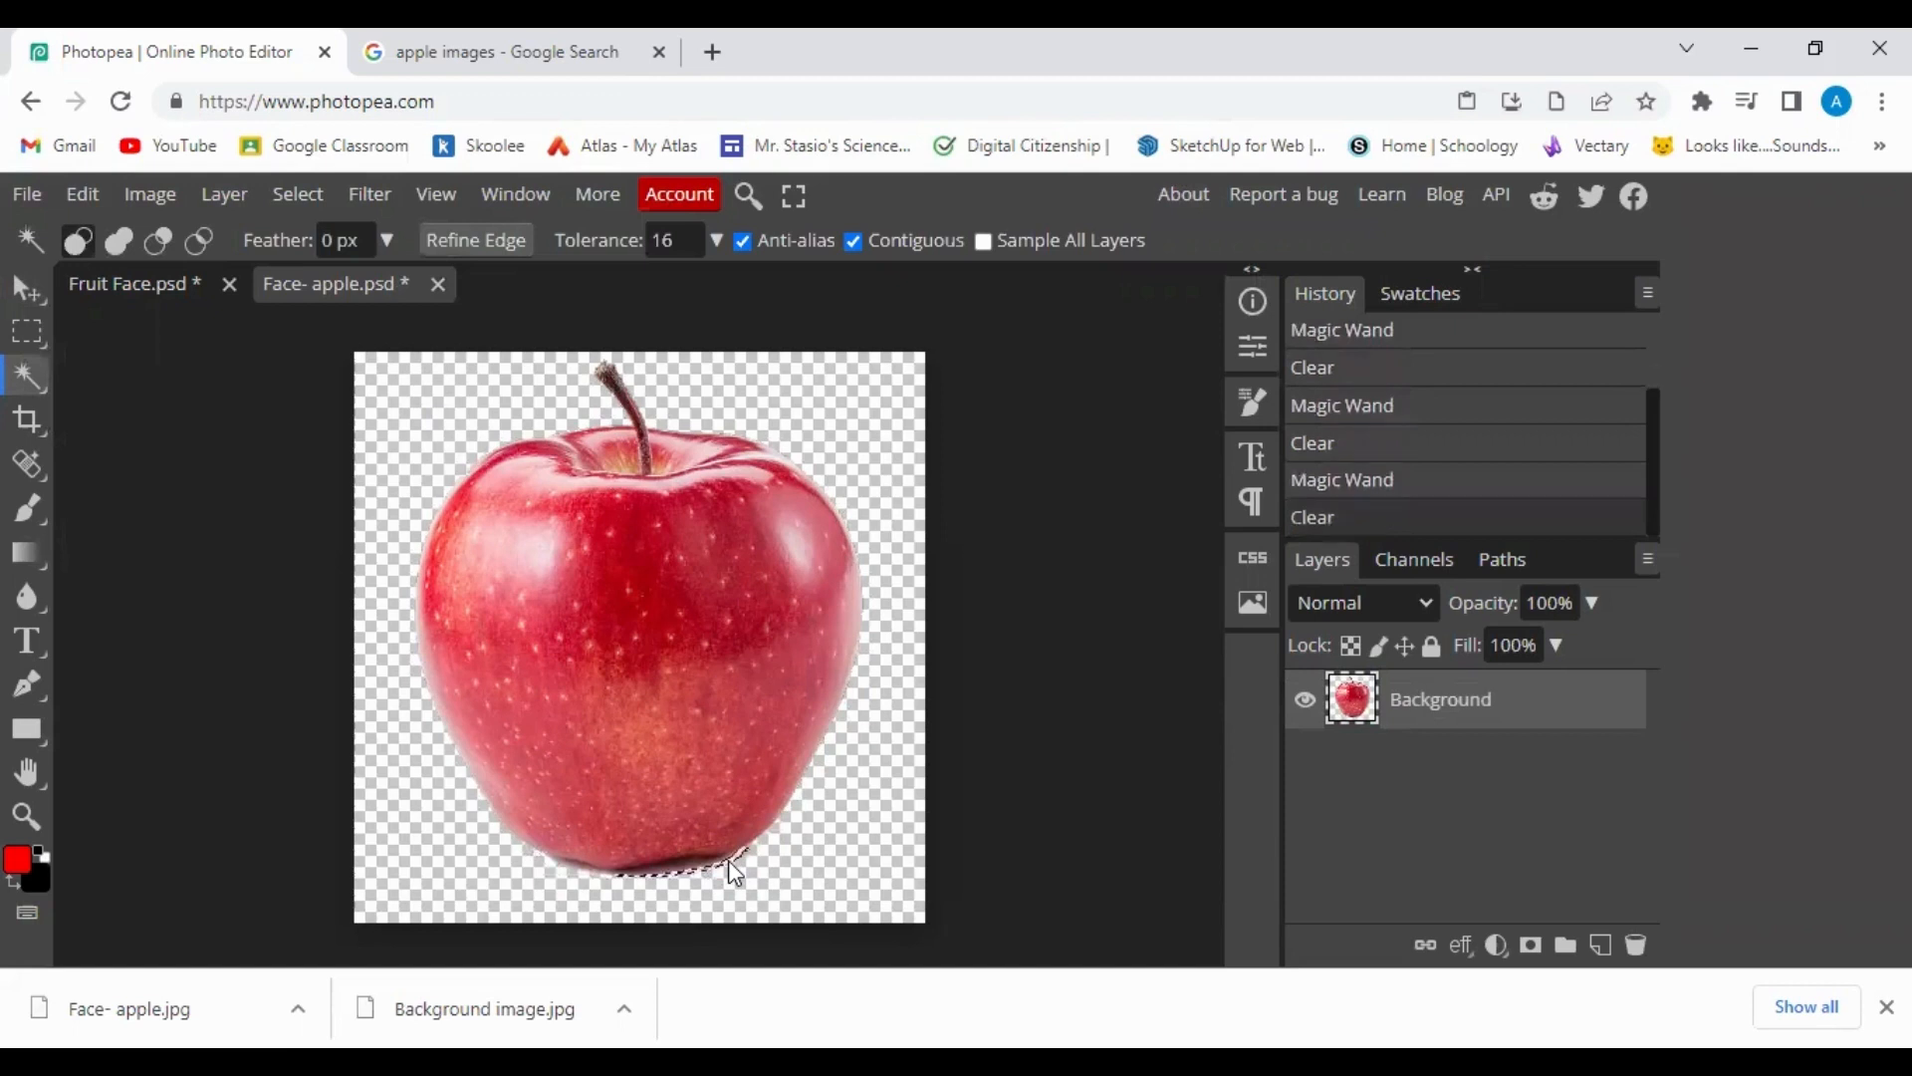
pyautogui.press('Delete')
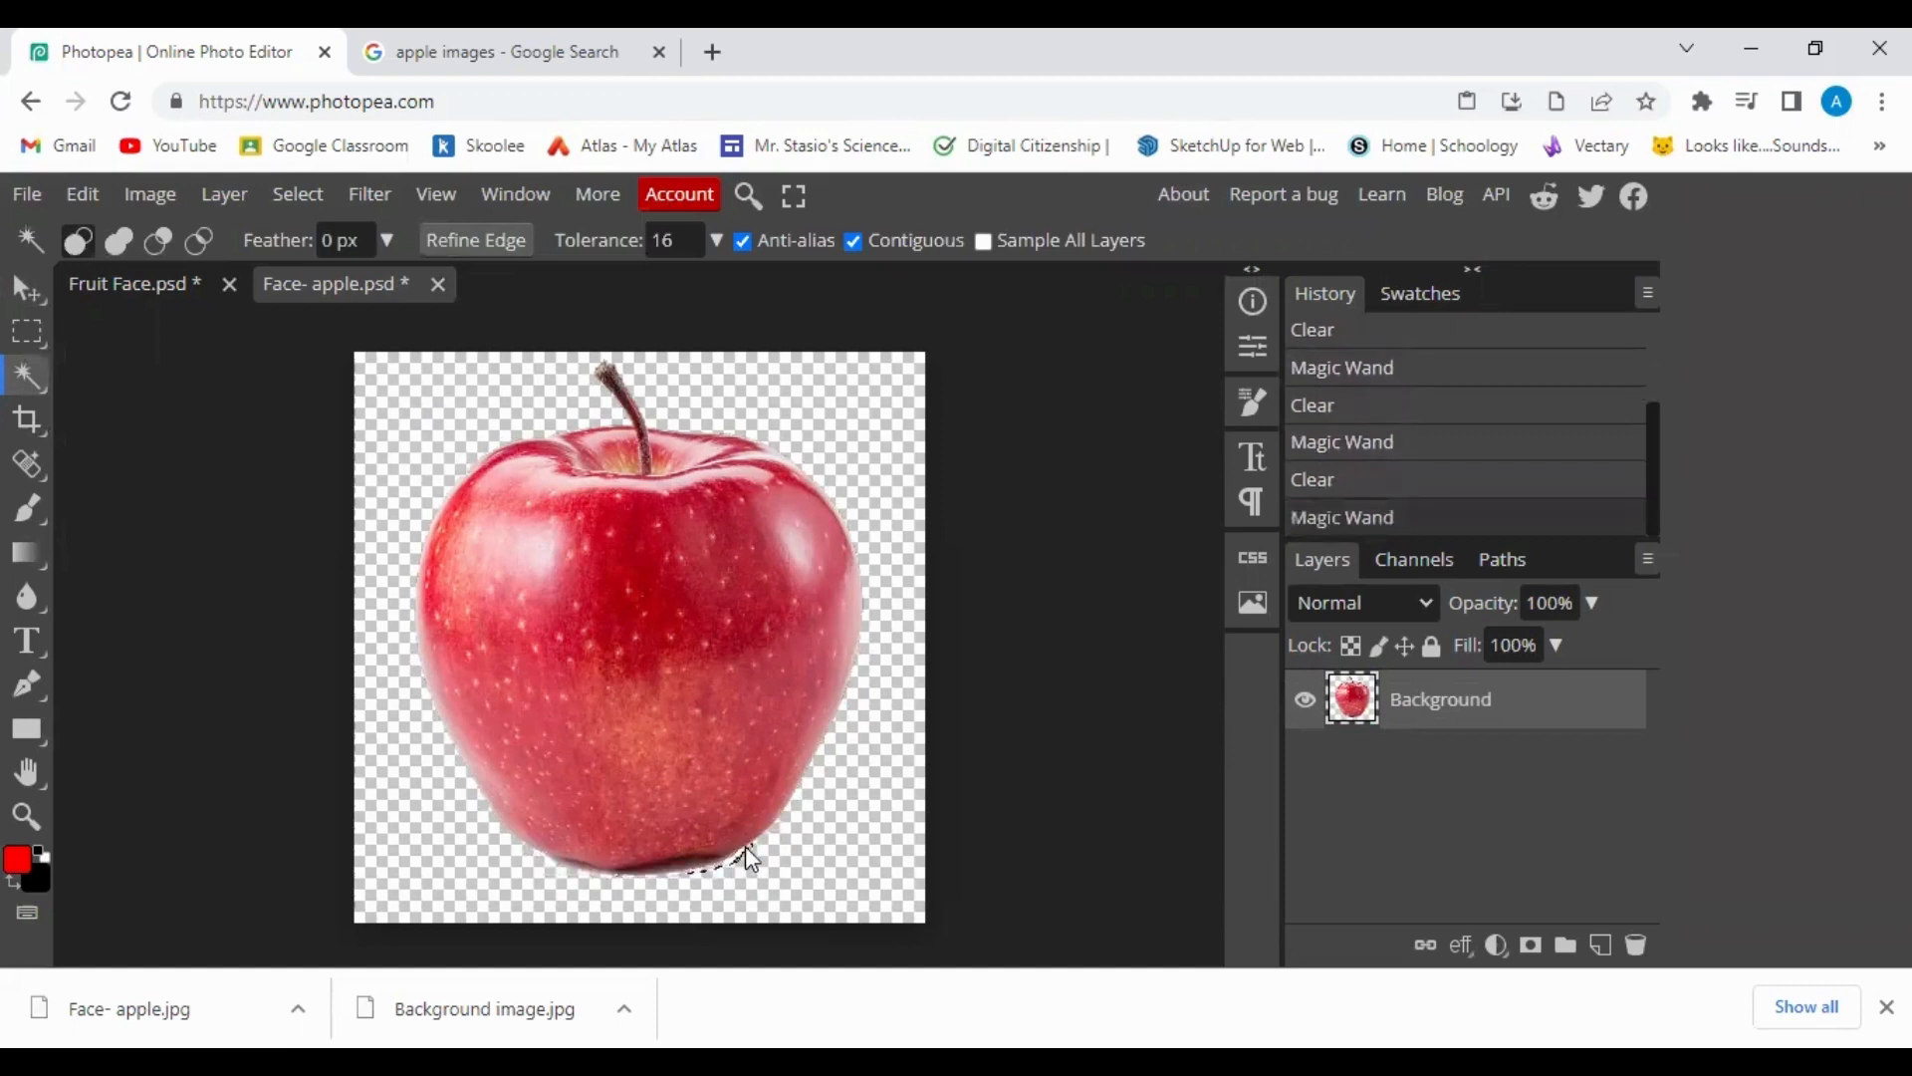
pyautogui.click(747, 858)
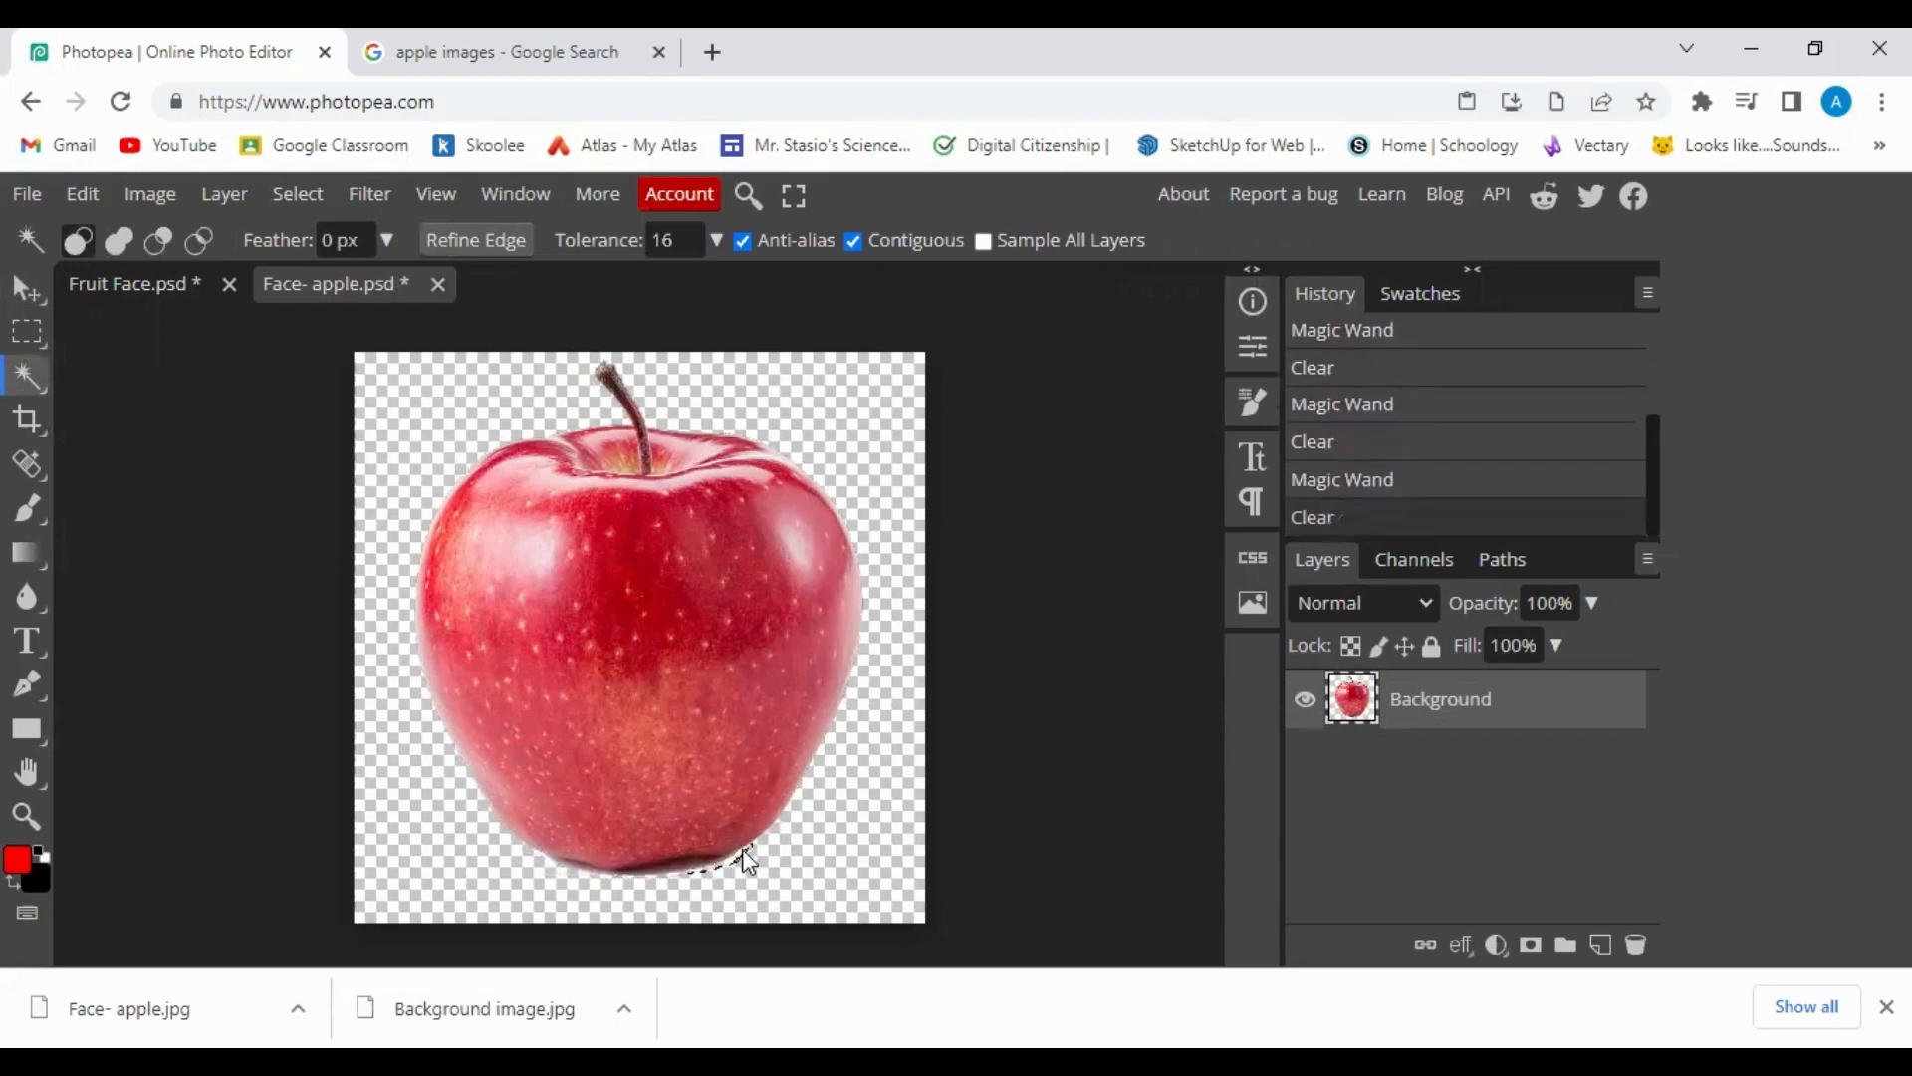
pyautogui.click(755, 881)
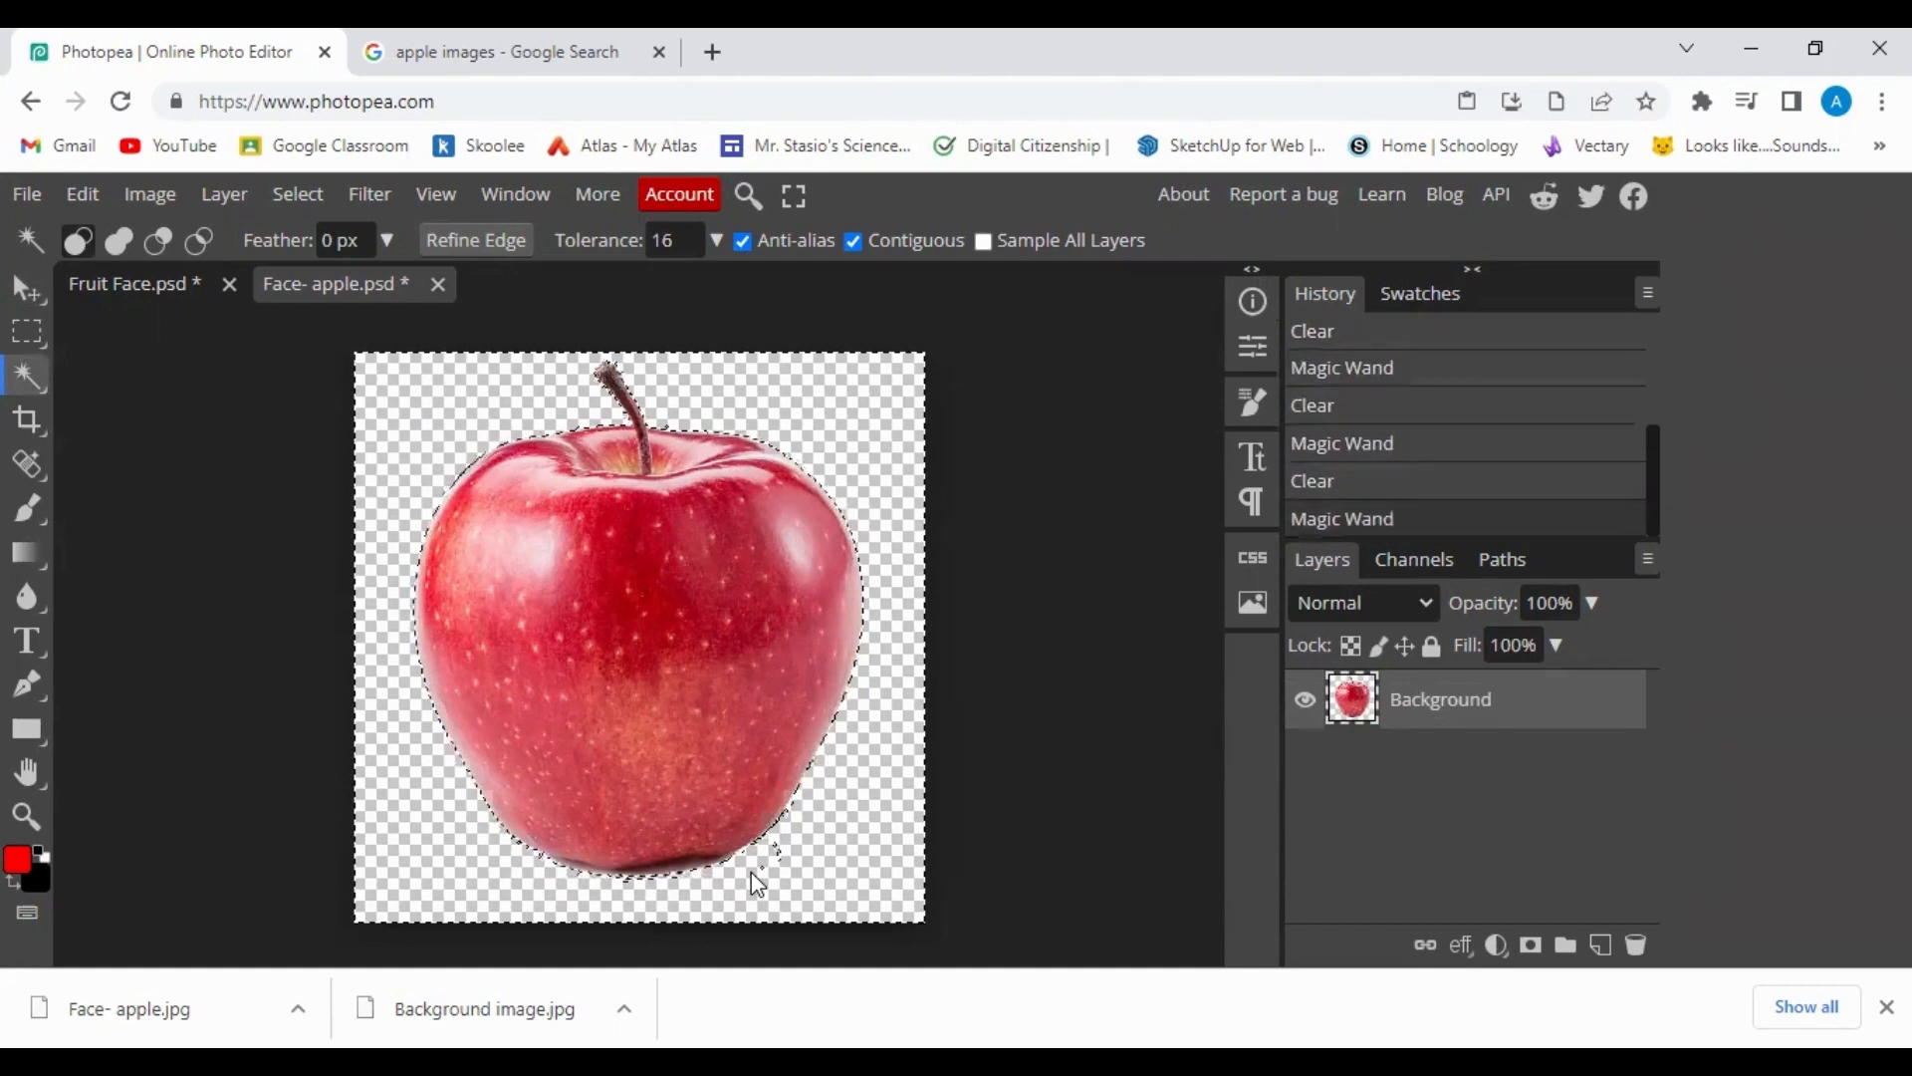
pyautogui.press('Delete')
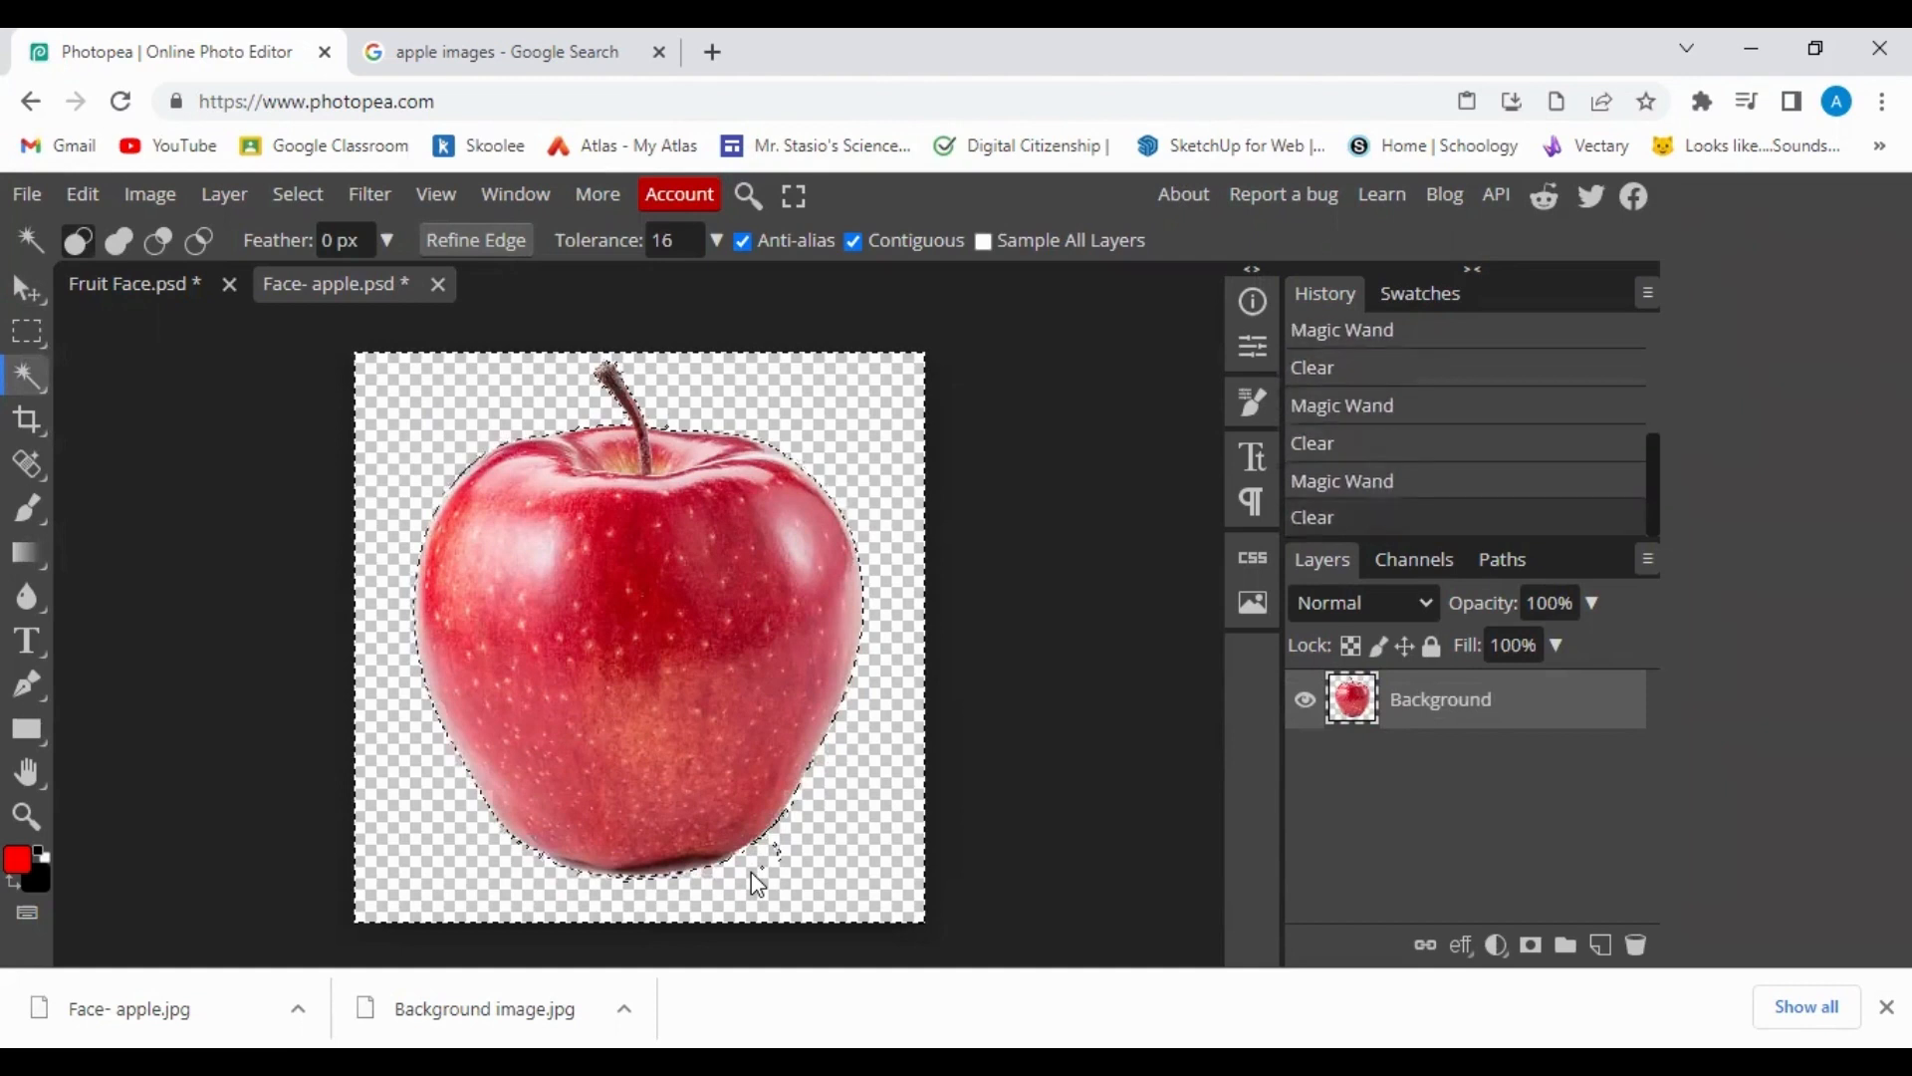
pyautogui.click(974, 772)
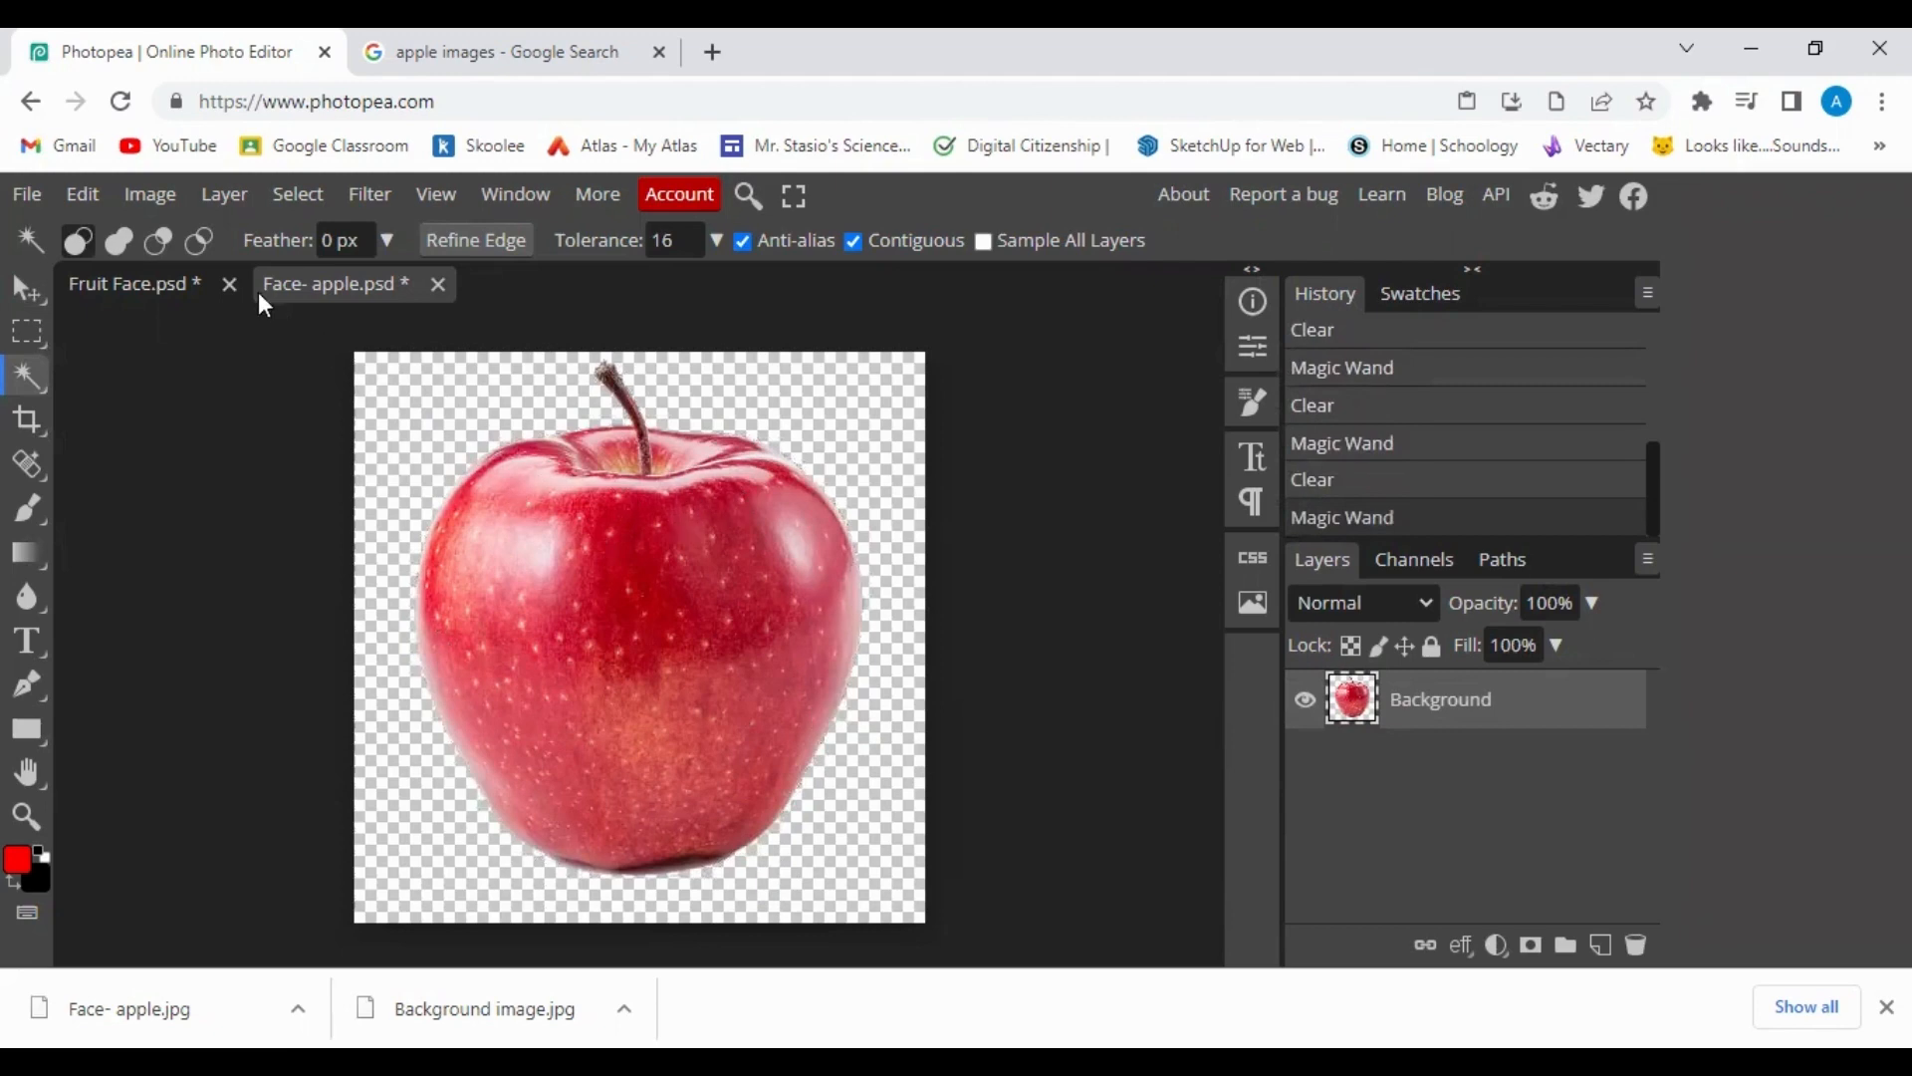
# Copy the whole cut-out apple image and paste it into Fruit Face.psd.
pyautogui.click(149, 287)
pyautogui.click(304, 289)
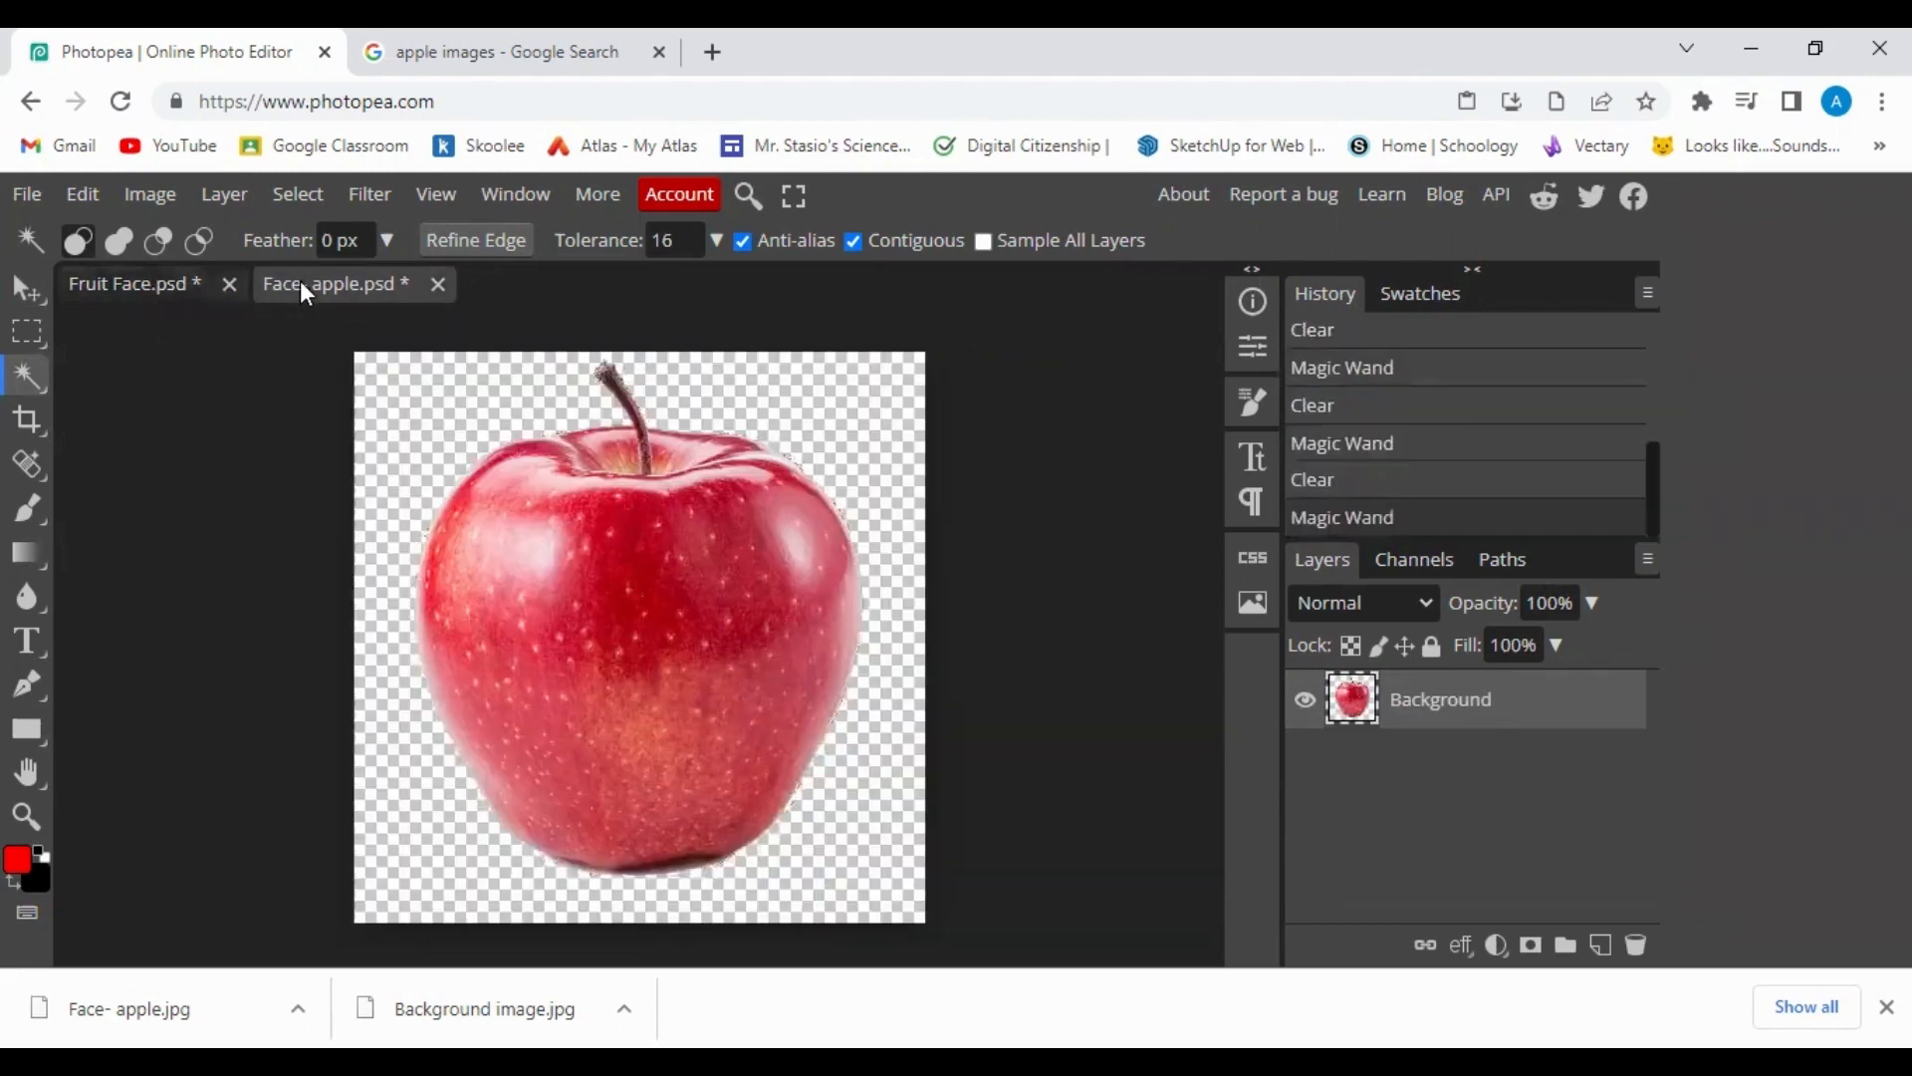
pyautogui.click(1026, 833)
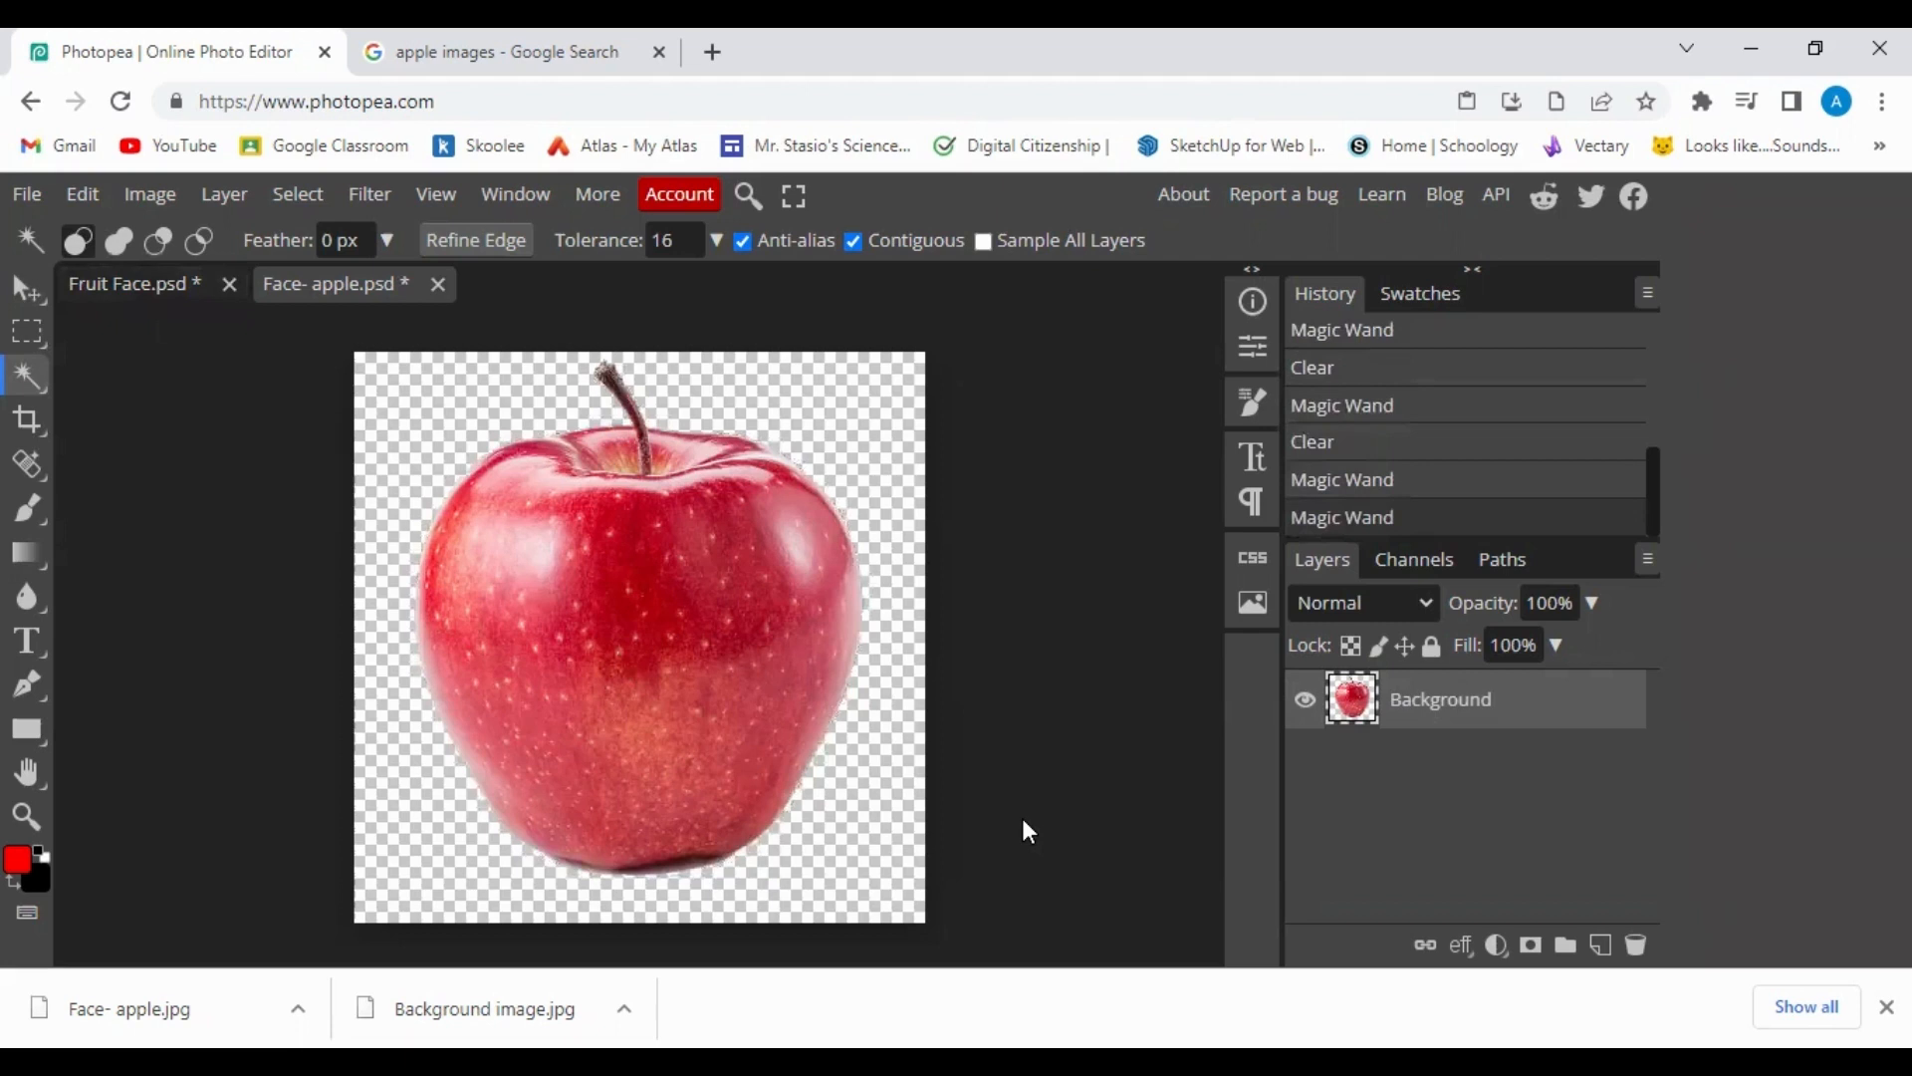
pyautogui.hotkey('ctrl', 'a')
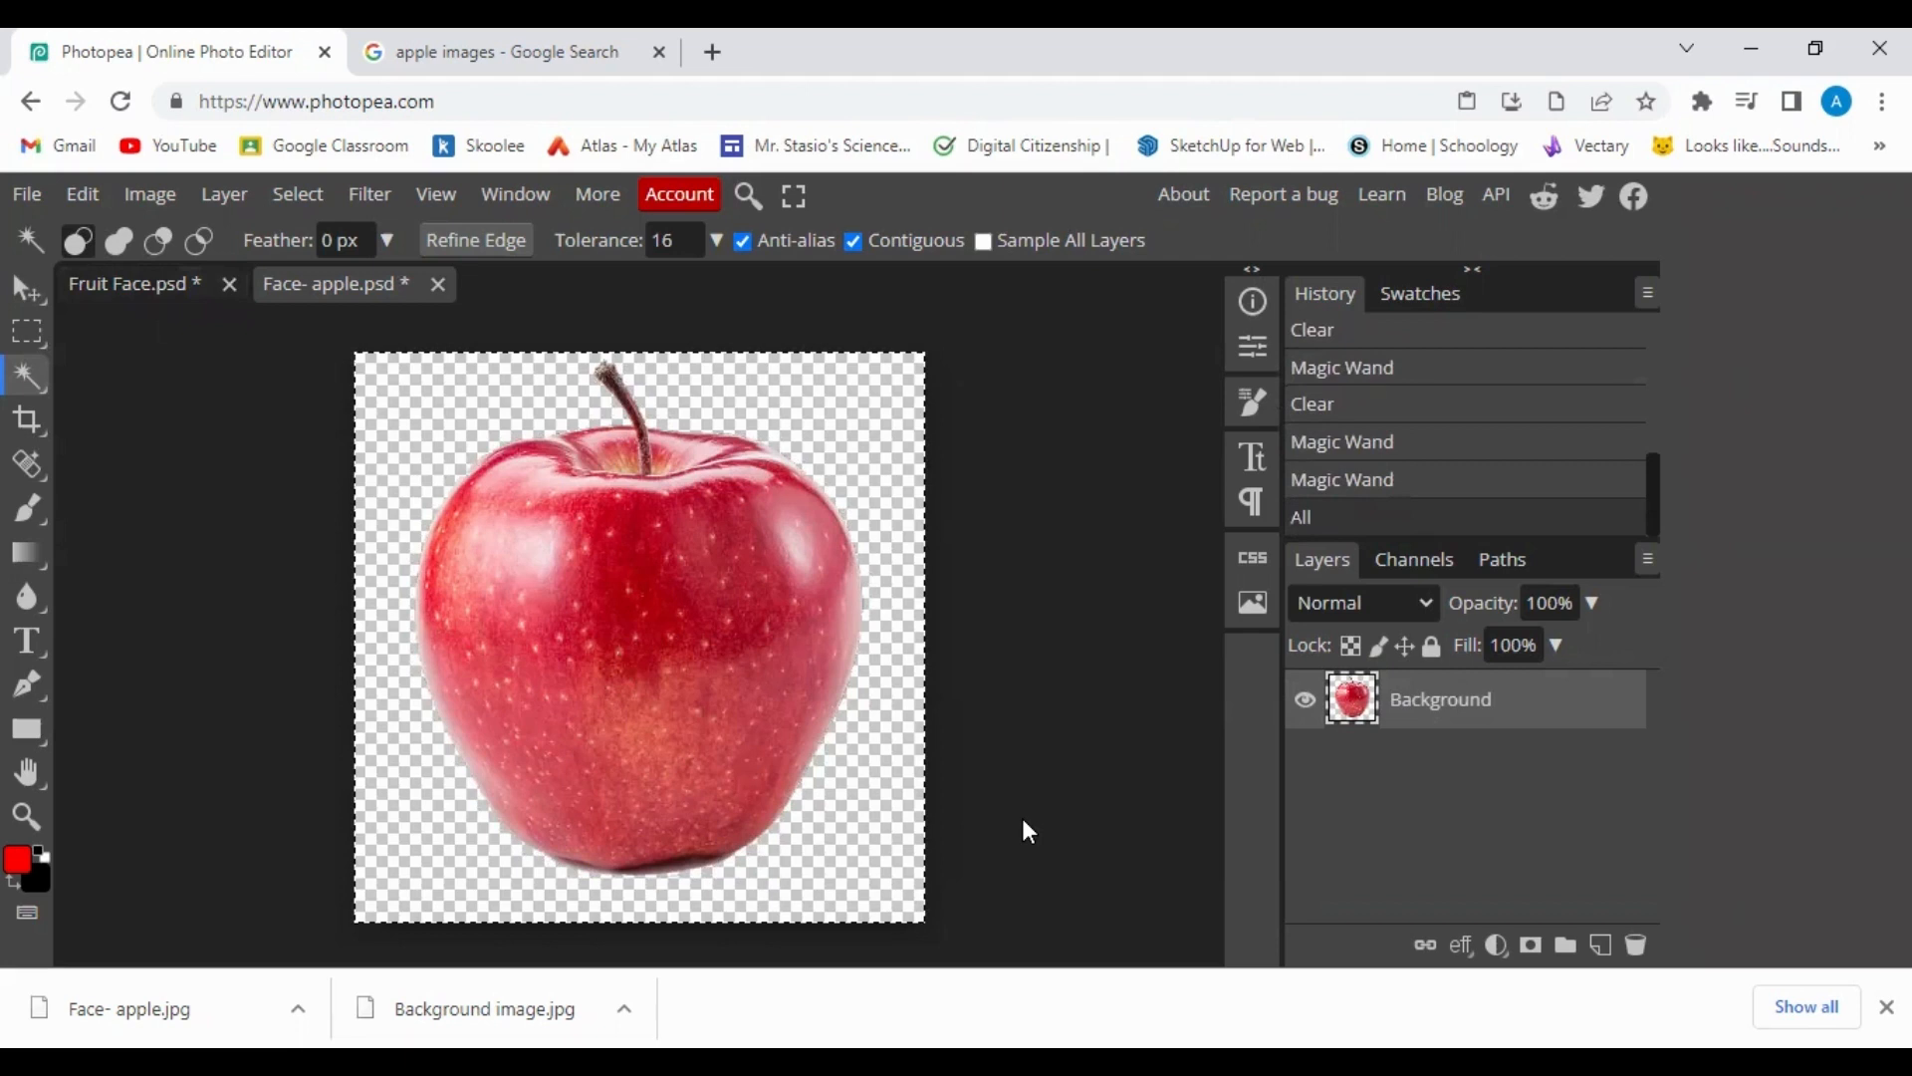
pyautogui.click(137, 288)
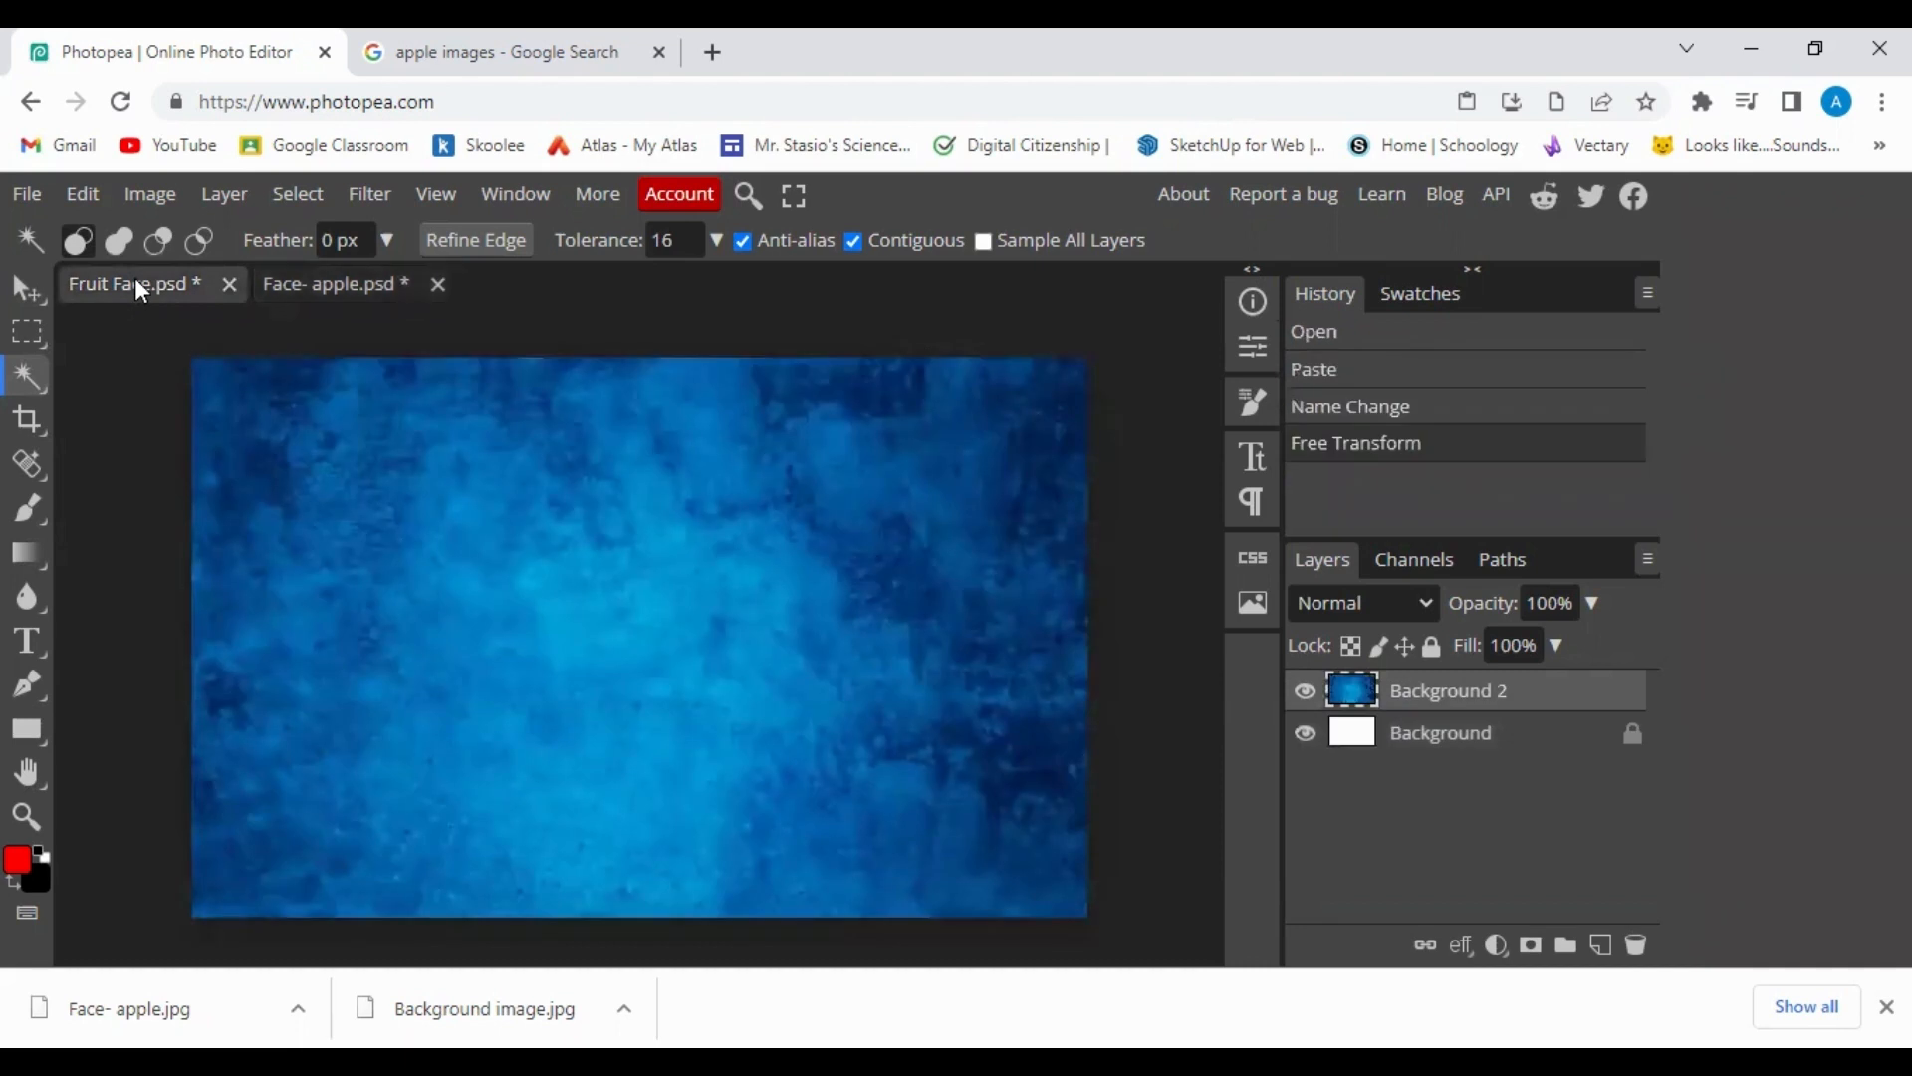
pyautogui.hotkey('ctrl', 'v')
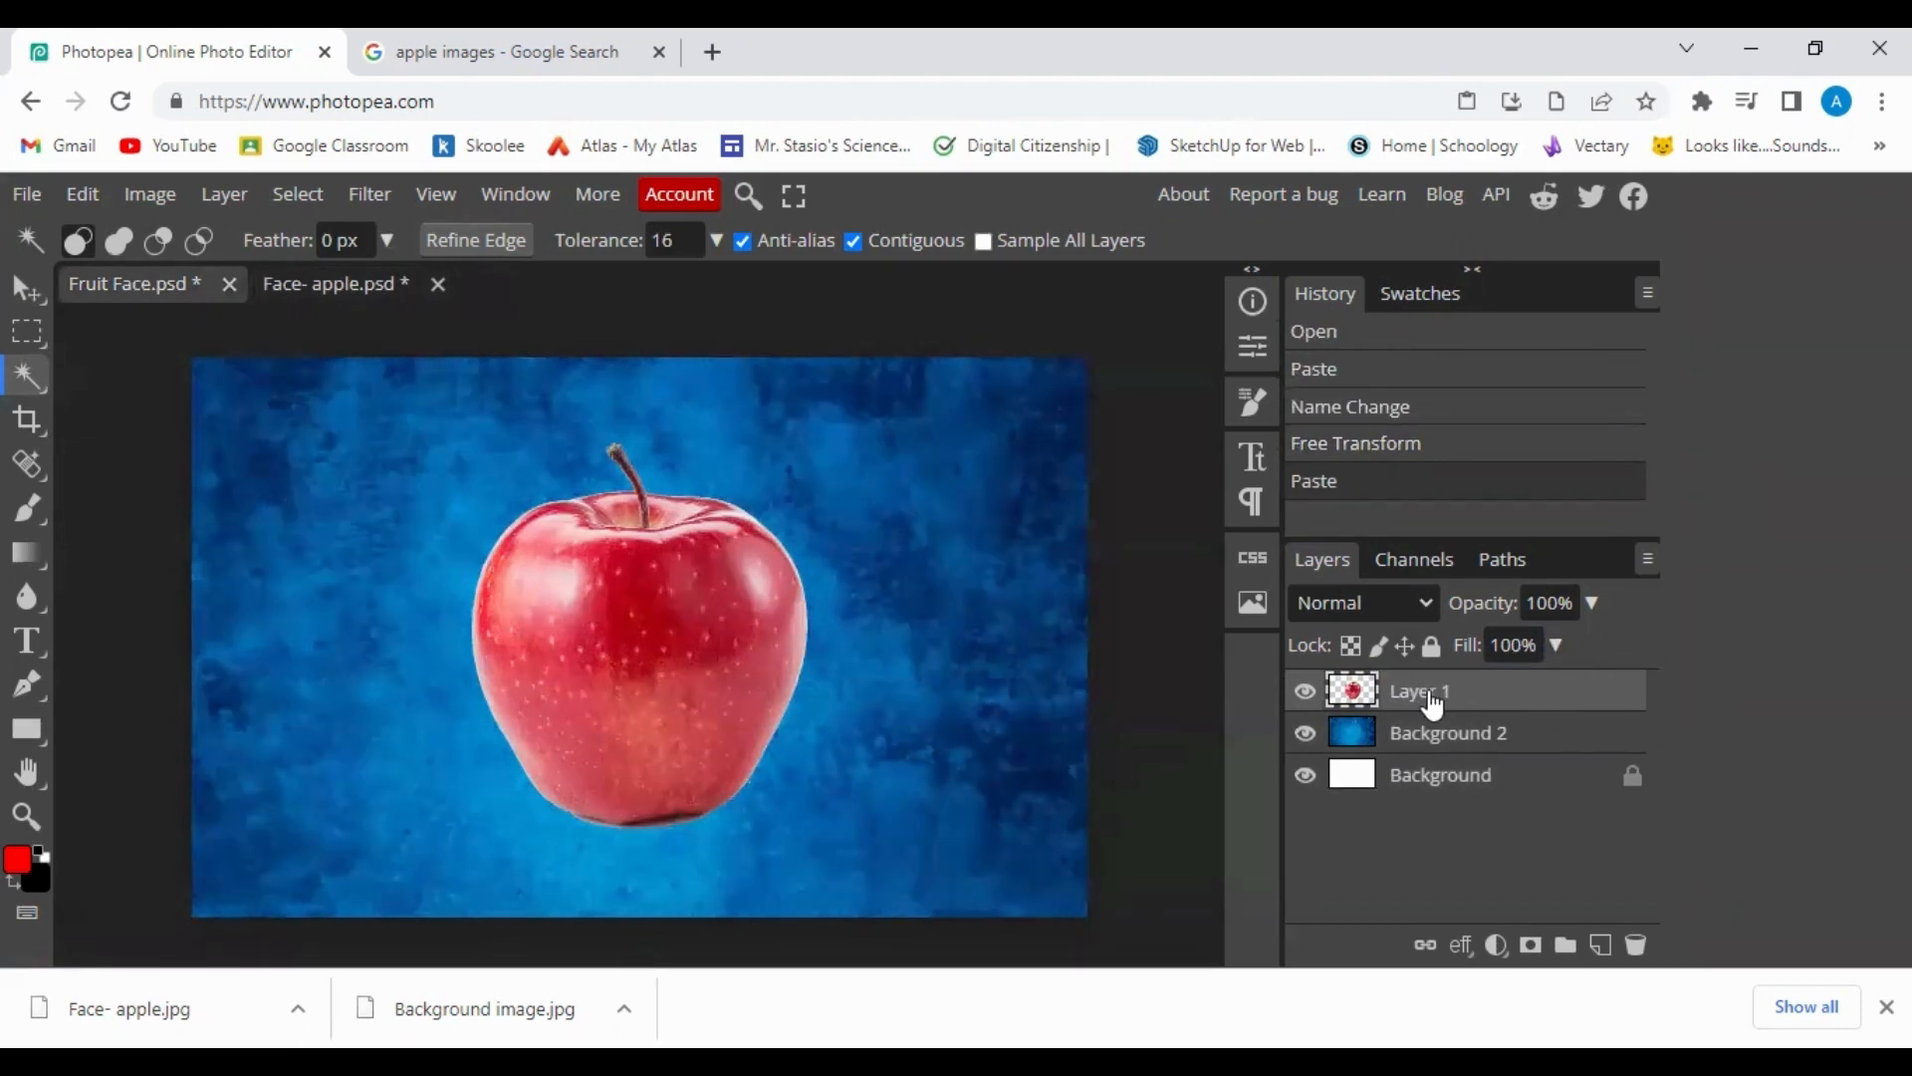
# Rename the pasted Layer 1 to 'Face- Apple'.
pyautogui.doubleClick(1432, 697)
pyautogui.write('F')
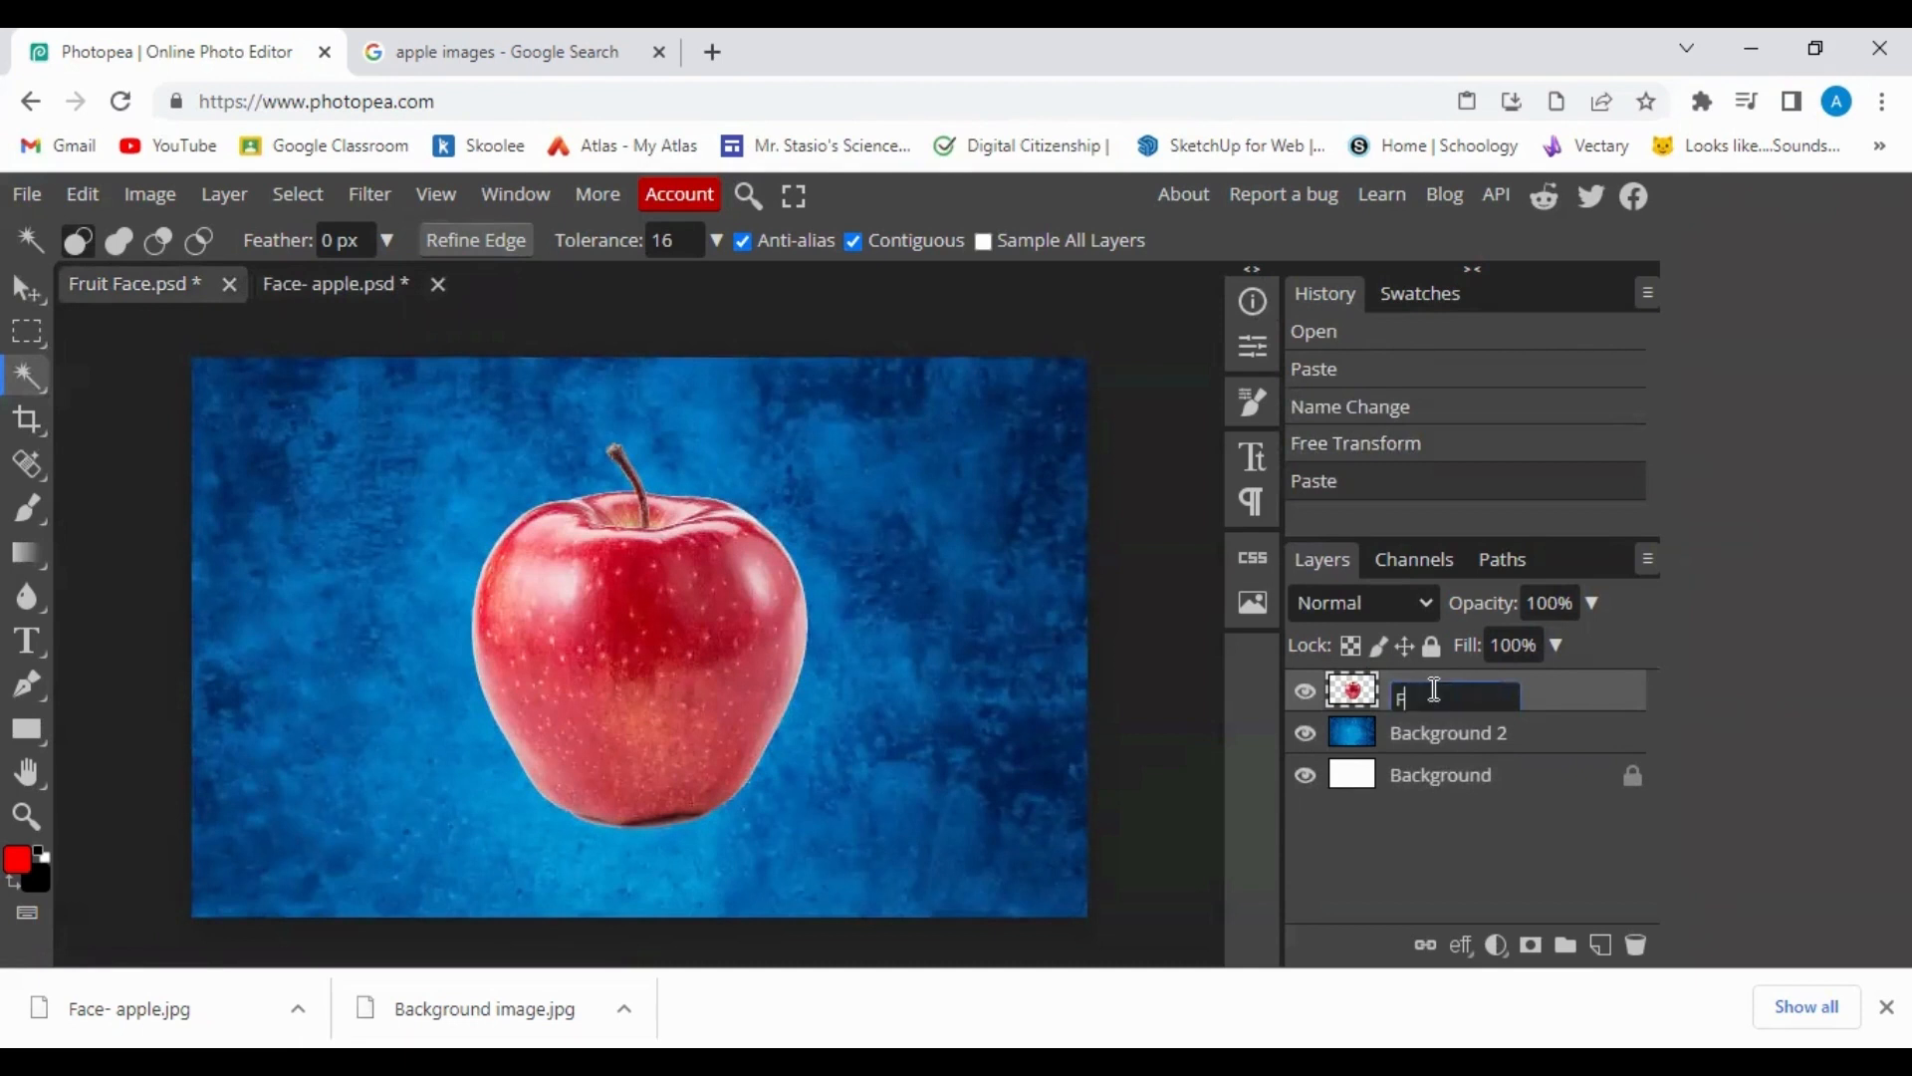
pyautogui.write('ace Apple')
pyautogui.press('Return')
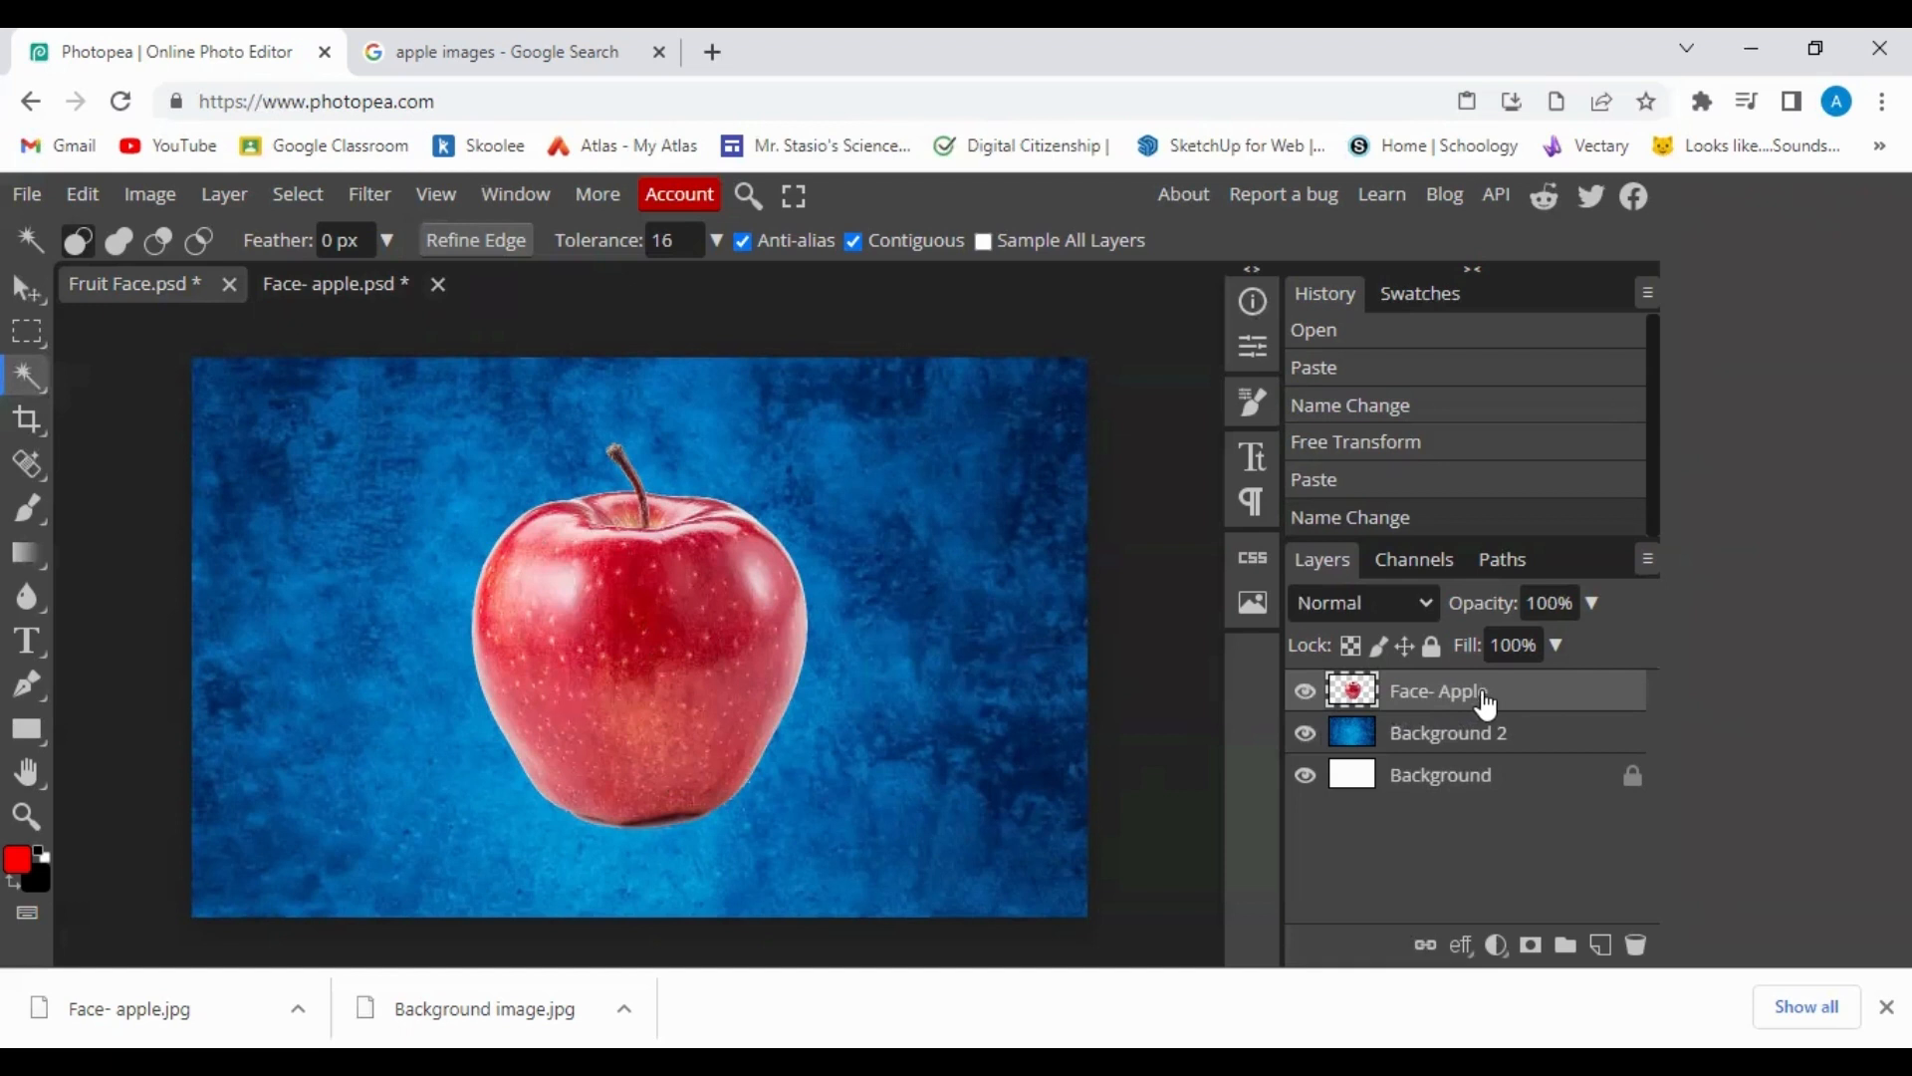
# Scale the Face- Apple layer to about 122% and move it slightly lower.
pyautogui.click(82, 196)
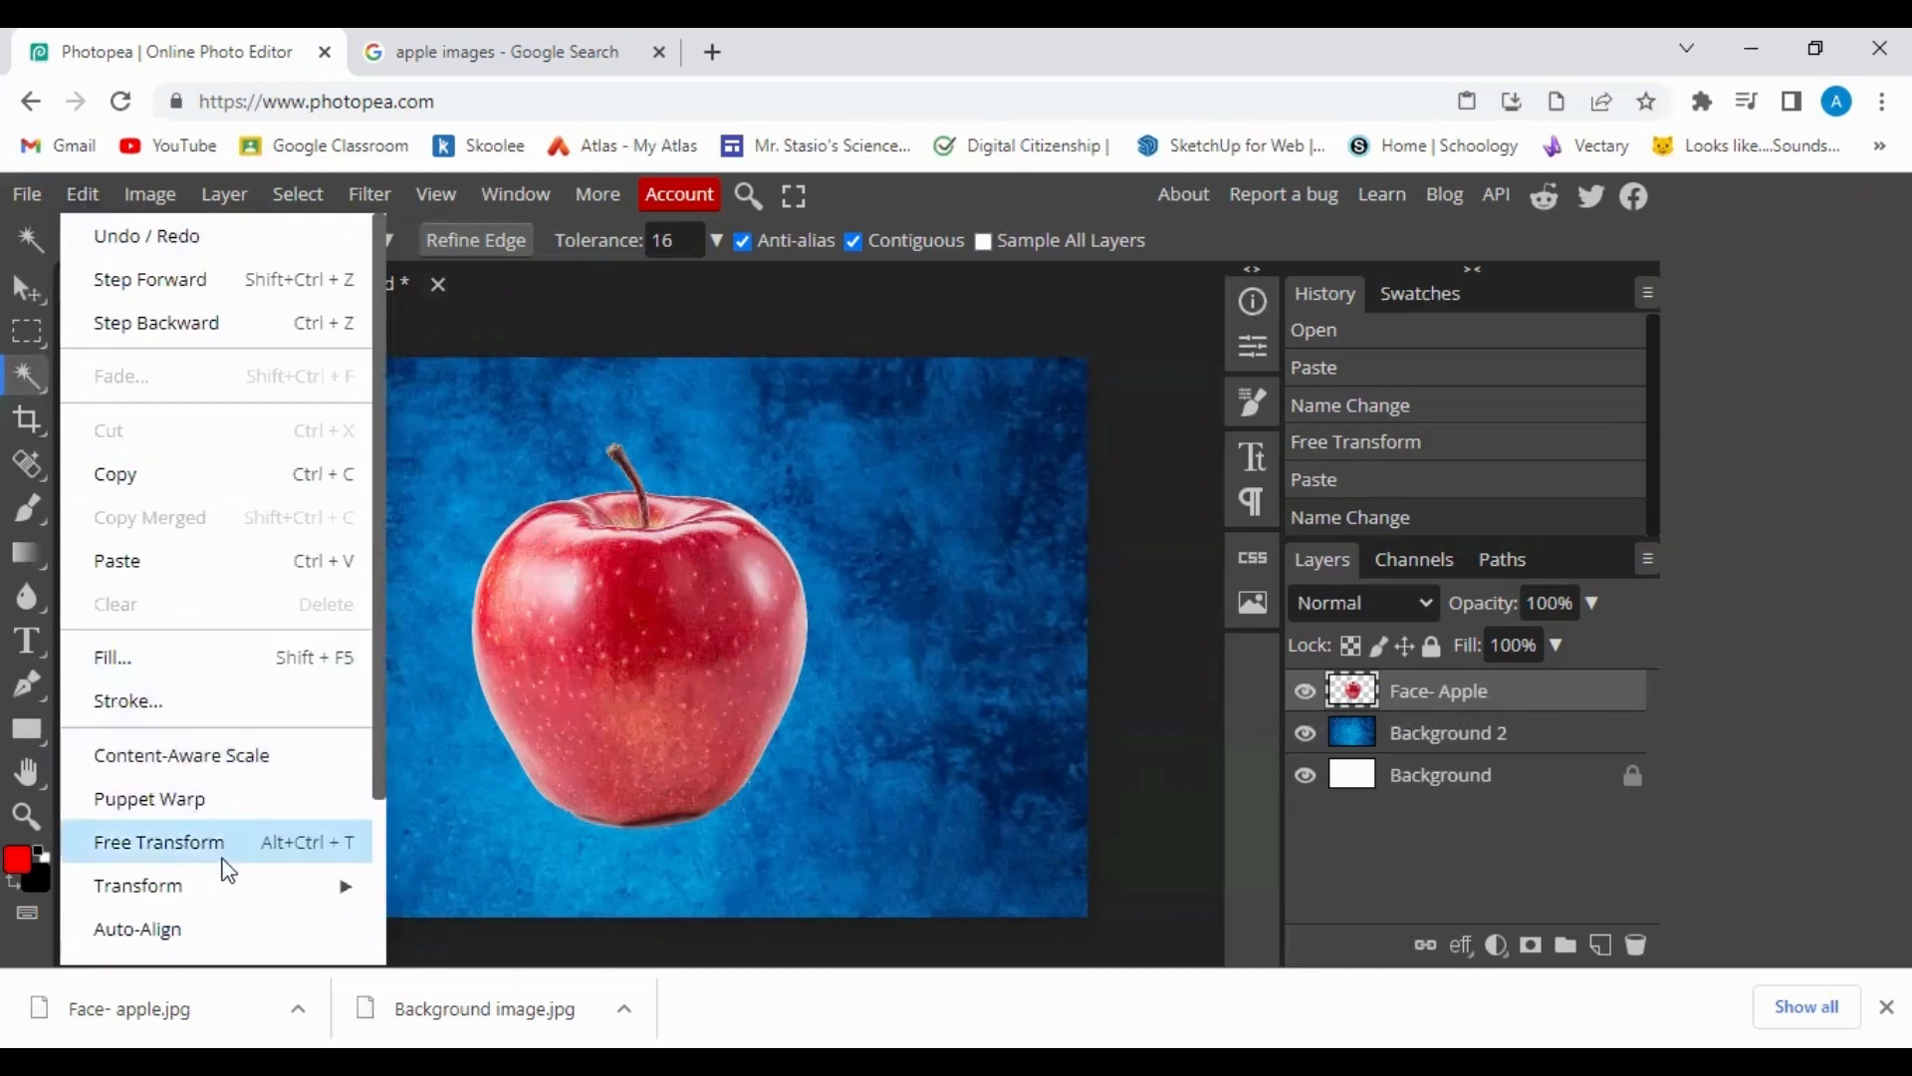
pyautogui.moveTo(259, 889)
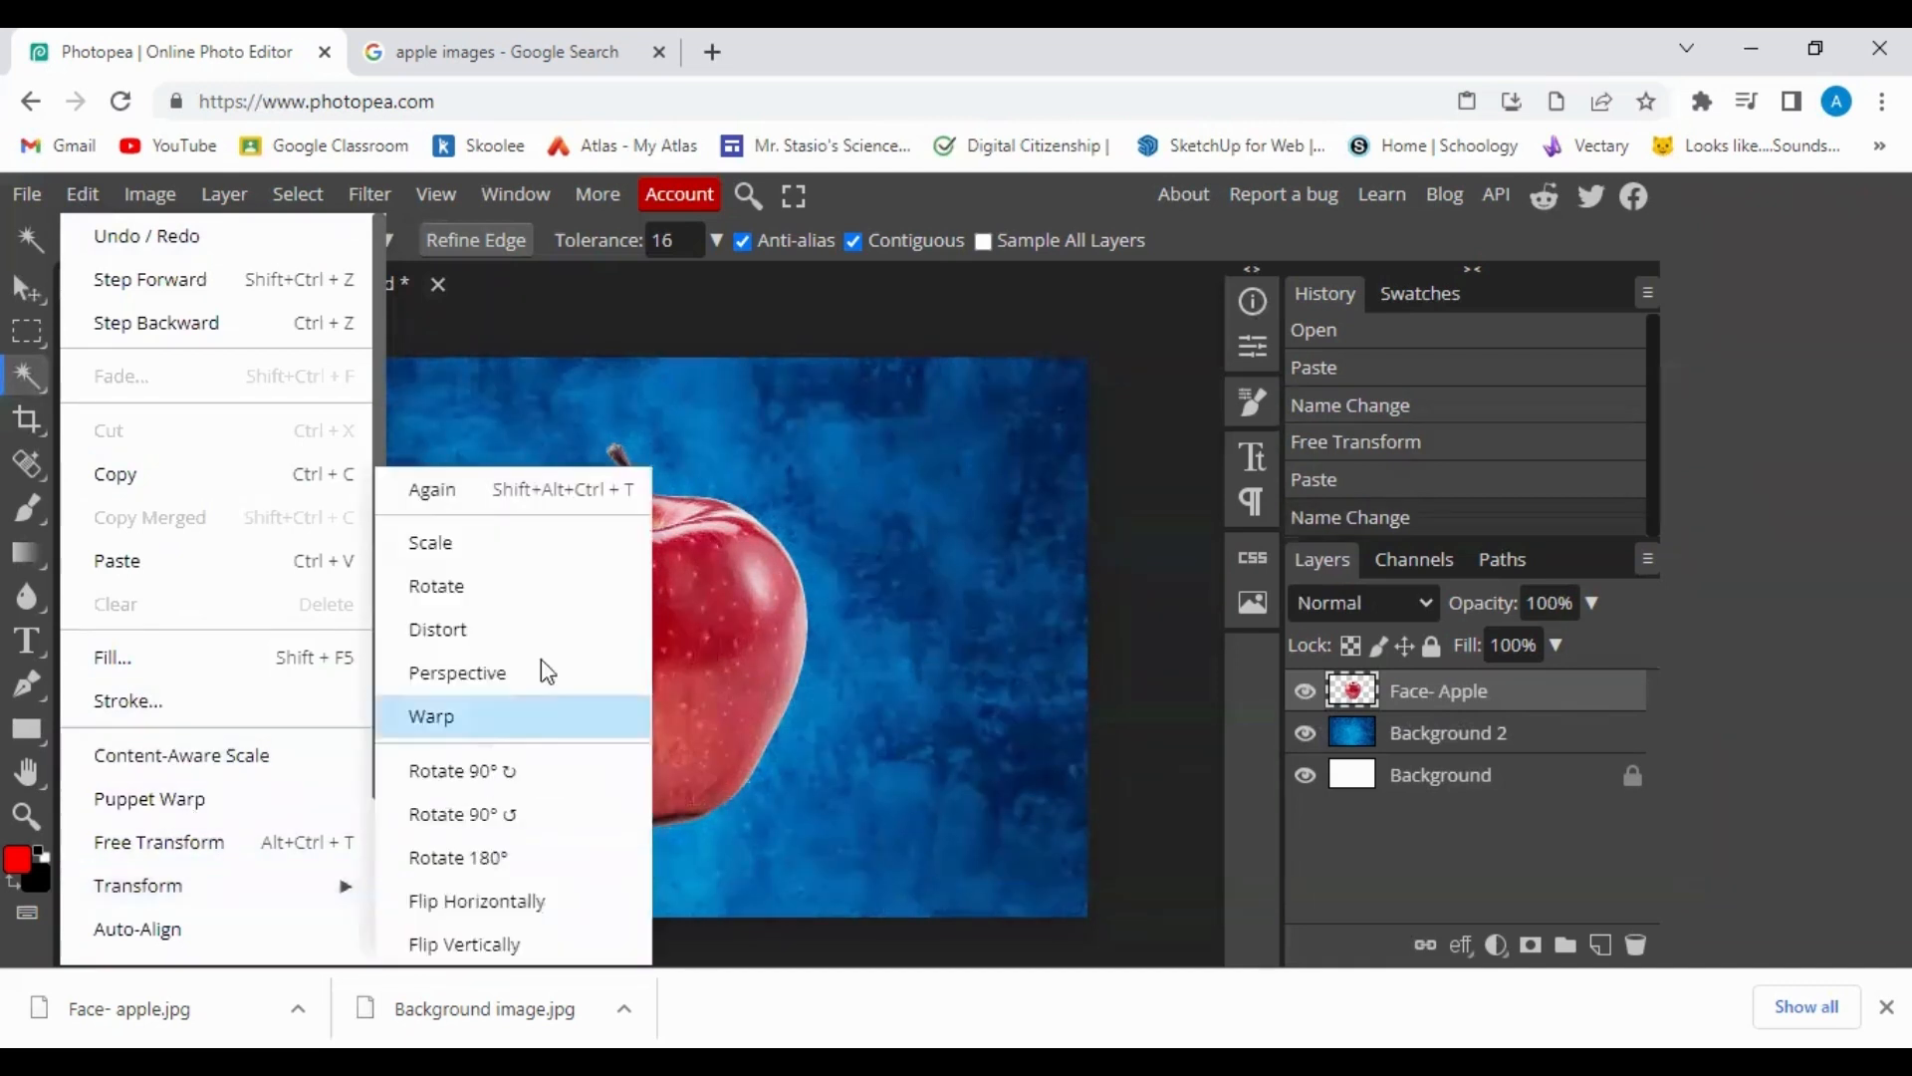
pyautogui.click(539, 549)
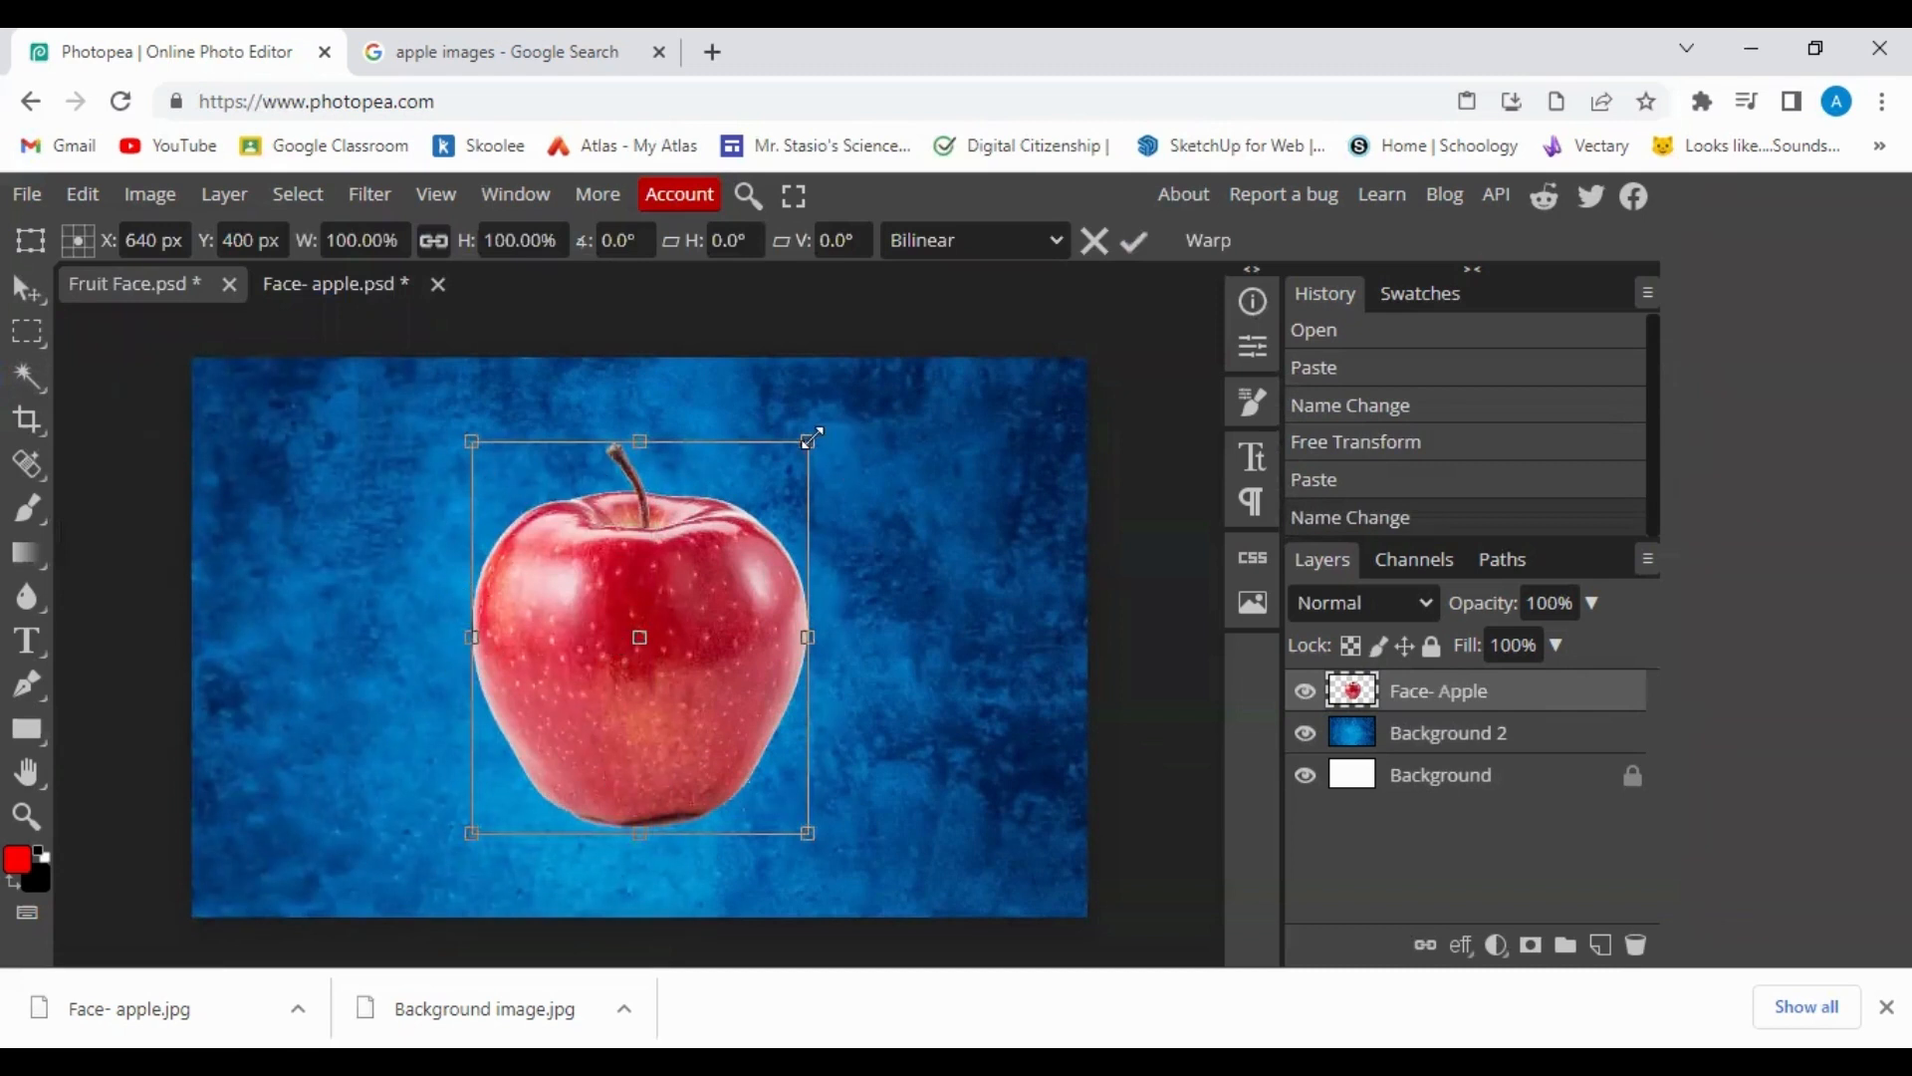
pyautogui.moveTo(825, 434); pyautogui.dragTo(880, 355)
pyautogui.moveTo(733, 701); pyautogui.dragTo(691, 755)
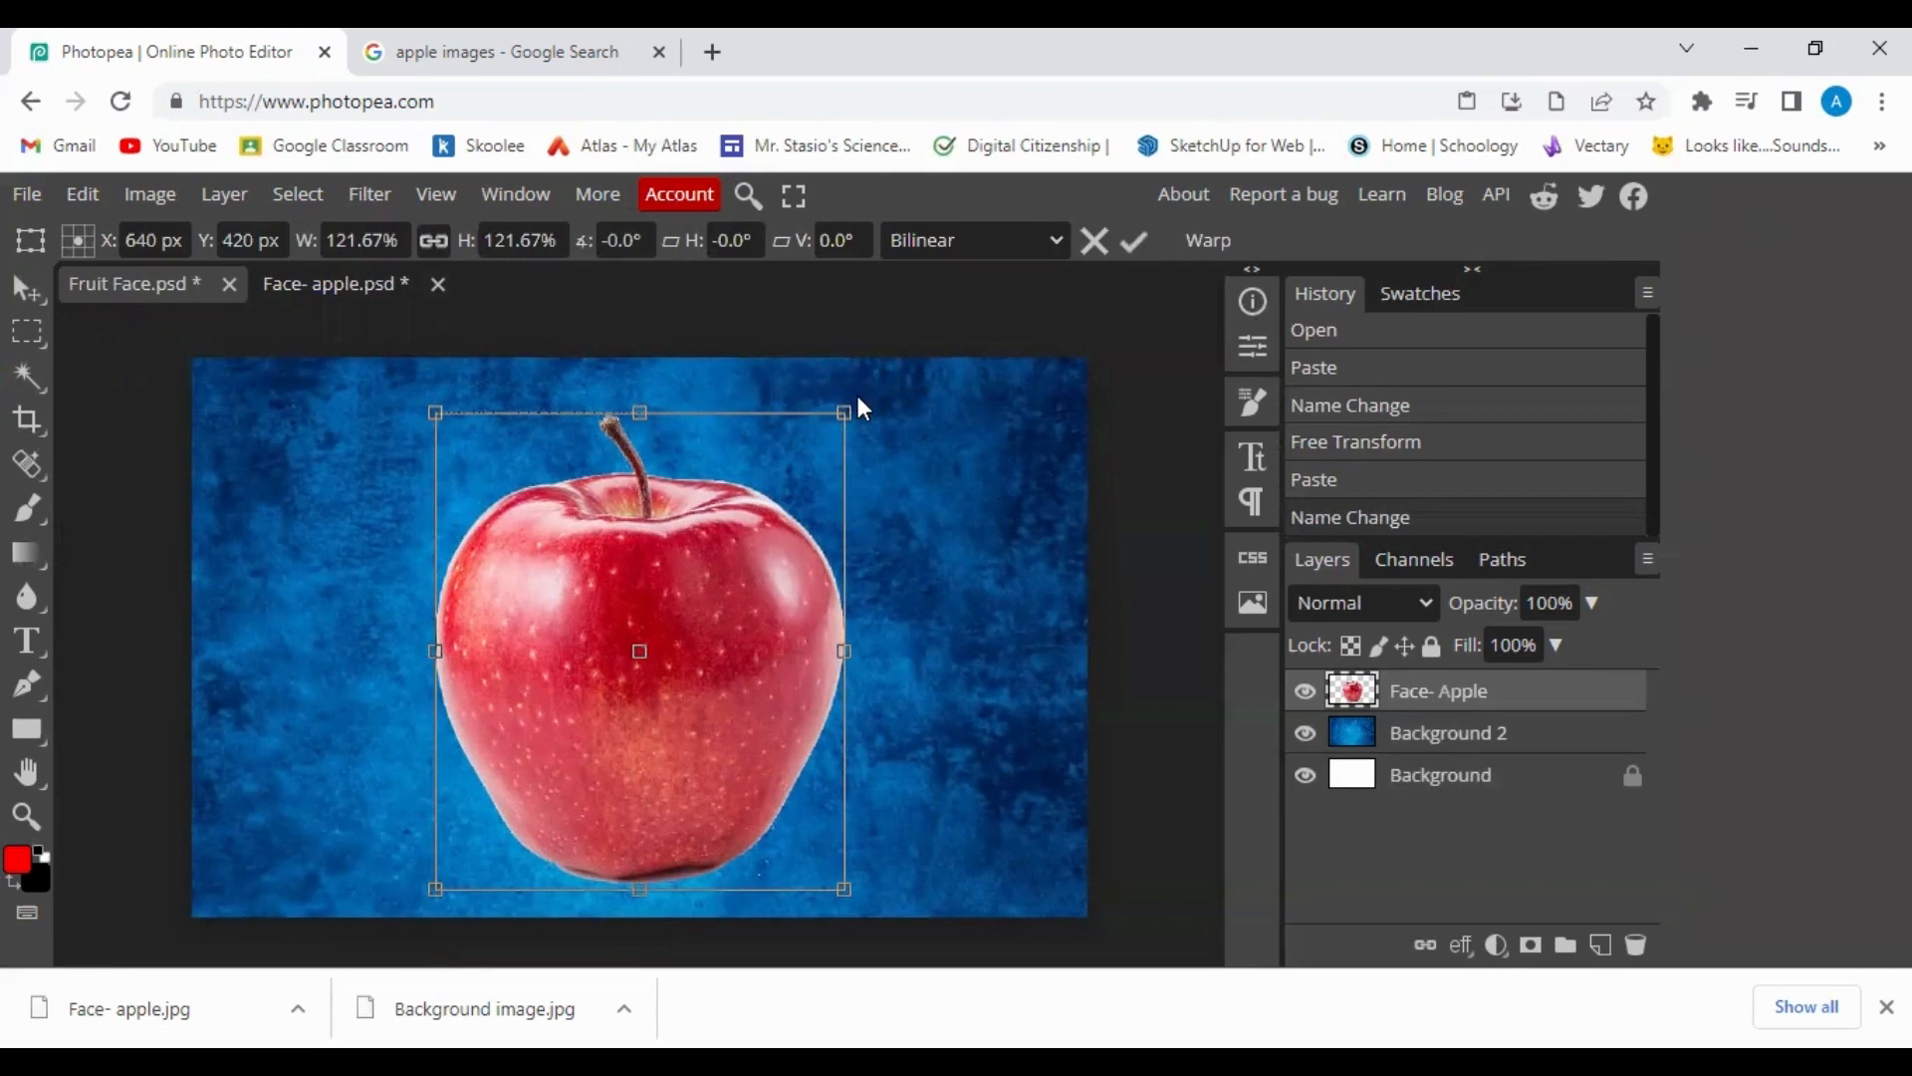
# Rotate the apple about -1° counter-clockwise and commit the transform.
pyautogui.click(92, 196)
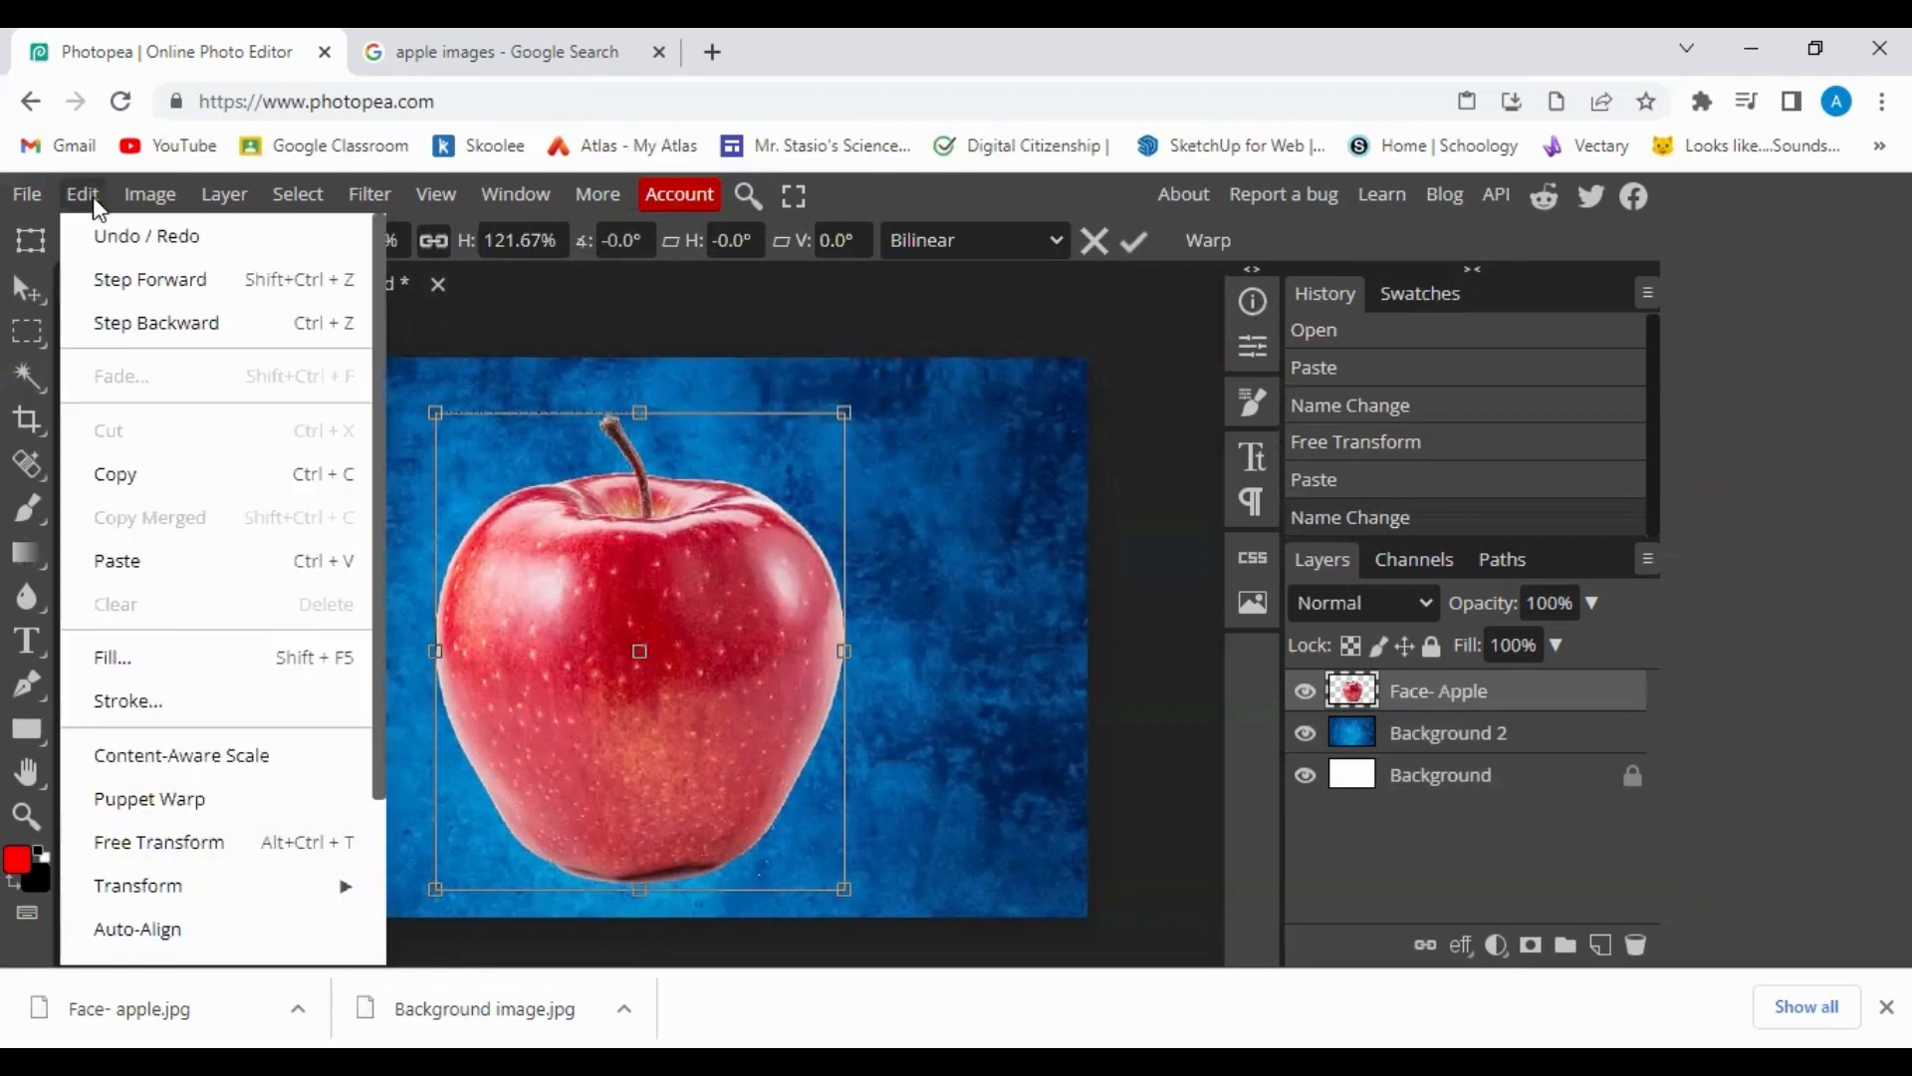
pyautogui.moveTo(285, 881)
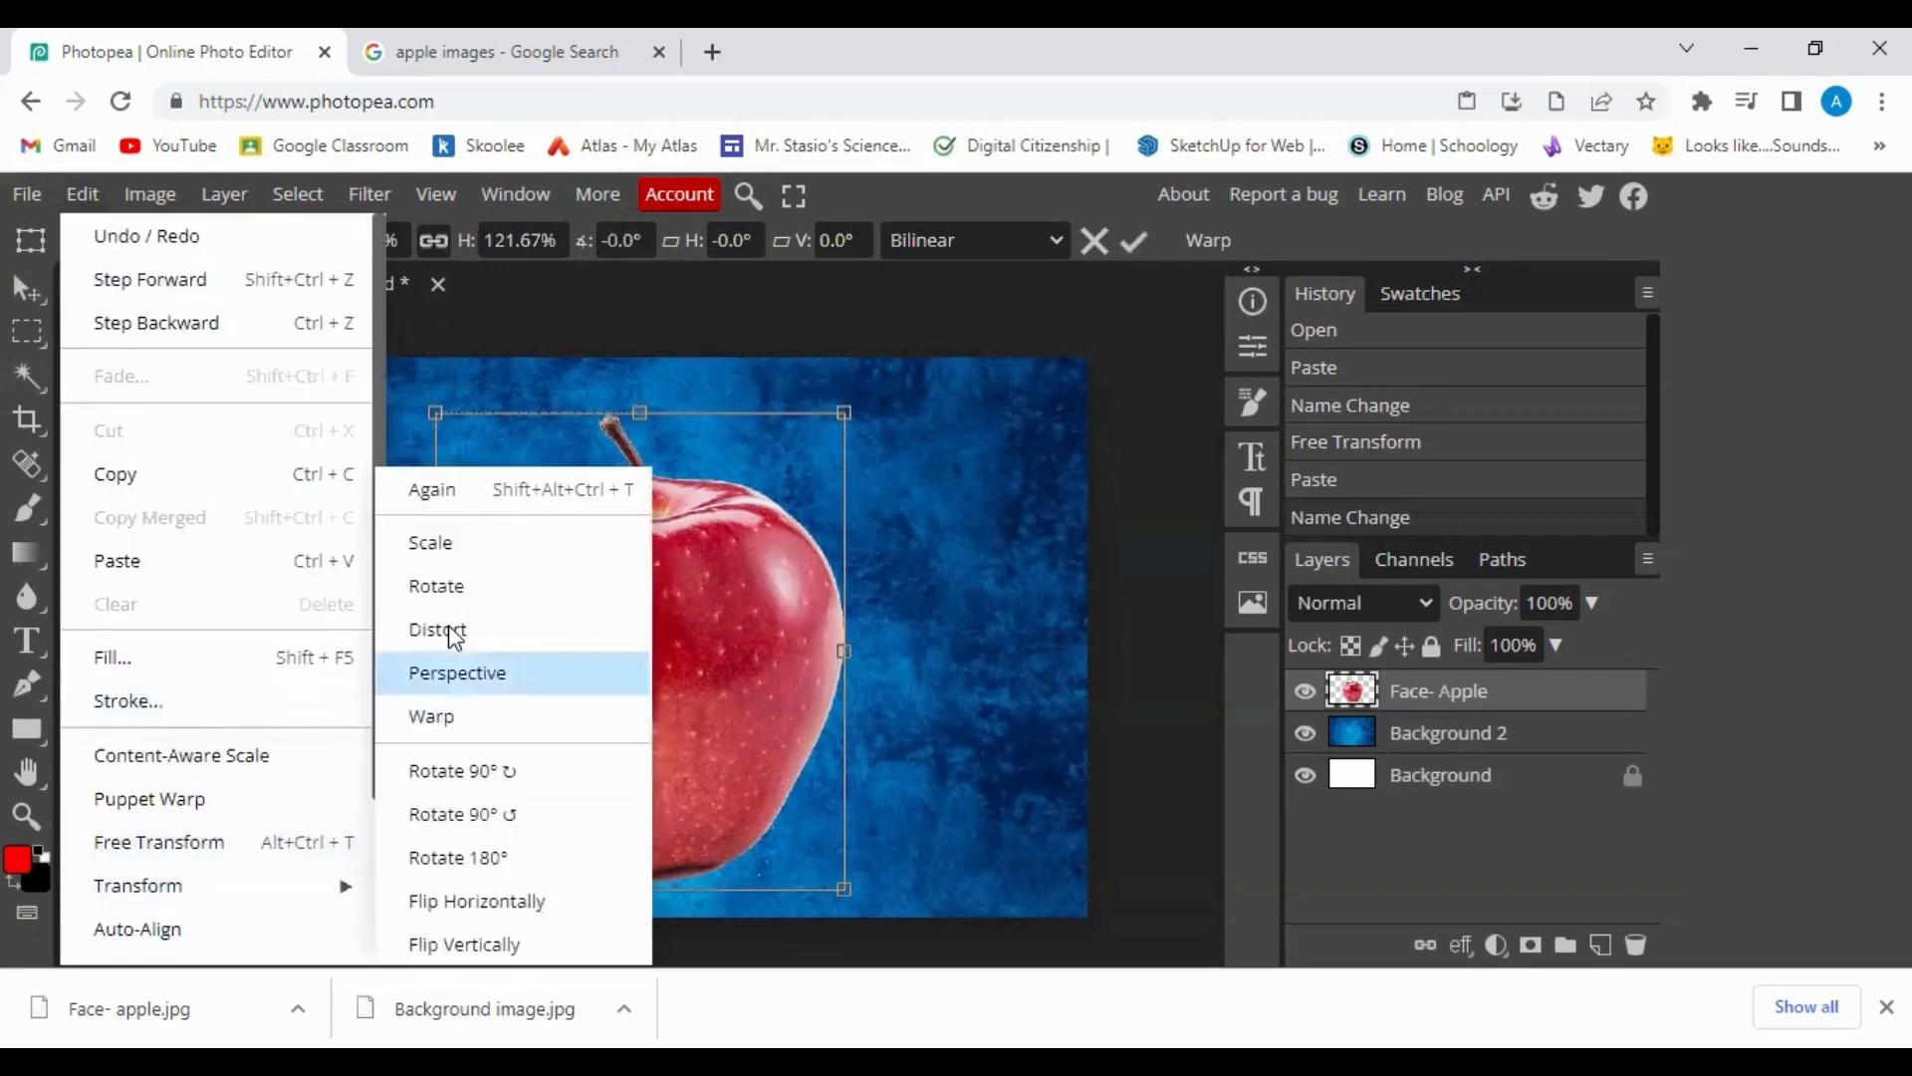
pyautogui.click(443, 588)
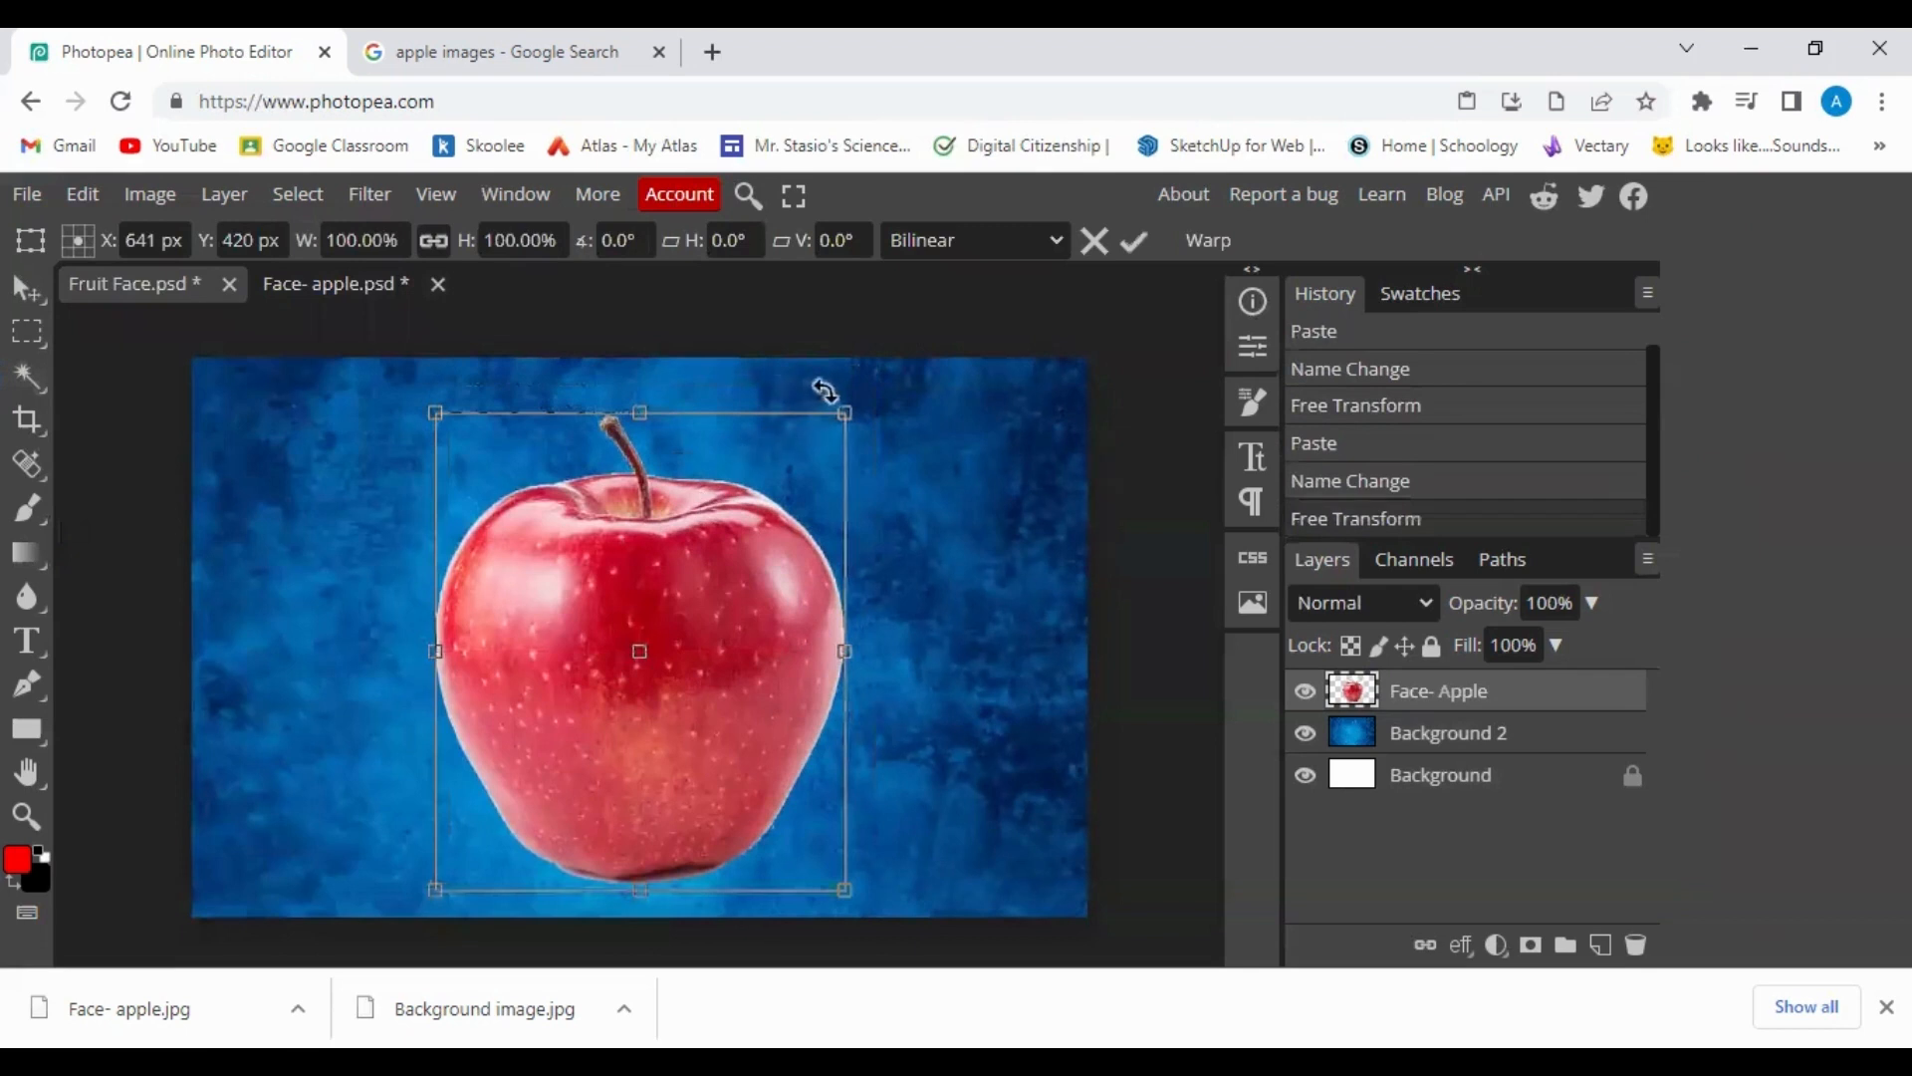
pyautogui.moveTo(845, 397)
pyautogui.mouseDown()
pyautogui.moveTo(759, 371)
pyautogui.moveTo(833, 389)
pyautogui.moveTo(871, 457)
pyautogui.moveTo(819, 397)
pyautogui.moveTo(862, 427)
pyautogui.moveTo(845, 383)
pyautogui.mouseUp()
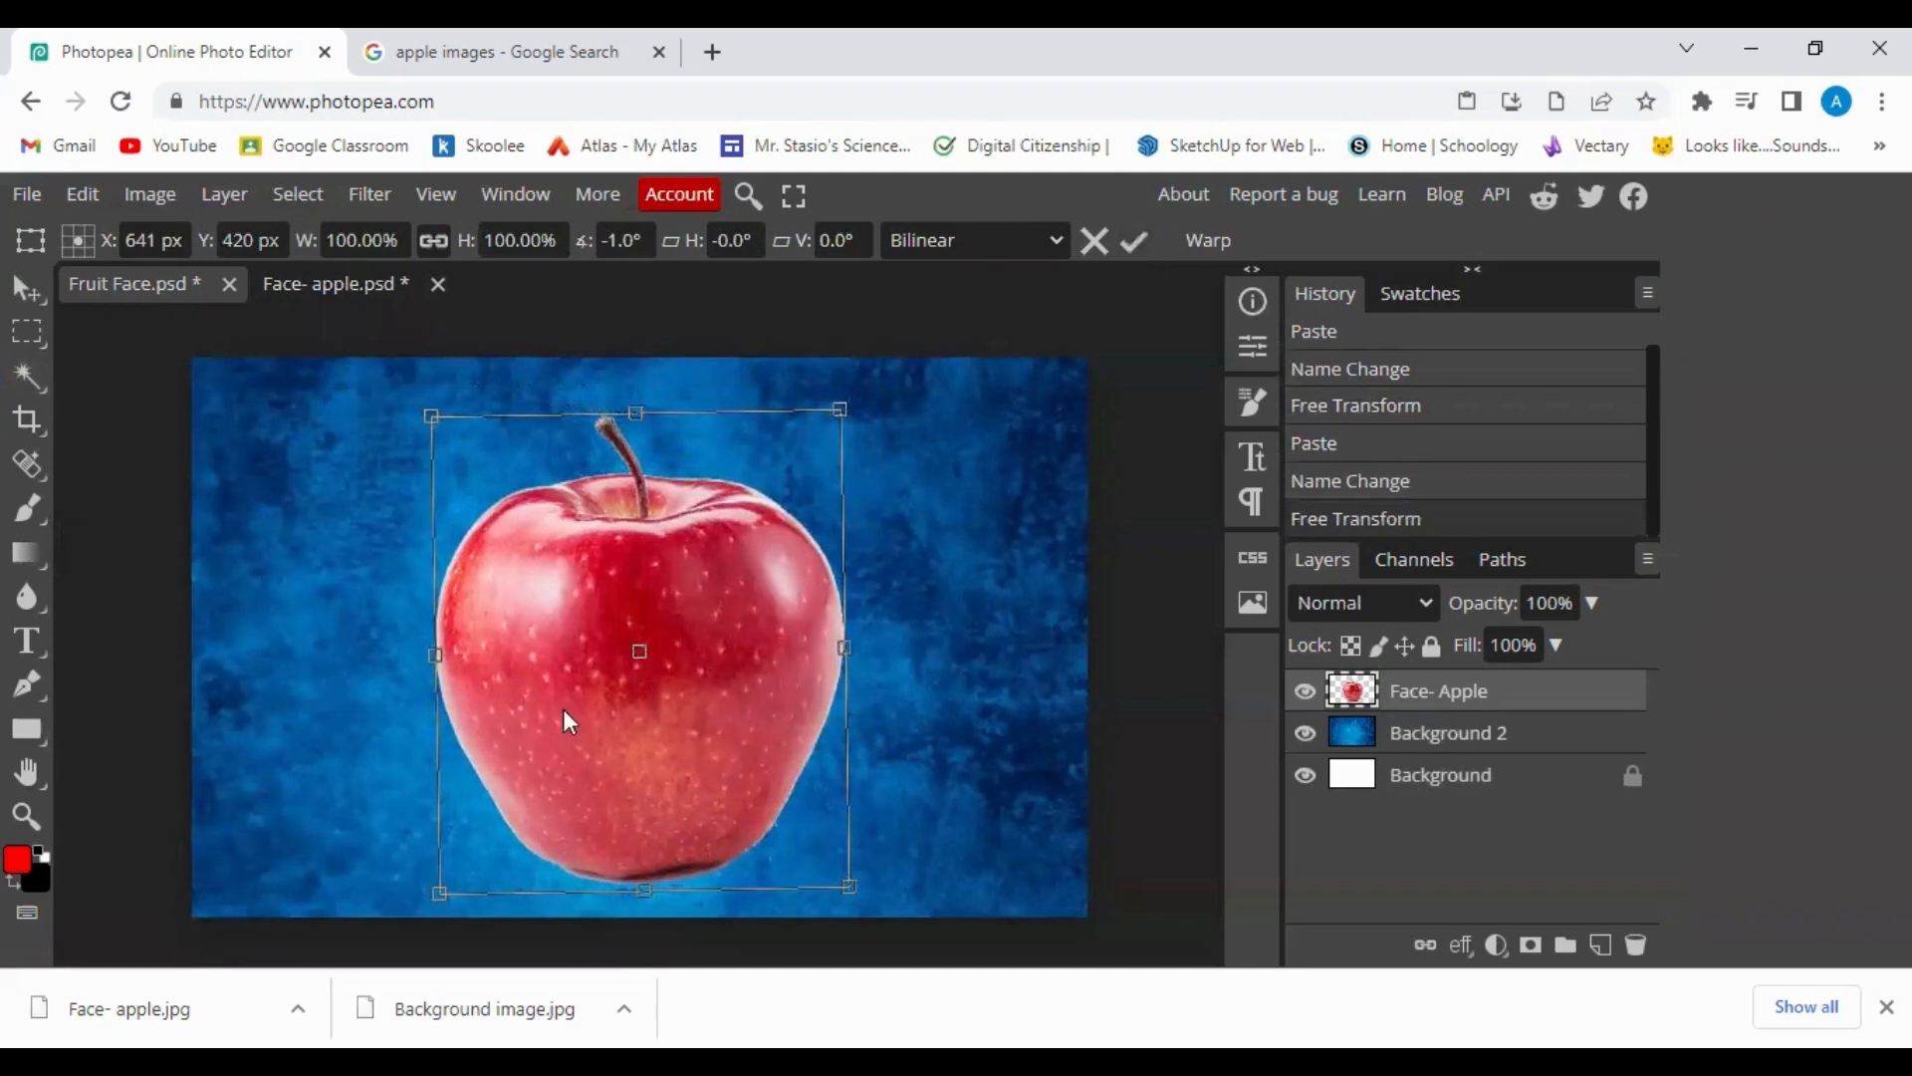
pyautogui.click(1131, 243)
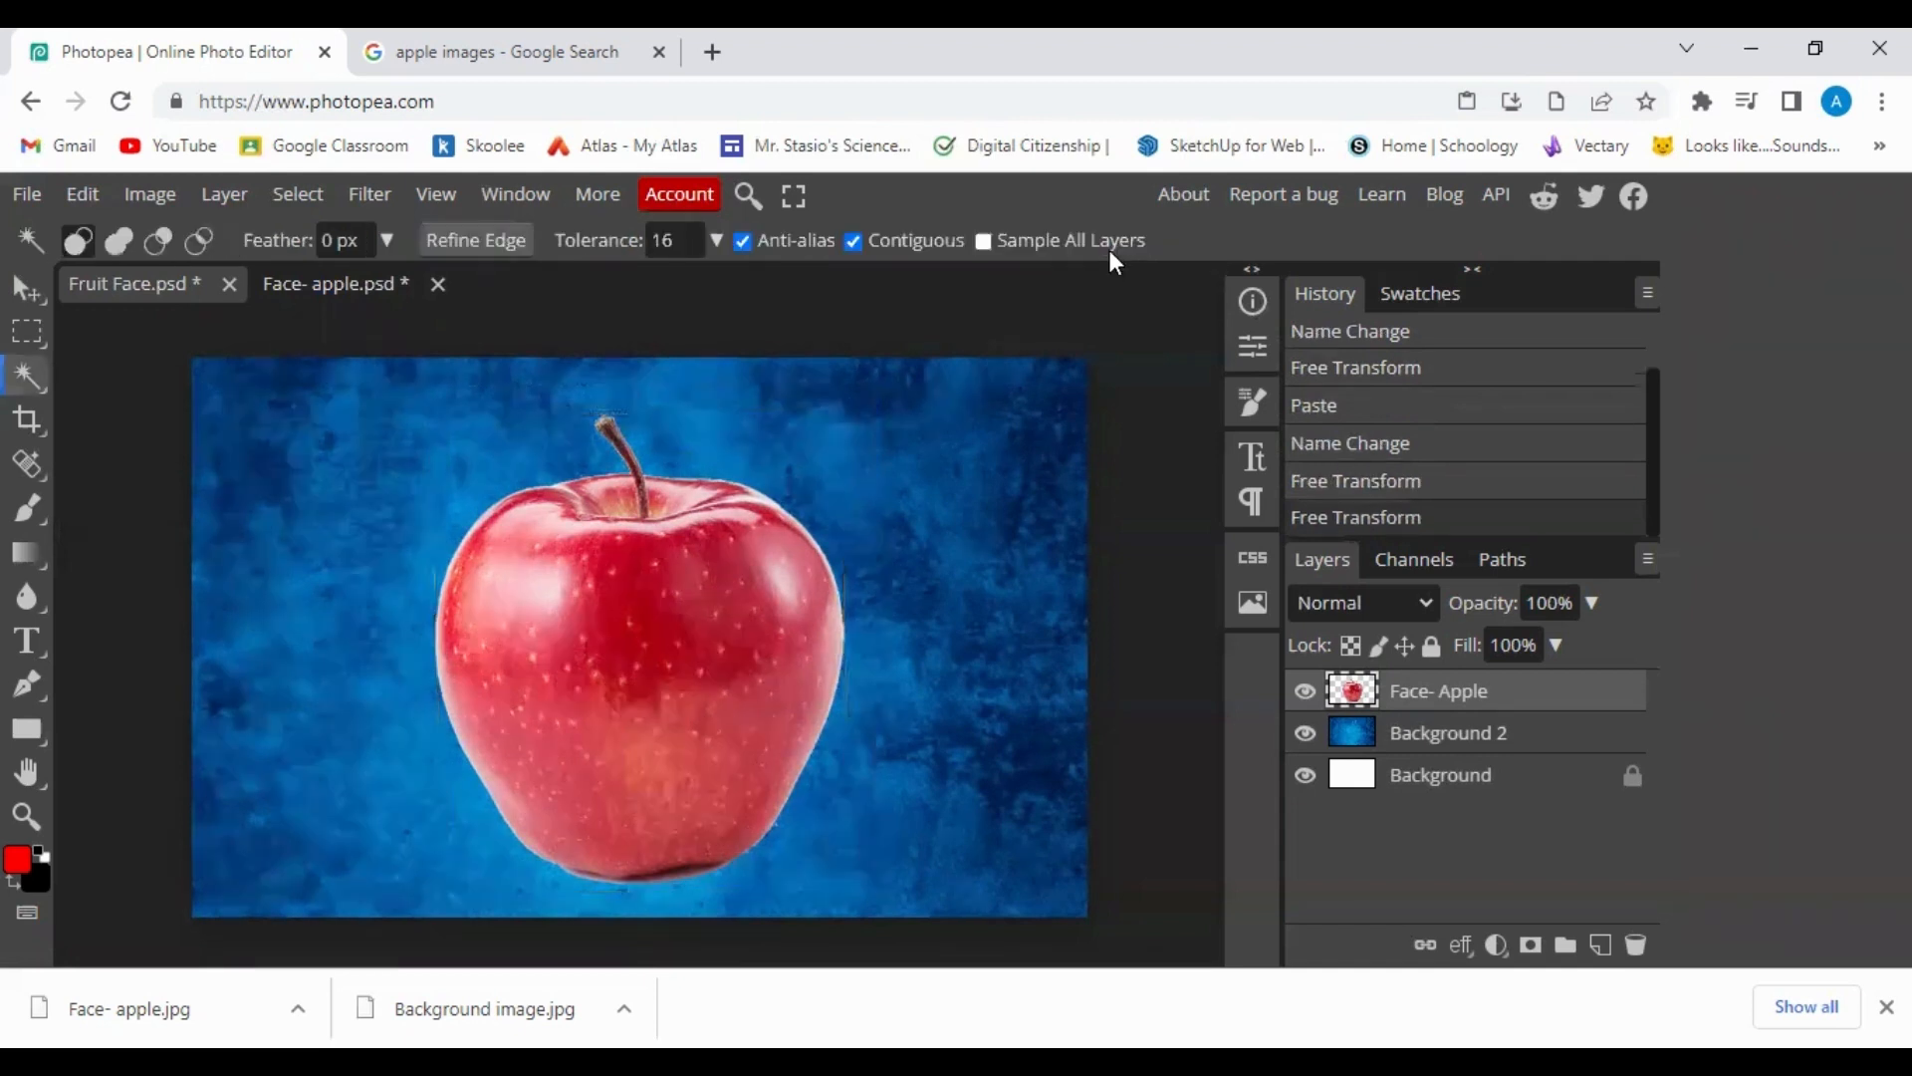